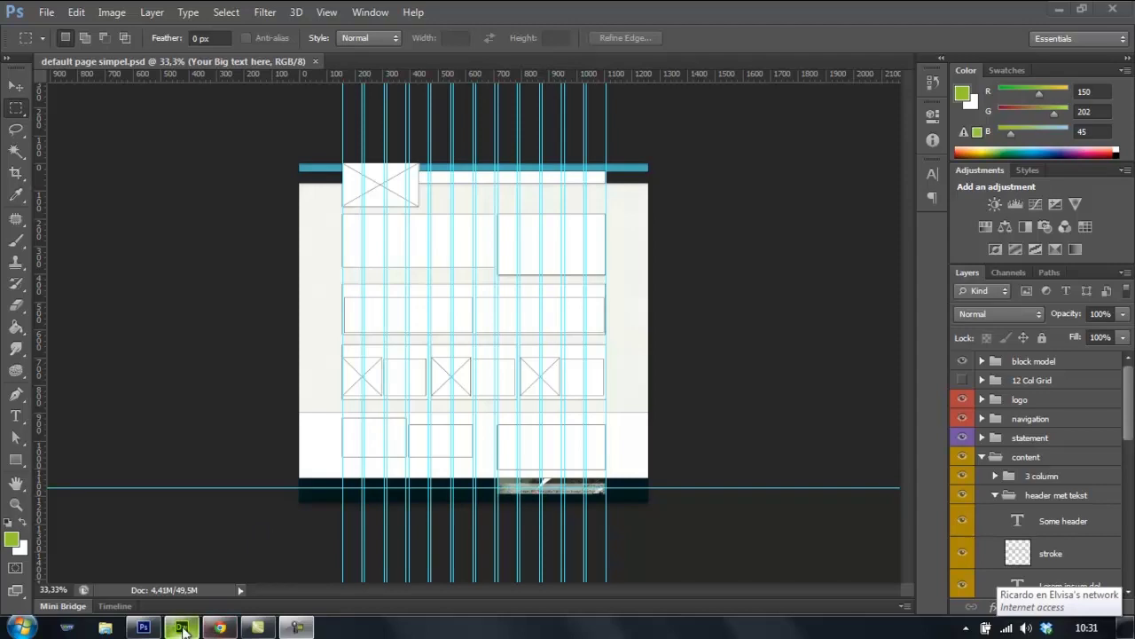
# Switch to Dreamweaver and delete the bloemRood and vlak divs from the body of index.html.
pyautogui.click(182, 628)
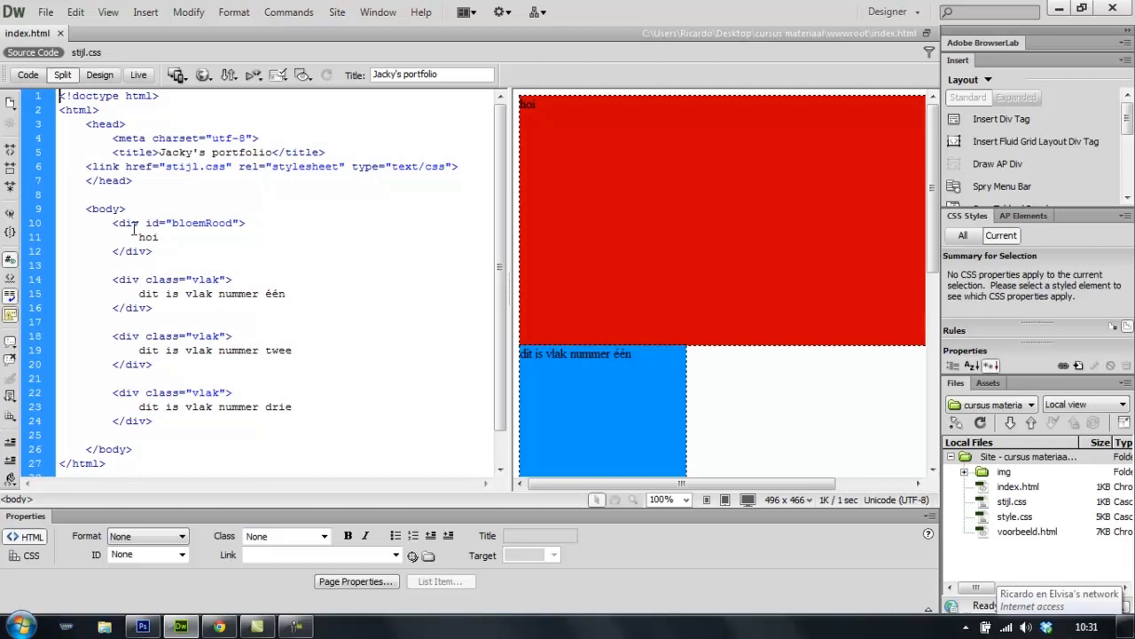
pyautogui.moveTo(111, 223); pyautogui.dragTo(181, 419)
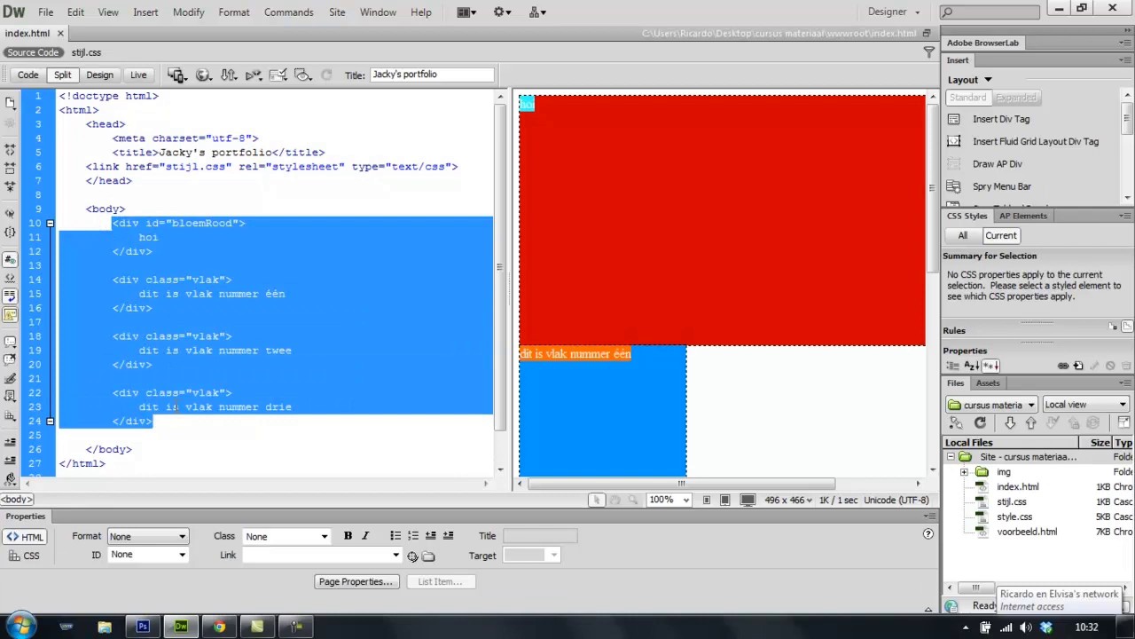
pyautogui.press('Delete')
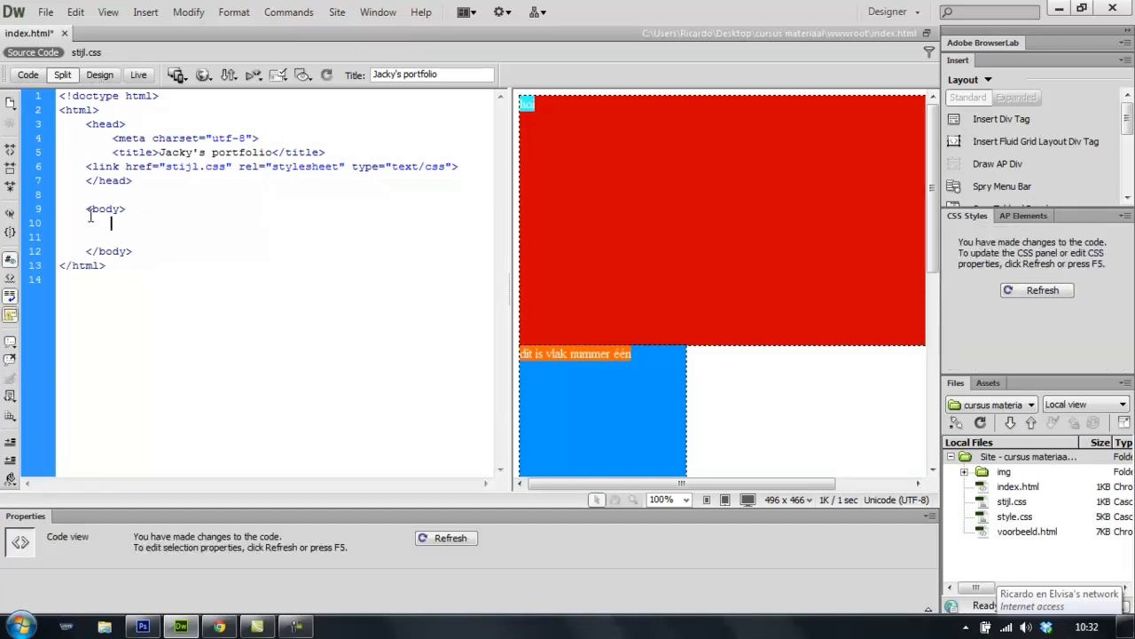
pyautogui.doubleClick(127, 209)
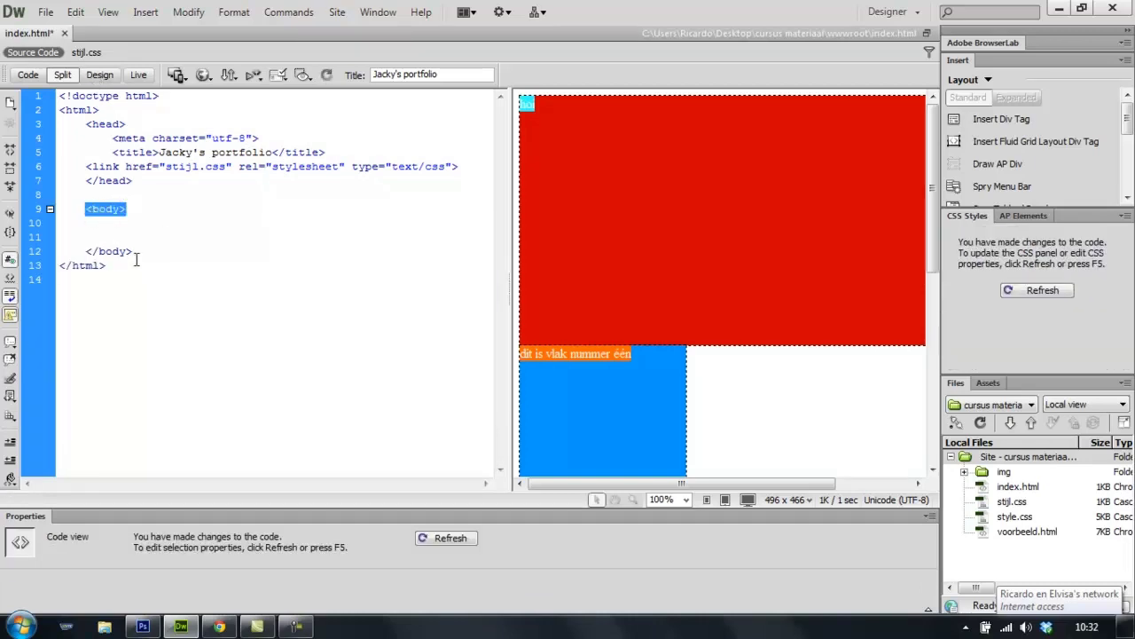
pyautogui.doubleClick(129, 252)
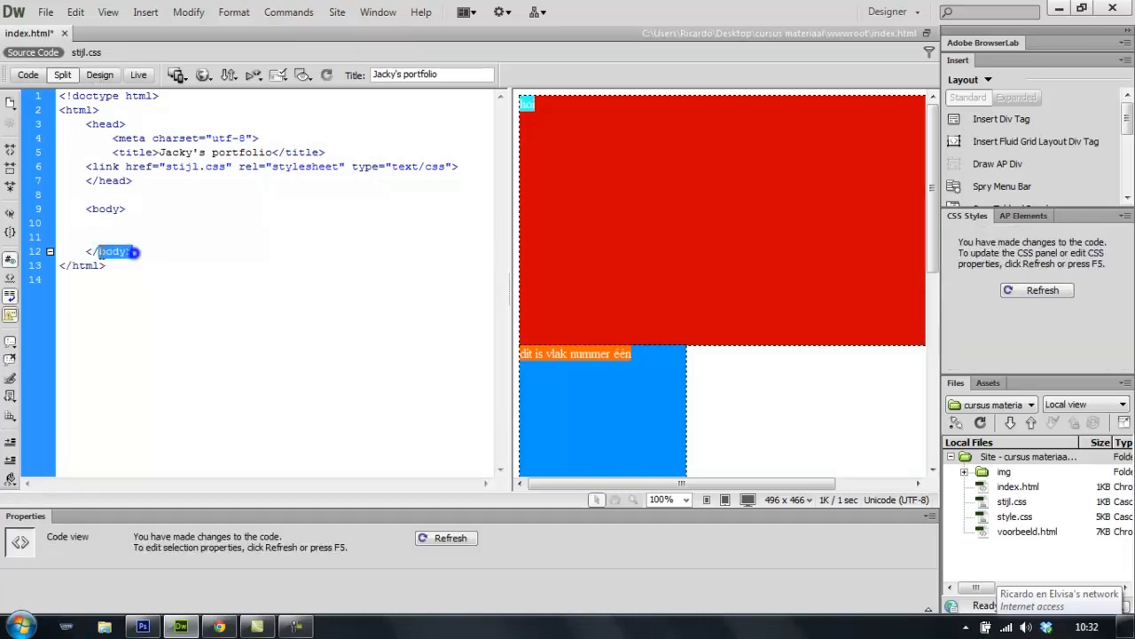
# Delete all style rules below the CSS Document comment in stijl.css, save it, and return to the refreshed index.html source.
pyautogui.click(86, 53)
pyautogui.moveTo(75, 284); pyautogui.dragTo(59, 138)
pyautogui.press('Delete')
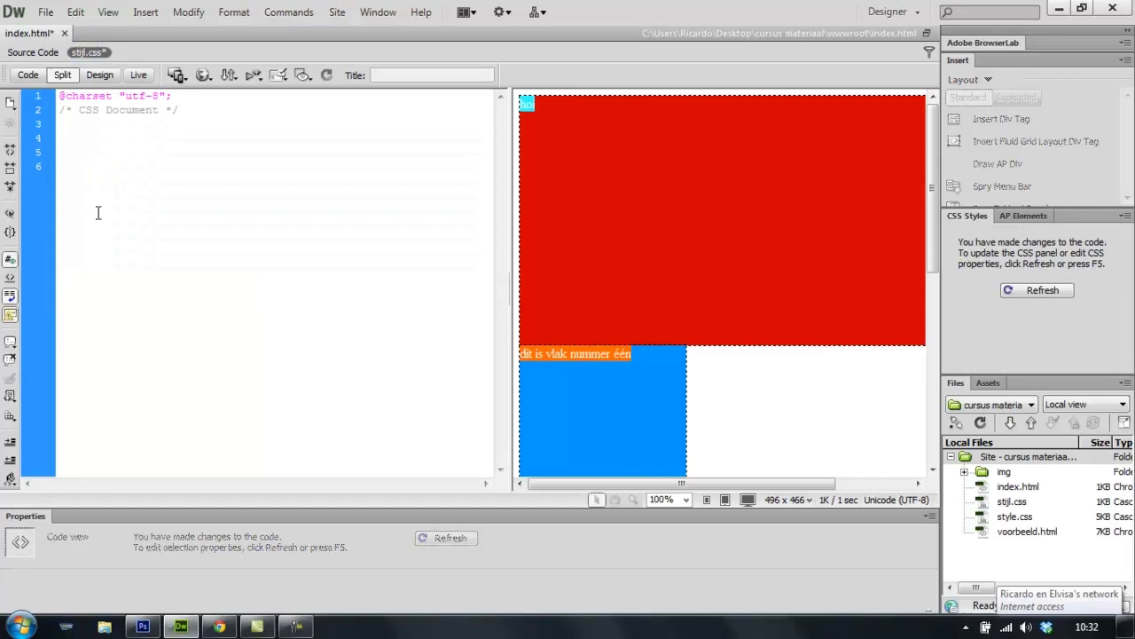
pyautogui.hotkey('ctrl', 's')
pyautogui.click(45, 51)
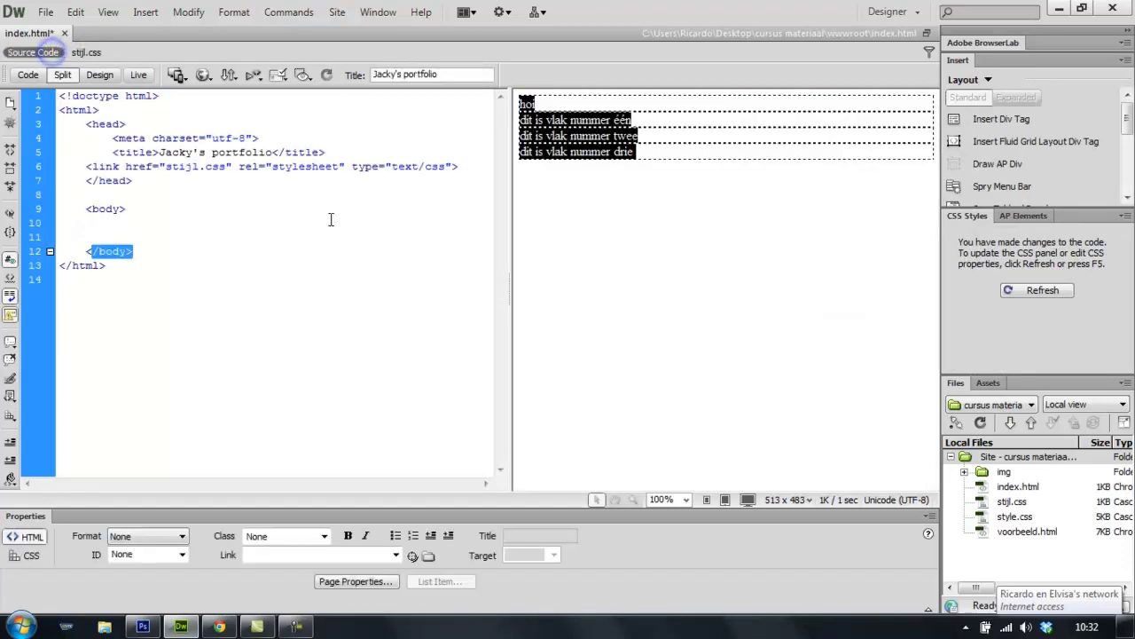
pyautogui.click(595, 233)
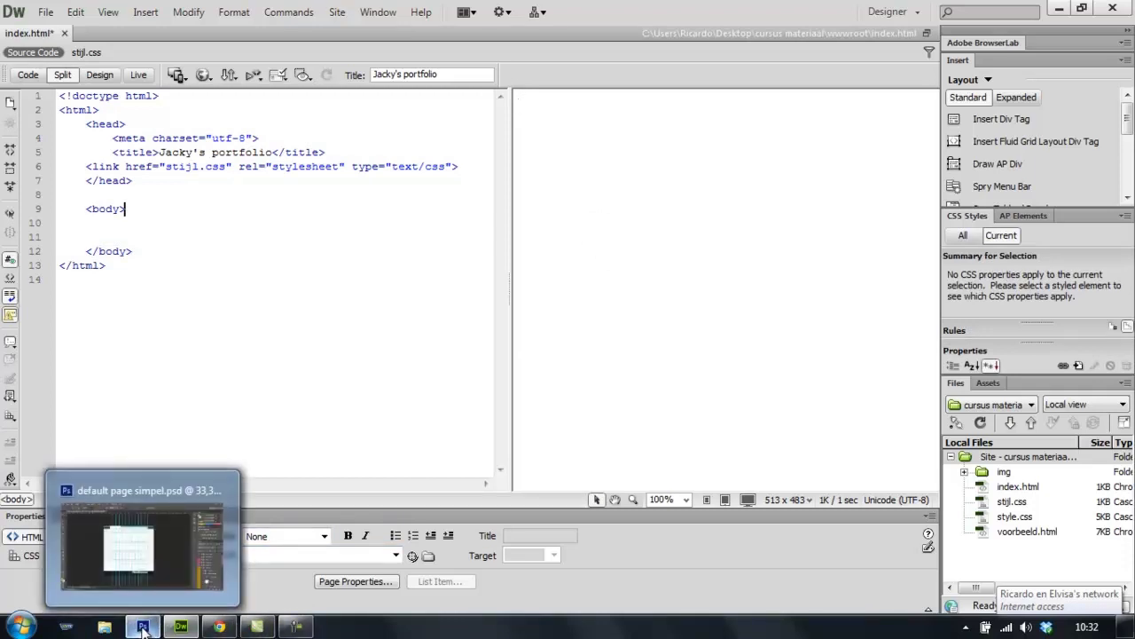
# Switch to Photoshop and hide the block model layer group so the page design shows.
pyautogui.click(144, 626)
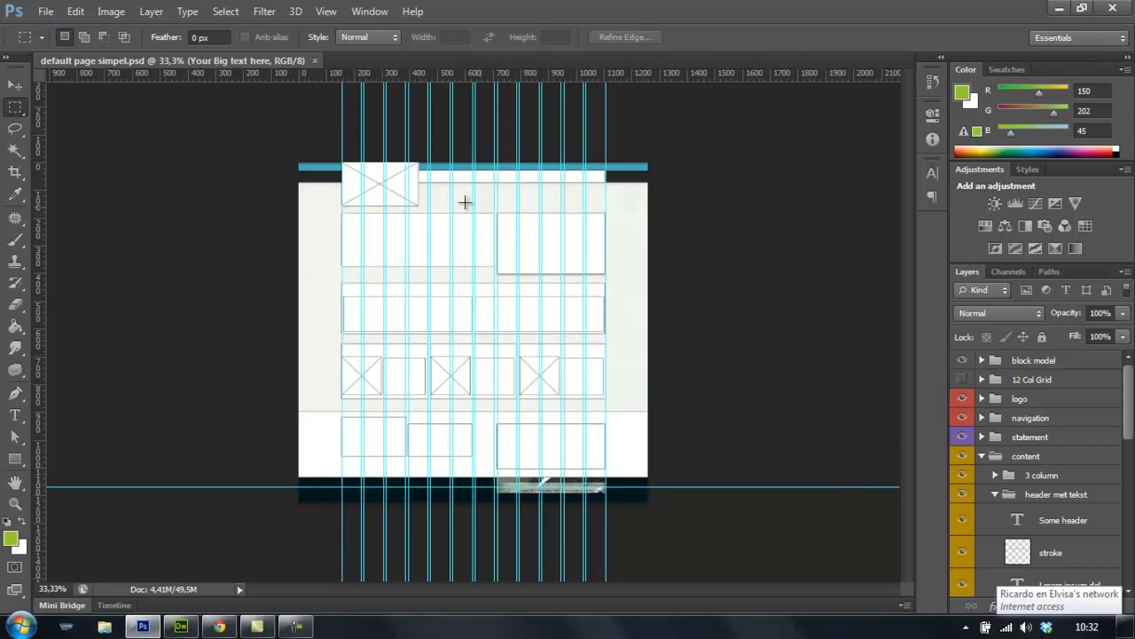
pyautogui.click(962, 361)
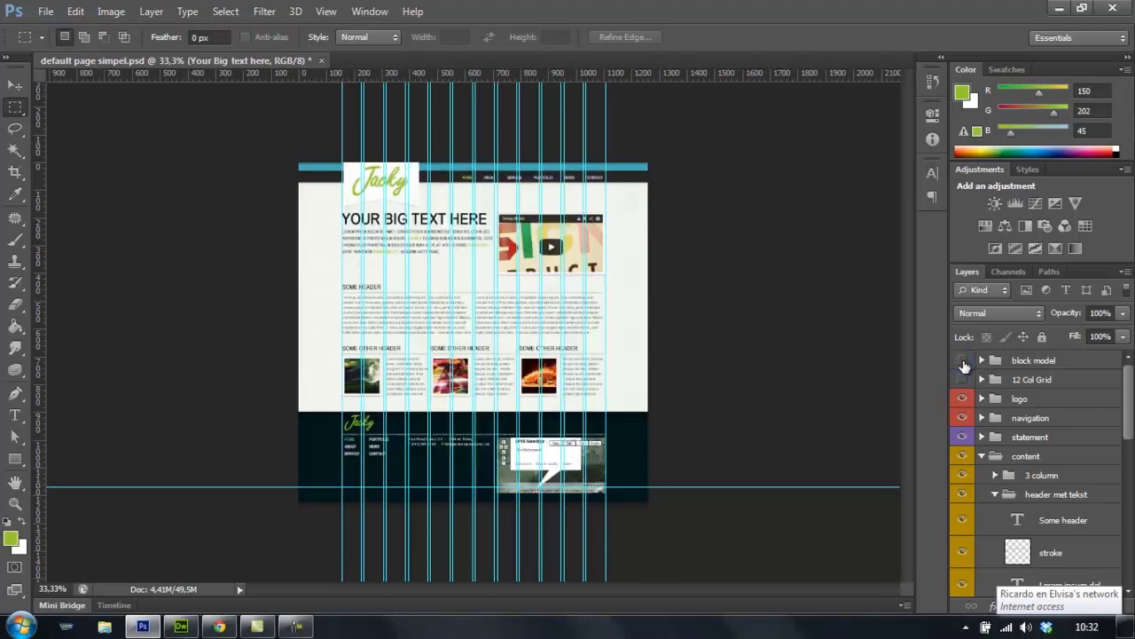
pyautogui.click(17, 461)
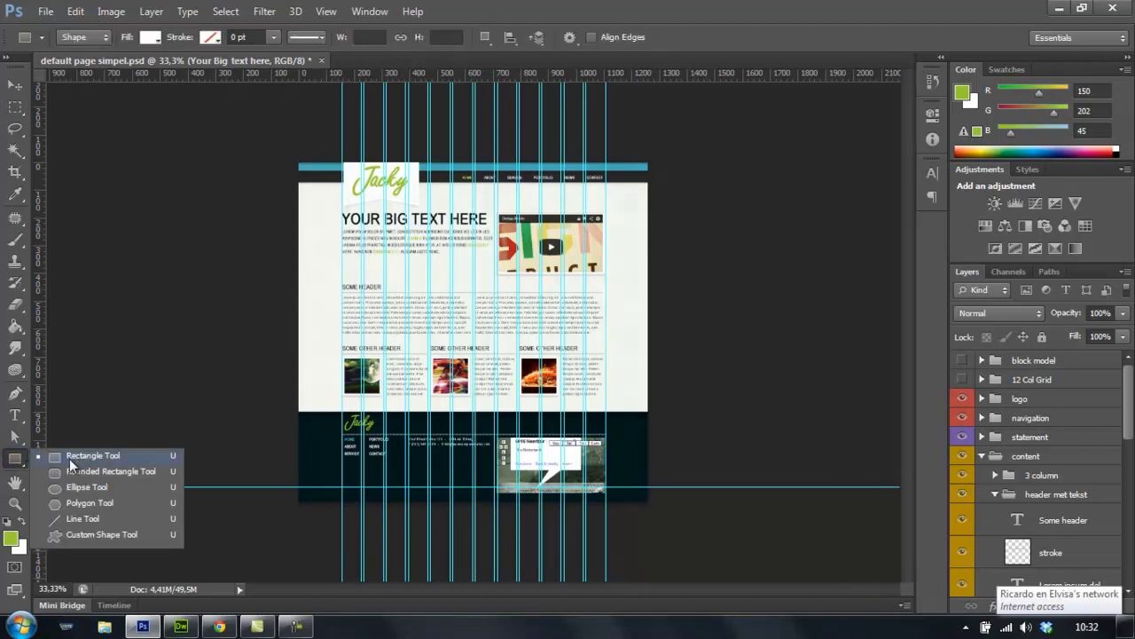
pyautogui.click(61, 457)
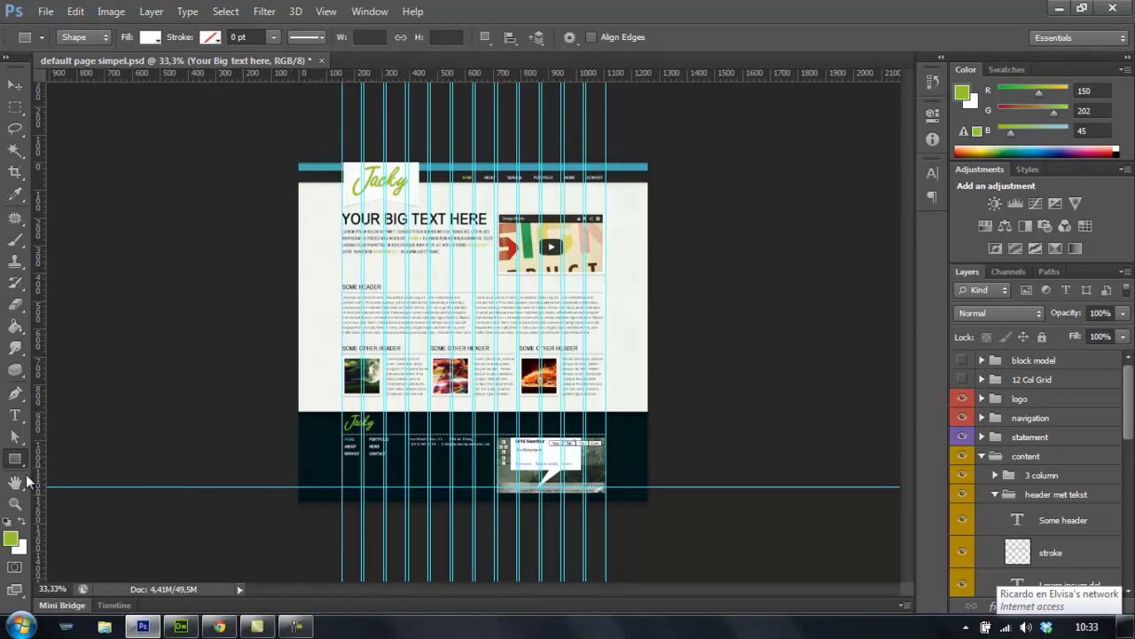
pyautogui.click(15, 503)
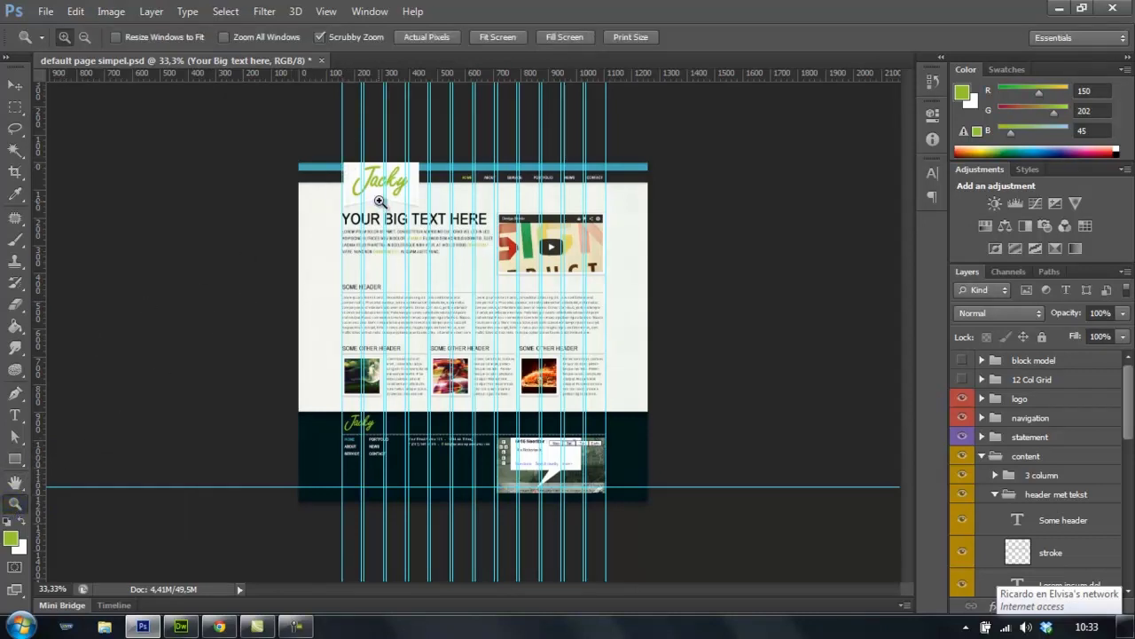
pyautogui.click(380, 201)
pyautogui.click(383, 206)
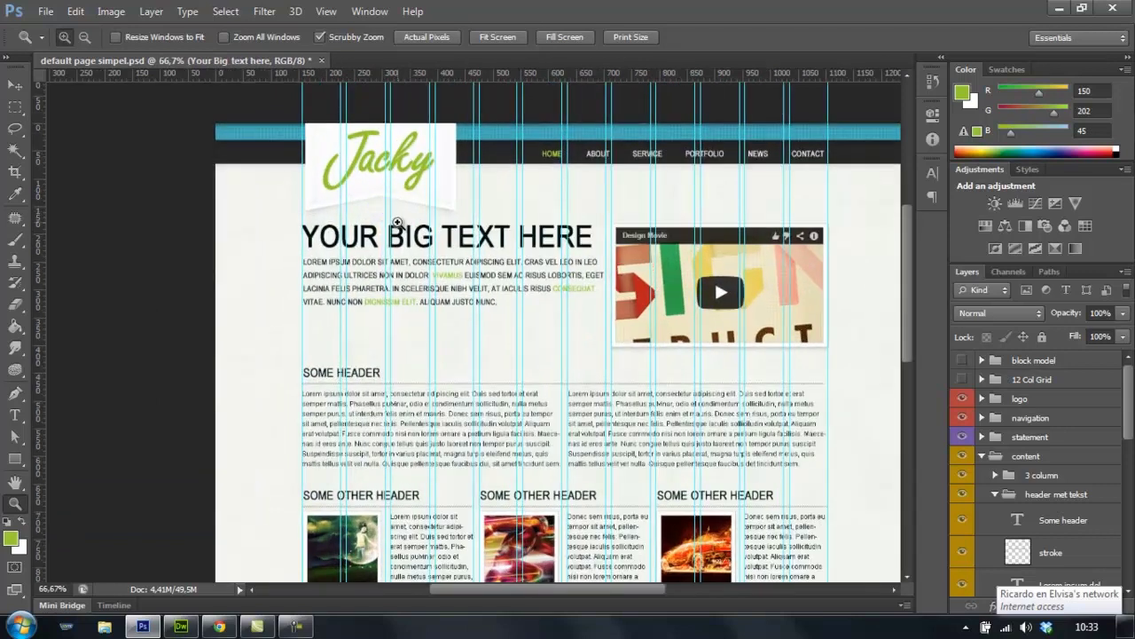
pyautogui.click(397, 222)
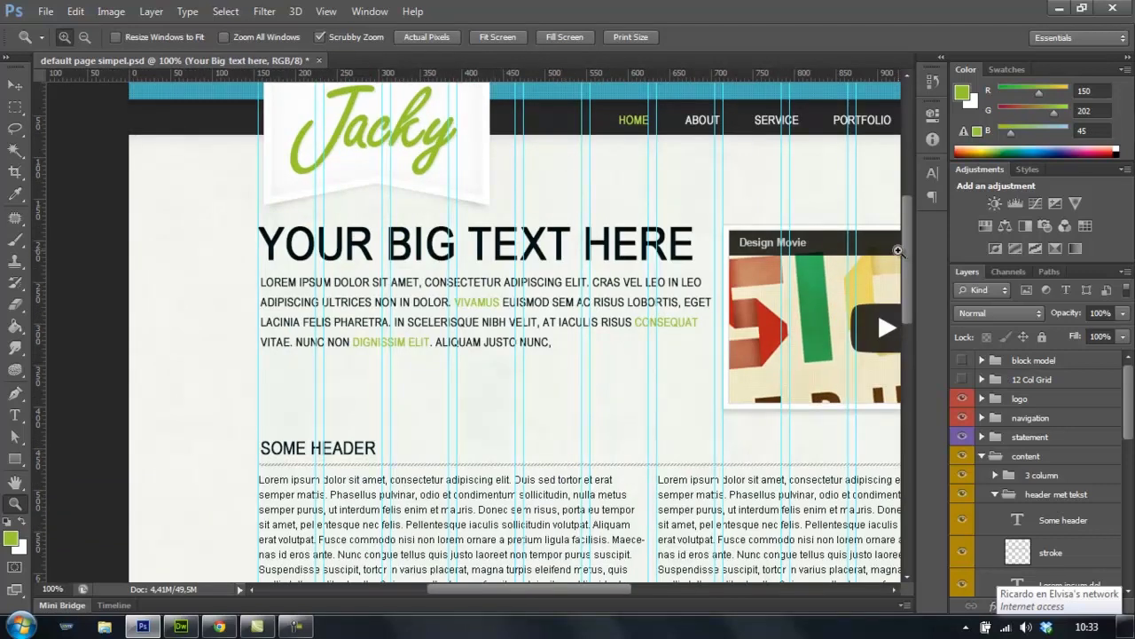
pyautogui.scroll(3, 911, 230)
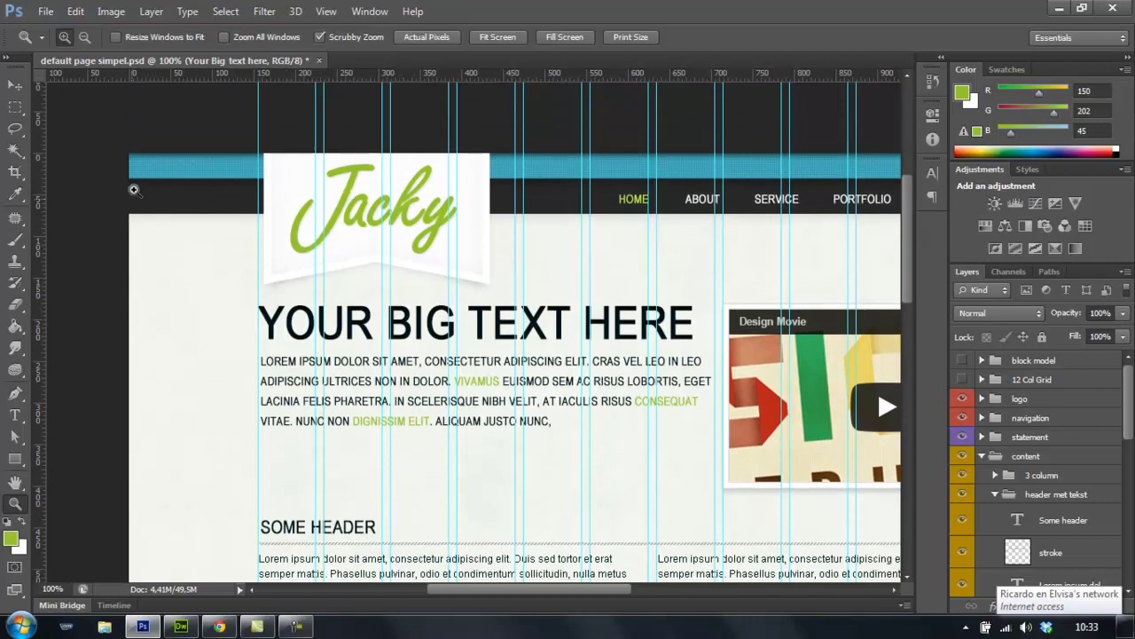
pyautogui.click(15, 459)
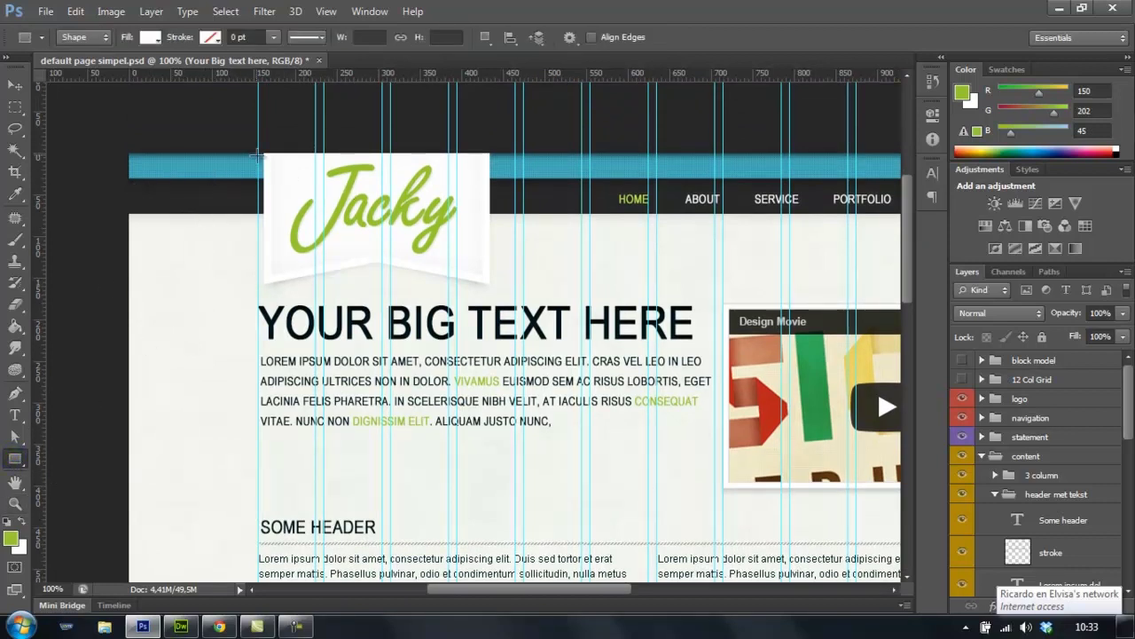
pyautogui.moveTo(256, 152); pyautogui.dragTo(516, 297)
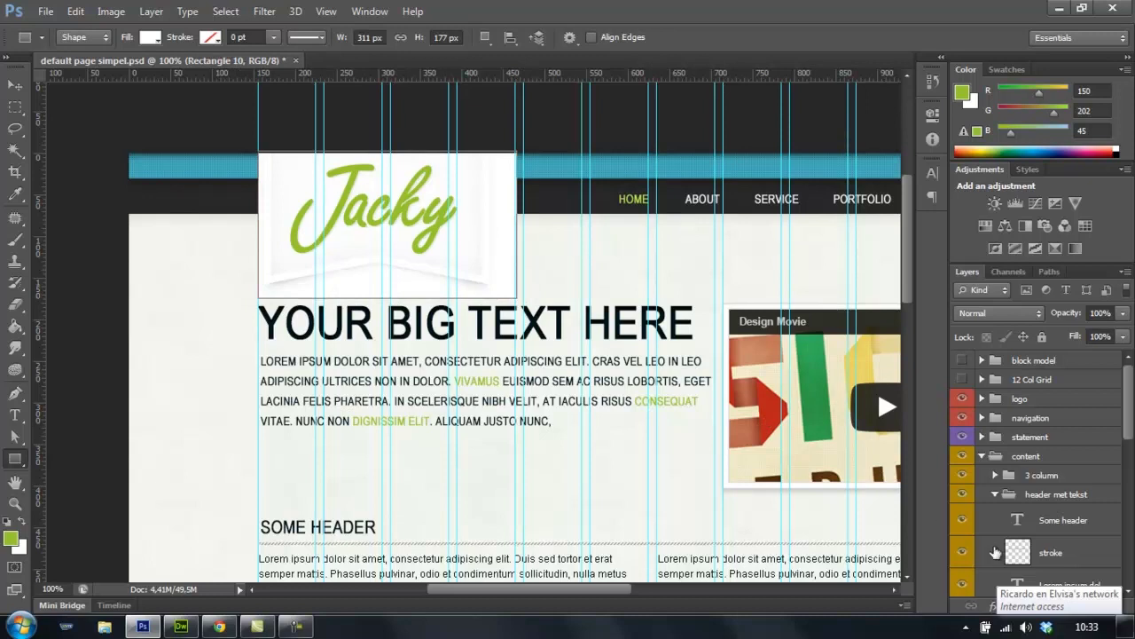
pyautogui.moveTo(1122, 406); pyautogui.dragTo(1109, 566)
pyautogui.scroll(3, 1107, 565)
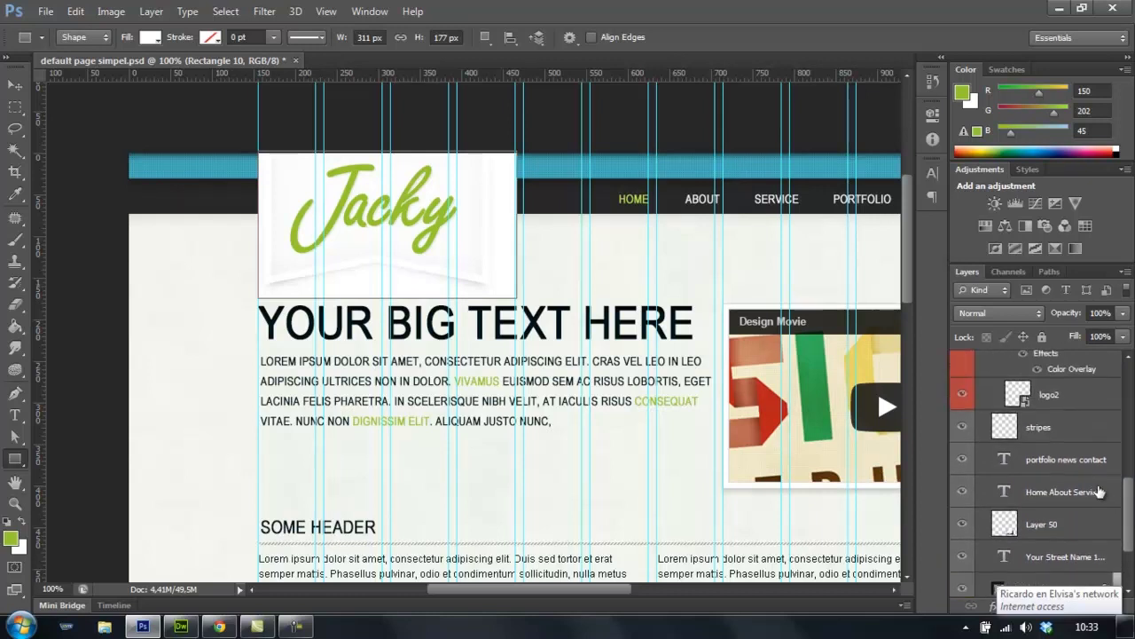
pyautogui.scroll(3, 1076, 490)
pyautogui.hotkey('ctrl', 'z')
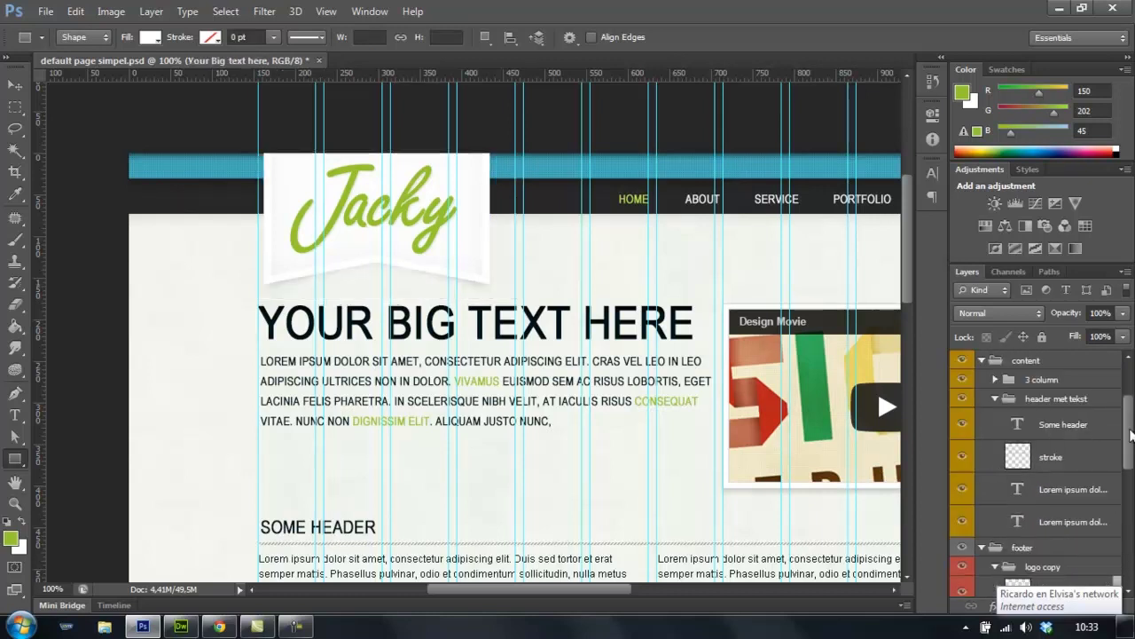
# Add a new layer above the block model group and draw a white rectangle of about 311 × 175 px over the logo.
pyautogui.scroll(5, 1131, 435)
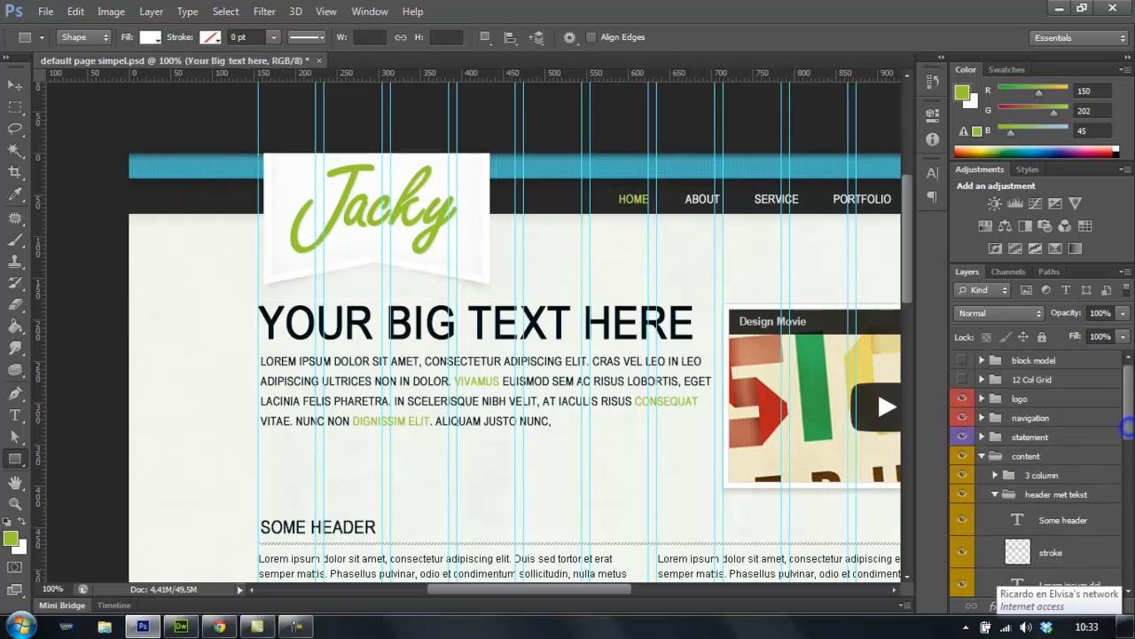
pyautogui.click(1091, 359)
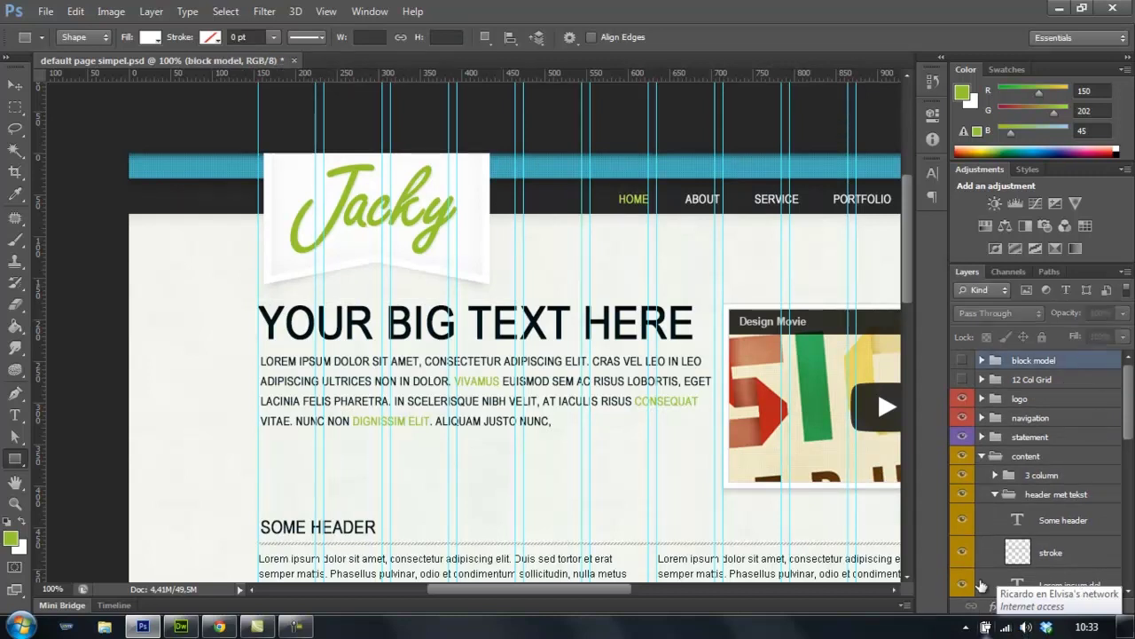
pyautogui.click(1025, 628)
pyautogui.click(1025, 628)
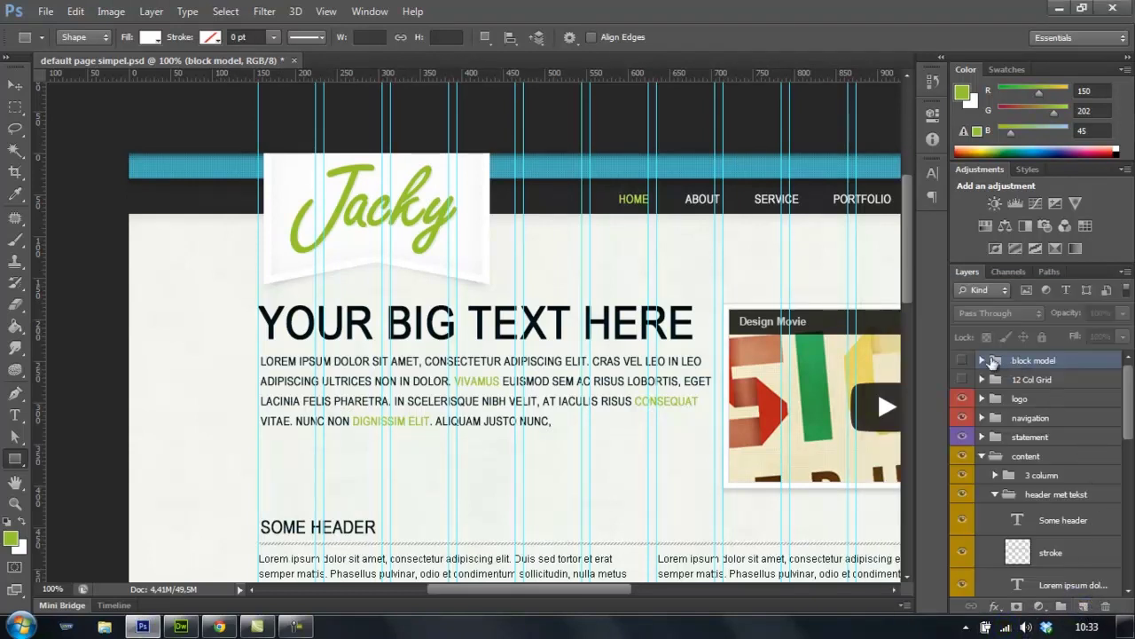
pyautogui.click(981, 360)
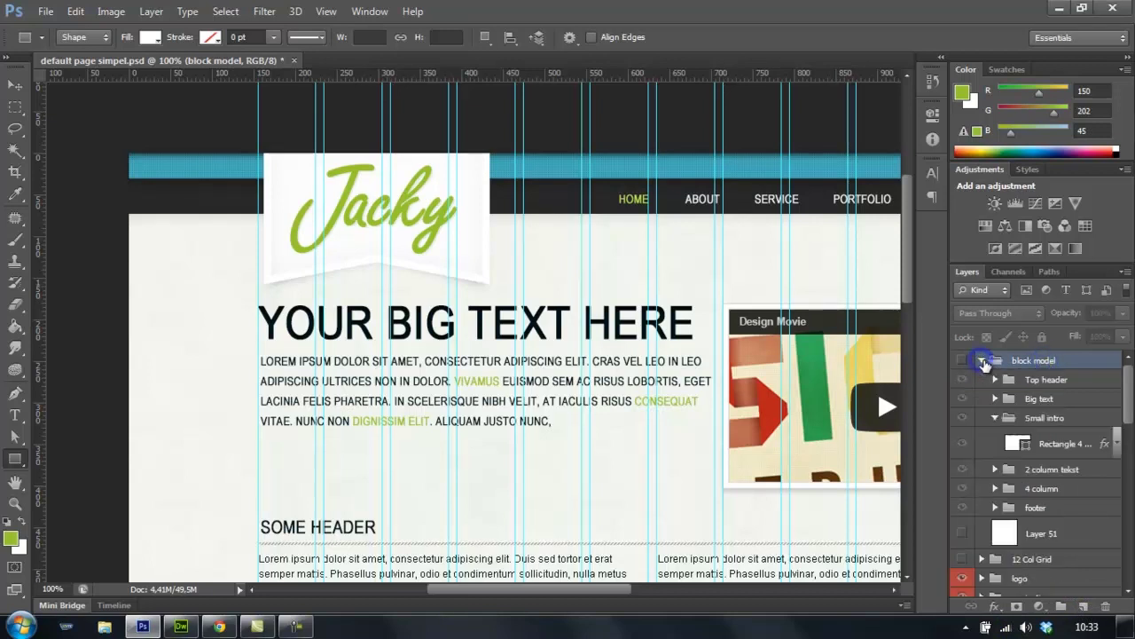
pyautogui.click(979, 361)
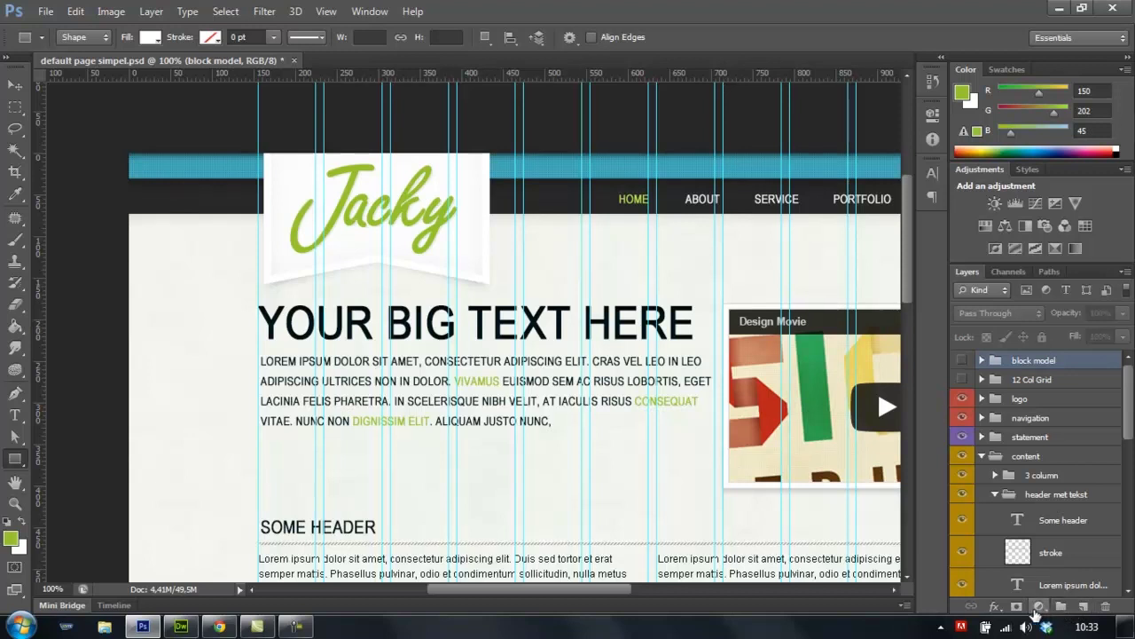
pyautogui.click(1084, 605)
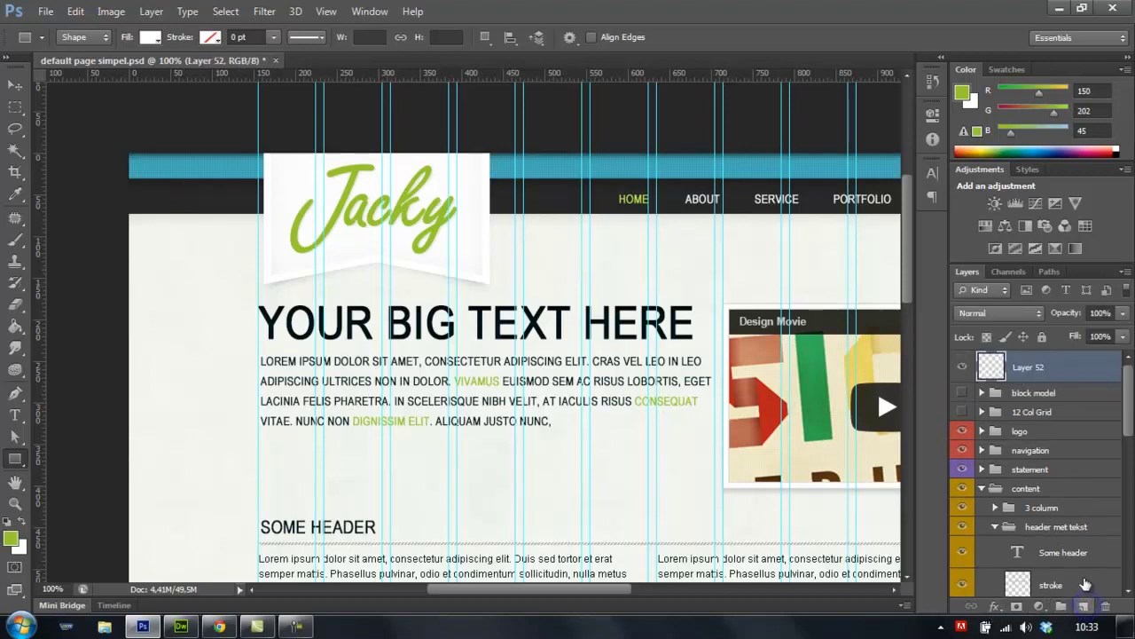
pyautogui.moveTo(257, 151); pyautogui.dragTo(515, 295)
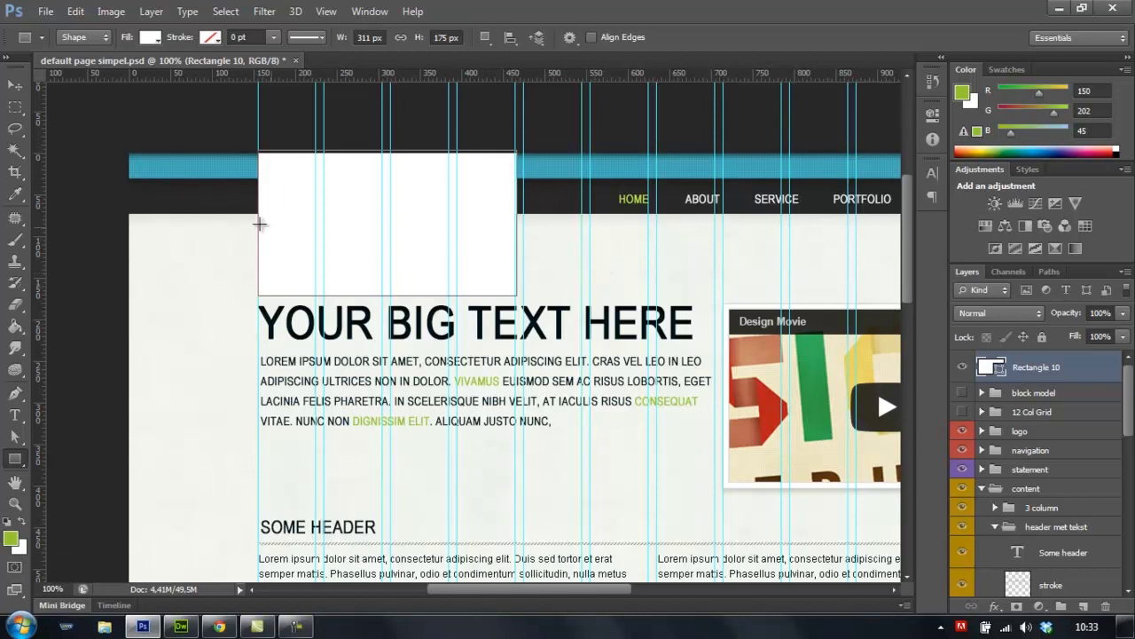
# Transform the logo rectangle to 310 × 171 px, fitting it to the column guides and the page's top edge.
pyautogui.hotkey('ctrl', 't')
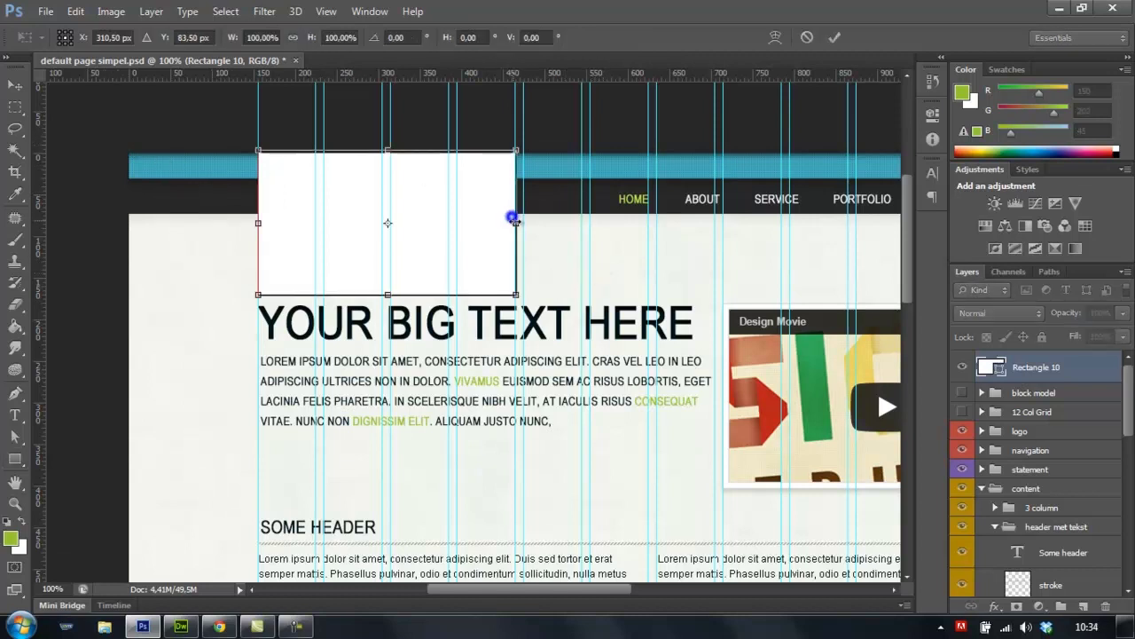
pyautogui.moveTo(512, 218)
pyautogui.mouseDown()
pyautogui.moveTo(493, 224)
pyautogui.moveTo(522, 223)
pyautogui.mouseUp()
pyautogui.moveTo(387, 151); pyautogui.dragTo(387, 154)
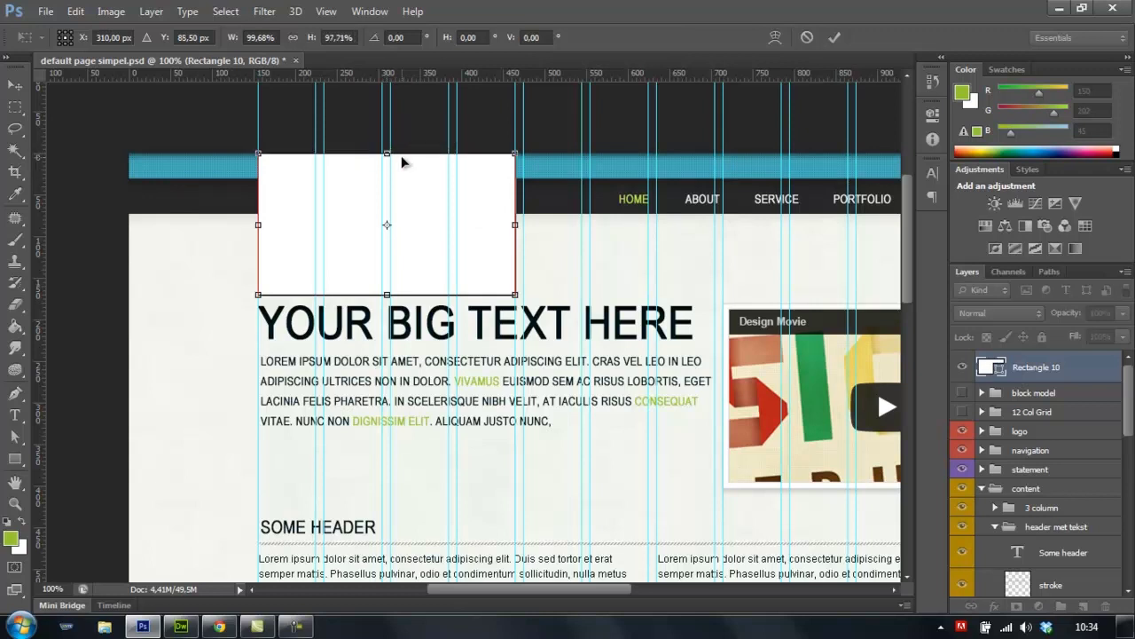
pyautogui.press('Return')
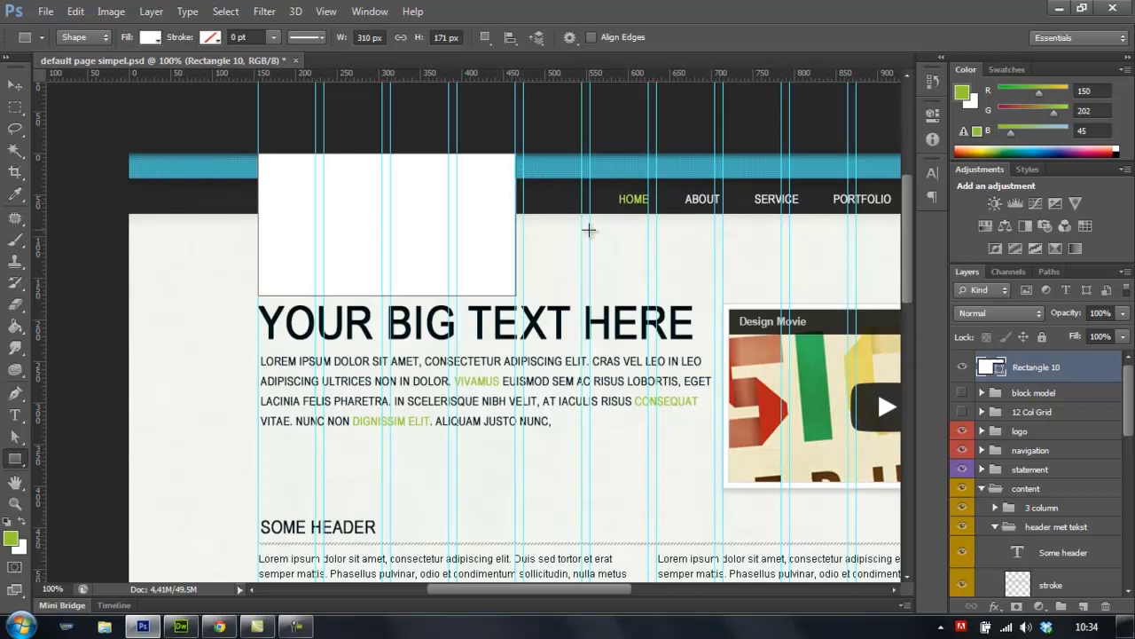
# Draw a white rectangle of about 550 × 42 px over the navigation menu, ending at the last column guide.
pyautogui.moveTo(488, 592); pyautogui.dragTo(544, 586)
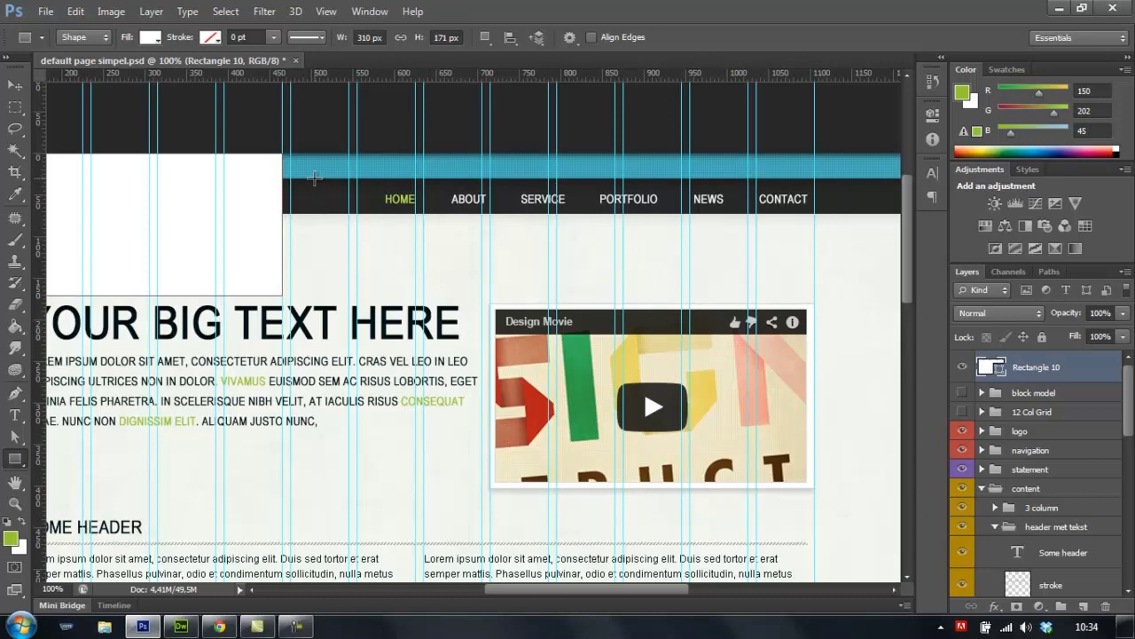
pyautogui.moveTo(357, 177)
pyautogui.mouseDown()
pyautogui.moveTo(690, 222)
pyautogui.moveTo(812, 213)
pyautogui.mouseUp()
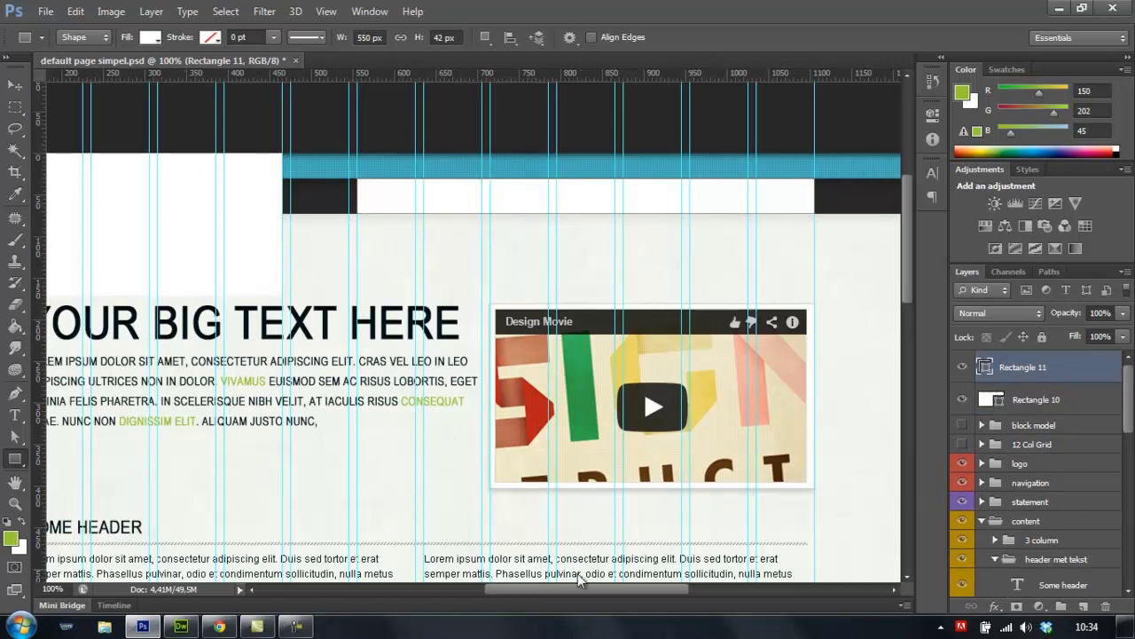
# Add a 1 px black stroke positioned inside to the white rectangle covering the logo.
pyautogui.moveTo(581, 589); pyautogui.dragTo(548, 590)
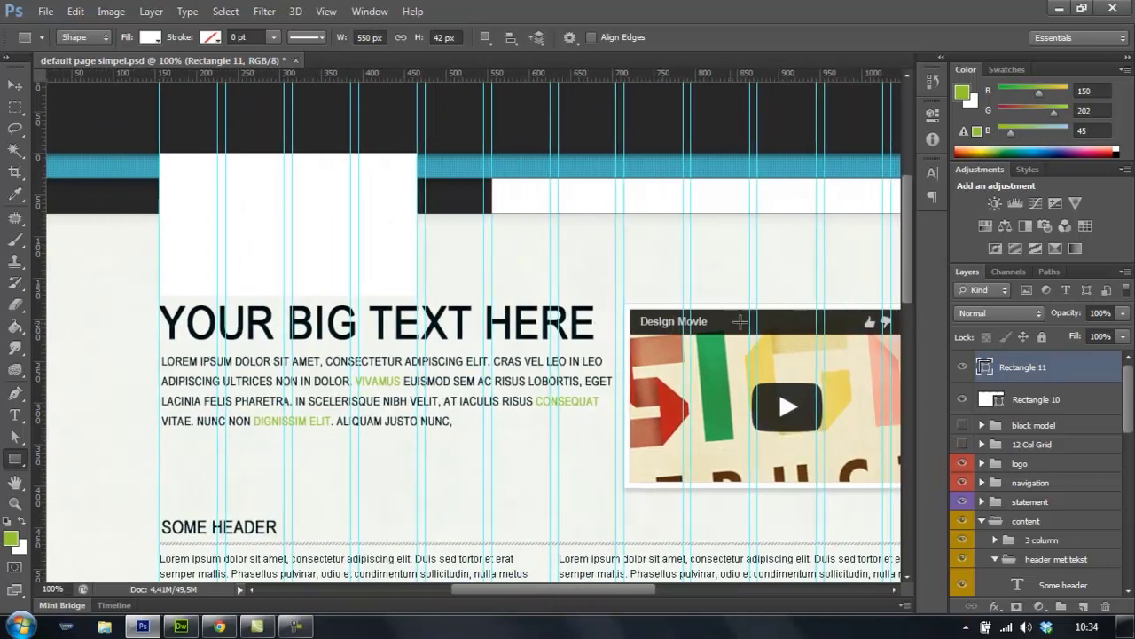
pyautogui.doubleClick(1096, 404)
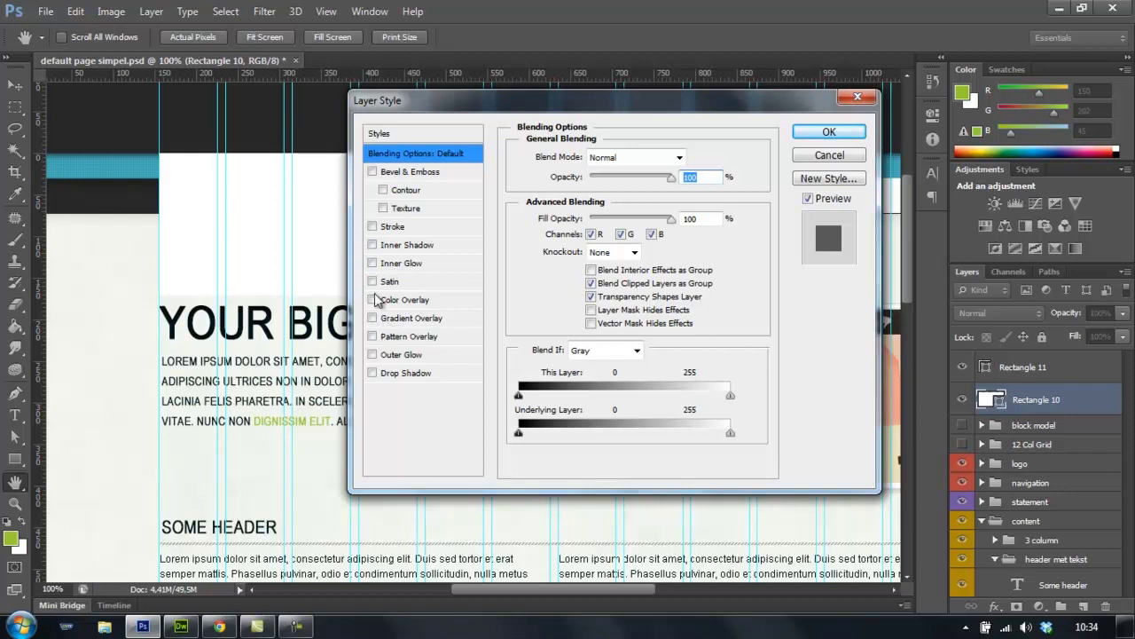
pyautogui.click(393, 228)
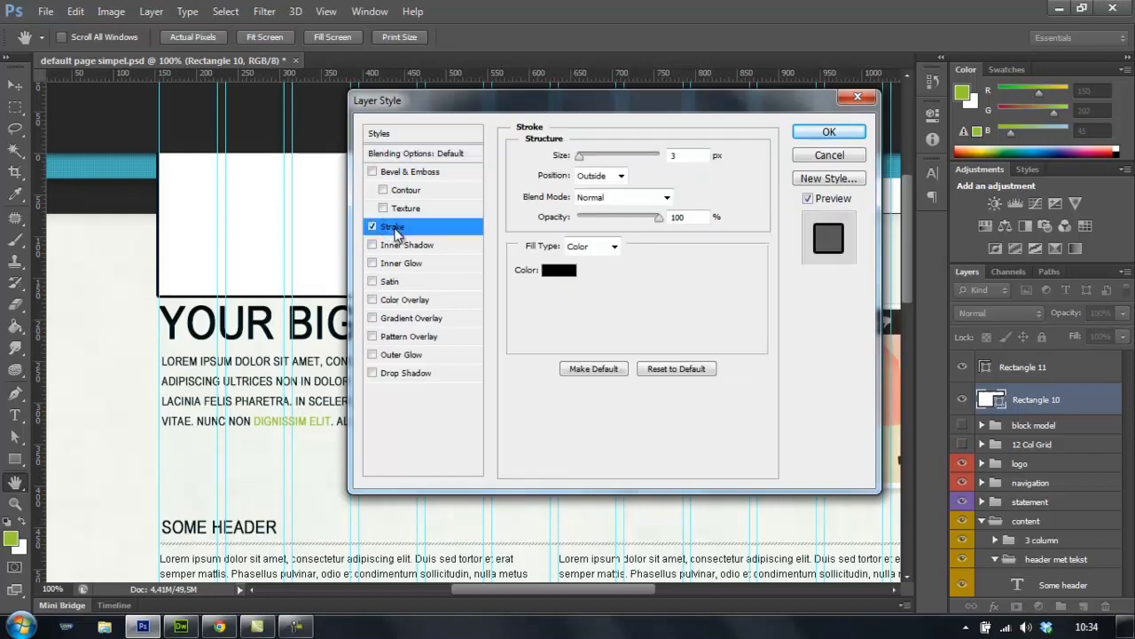
pyautogui.moveTo(581, 162); pyautogui.dragTo(561, 162)
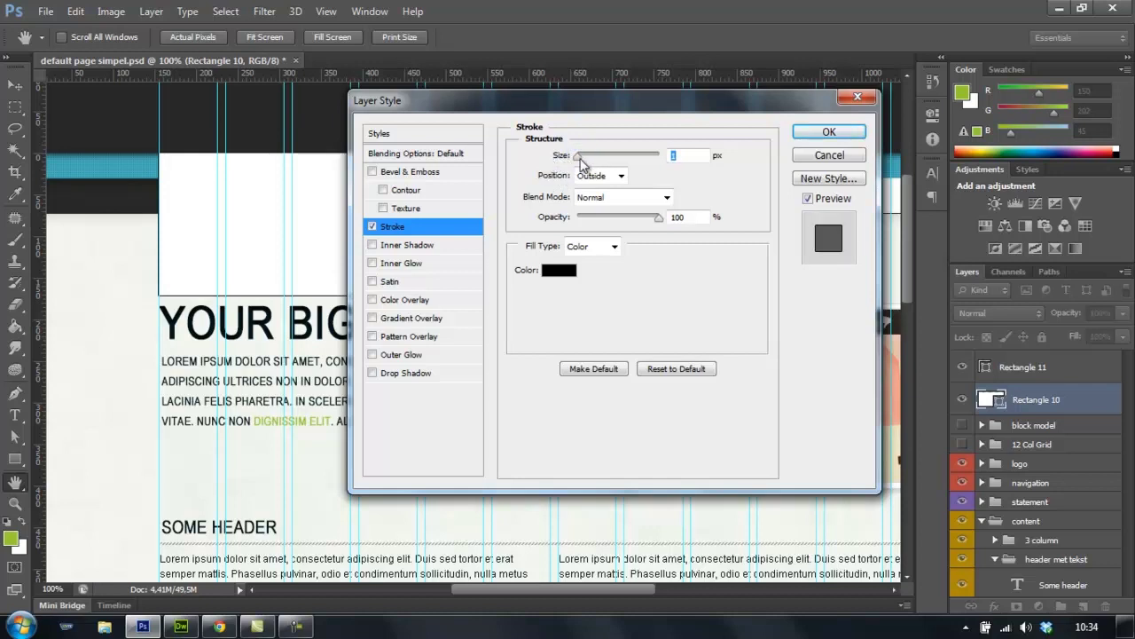
pyautogui.click(597, 175)
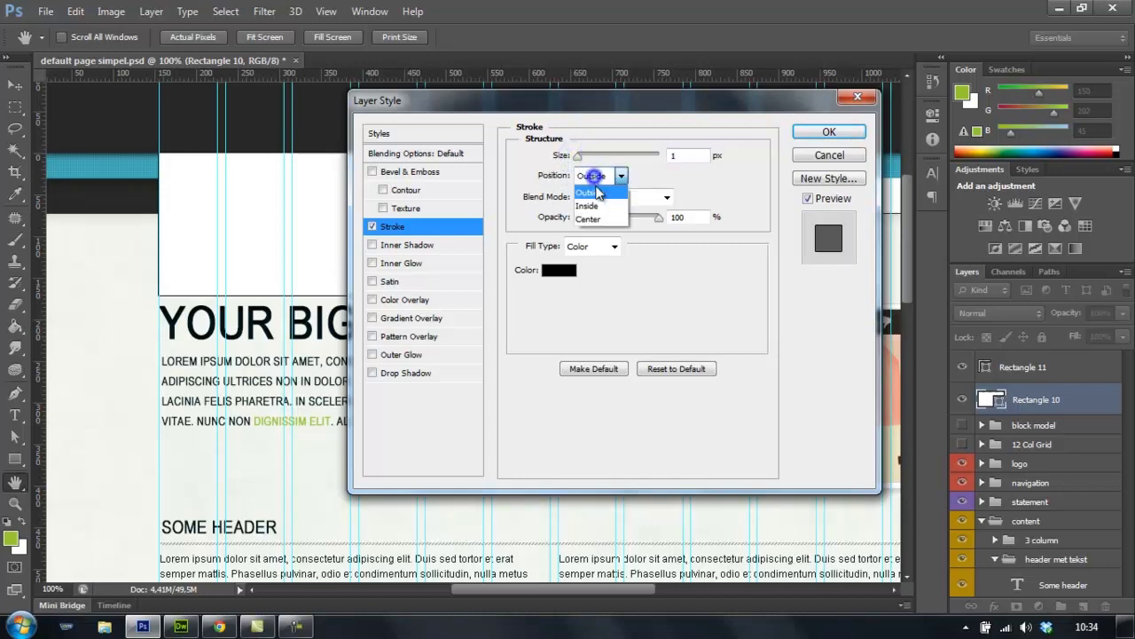
pyautogui.click(596, 206)
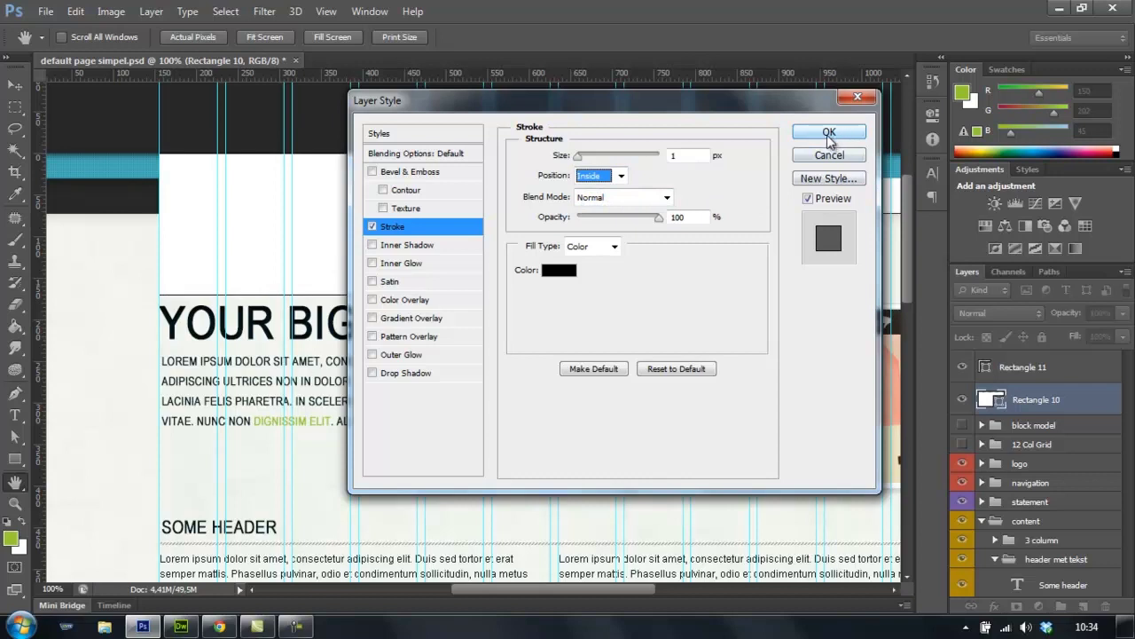
pyautogui.click(568, 271)
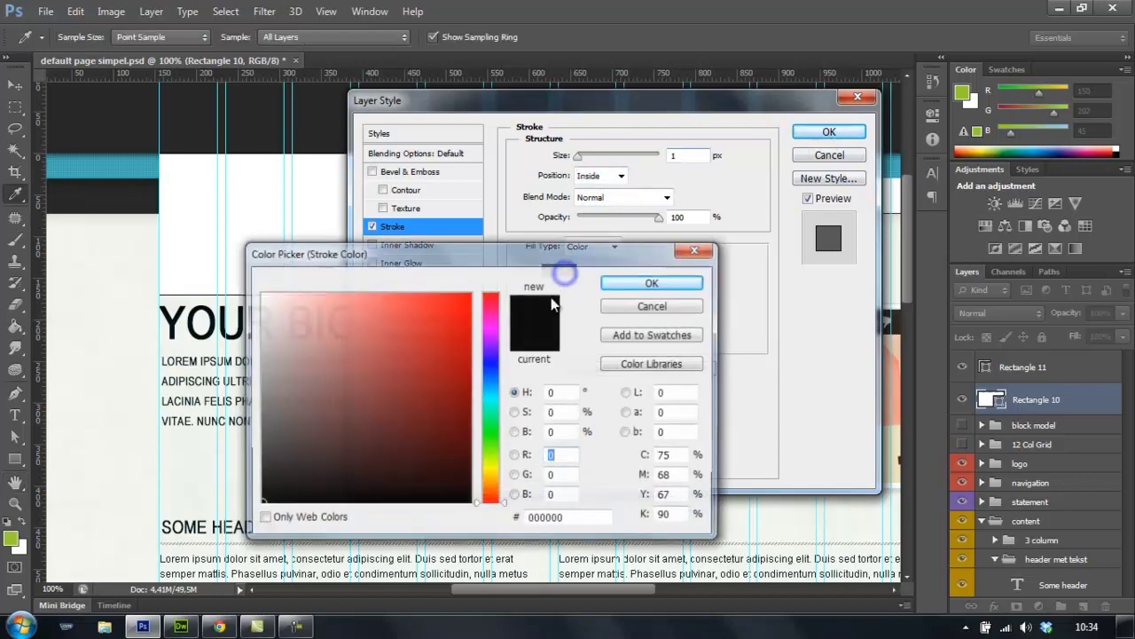
pyautogui.click(657, 308)
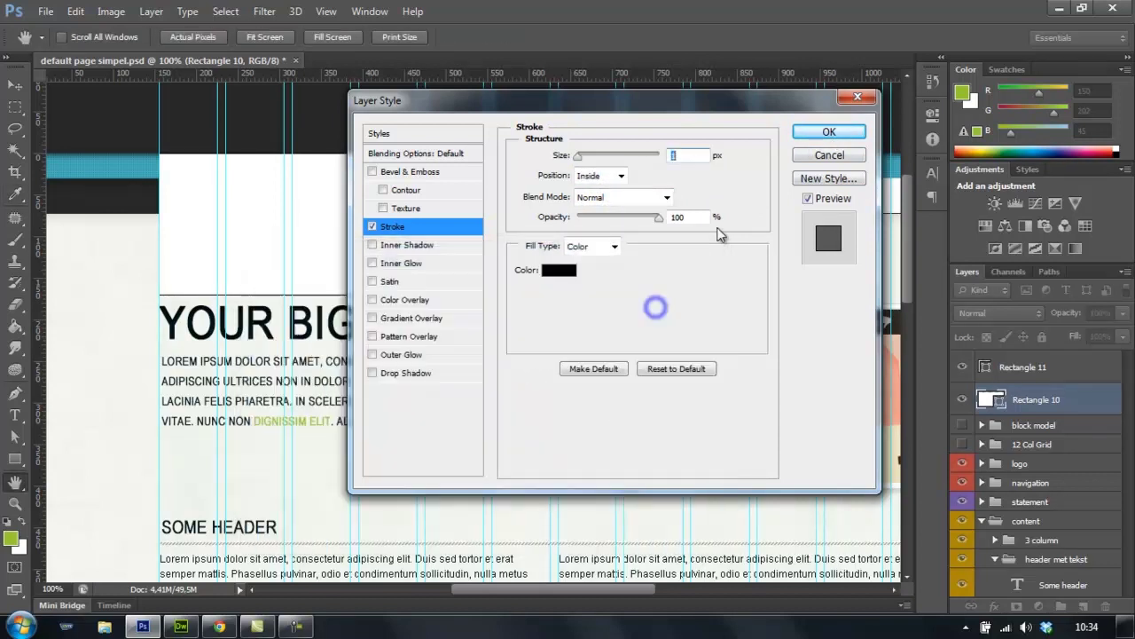
pyautogui.click(825, 132)
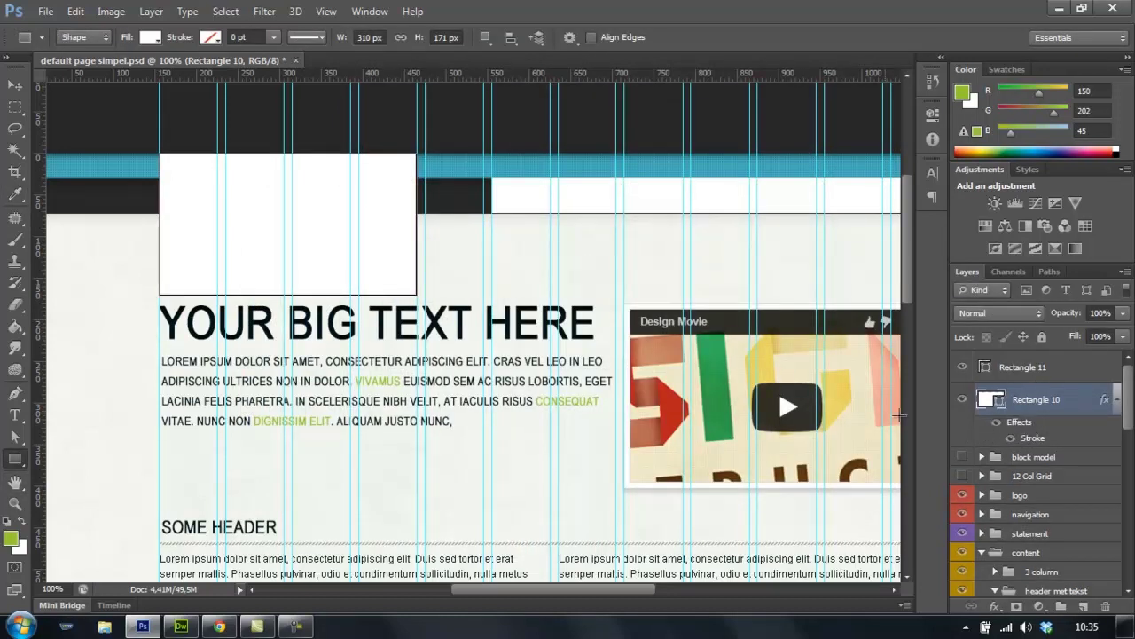
# Copy the logo rectangle's stroke effect onto the navigation rectangle.
pyautogui.click(1040, 456)
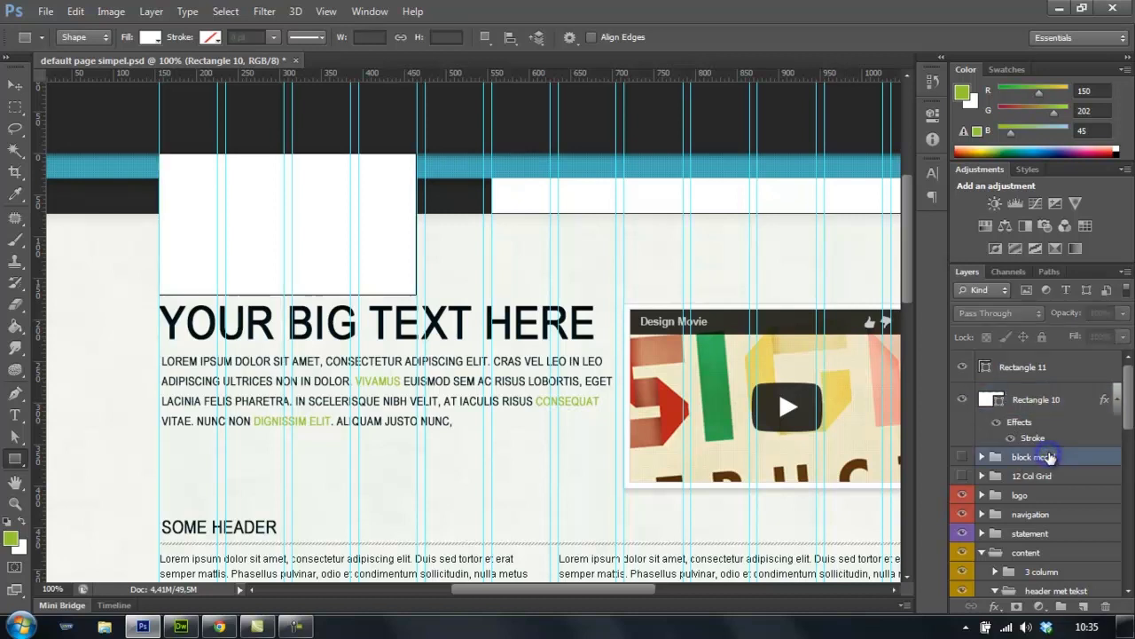
pyautogui.hotkey('ctrl', ';')
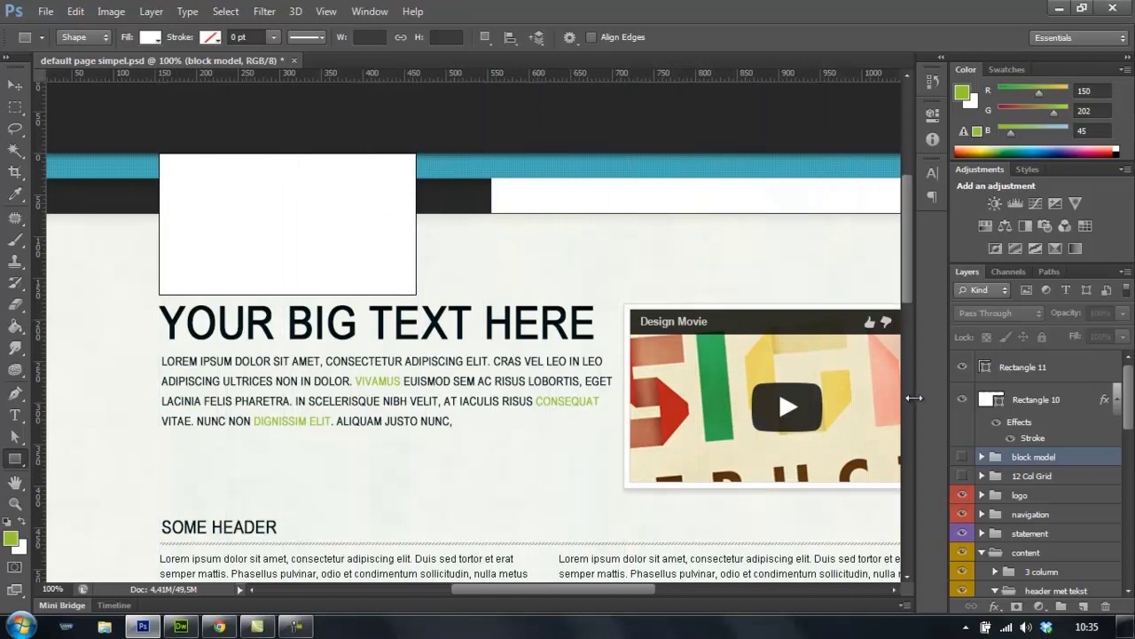
pyautogui.hotkey('ctrl', ';')
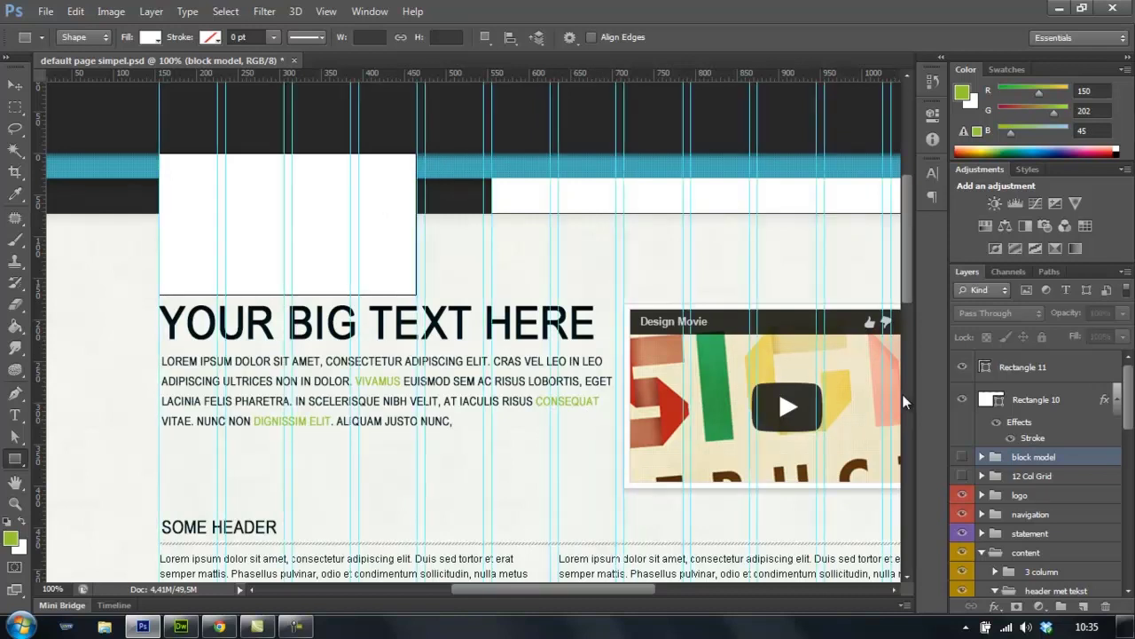
pyautogui.click(1032, 425)
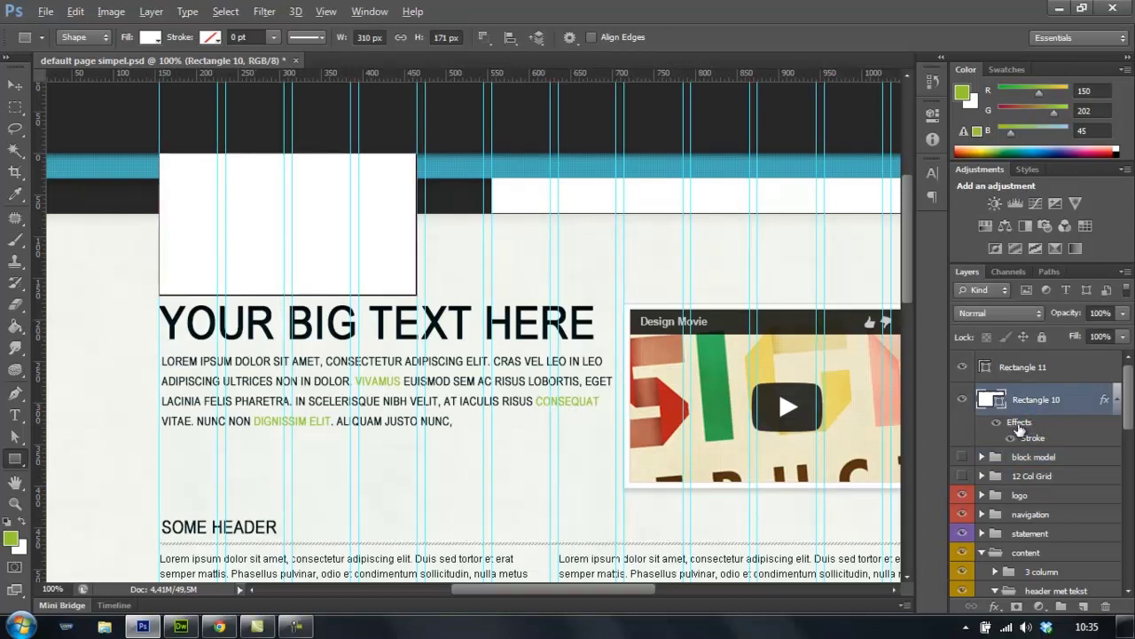
pyautogui.click(1023, 426)
pyautogui.moveTo(1027, 429); pyautogui.dragTo(1045, 376)
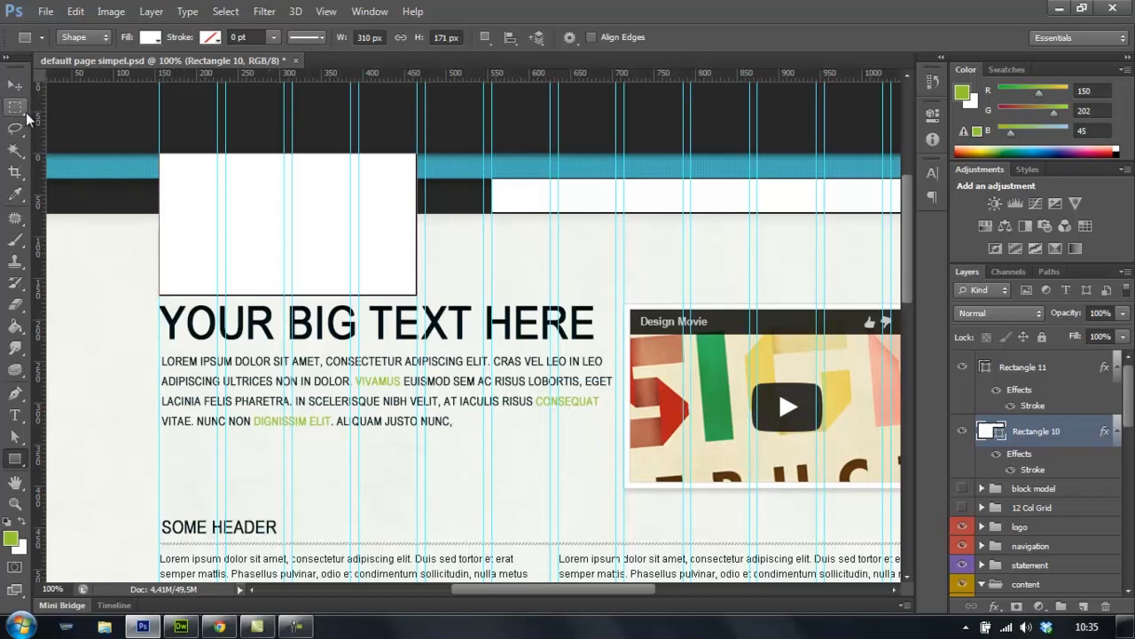
# With the guides hidden, delete the drawn logo and navigation rectangles and show the block model group.
pyautogui.hotkey('ctrl', ';')
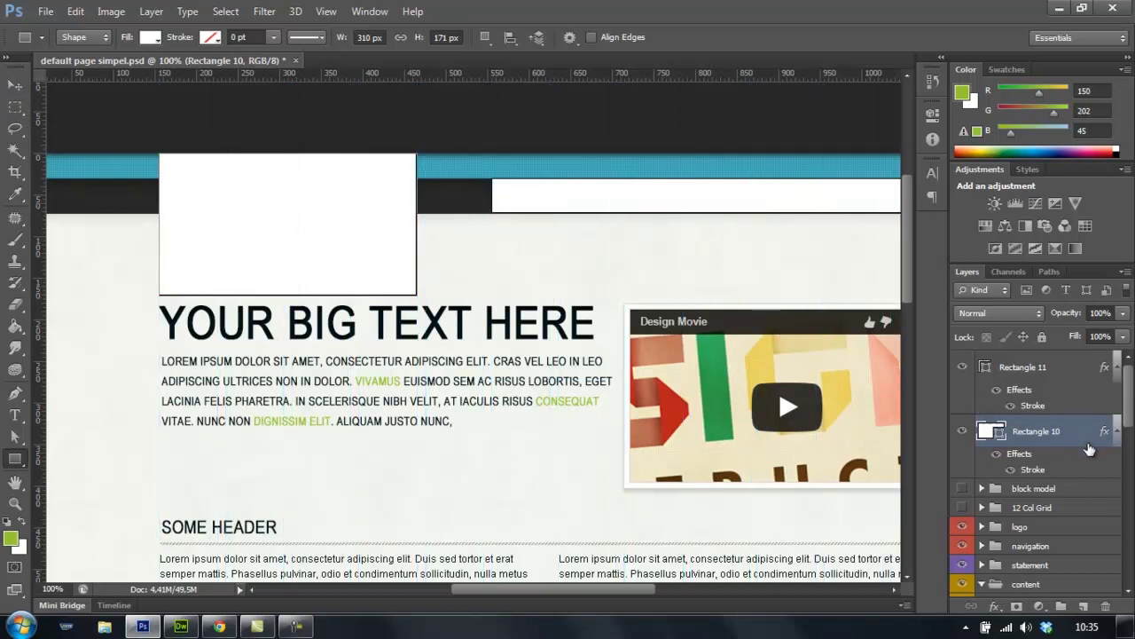
pyautogui.keyDown('shift'); pyautogui.click(1064, 367); pyautogui.keyUp('shift')
pyautogui.press('Delete')
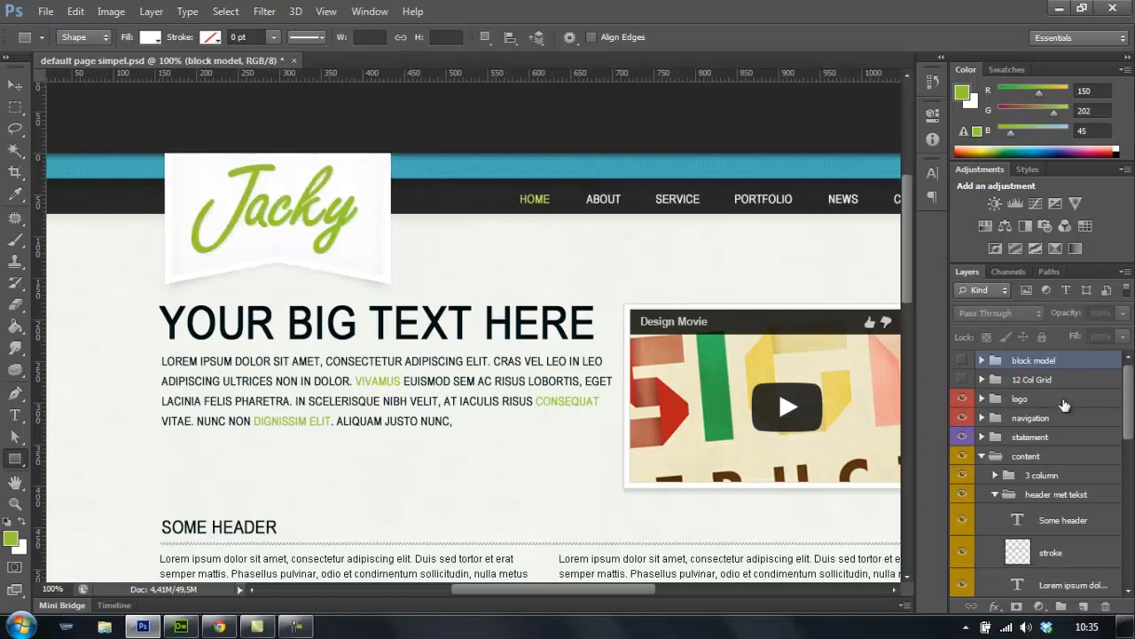
pyautogui.click(963, 360)
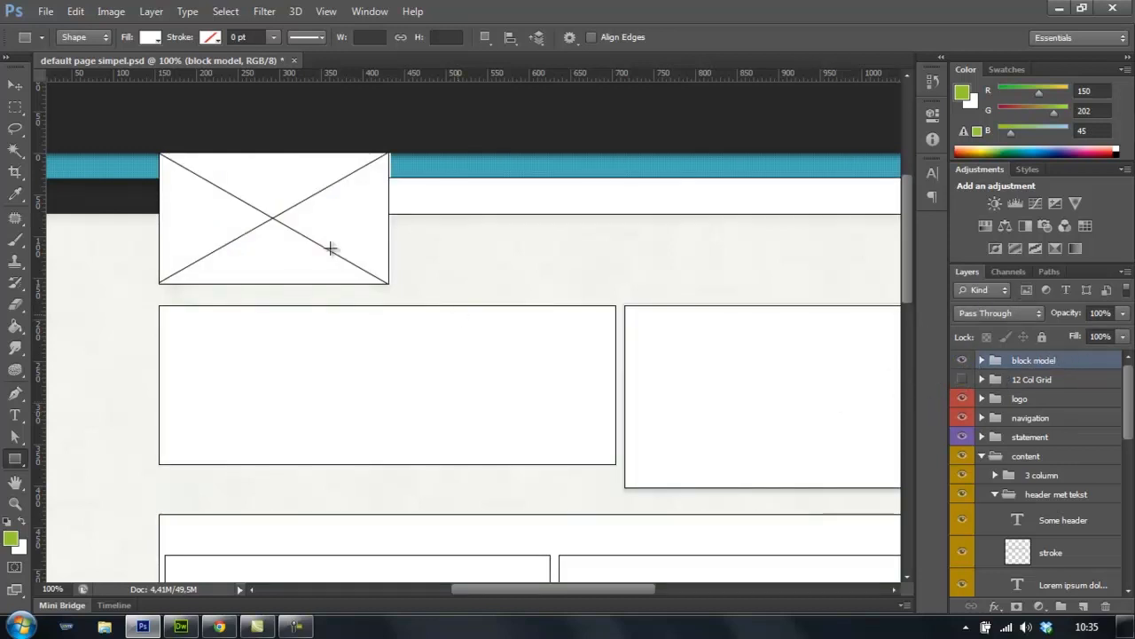
# Pick the logo block's rectangle layer in the block model with the Move tool and load its outline as a selection.
pyautogui.click(13, 86)
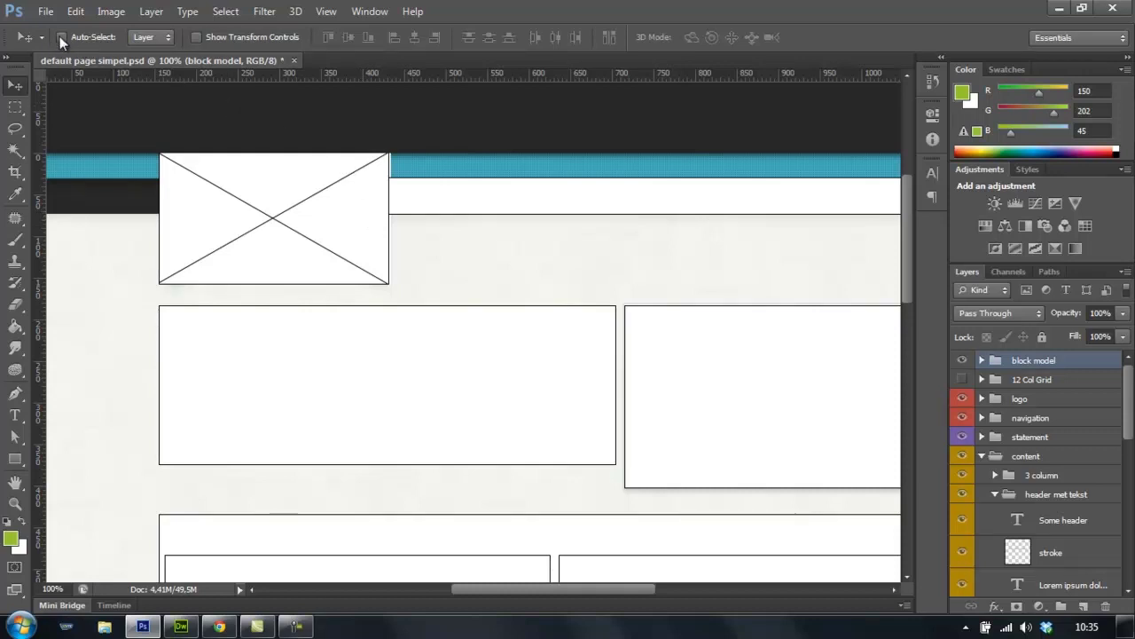
pyautogui.click(151, 37)
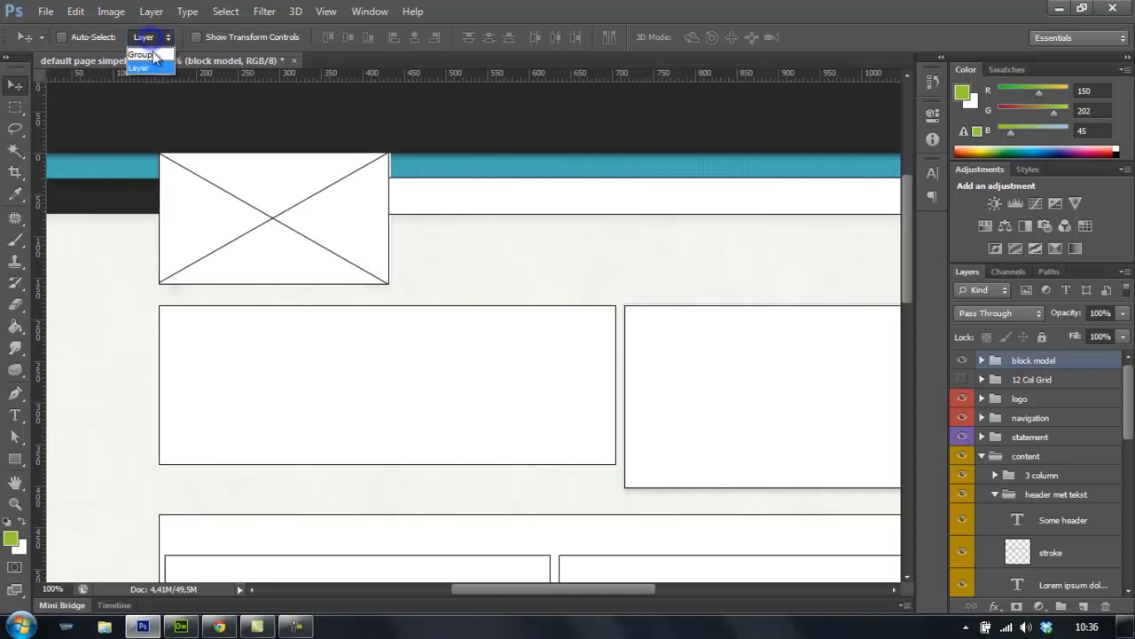
pyautogui.click(245, 33)
pyautogui.keyDown('ctrl'); pyautogui.click(363, 222); pyautogui.keyUp('ctrl')
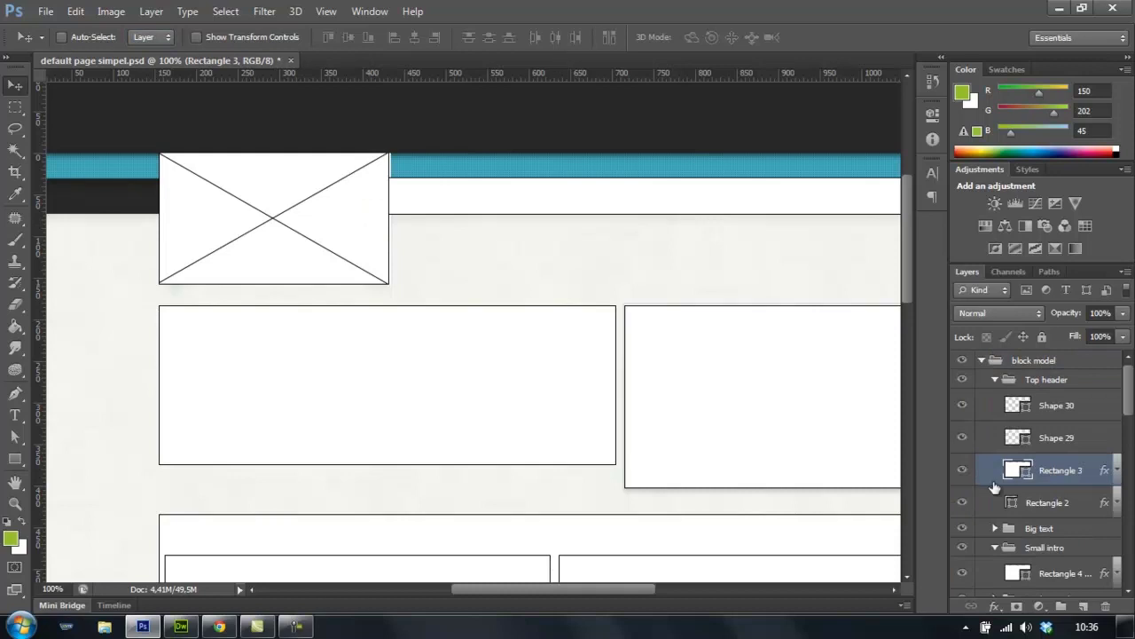
pyautogui.click(1084, 474)
pyautogui.keyDown('ctrl'); pyautogui.click(1025, 476); pyautogui.keyUp('ctrl')
pyautogui.keyDown('ctrl'); pyautogui.click(1017, 474); pyautogui.keyUp('ctrl')
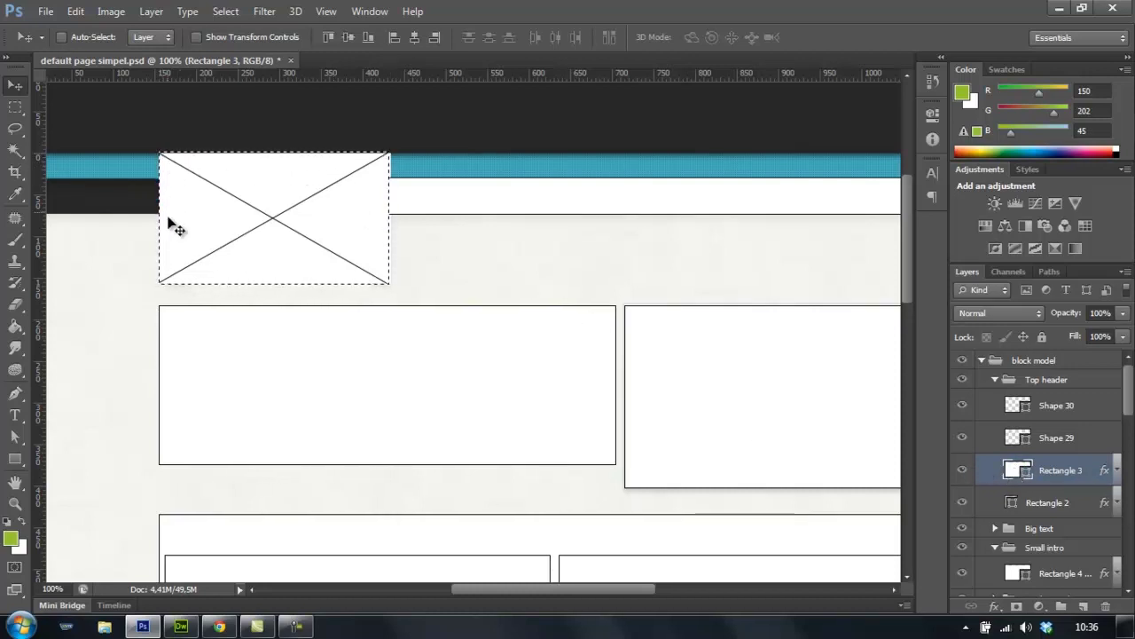
# Measure the selected logo block's width and height using the Info read-out.
pyautogui.rightClick(393, 190)
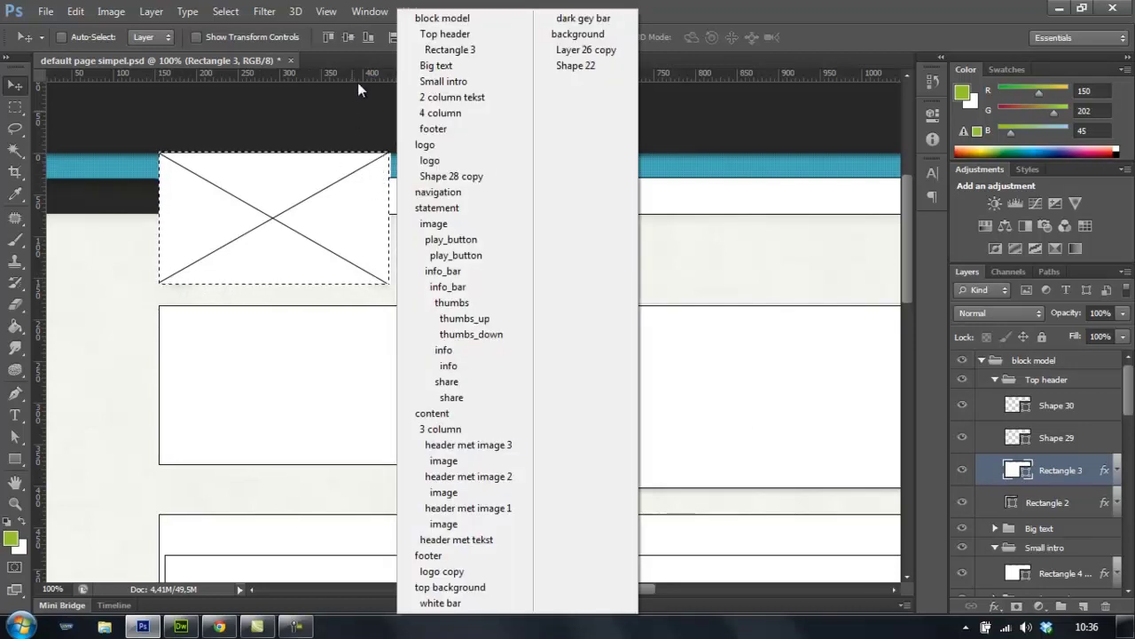
pyautogui.click(699, 5)
pyautogui.click(933, 140)
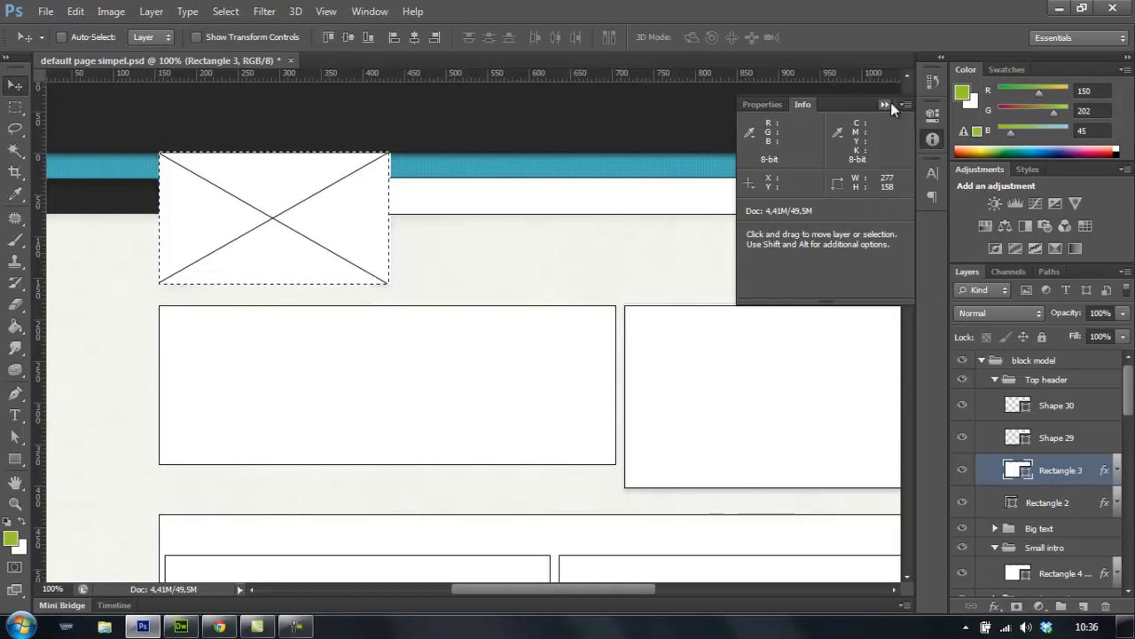
pyautogui.click(932, 138)
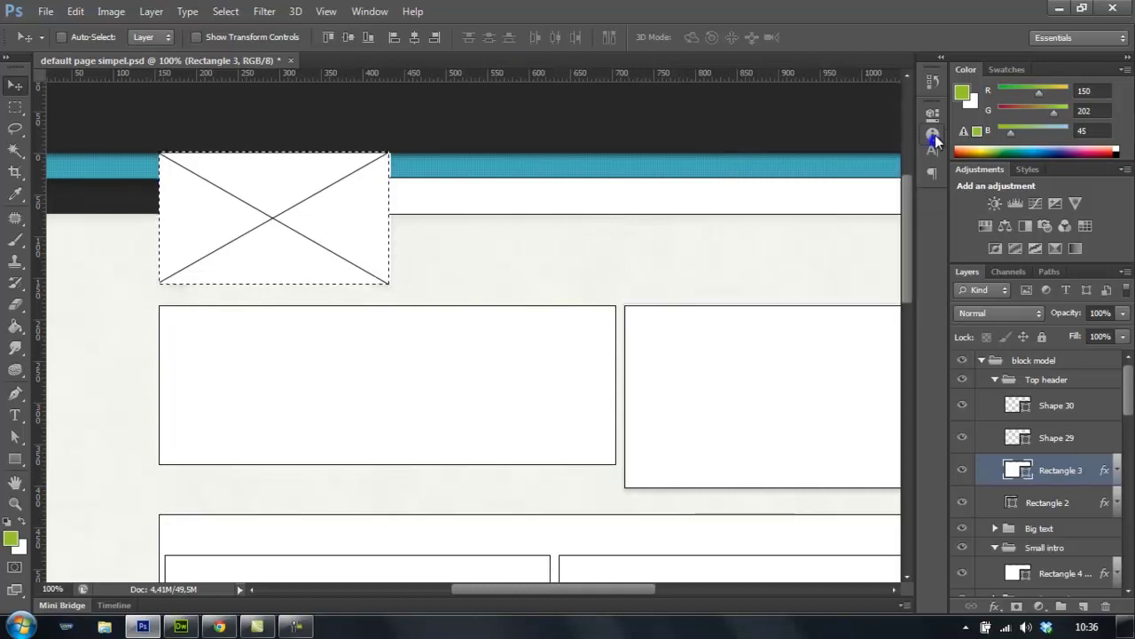
pyautogui.moveTo(931, 134)
pyautogui.mouseDown()
pyautogui.moveTo(925, 199)
pyautogui.moveTo(933, 148)
pyautogui.mouseUp()
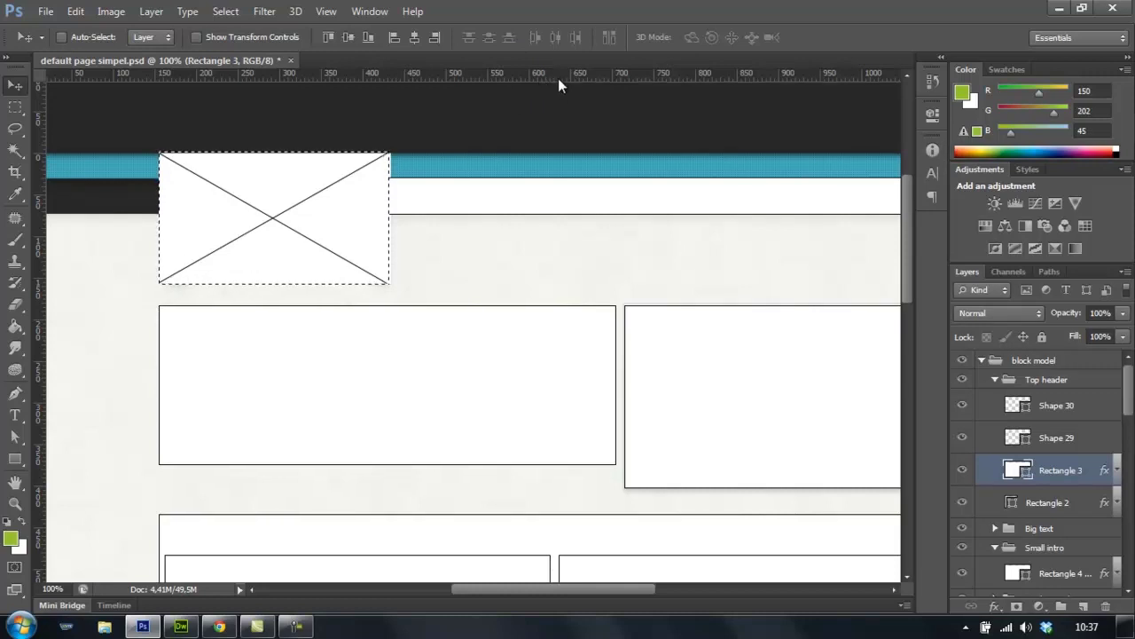
# Hide and reshow the rulers, and set their units to pixels.
pyautogui.hotkey('ctrl', 'r')
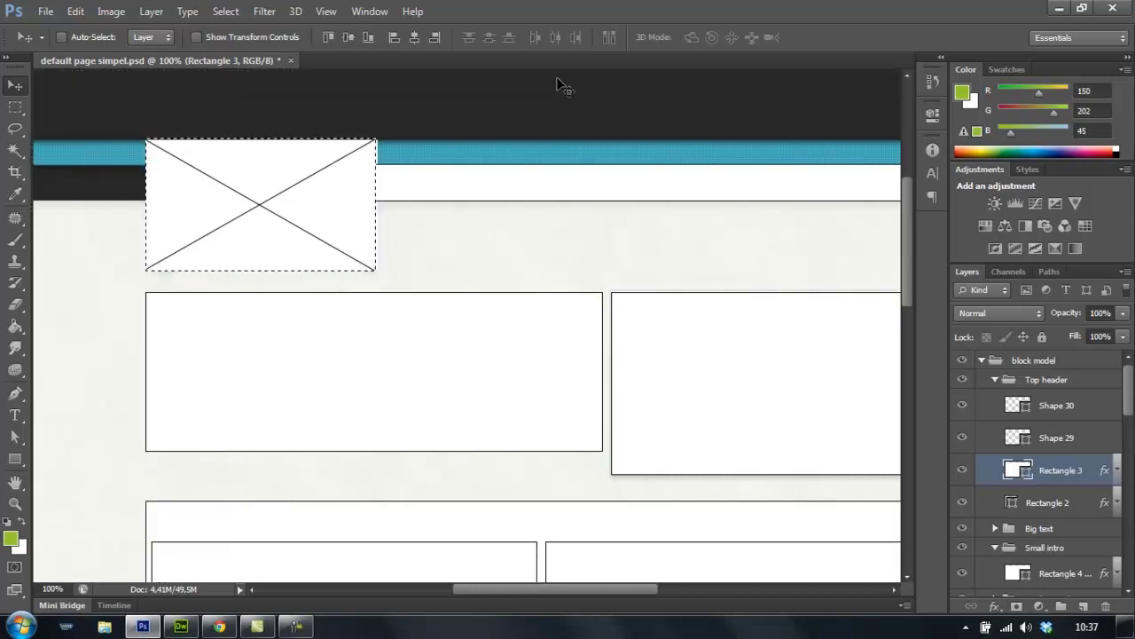
pyautogui.hotkey('ctrl', 'r')
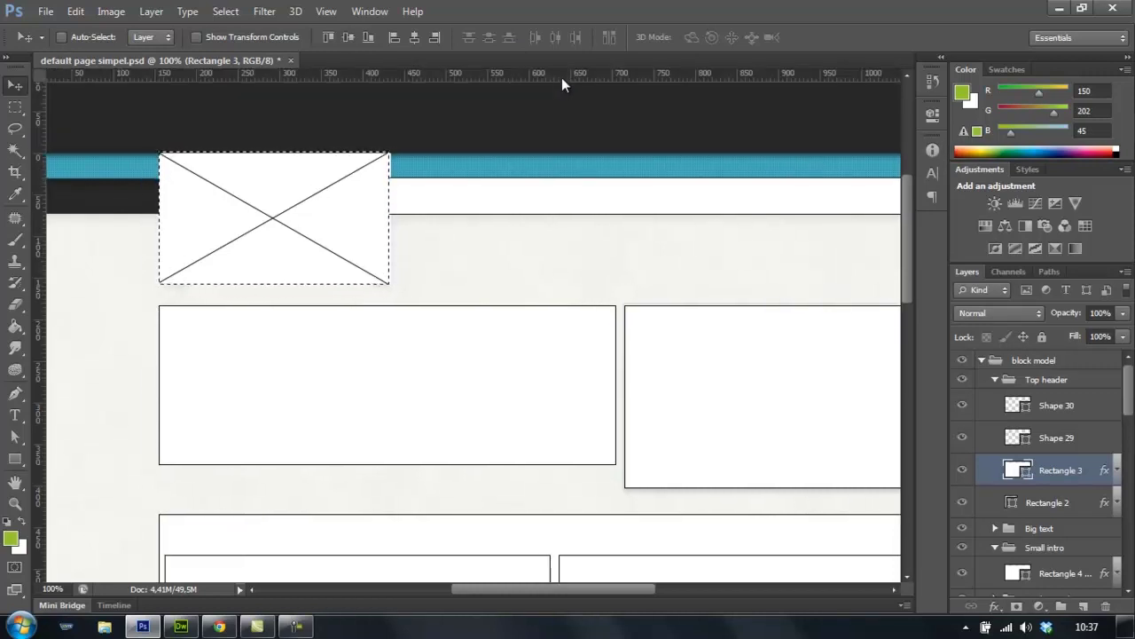
pyautogui.rightClick(565, 80)
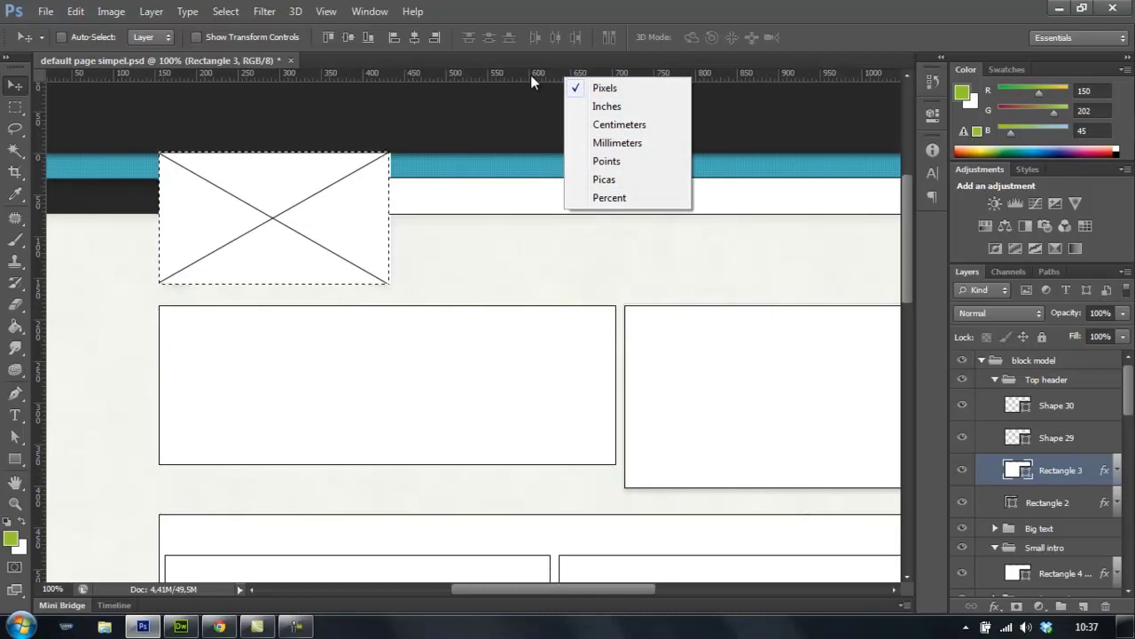
pyautogui.click(612, 90)
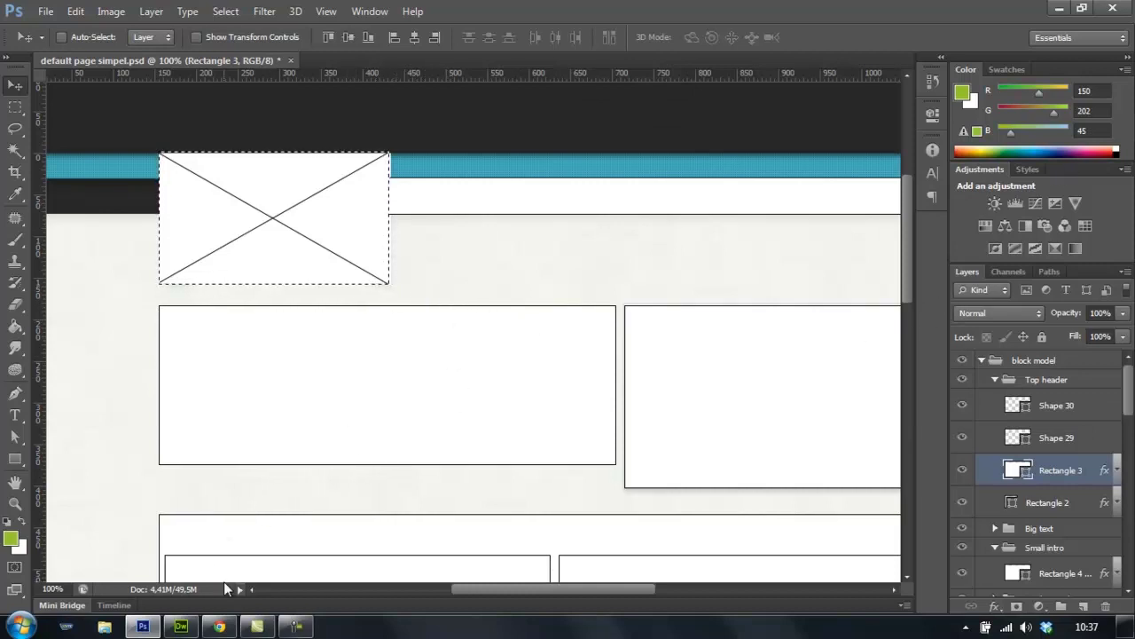
# Fit the whole page in the window and clear the selection around the logo block.
pyautogui.click(15, 503)
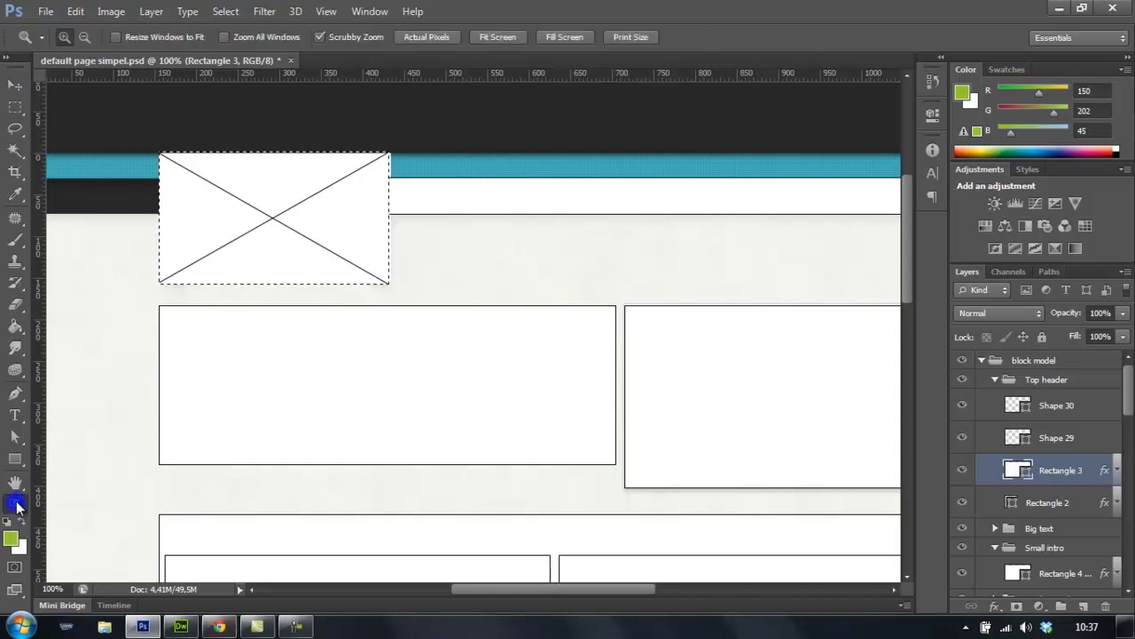
pyautogui.doubleClick(15, 482)
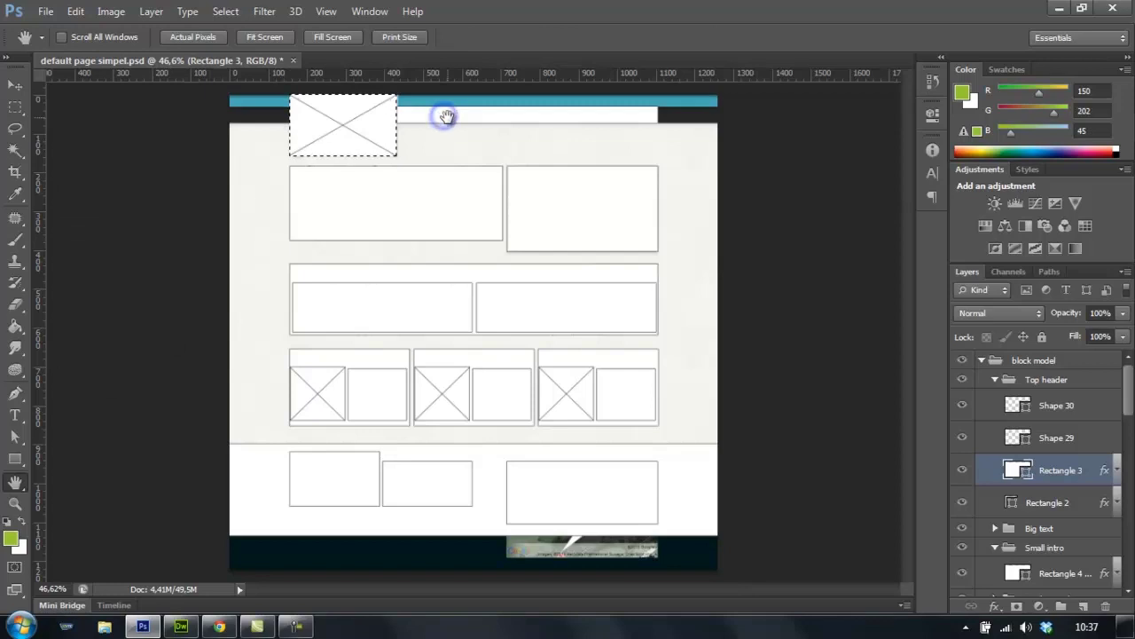
pyautogui.hotkey('ctrl', 'd')
# Compare the page design with its block layout by hiding and showing the block model group, leaving it shown.
pyautogui.click(961, 360)
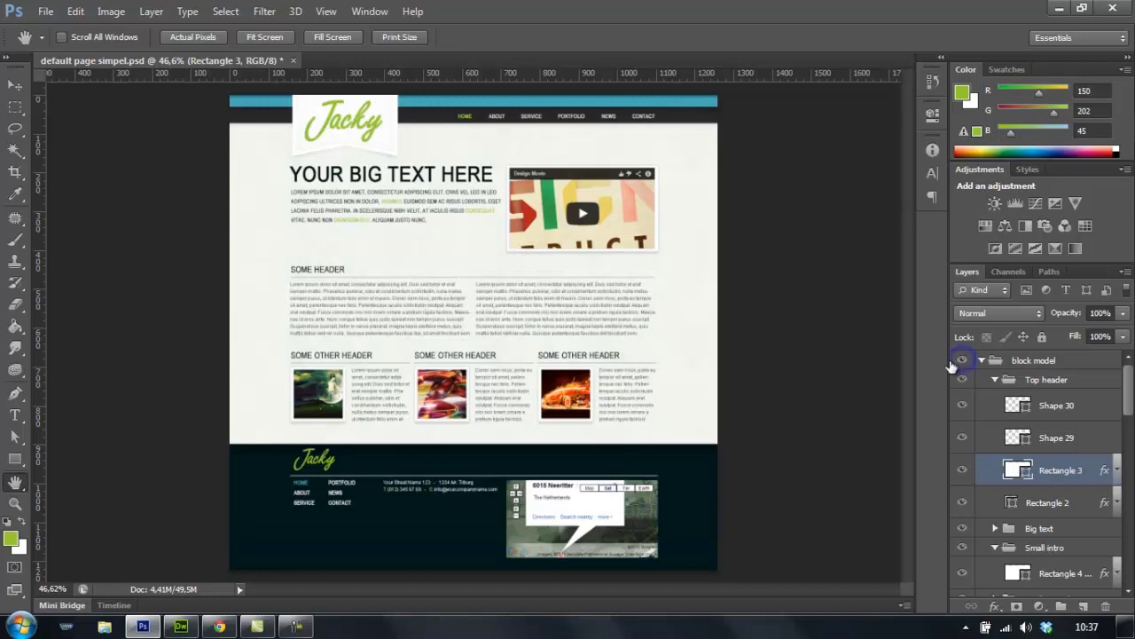
pyautogui.click(961, 360)
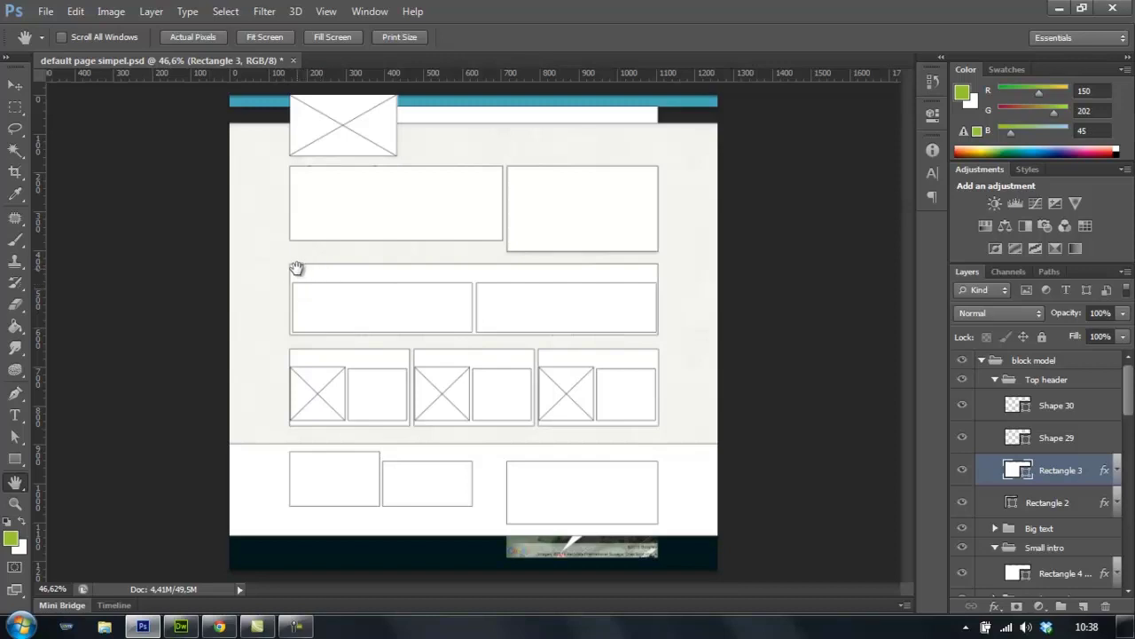
pyautogui.click(962, 361)
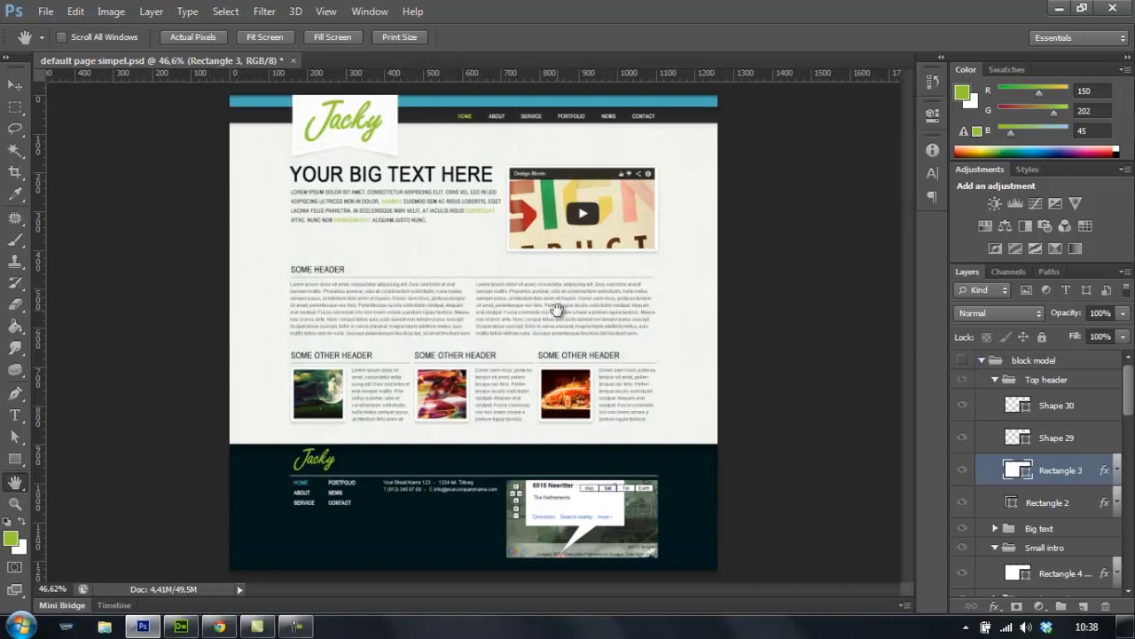
pyautogui.click(962, 360)
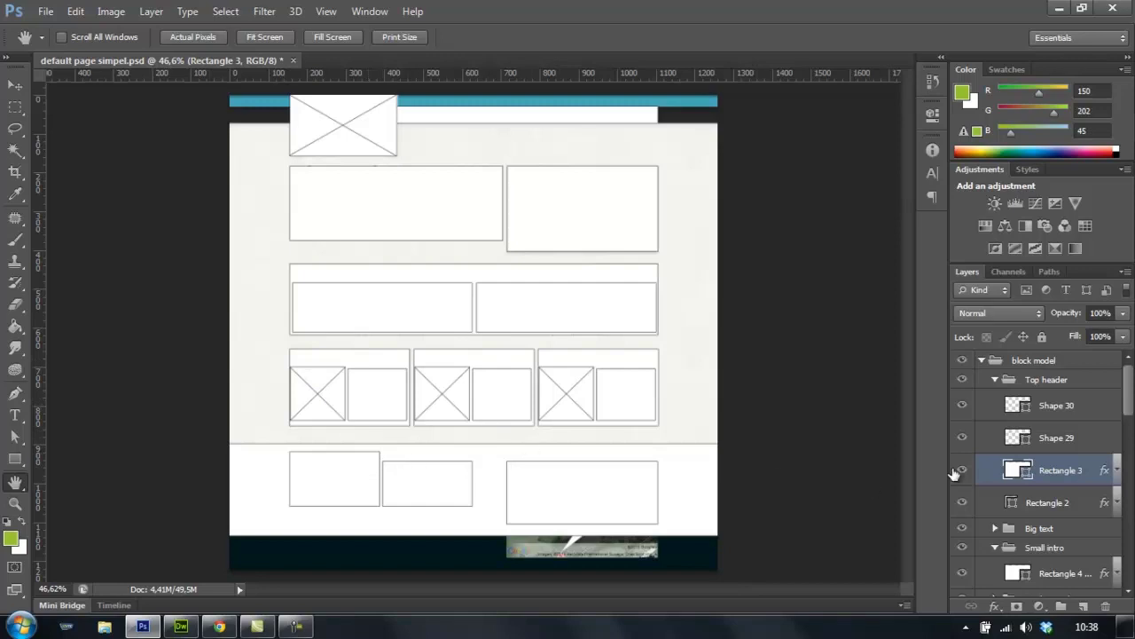
# Compare the page design with its block layout by toggling the block model group, and examine the three column blocks above the footer.
pyautogui.click(962, 361)
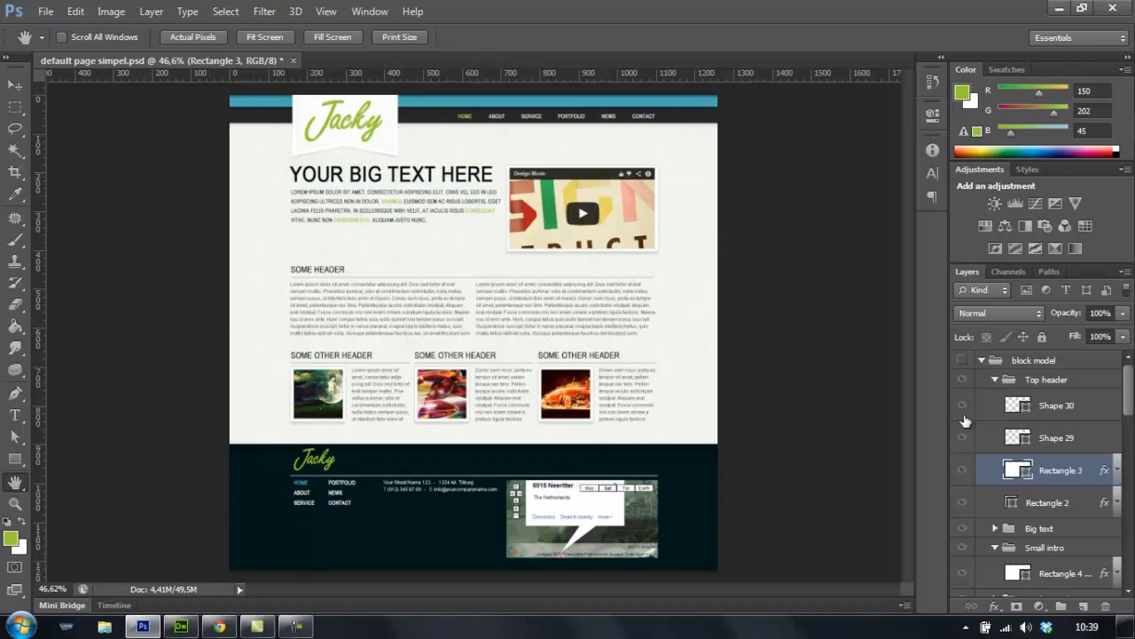
pyautogui.click(961, 360)
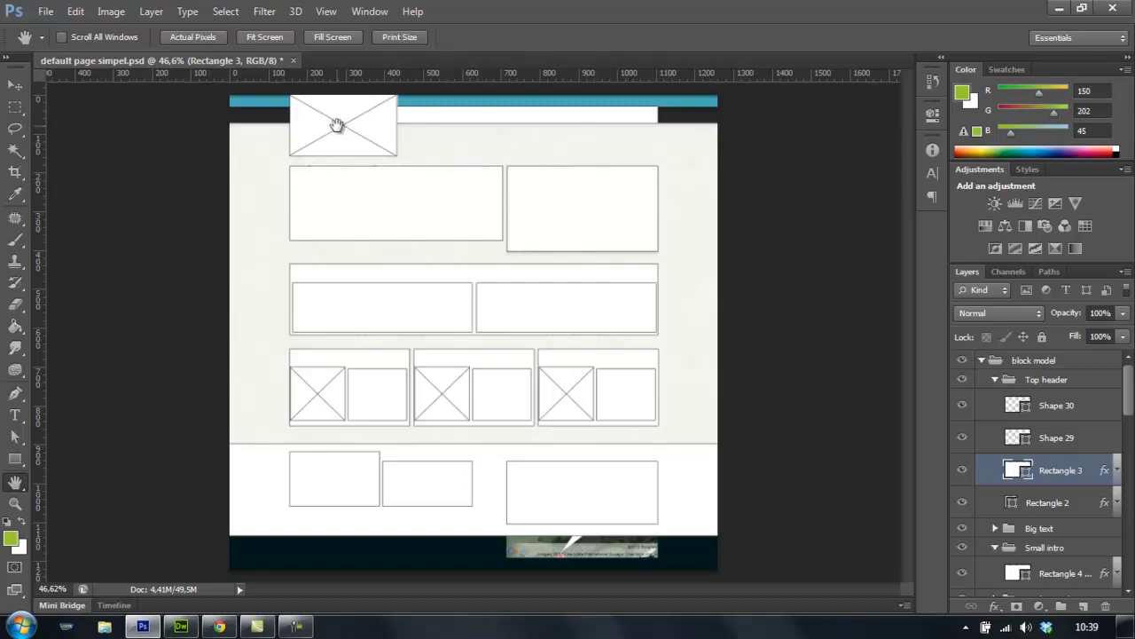
pyautogui.moveTo(187, 630)
pyautogui.click(344, 381)
pyautogui.click(451, 372)
pyautogui.click(633, 383)
# Switch to Dreamweaver, look over the HTML source of index.html, and open its linked stylesheet stijl.css.
pyautogui.click(181, 628)
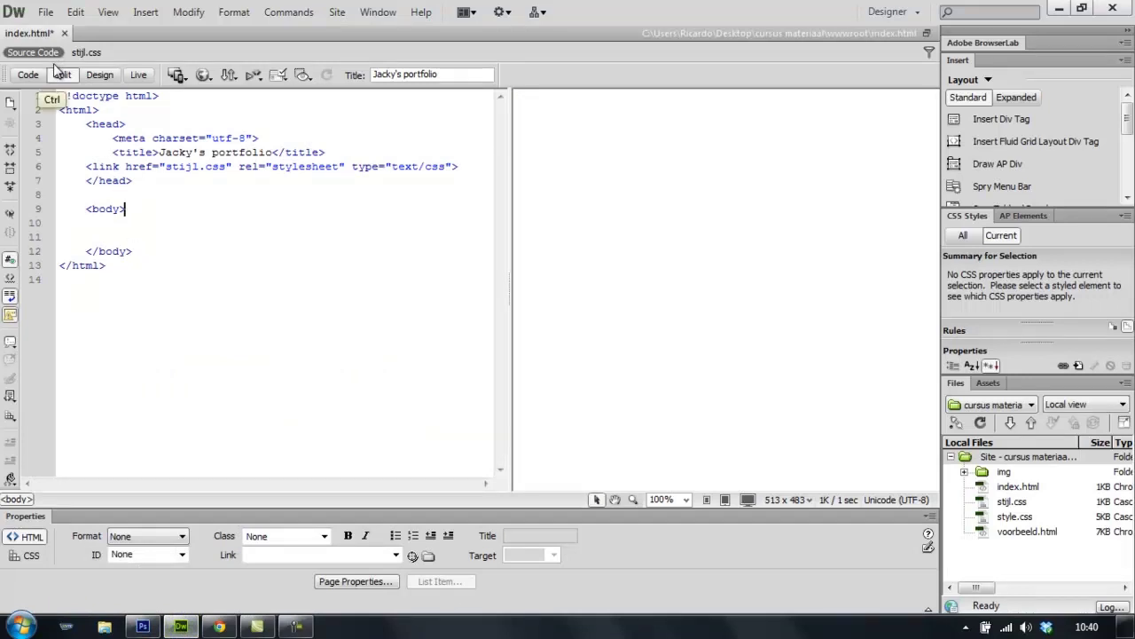
pyautogui.click(86, 53)
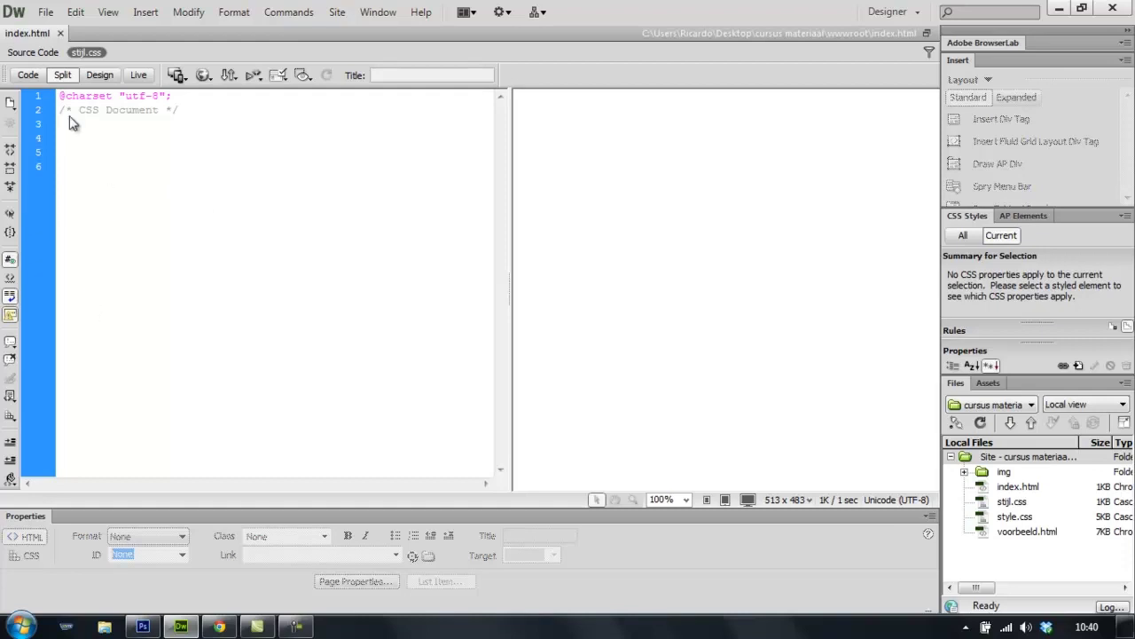
pyautogui.click(37, 52)
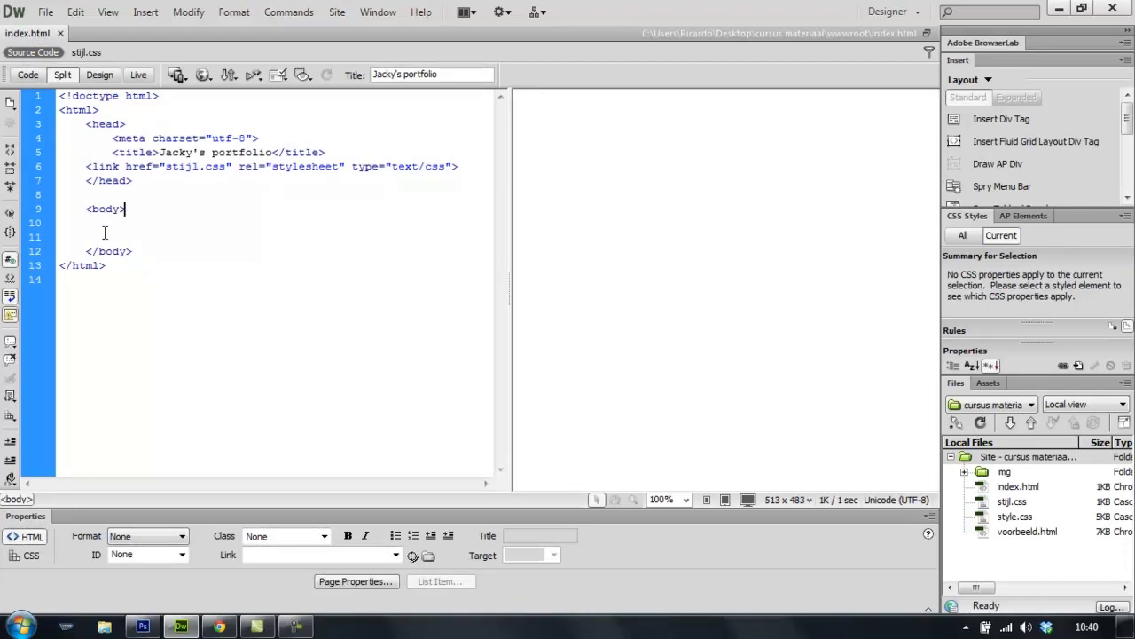
pyautogui.click(86, 52)
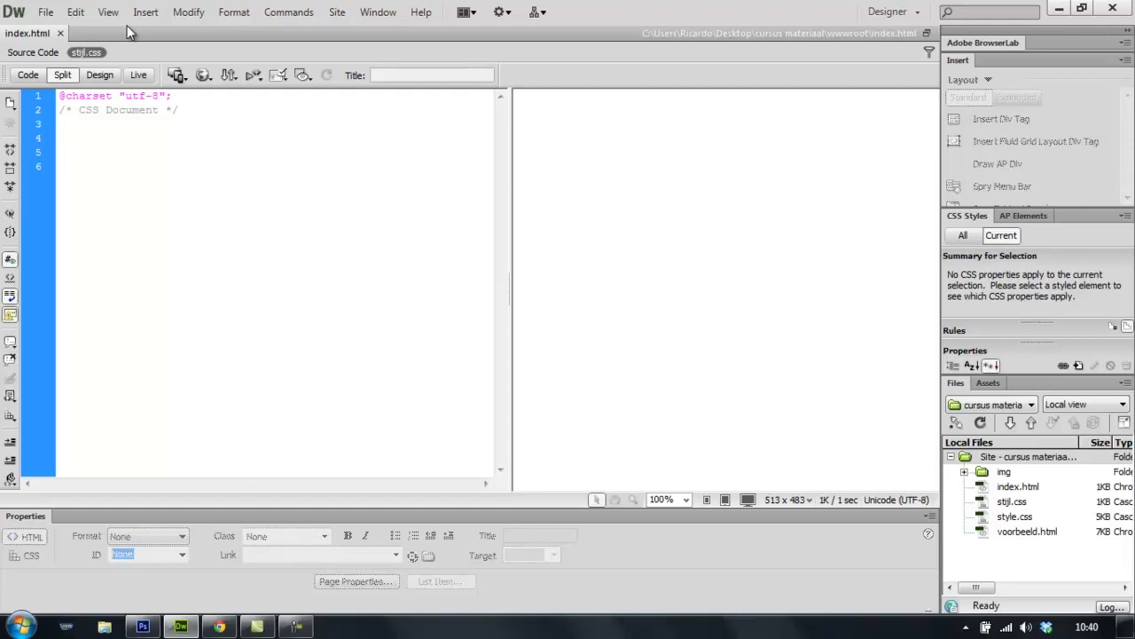
# Check the block model in Photoshop, return to Dreamweaver, and add an empty #logo rule below the comment in stijl.css.
pyautogui.click(143, 626)
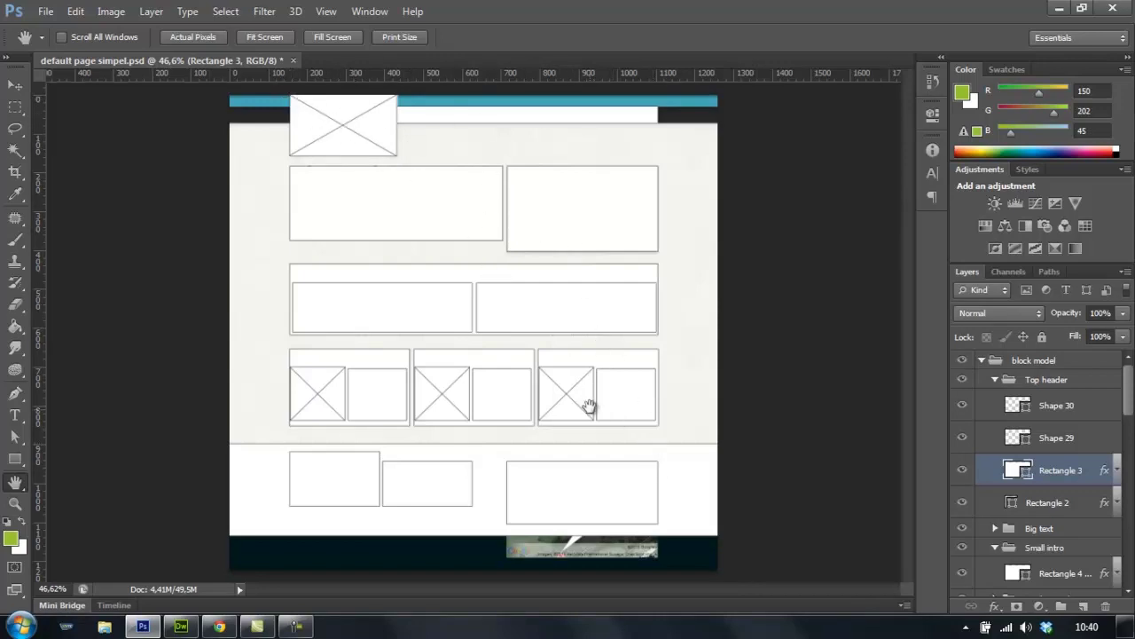
pyautogui.click(184, 629)
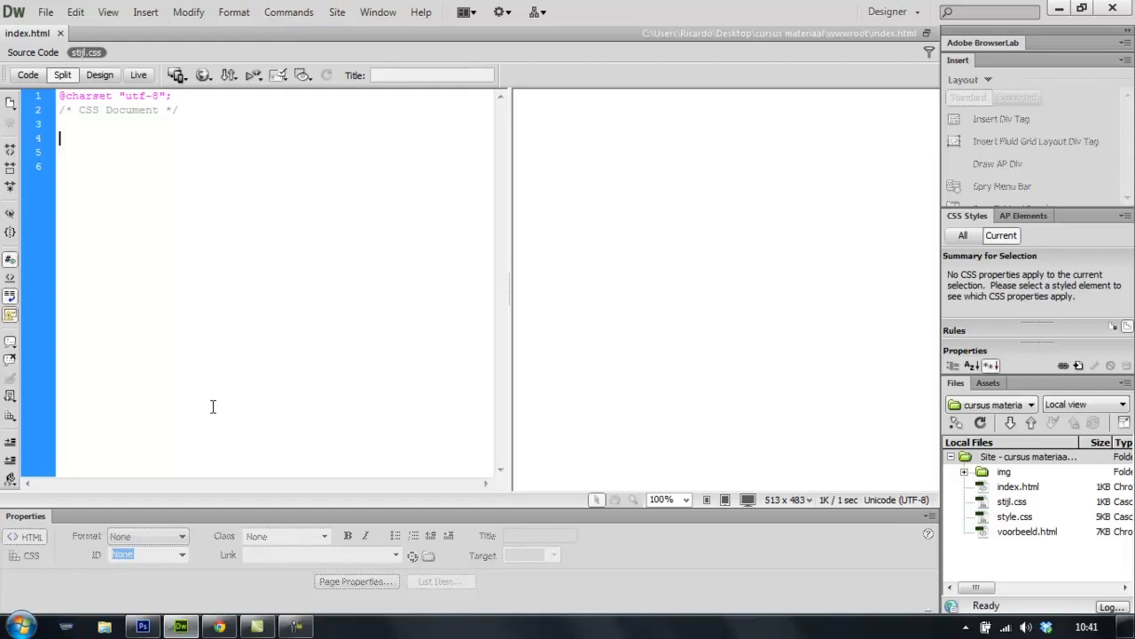
pyautogui.write('#')
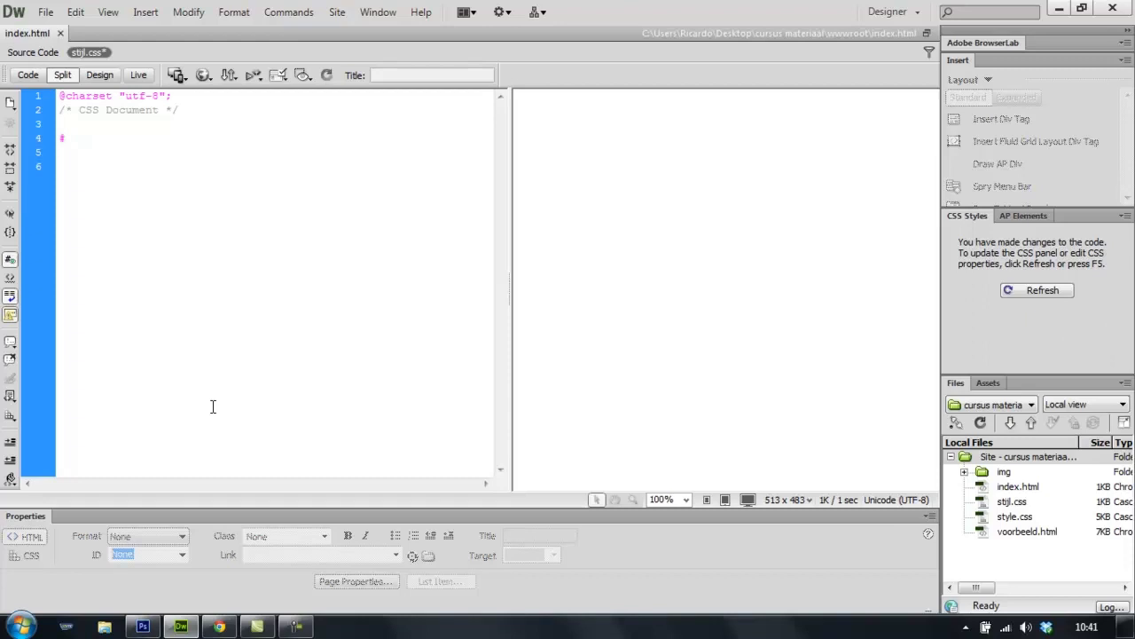
pyautogui.write('logo{')
pyautogui.press('Return')
pyautogui.press('Return')
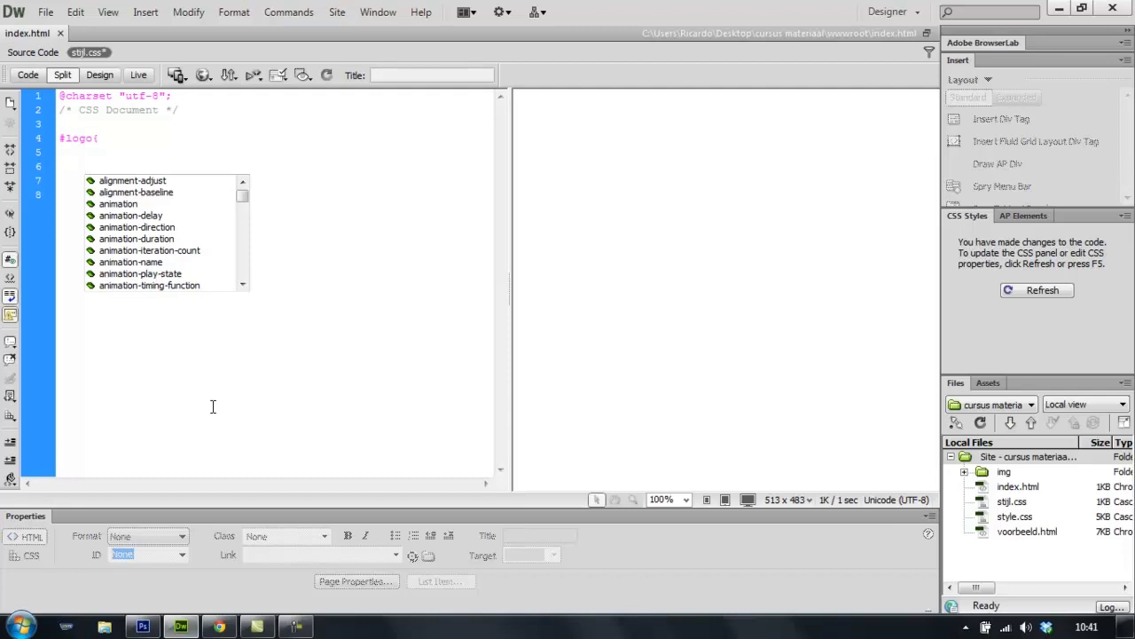
pyautogui.write('}')
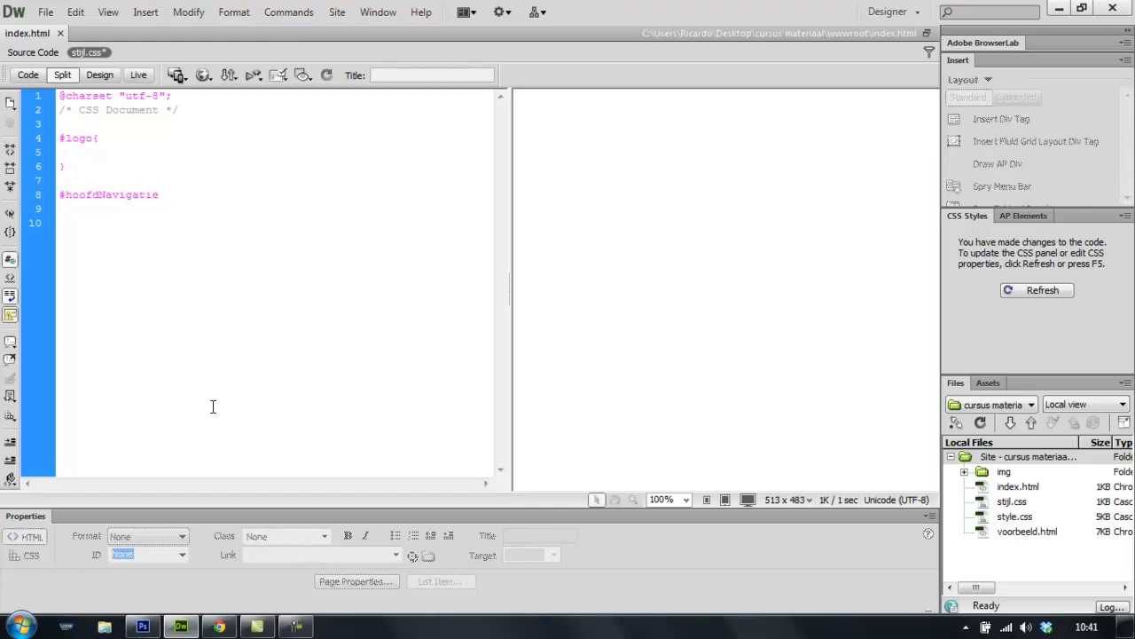
# Add an empty #hoofdNavigatie rule below the #logo rule.
pyautogui.write('{')
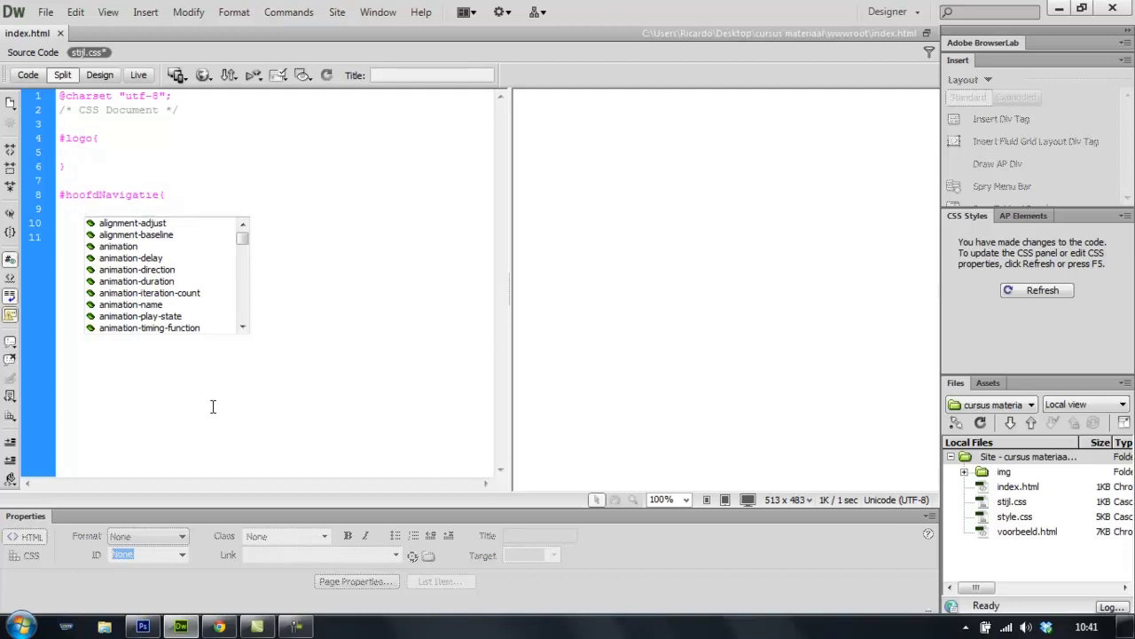
pyautogui.press('Return')
pyautogui.write('}')
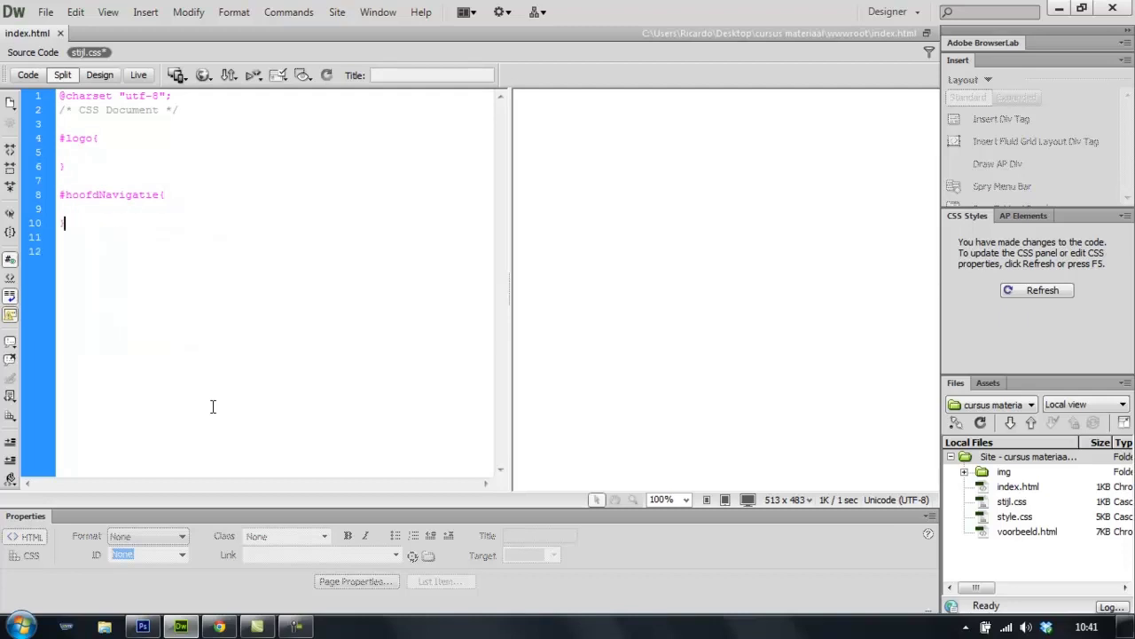
pyautogui.press('Return')
pyautogui.press('Return')
# Check the block model in Photoshop, return to Dreamweaver, and add an empty #groteIntroTekst rule below #hoofdNavigatie.
pyautogui.hotkey('alt', 'Tab')
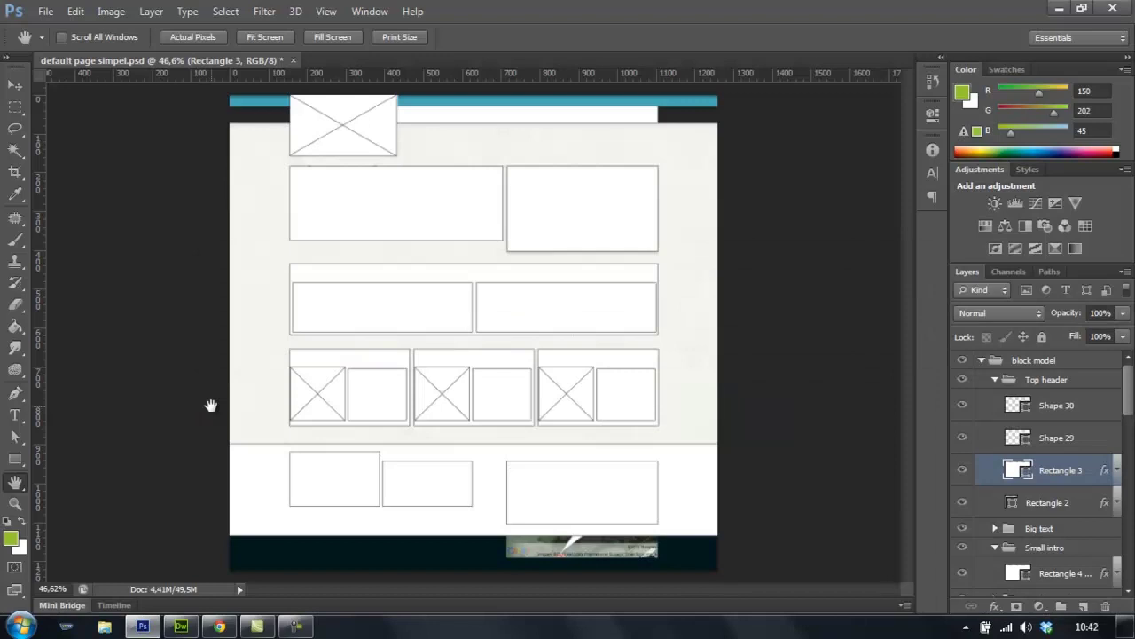
pyautogui.hotkey('alt', 'Tab')
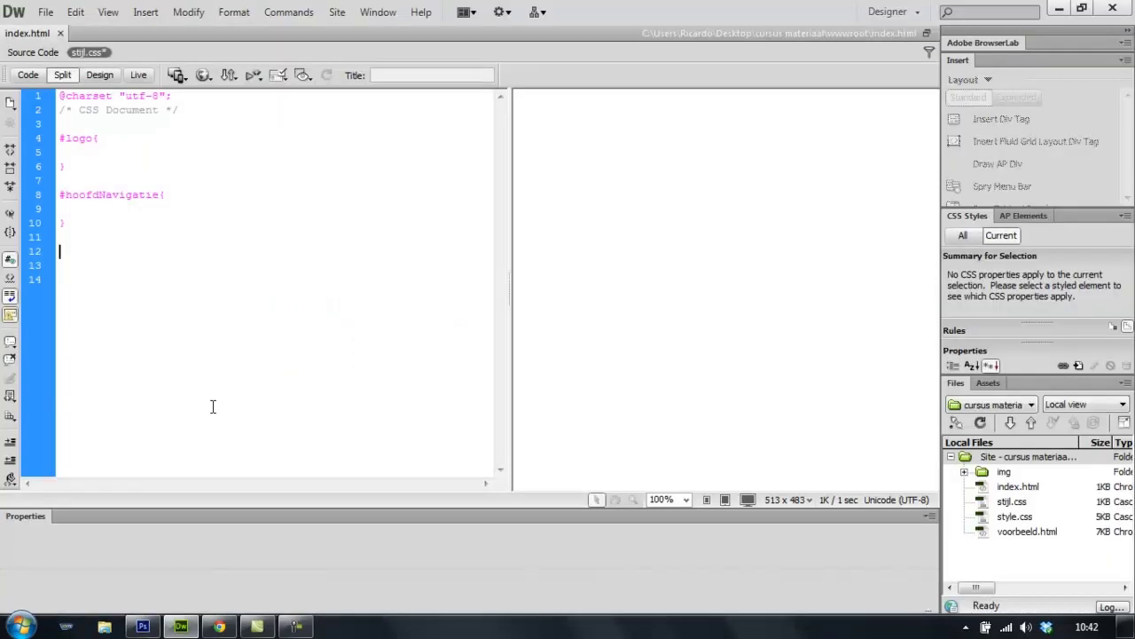
pyautogui.write('#')
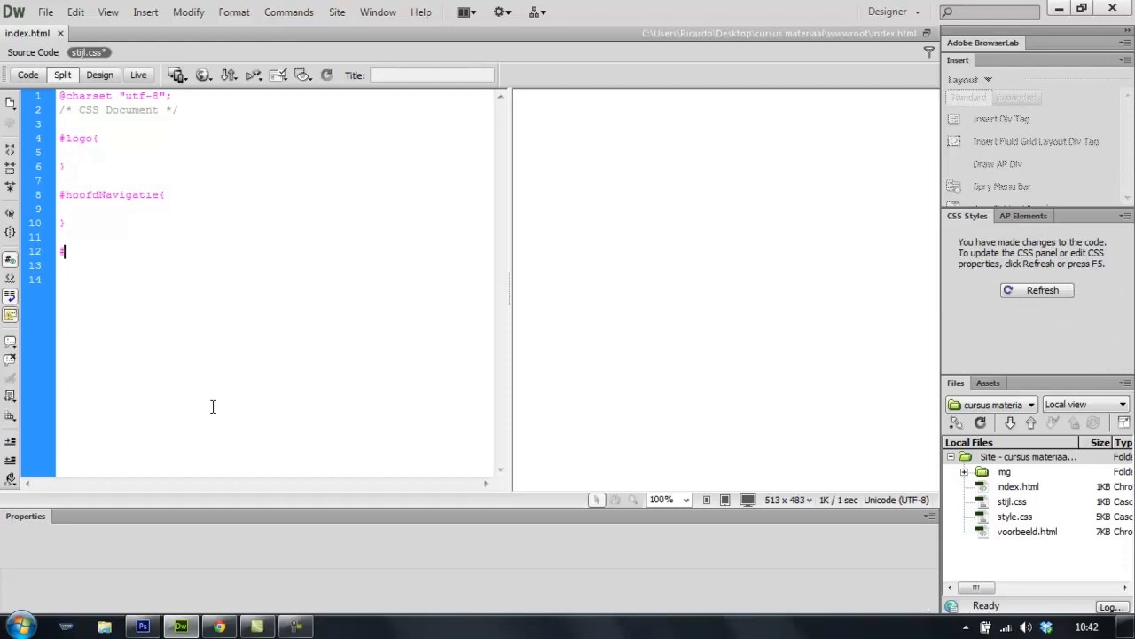
pyautogui.write('groteIntroTekst{')
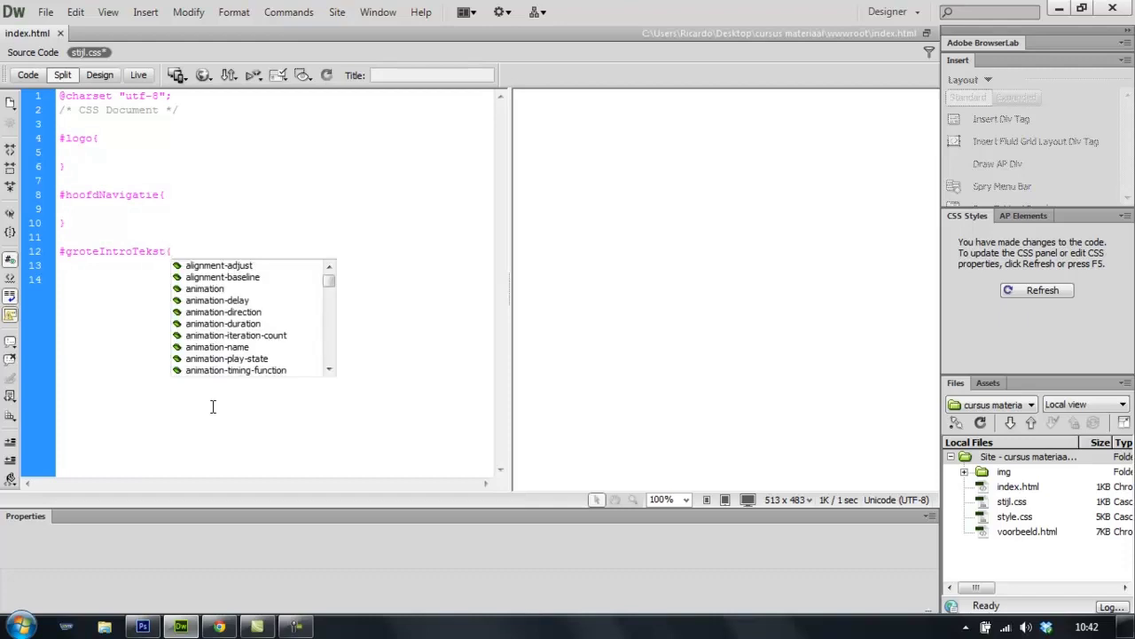
pyautogui.press('Return')
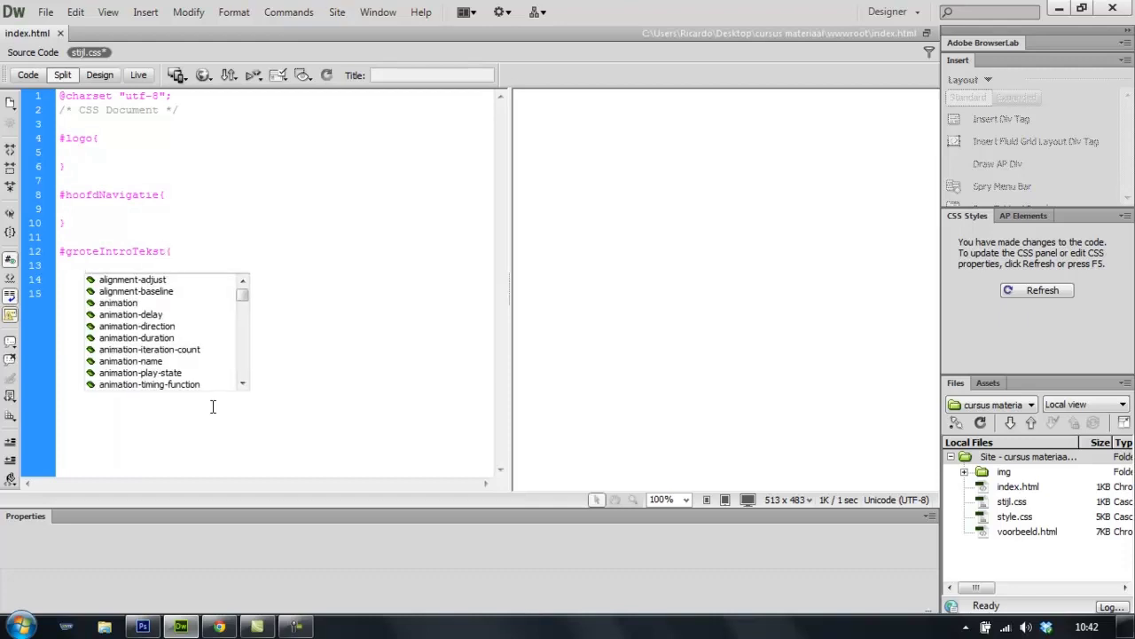
pyautogui.press('Return')
pyautogui.write('}')
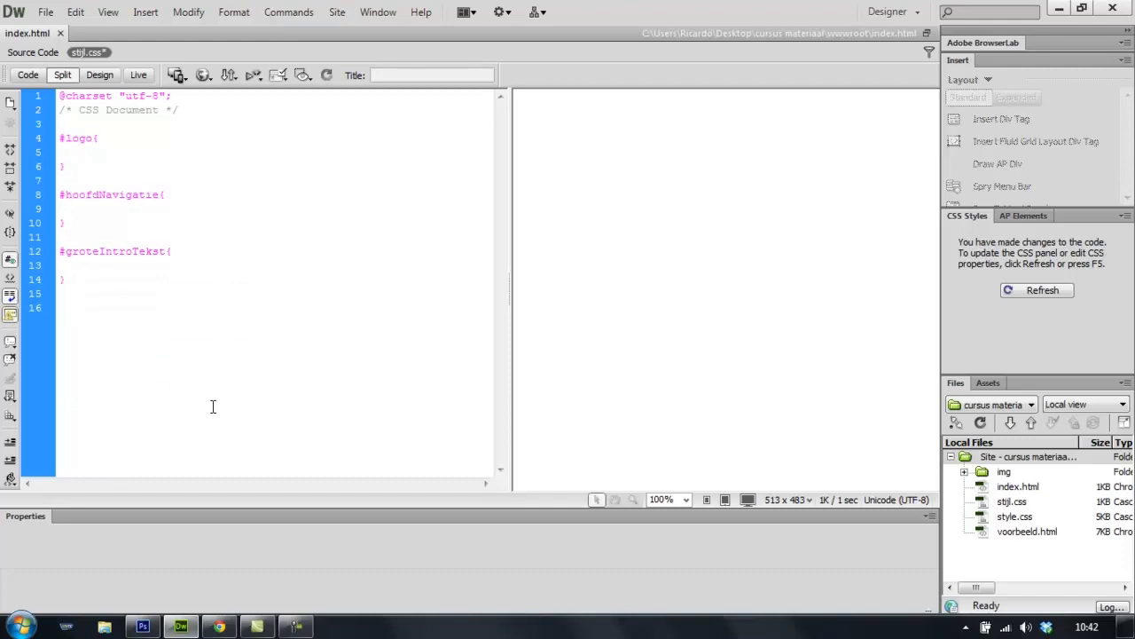
# Add an empty #filmpje rule for the video block below #groteIntroTekst.
pyautogui.press('Return')
pyautogui.press('Return')
pyautogui.write('#filmpje{')
pyautogui.press('Return')
pyautogui.press('Return')
pyautogui.write('}')
pyautogui.press('Return')
pyautogui.press('Return')
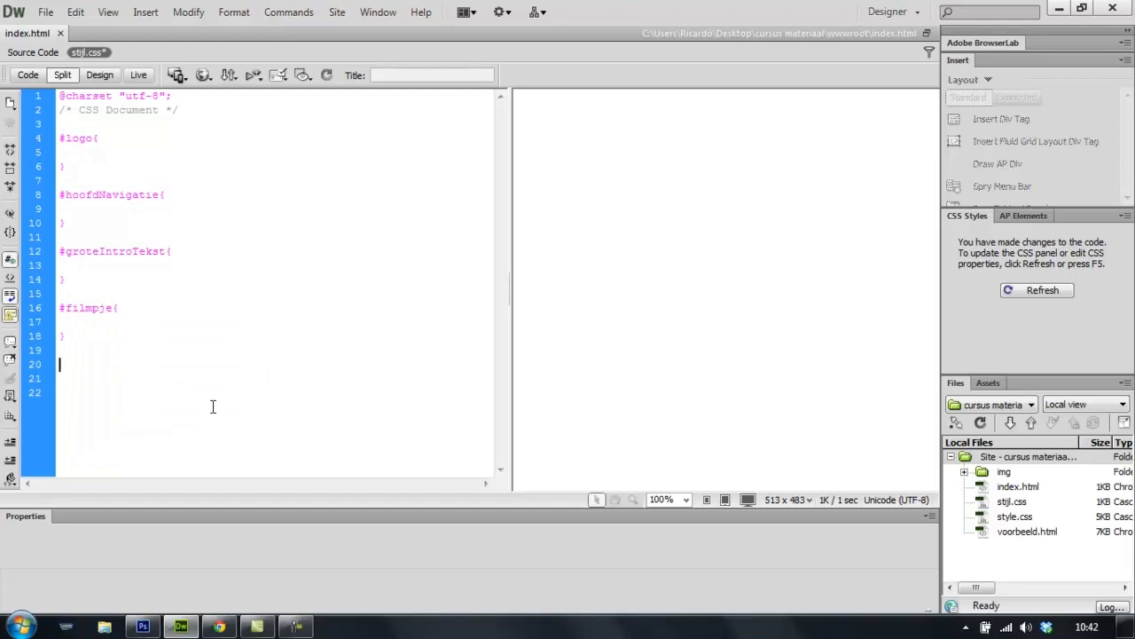
# Add an empty #tweeKolomsTekst rule for the two-column text block below #filmpje.
pyautogui.write('#')
pyautogui.write('t')
pyautogui.write('x')
pyautogui.write('ee')
pyautogui.write('Kolom')
pyautogui.write('e')
pyautogui.press('BackSpace')
pyautogui.write('sTekst')
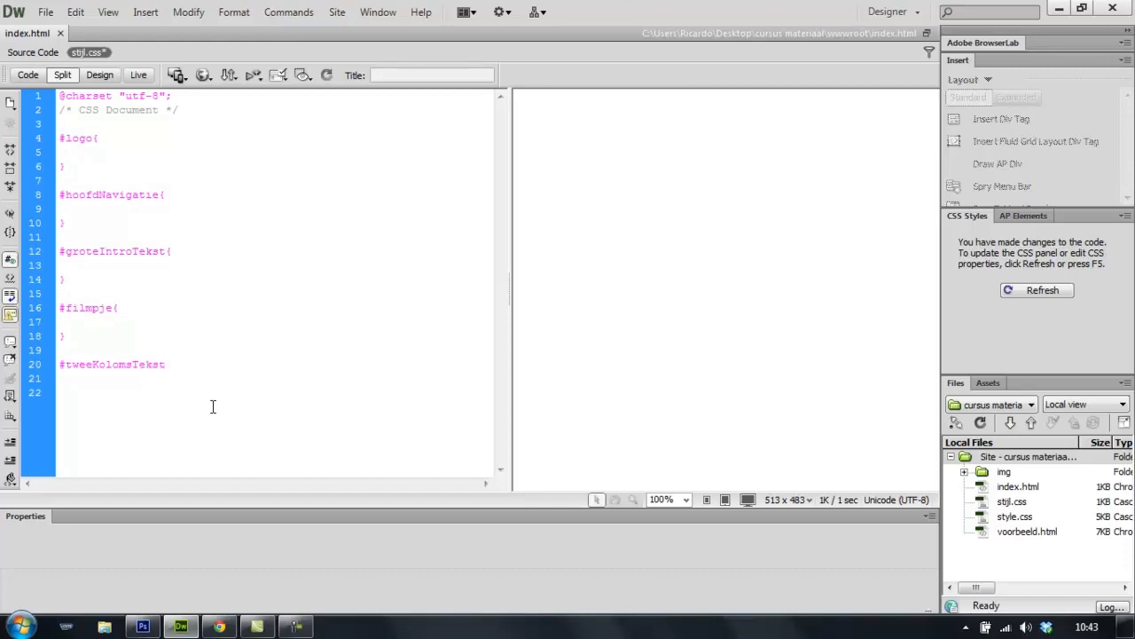
pyautogui.write('{')
pyautogui.press('Return')
pyautogui.press('Return')
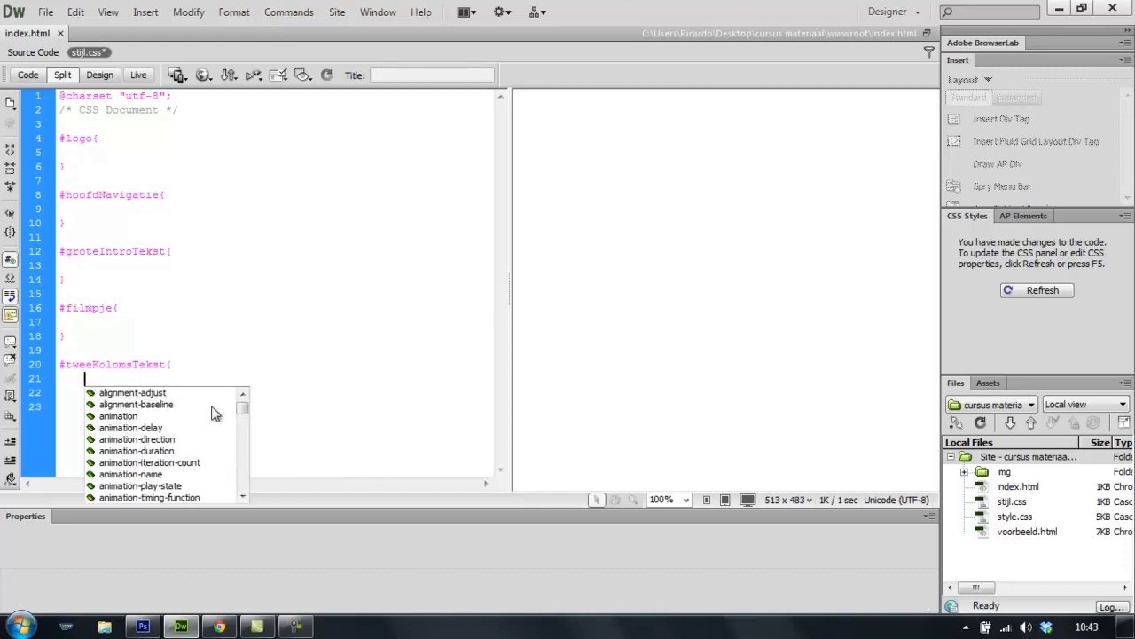
pyautogui.write('}')
pyautogui.press('Return')
pyautogui.press('Return')
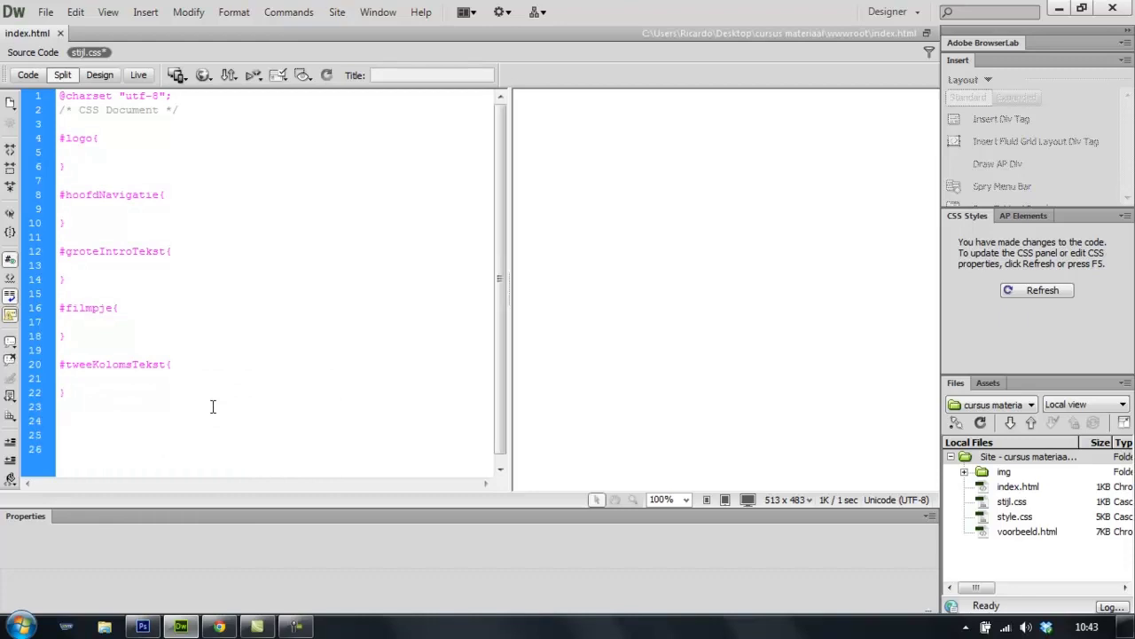
# Switch to Photoshop, hide the block model group to examine the three-column section of the design, and return to Dreamweaver.
pyautogui.hotkey('alt', 'Tab')
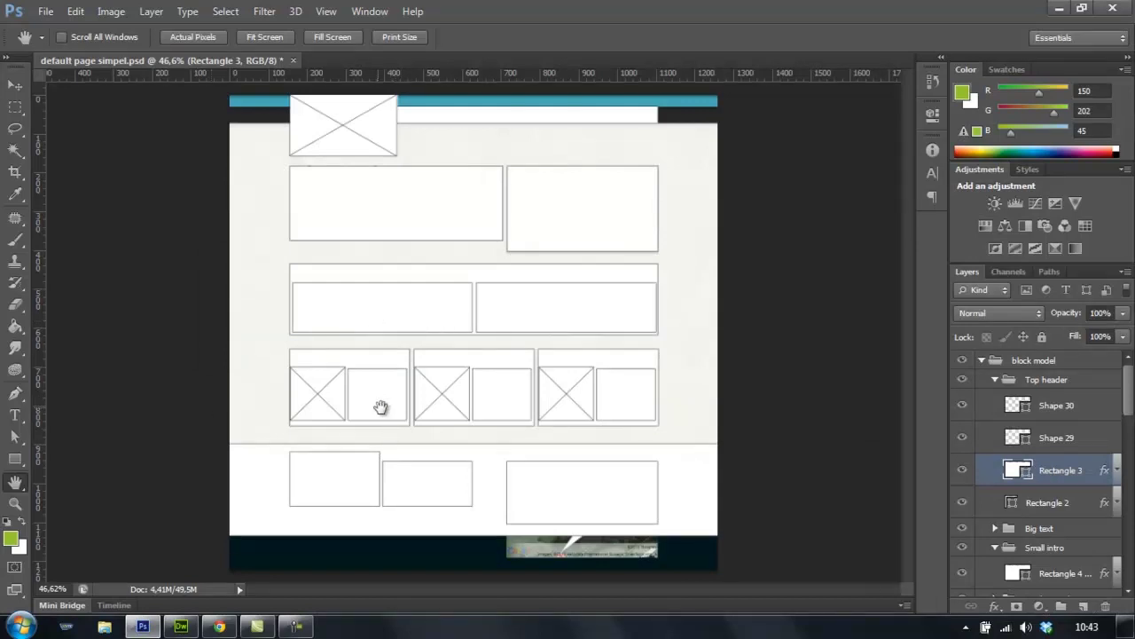
pyautogui.click(962, 362)
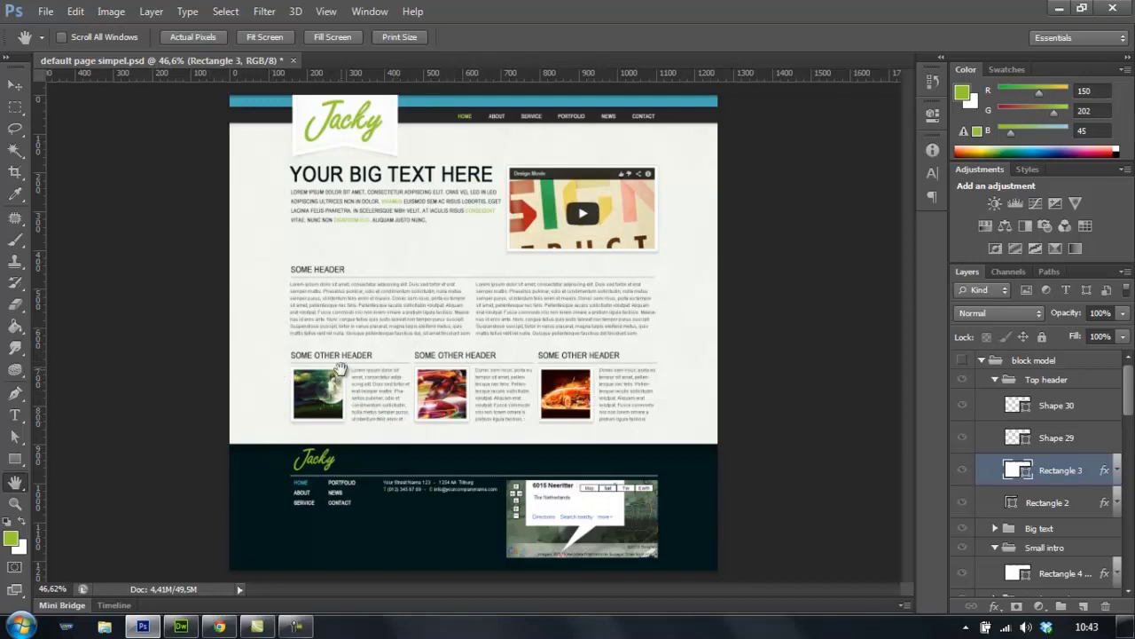
pyautogui.click(182, 628)
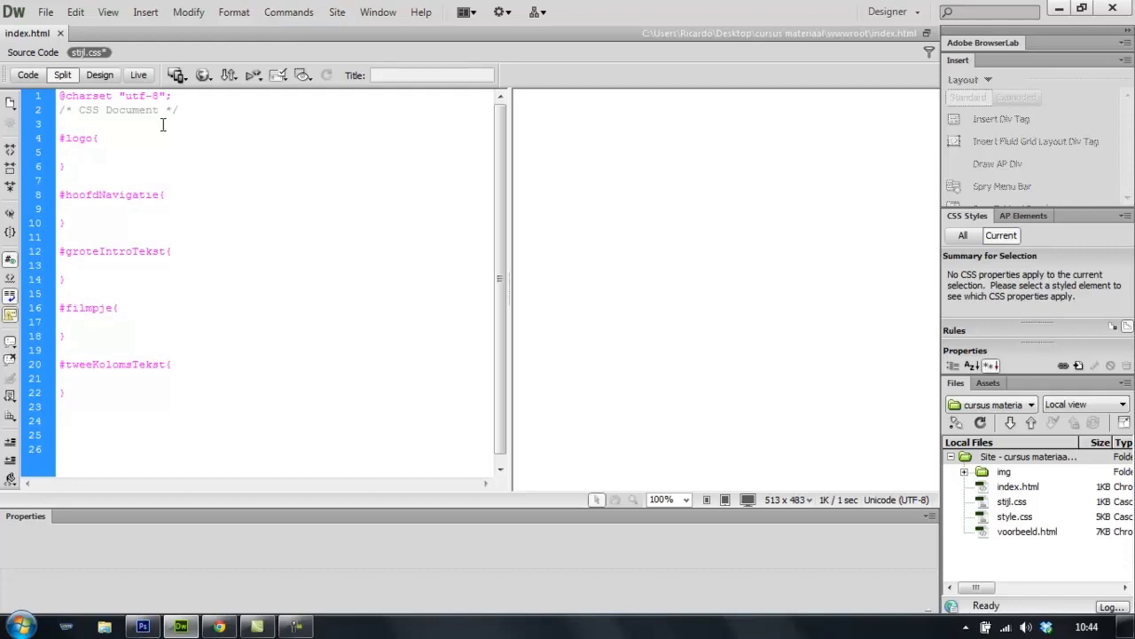
# Add an empty .eenDerdeKolom class rule for the one-third columns below #tweeKolomsTekst.
pyautogui.write('.')
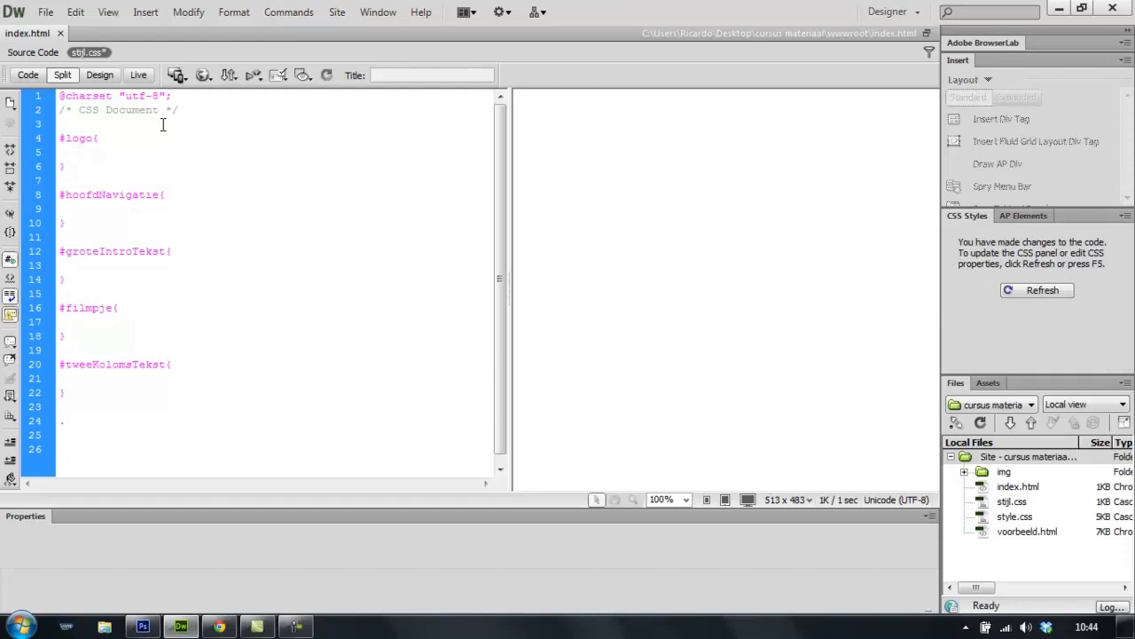
pyautogui.write('eender')
pyautogui.press('BackSpace')
pyautogui.press('BackSpace')
pyautogui.press('BackSpace')
pyautogui.write('DerdeKolom{')
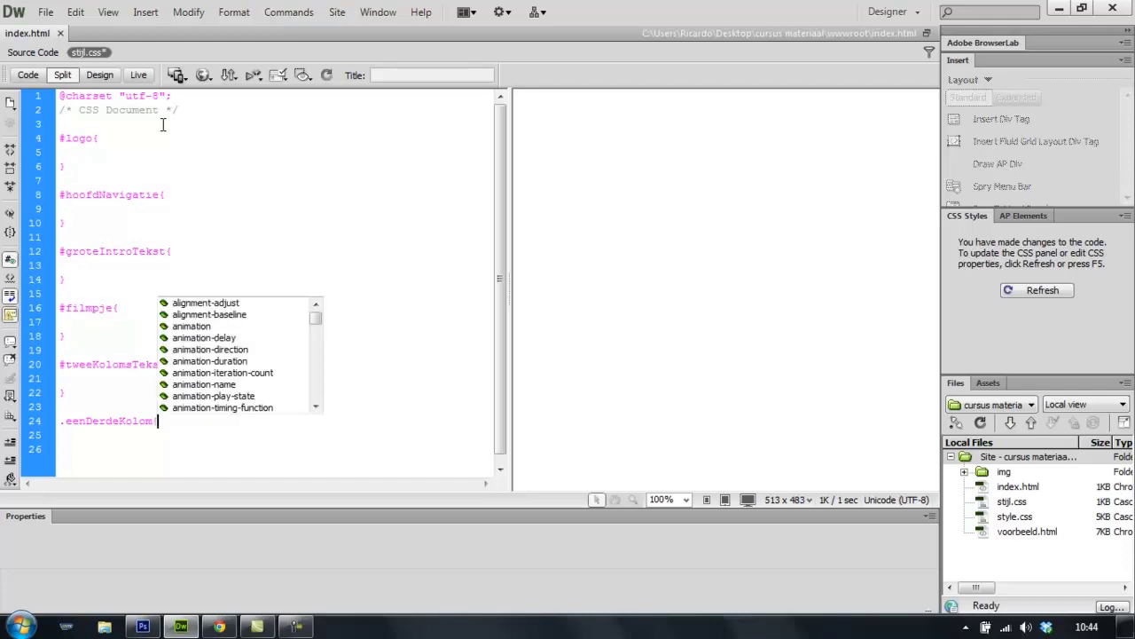
pyautogui.press('Return')
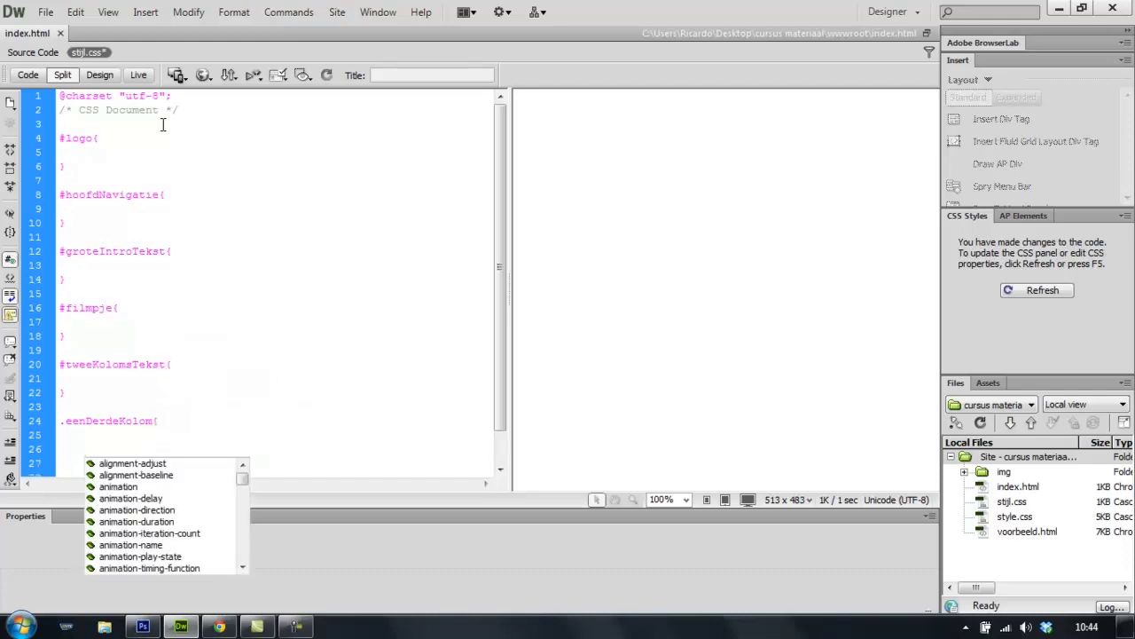
pyautogui.write('}')
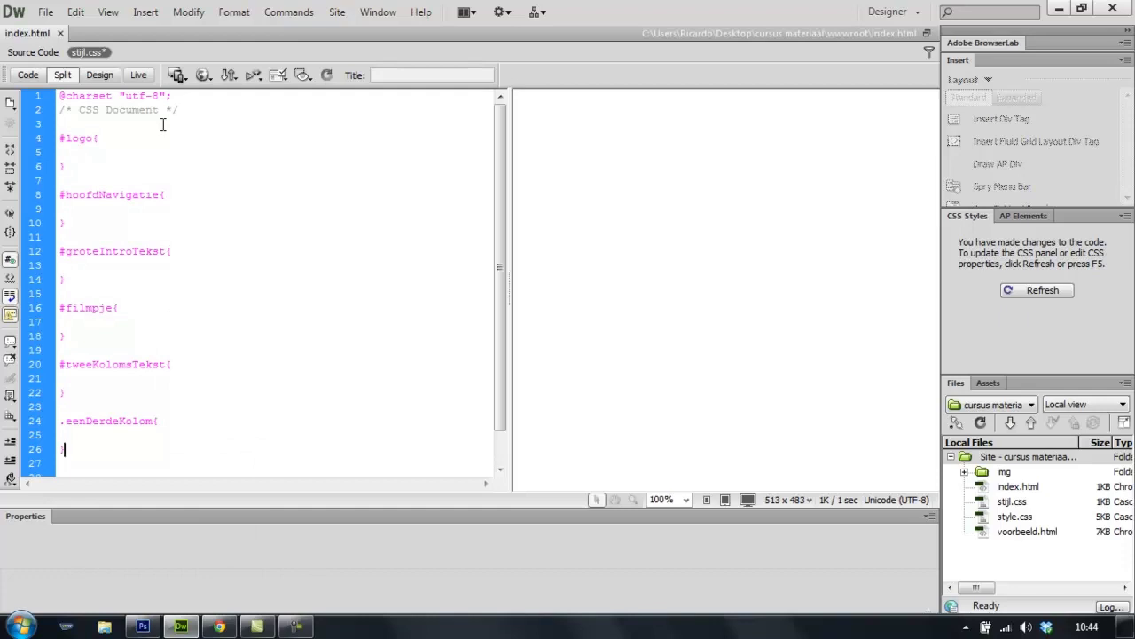
# Switch to Photoshop, review the block model, collapse and hide its group, and view the page design at 100%.
pyautogui.hotkey('alt', 'Tab')
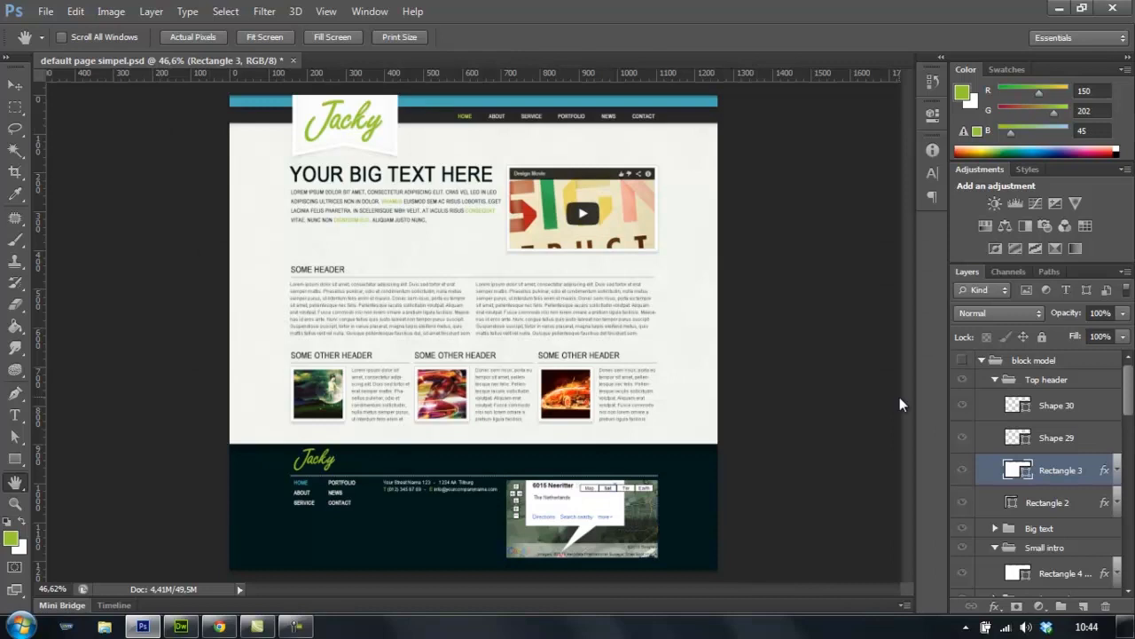
pyautogui.click(962, 360)
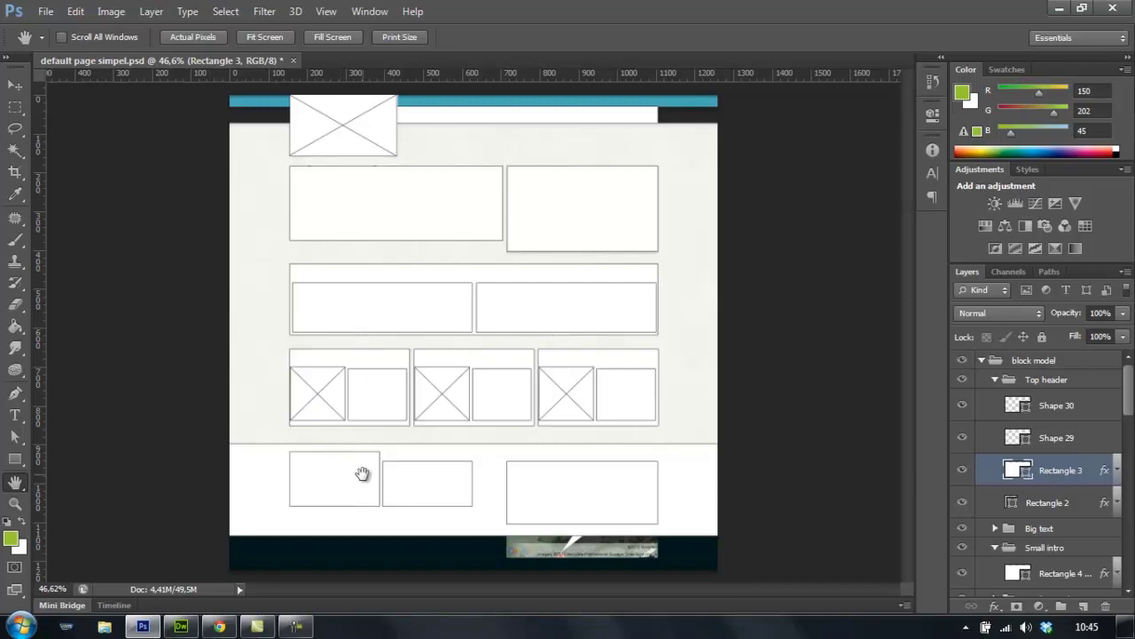
pyautogui.click(983, 361)
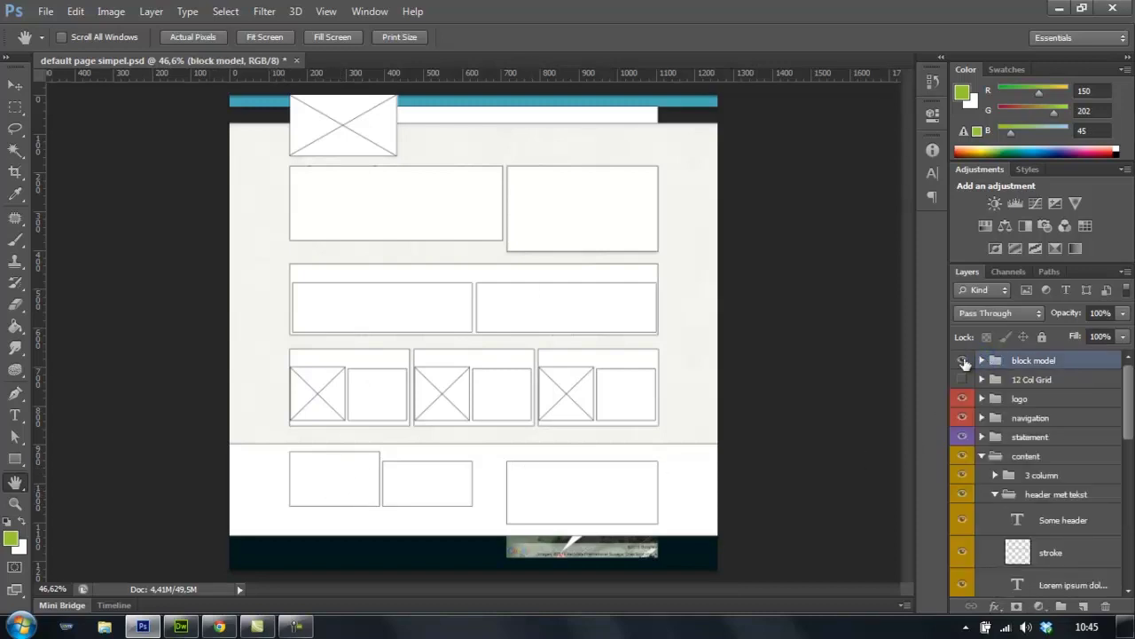
pyautogui.click(962, 361)
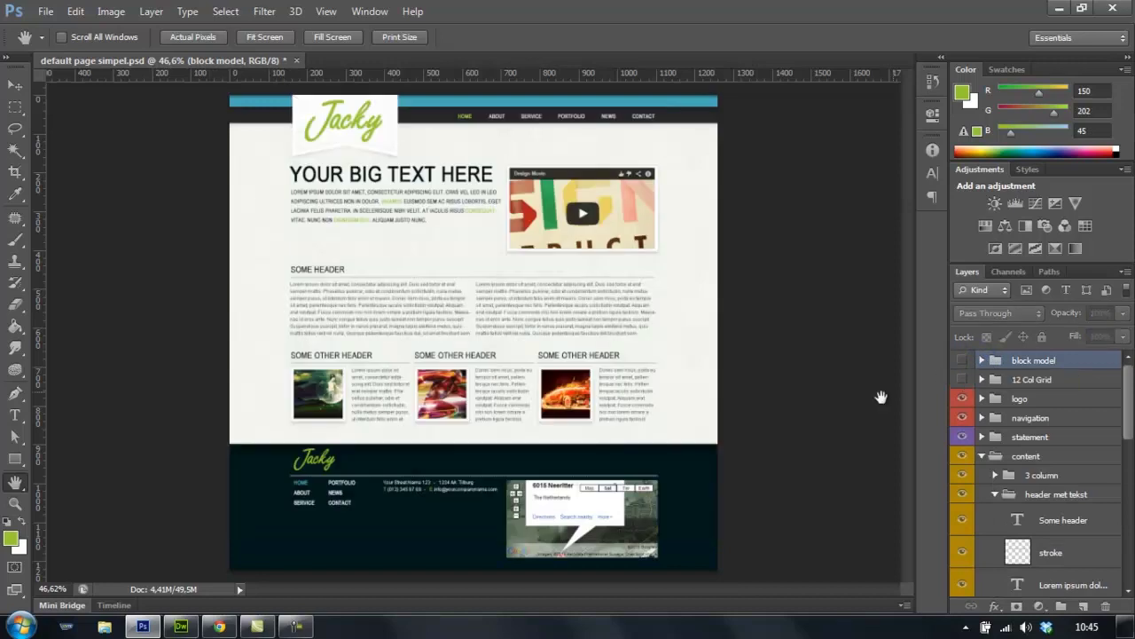
pyautogui.doubleClick(15, 502)
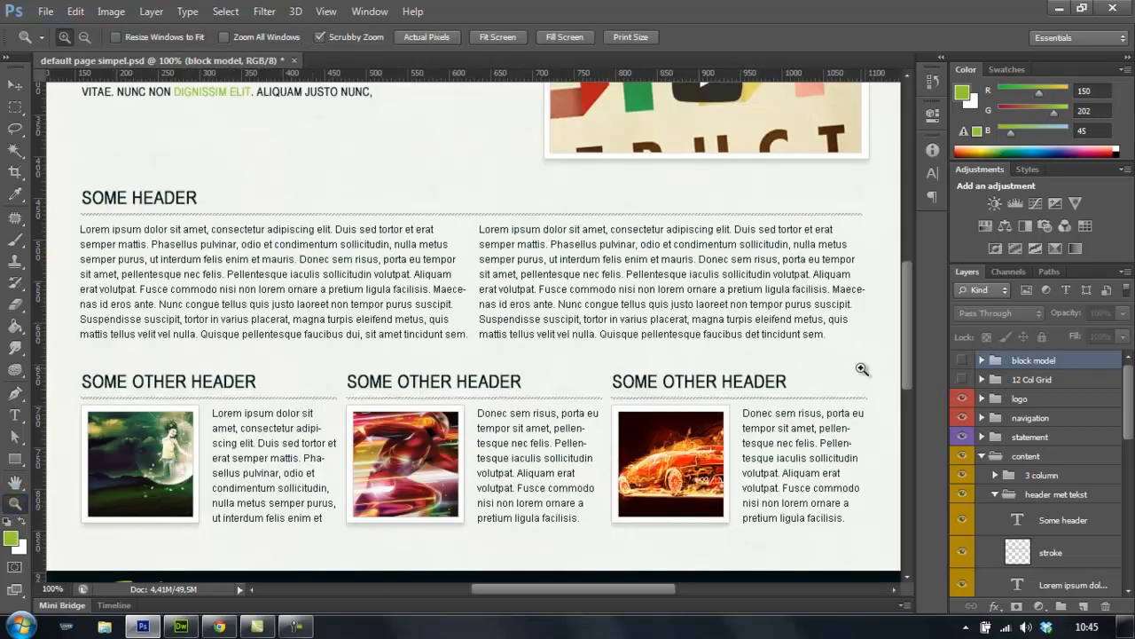
# Show the block model group over the page footer and hide its full-width footer background rectangle.
pyautogui.moveTo(907, 327); pyautogui.dragTo(902, 415)
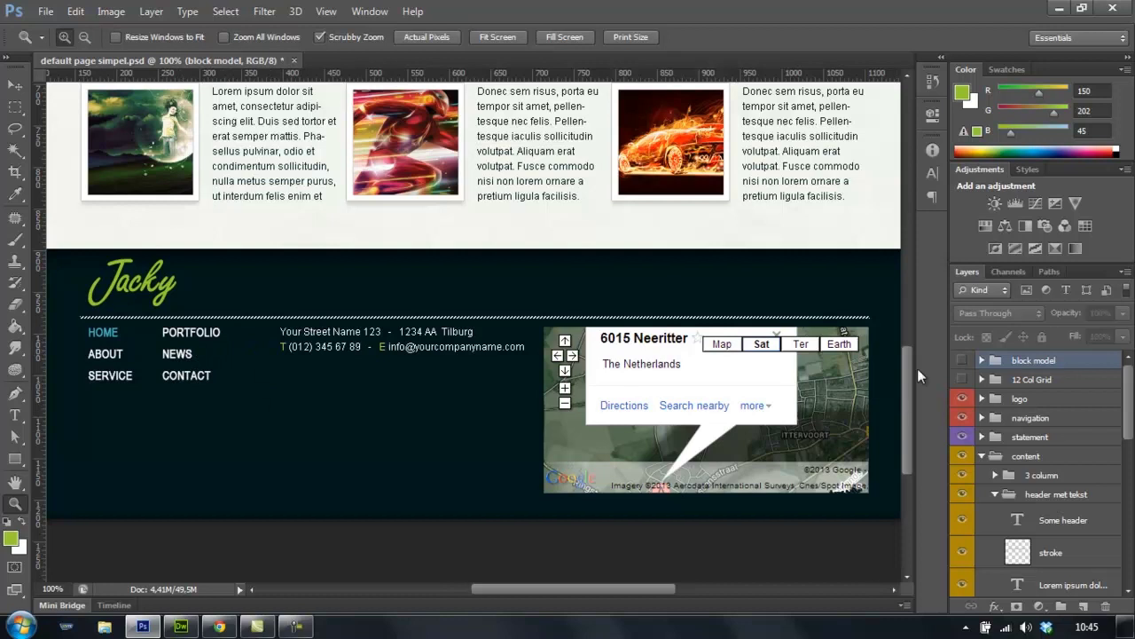
pyautogui.click(963, 361)
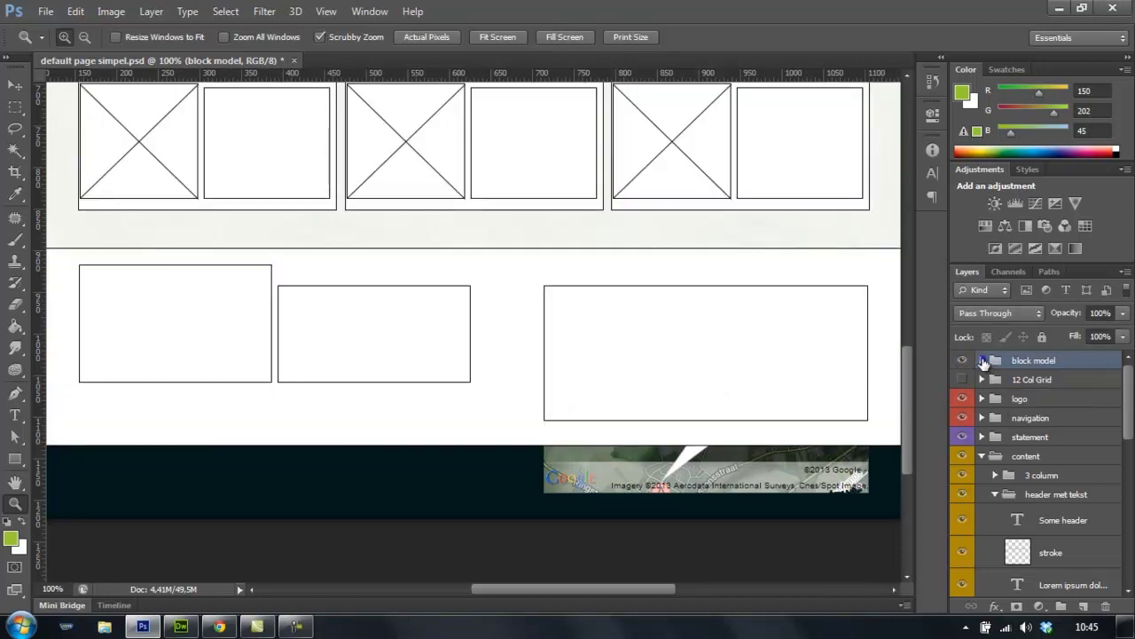
pyautogui.click(983, 362)
pyautogui.moveTo(1127, 395); pyautogui.dragTo(1127, 480)
pyautogui.scroll(3, 1016, 459)
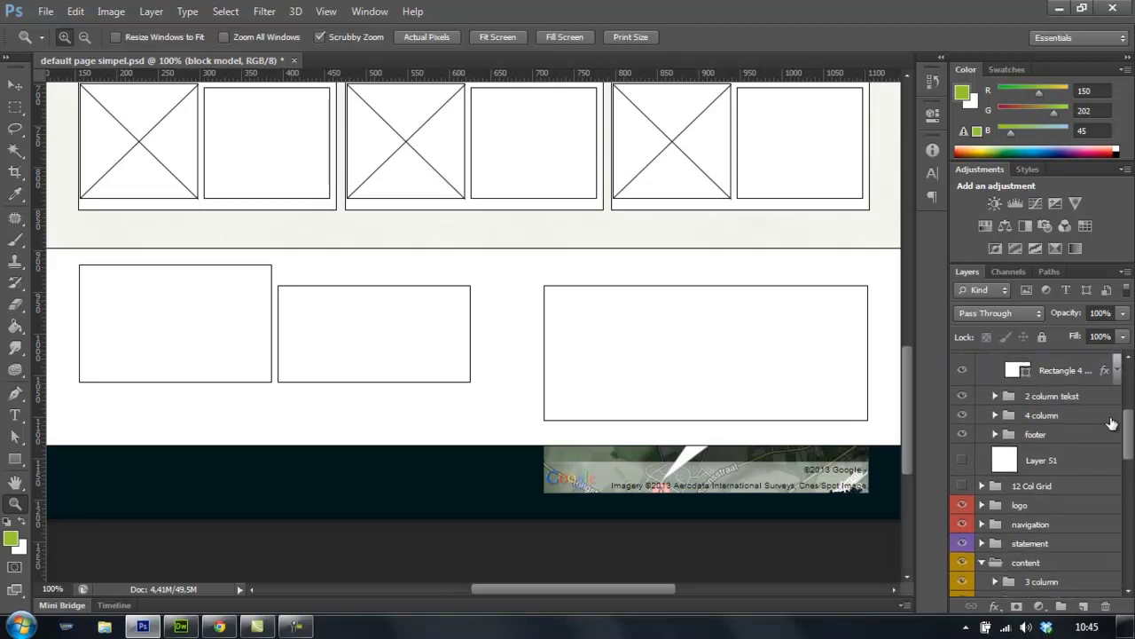
pyautogui.press('v')
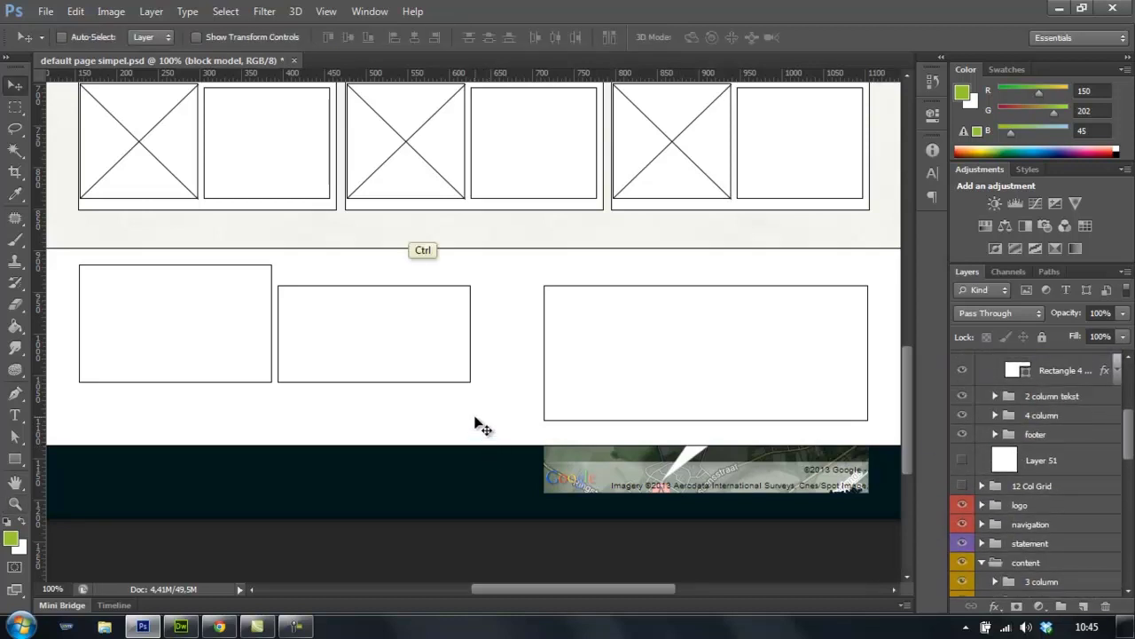
pyautogui.keyDown('ctrl'); pyautogui.click(480, 423); pyautogui.keyUp('ctrl')
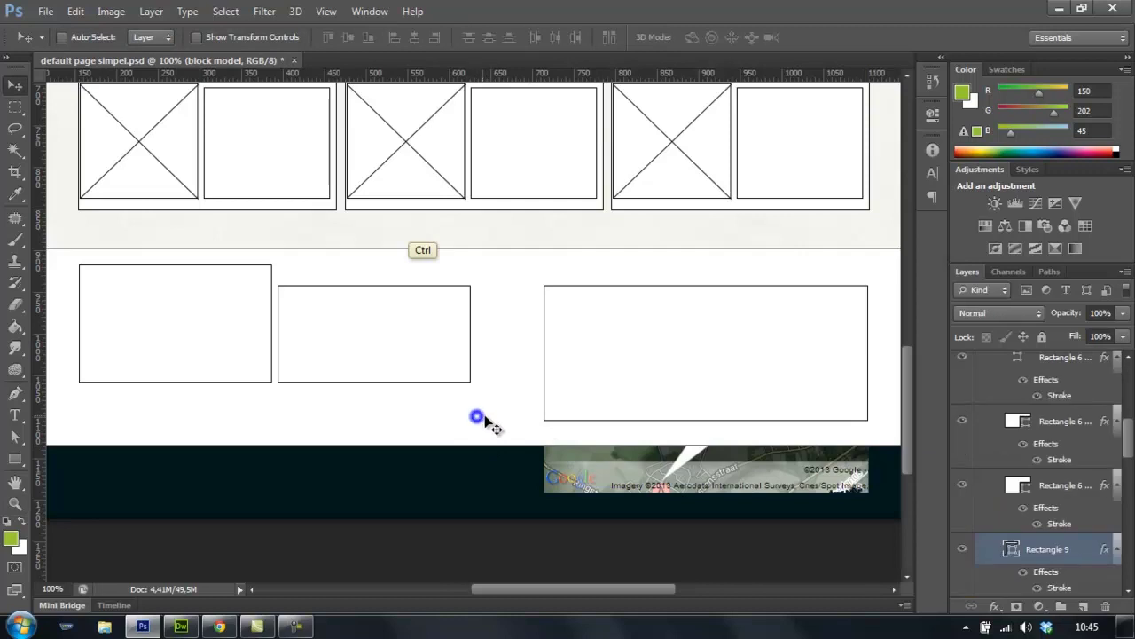
pyautogui.click(962, 554)
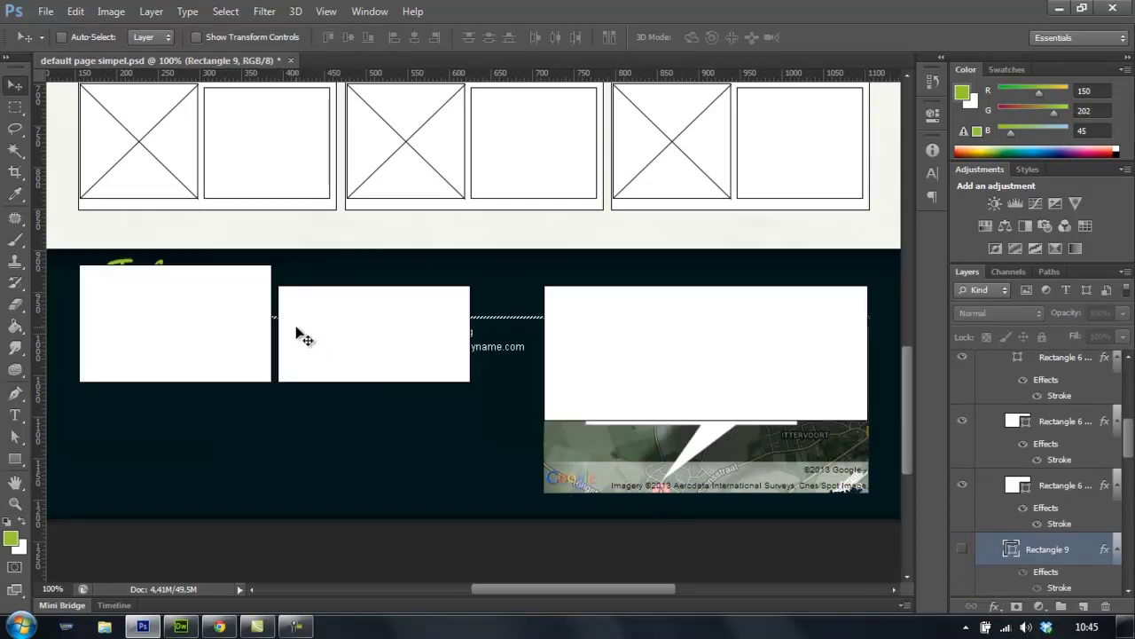
# Move the first footer block up over the logo, and the middle and map blocks down below the dotted divider line.
pyautogui.keyDown('ctrl'); pyautogui.click(220, 346); pyautogui.keyUp('ctrl')
pyautogui.keyDown('ctrl'); pyautogui.click(220, 344); pyautogui.keyUp('ctrl')
pyautogui.moveTo(220, 345)
pyautogui.mouseDown()
pyautogui.moveTo(249, 340)
pyautogui.moveTo(223, 342)
pyautogui.mouseUp()
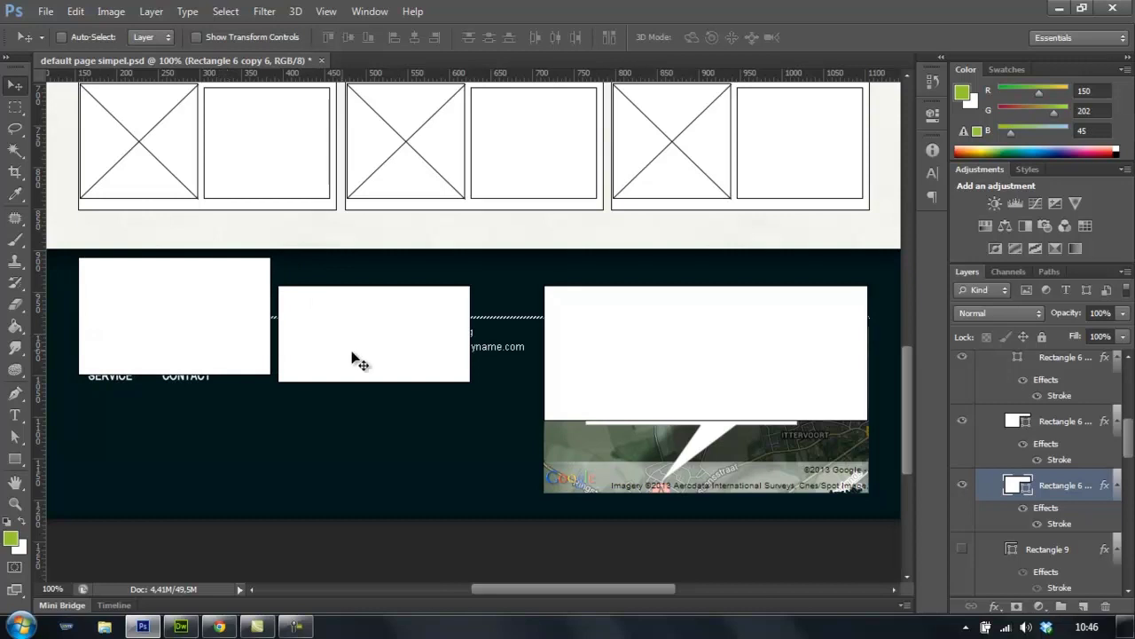
pyautogui.keyDown('ctrl'); pyautogui.click(359, 344); pyautogui.keyUp('ctrl')
pyautogui.moveTo(387, 352); pyautogui.dragTo(387, 382)
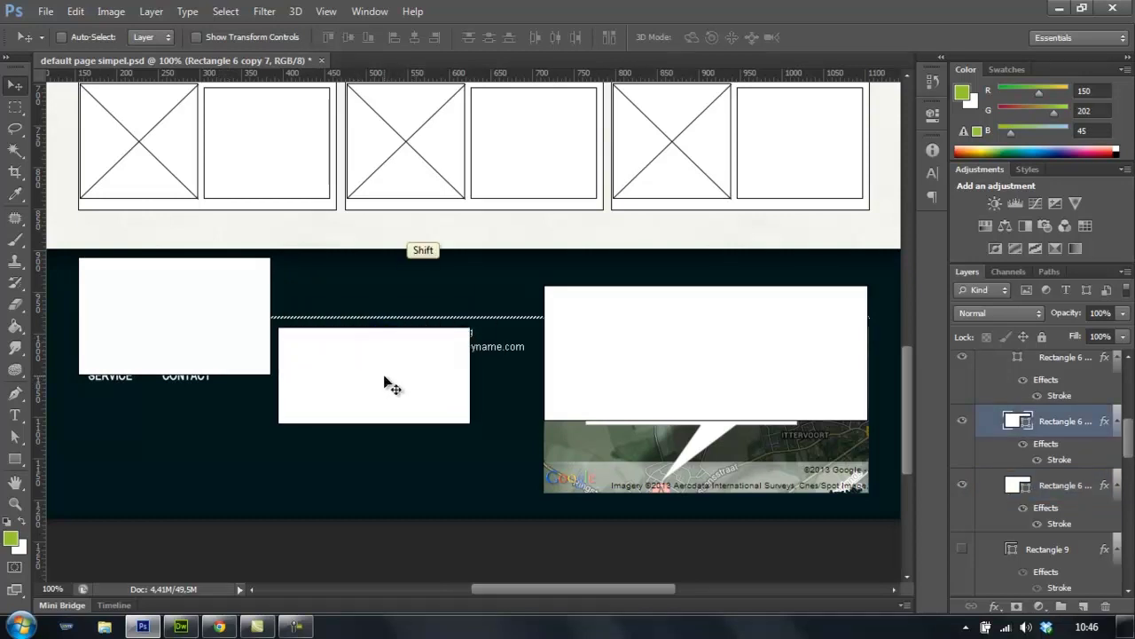
pyautogui.keyDown('ctrl'); pyautogui.click(756, 359); pyautogui.keyUp('ctrl')
pyautogui.moveTo(743, 355); pyautogui.dragTo(738, 404)
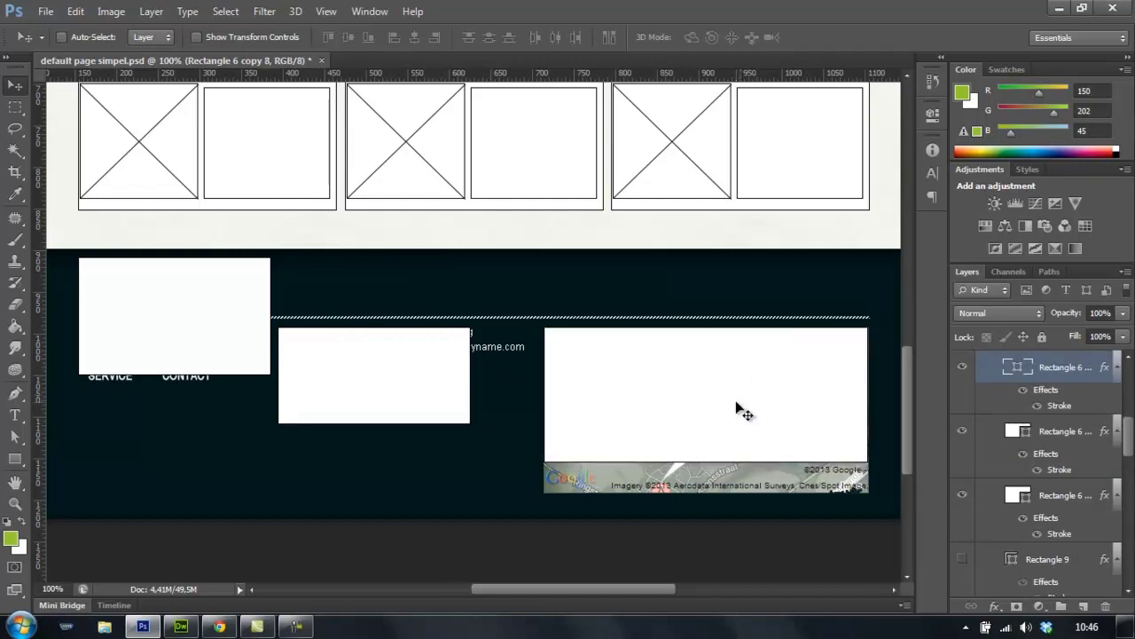
# Resize the footer logo block into a strip above the dotted line, spanning the full content width to the outermost guide.
pyautogui.keyDown('ctrl'); pyautogui.click(196, 326); pyautogui.keyUp('ctrl')
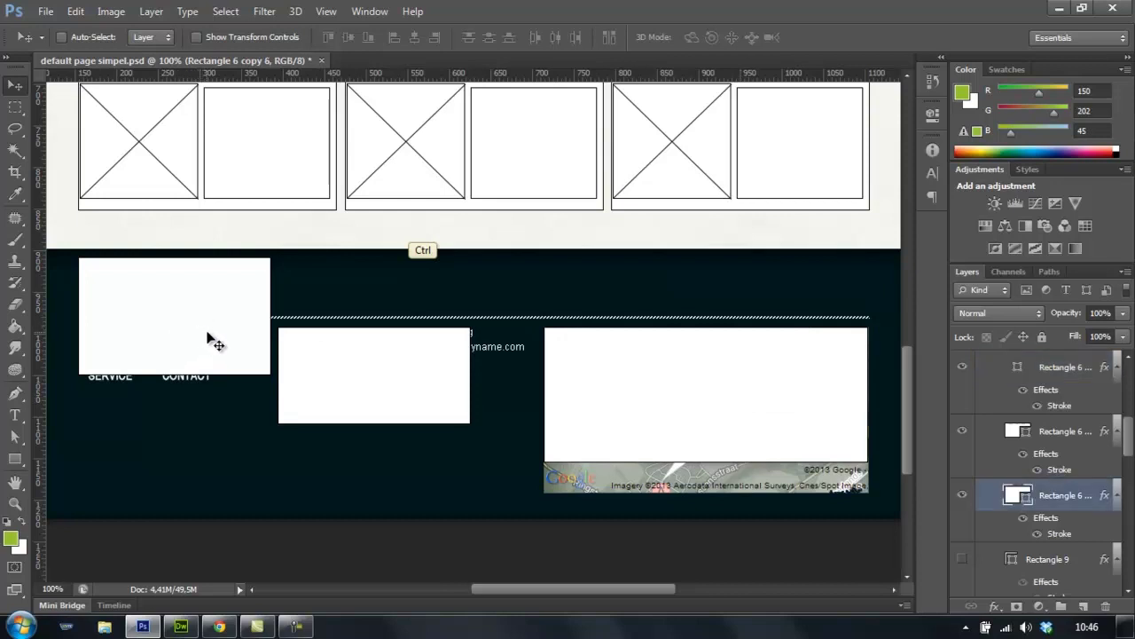
pyautogui.hotkey('ctrl', 't')
pyautogui.moveTo(174, 375); pyautogui.dragTo(175, 327)
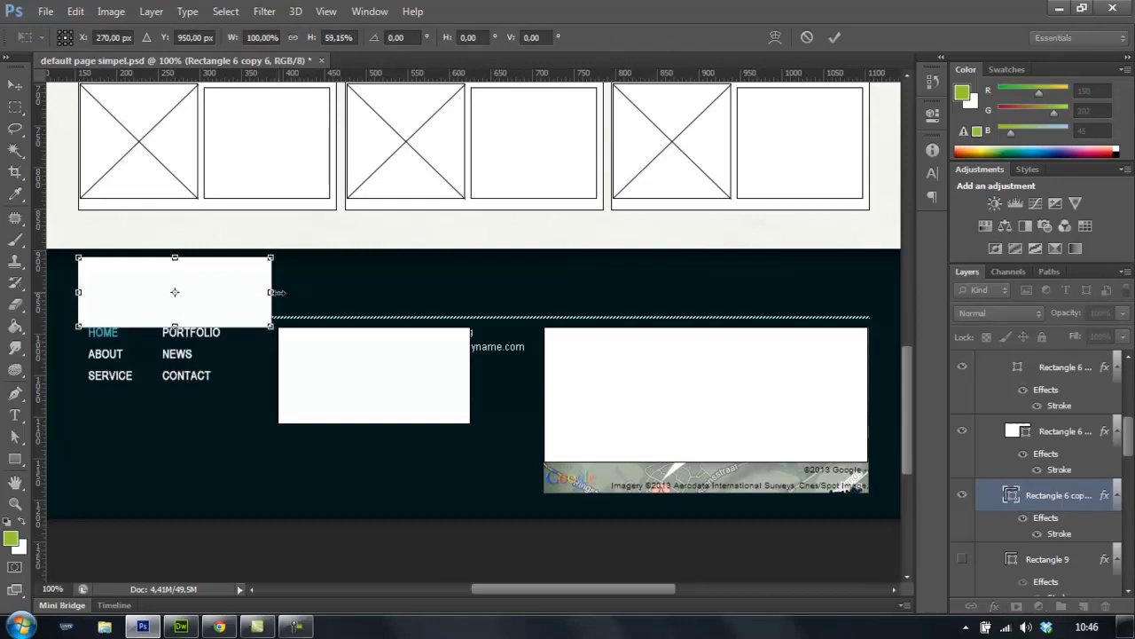
pyautogui.moveTo(175, 325); pyautogui.dragTo(175, 316)
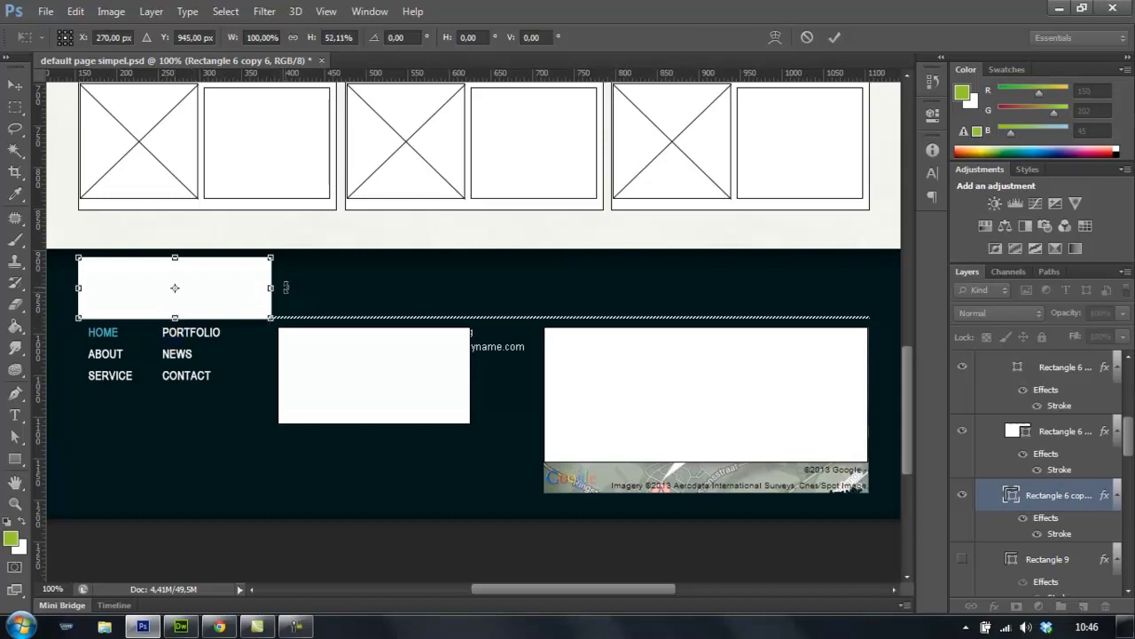
pyautogui.moveTo(272, 287); pyautogui.dragTo(865, 295)
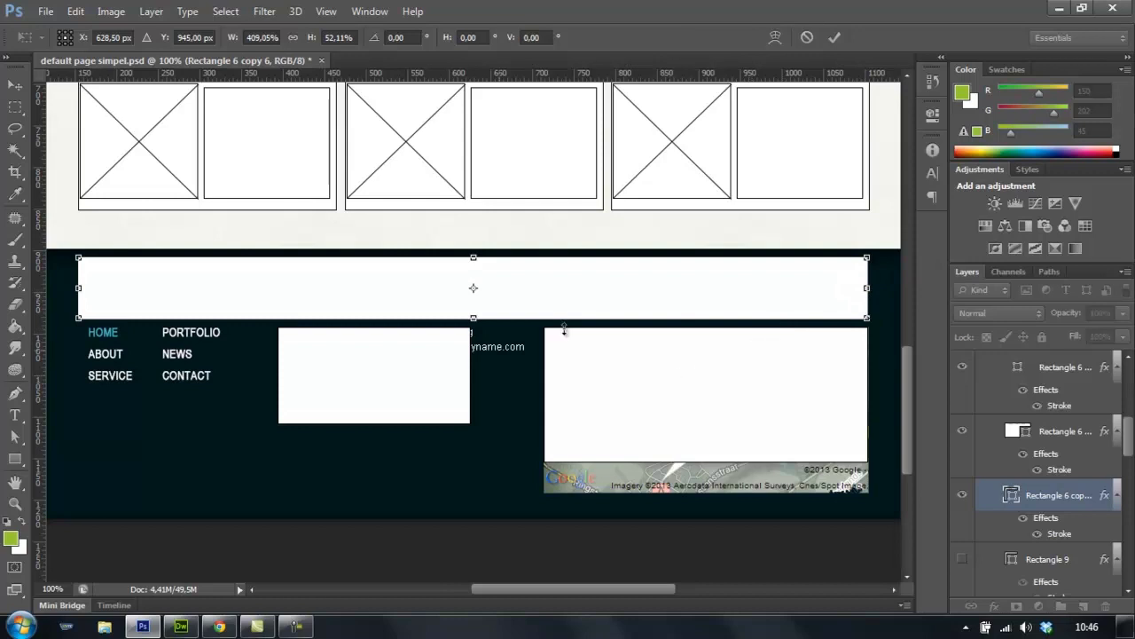
pyautogui.press('ctrl')
pyautogui.hotkey('ctrl', ';')
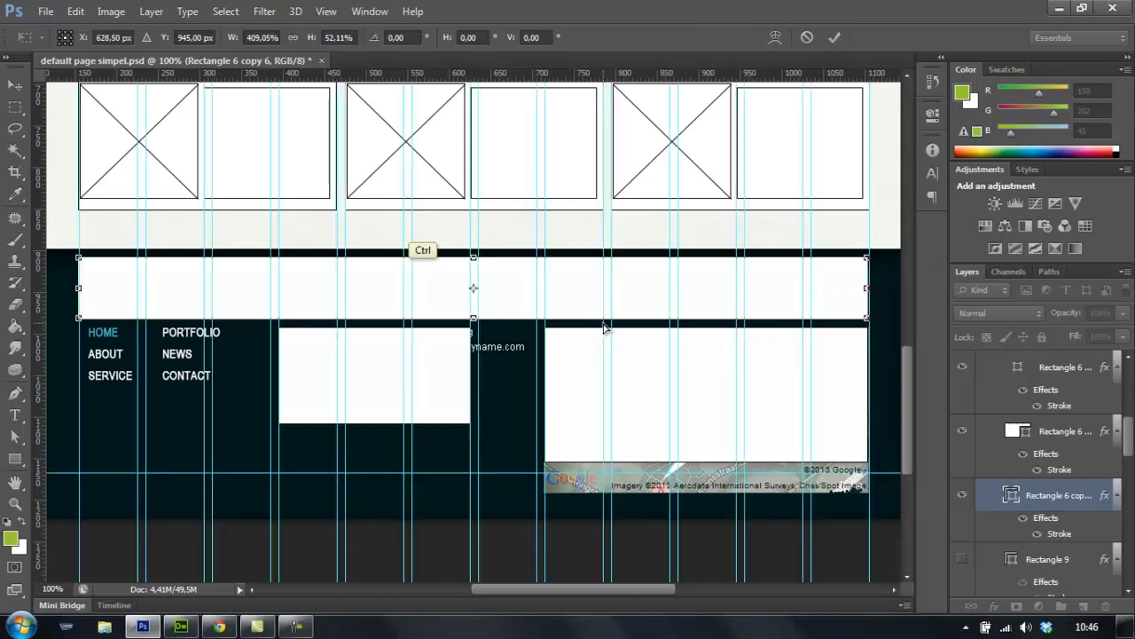
pyautogui.moveTo(867, 288); pyautogui.dragTo(869, 289)
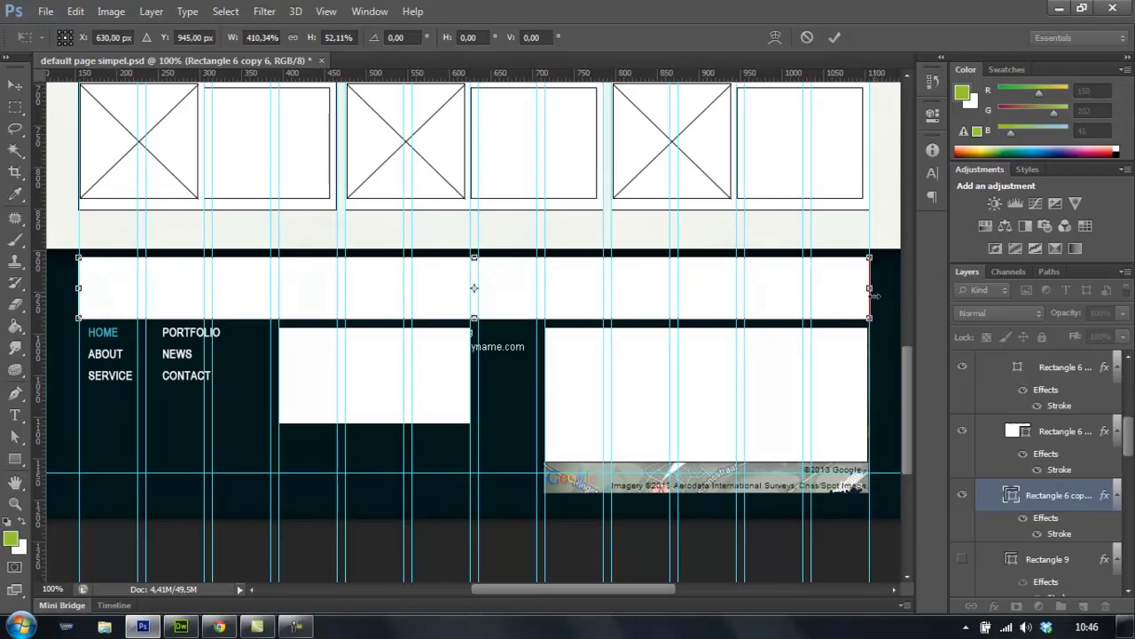
pyautogui.press('Return')
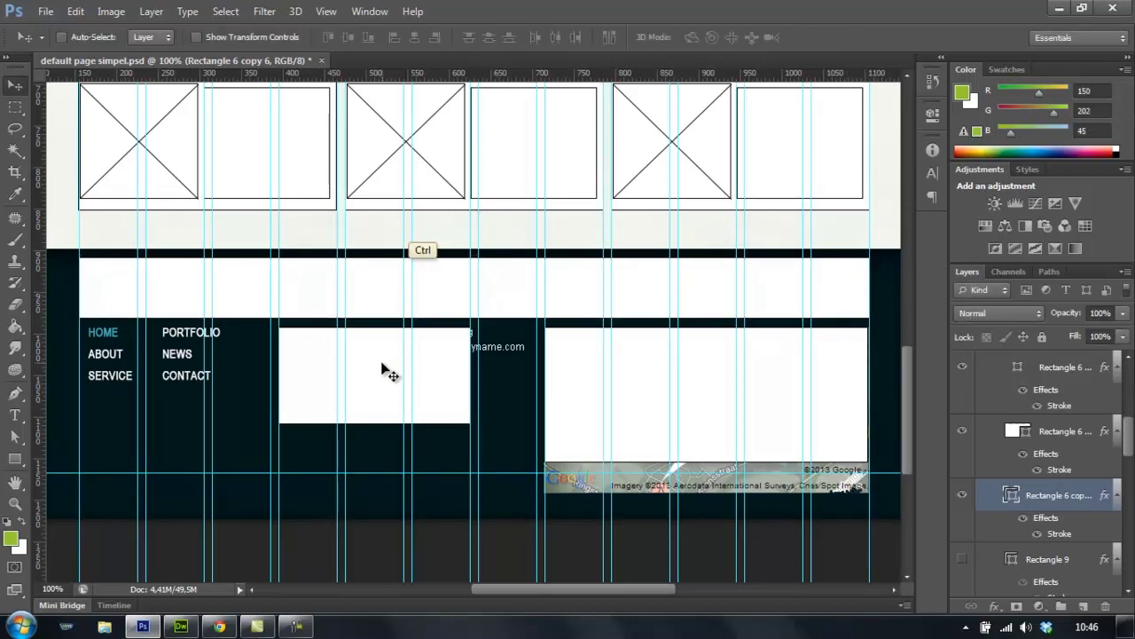
# Widen the middle footer block to the column guide just before the map block, covering the address text.
pyautogui.hotkey('ctrl', 'j')
pyautogui.hotkey('ctrl', 't')
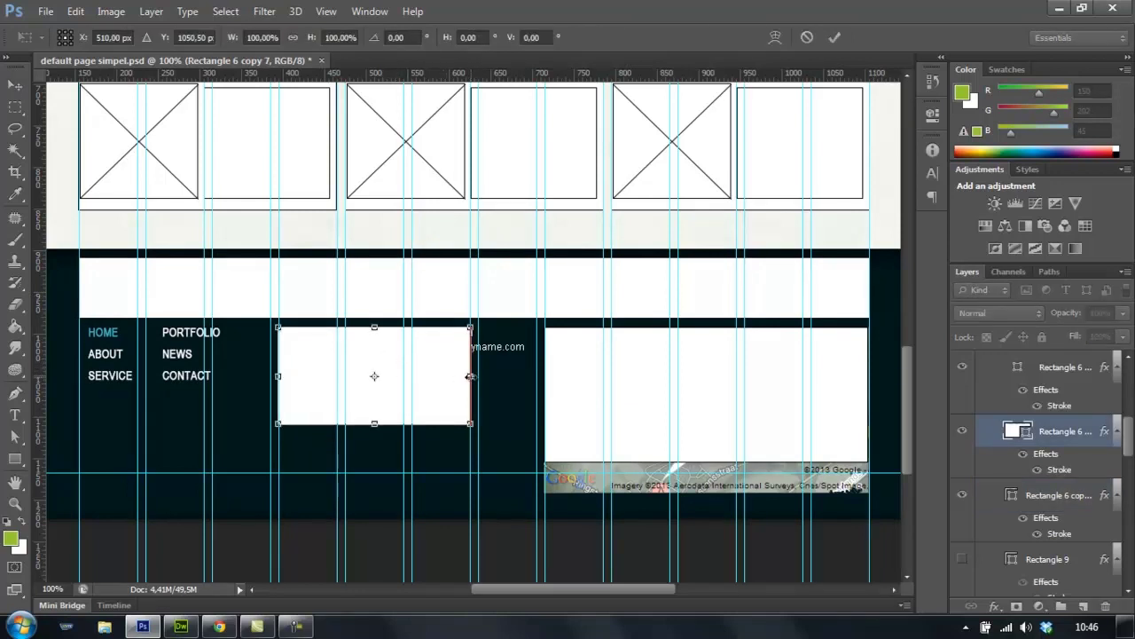
pyautogui.moveTo(470, 376); pyautogui.dragTo(536, 376)
pyautogui.press('Return')
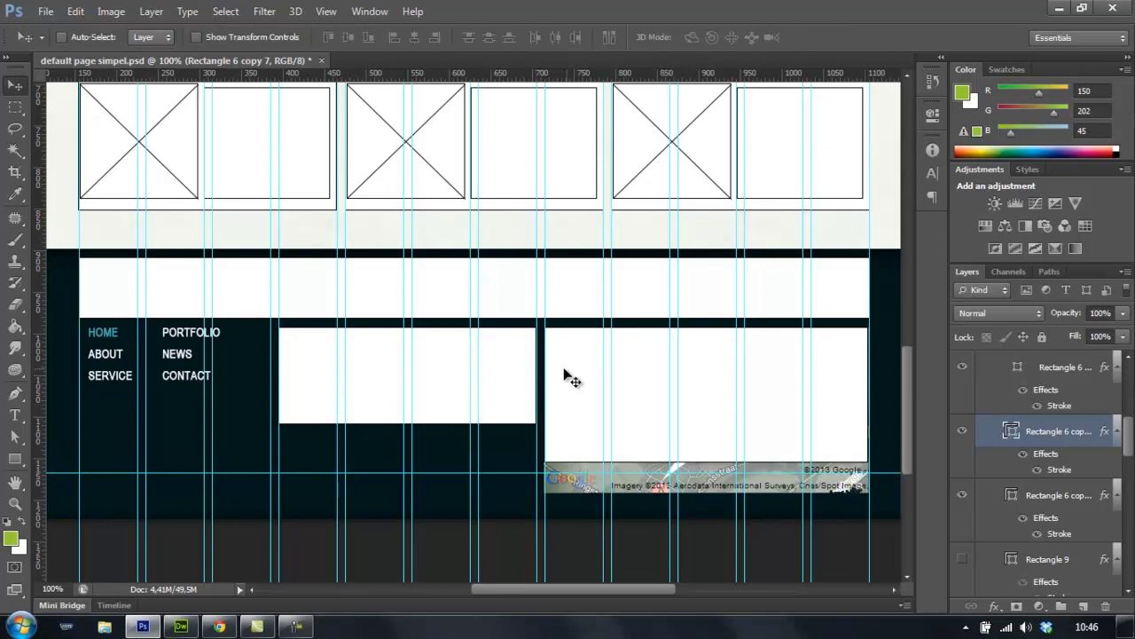
# Stretch the footer's map block down to the bottom edge of the map image.
pyautogui.hotkey('ctrl', 'j')
pyautogui.hotkey('ctrl', 't')
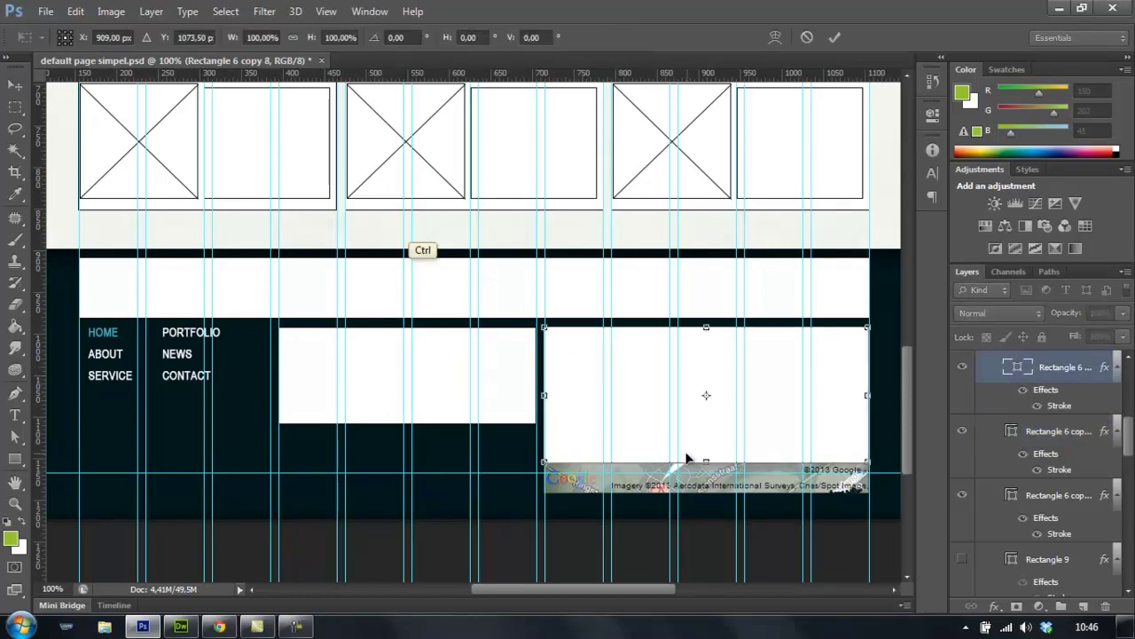
pyautogui.moveTo(706, 462); pyautogui.dragTo(704, 484)
pyautogui.press('Return')
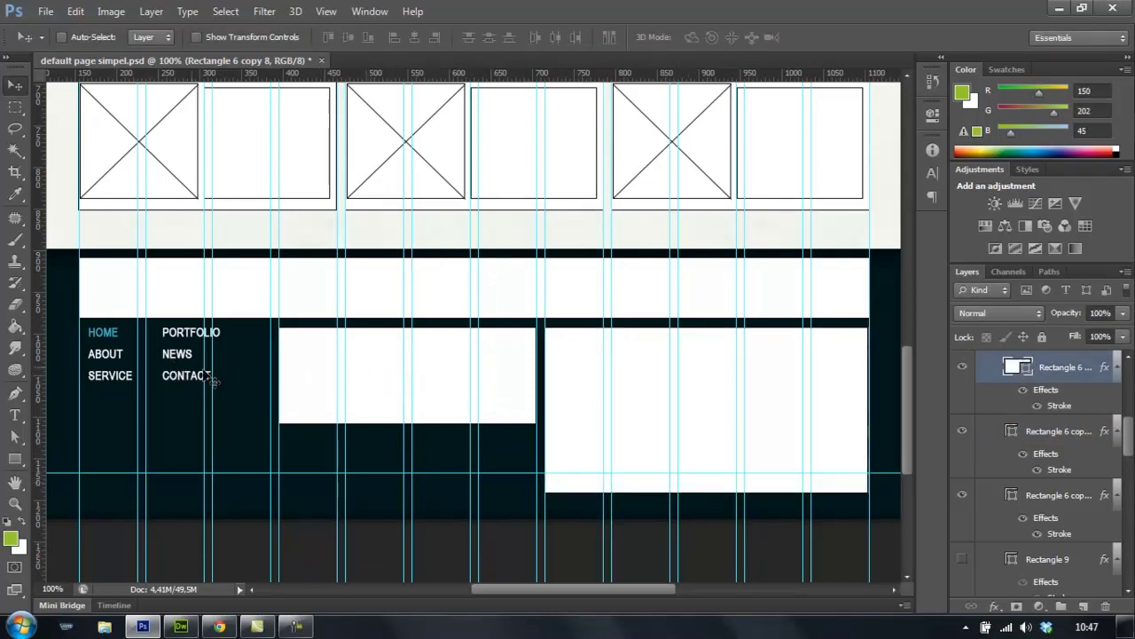
# Duplicate the middle footer block over the navigation links and narrow the copy to the column guide before the address block.
pyautogui.keyDown('ctrl'); pyautogui.click(370, 369); pyautogui.keyUp('ctrl')
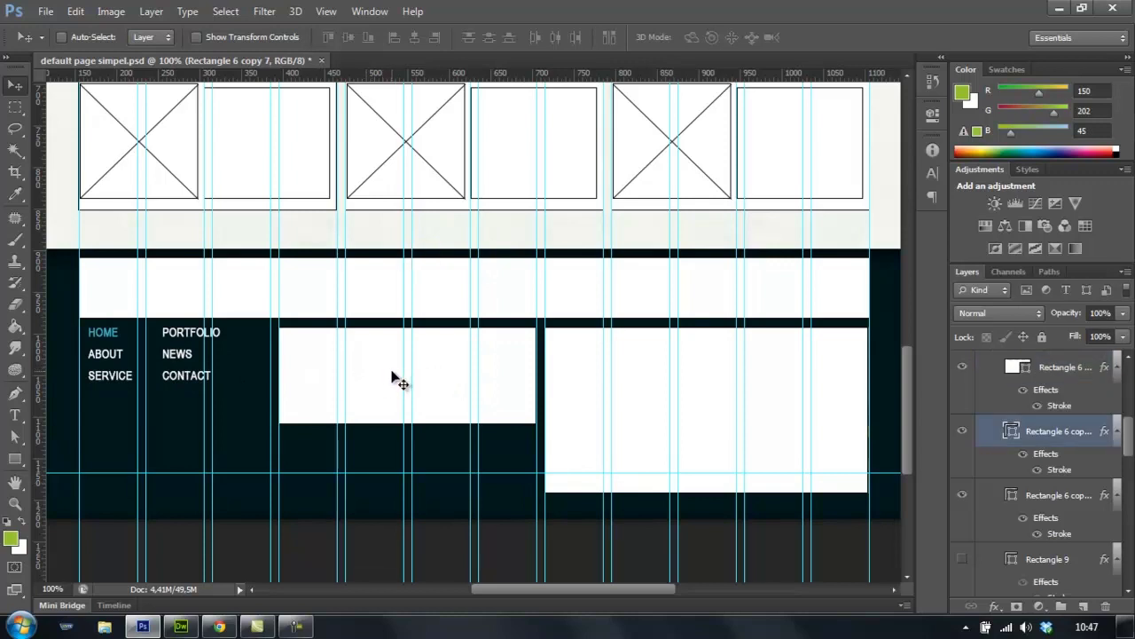
pyautogui.moveTo(382, 377); pyautogui.dragTo(184, 385)
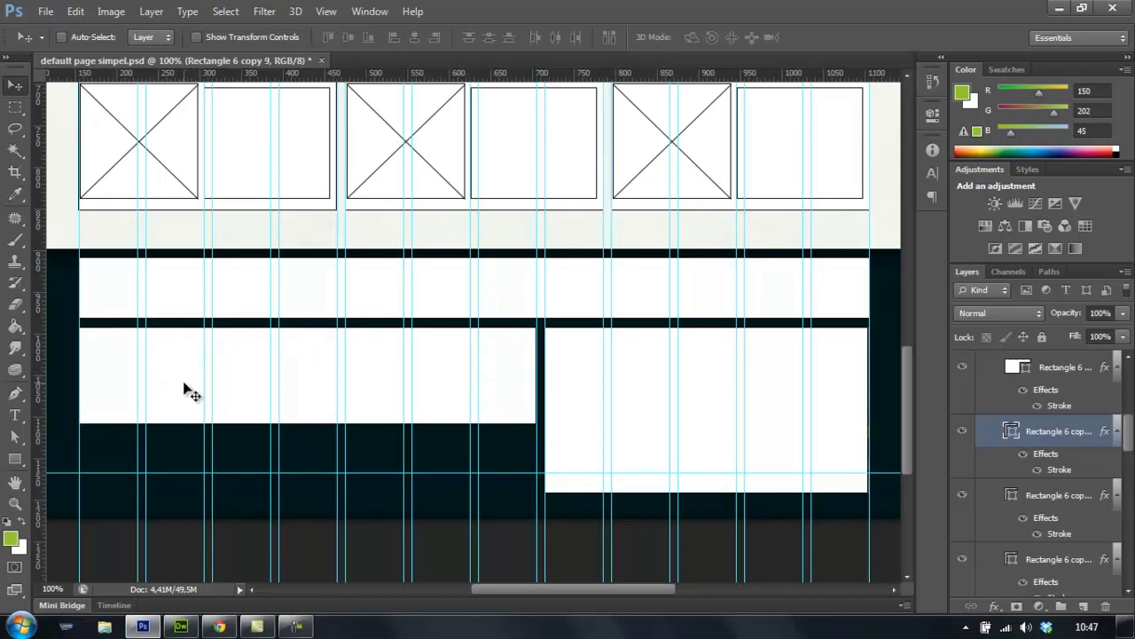
pyautogui.hotkey('ctrl', 't')
pyautogui.moveTo(338, 375); pyautogui.dragTo(274, 377)
pyautogui.press('Return')
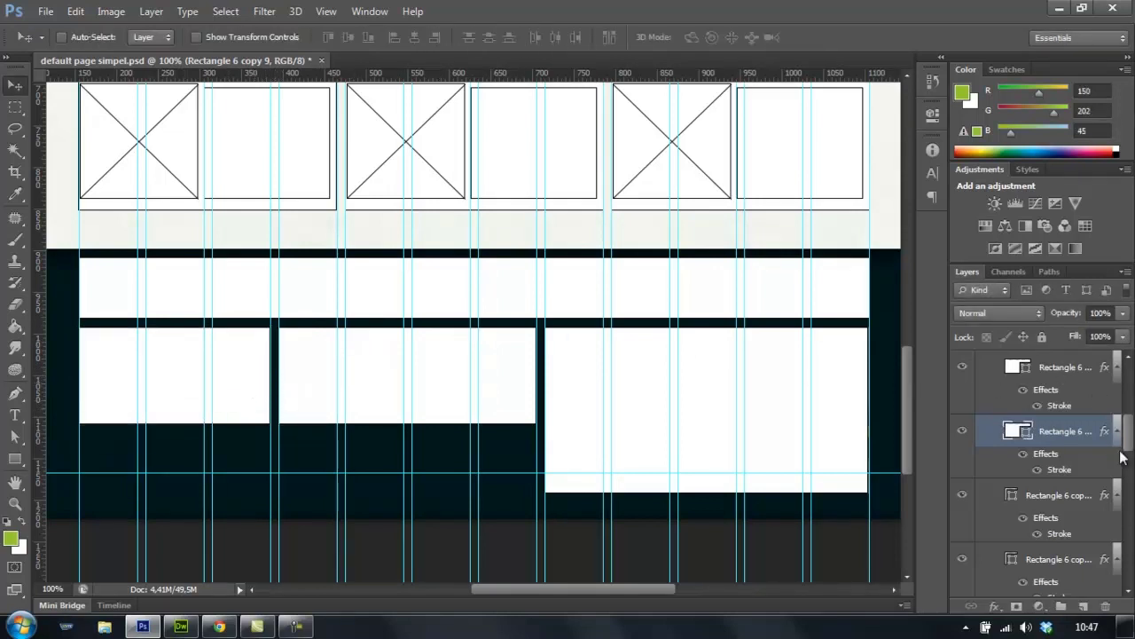
# Show the white background Layer 51 behind the blocks, collapse the block model group, and hide the group.
pyautogui.scroll(3, 1022, 417)
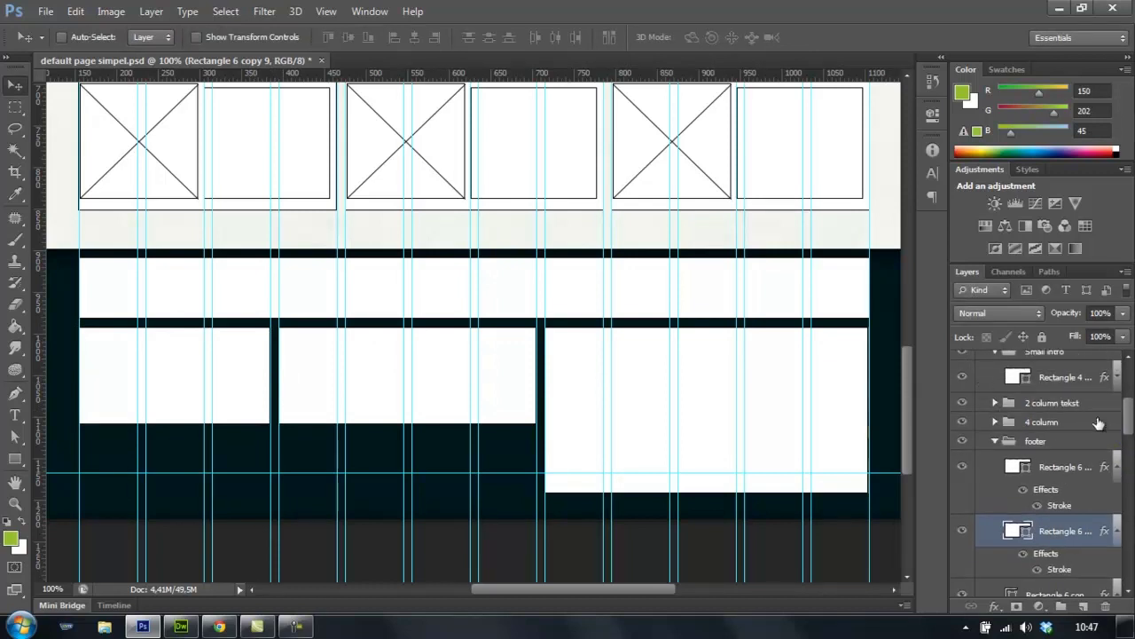
pyautogui.moveTo(1129, 430); pyautogui.dragTo(1116, 476)
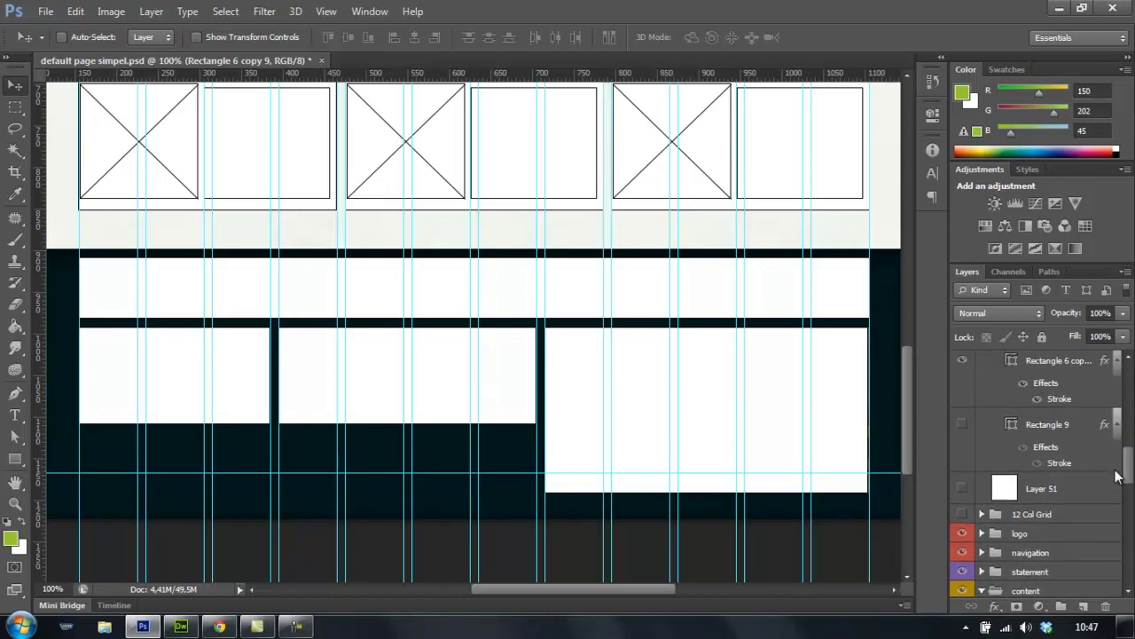
pyautogui.click(962, 490)
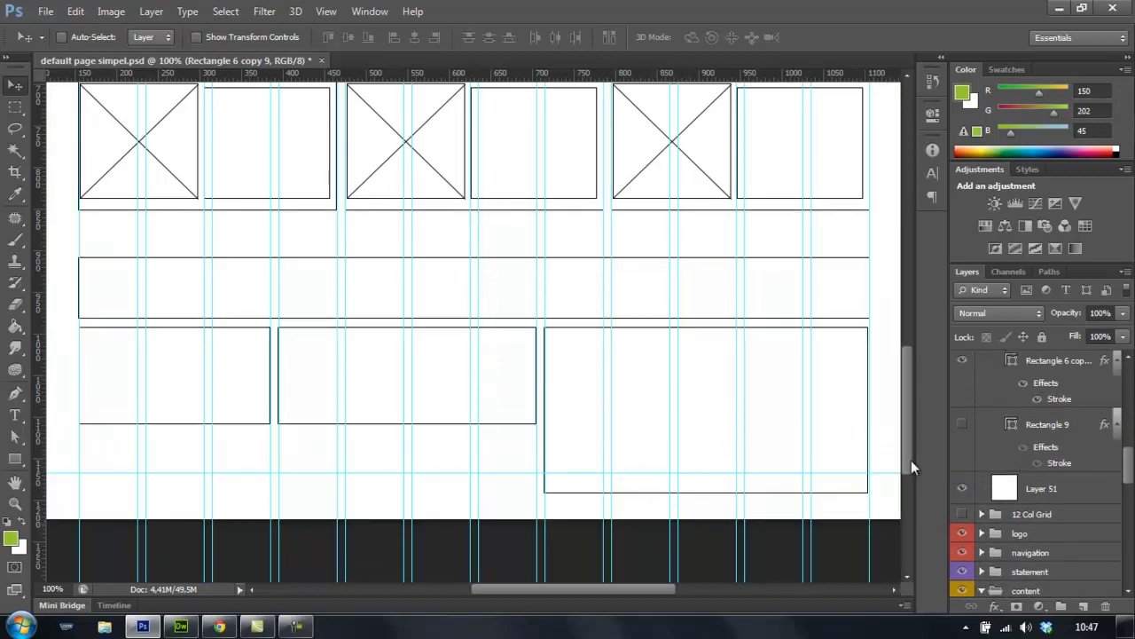
pyautogui.moveTo(1128, 473); pyautogui.dragTo(1129, 377)
pyautogui.click(981, 360)
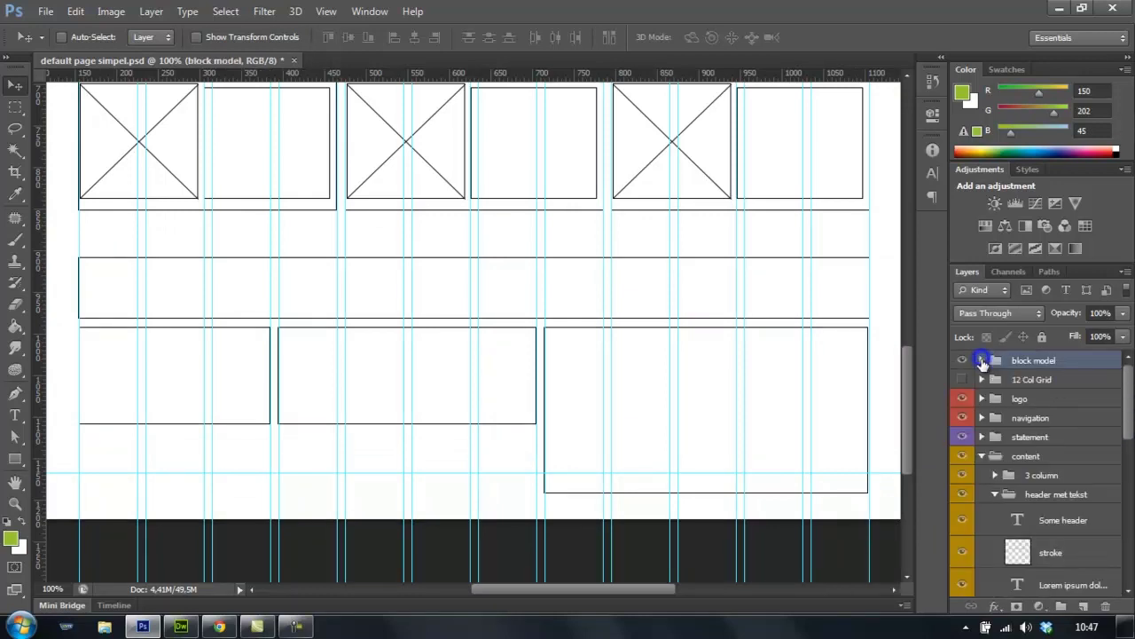
pyautogui.click(962, 379)
pyautogui.click(962, 360)
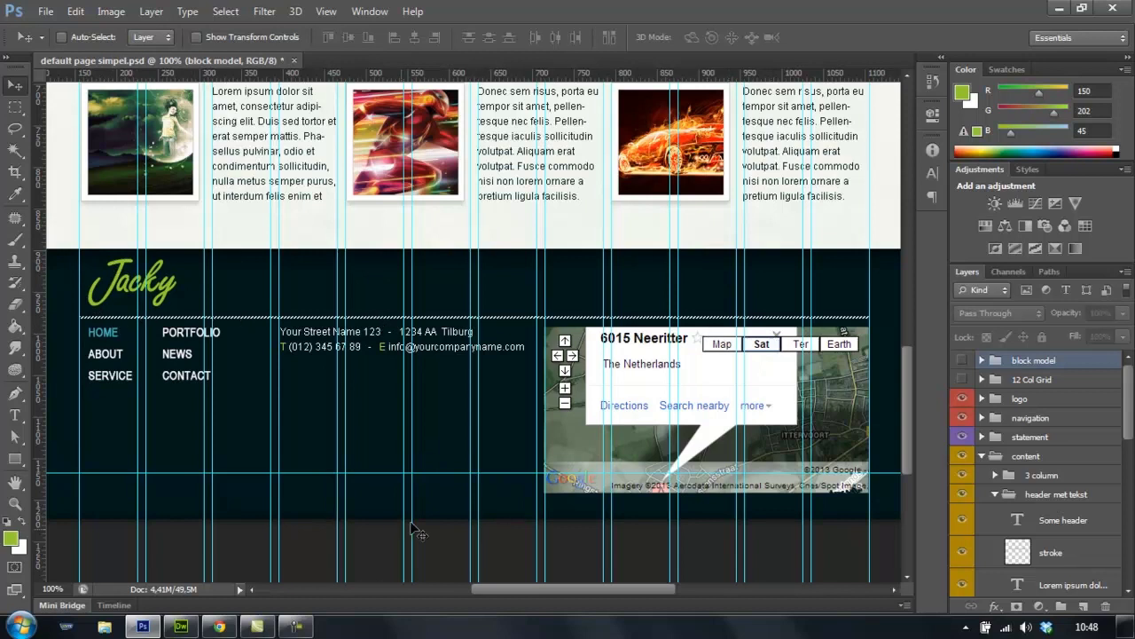
# Switch to Dreamweaver, add an empty #footerBoven rule below .eenDerdeKolom, and begin another ID selector beneath it.
pyautogui.hotkey('alt', 'Tab')
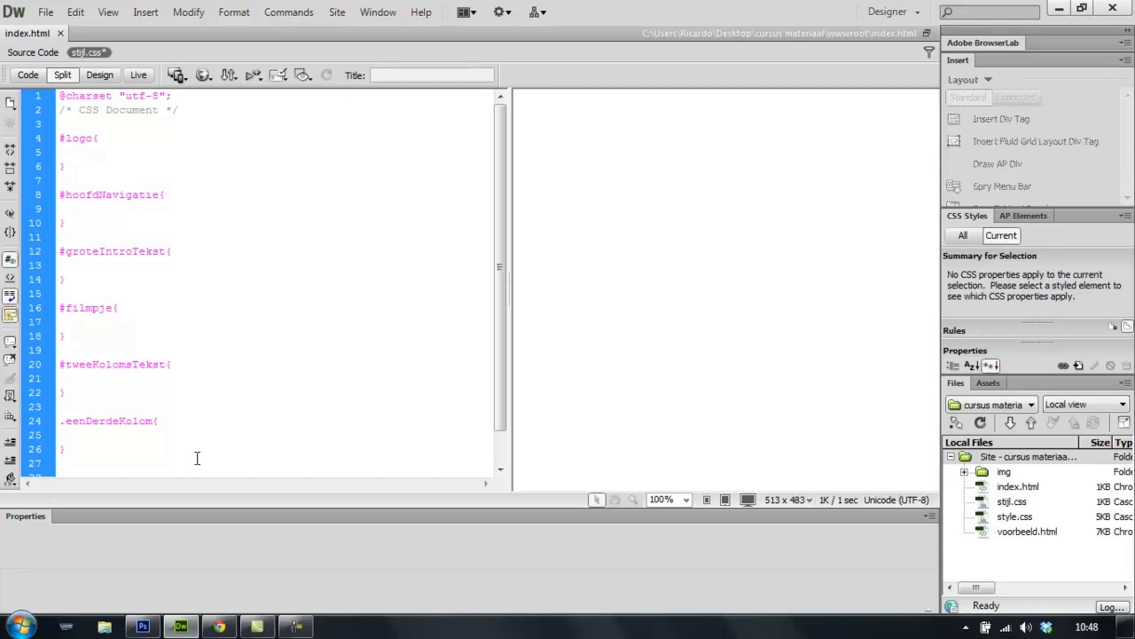
pyautogui.click(196, 458)
pyautogui.press('Return')
pyautogui.press('Return')
pyautogui.write('#foot')
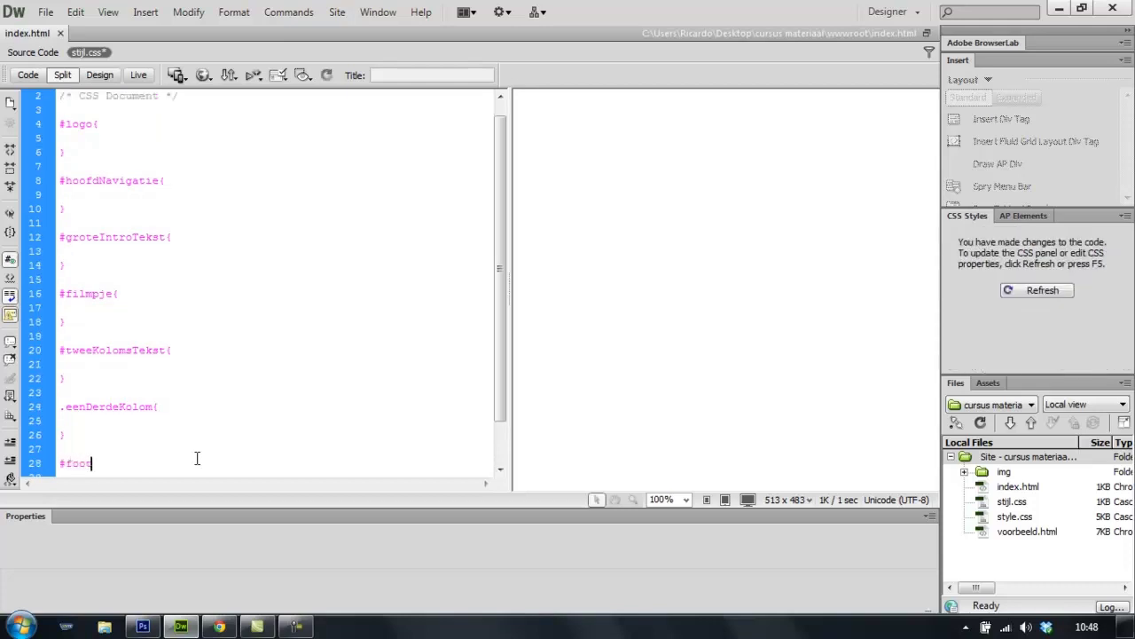
pyautogui.write('er')
pyautogui.write('{')
pyautogui.press('BackSpace')
pyautogui.write('Boven{')
pyautogui.press('Return')
pyautogui.press('Return')
pyautogui.write('}')
pyautogui.press('Return')
pyautogui.press('Return')
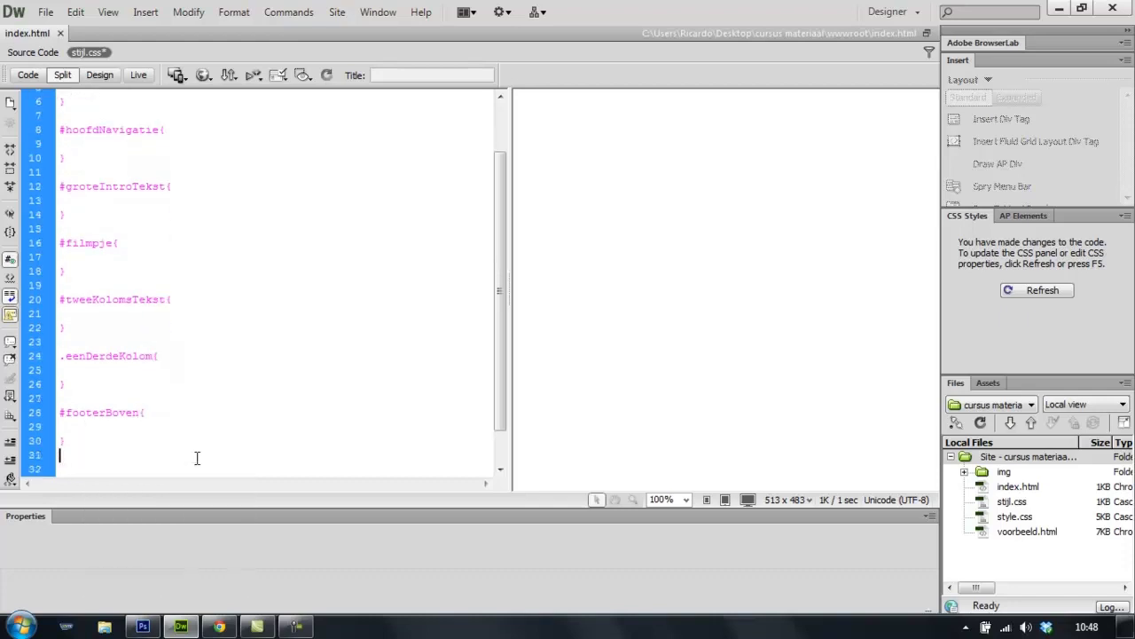
pyautogui.write('#')
# Switch to Photoshop, examine the footer design out to the page's left edge, and return to Dreamweaver.
pyautogui.click(155, 617)
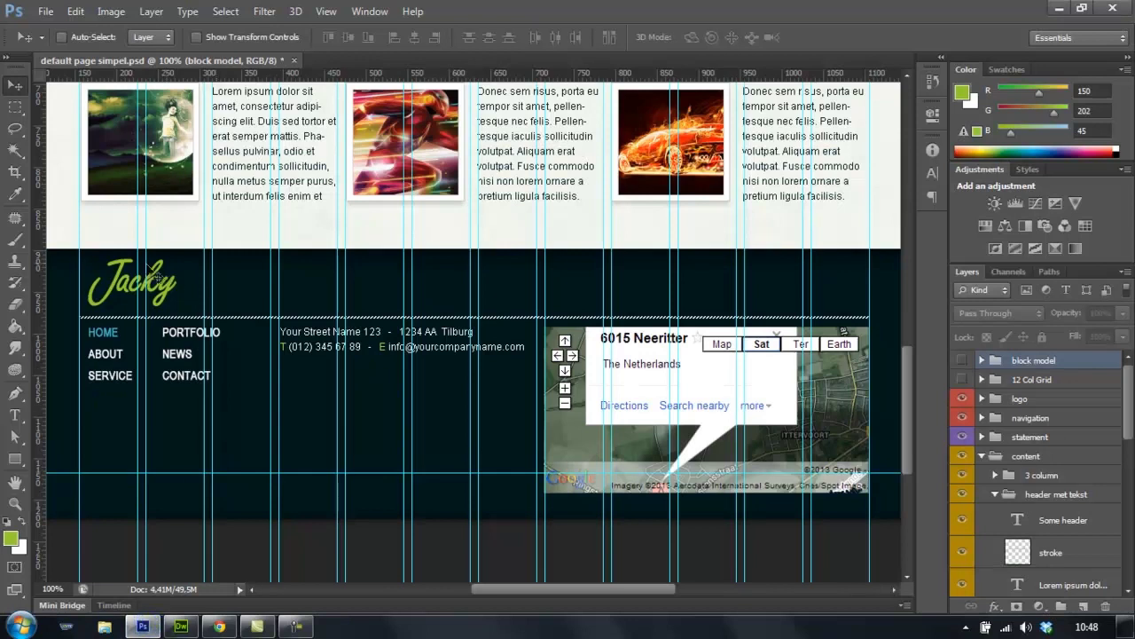
pyautogui.moveTo(193, 312); pyautogui.dragTo(430, 296)
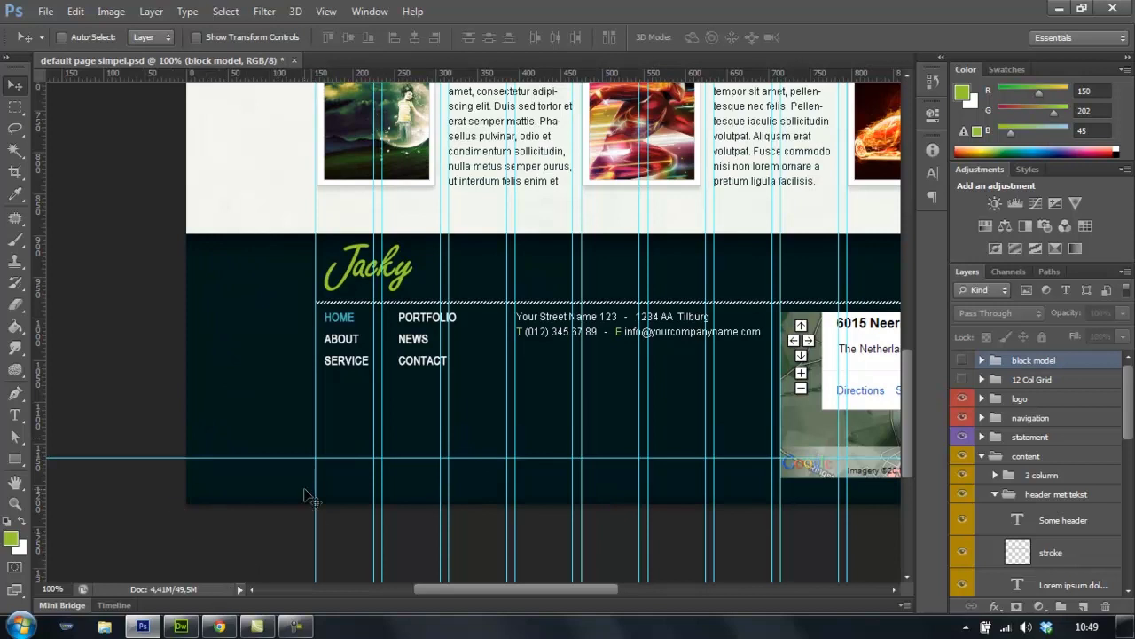
pyautogui.click(181, 626)
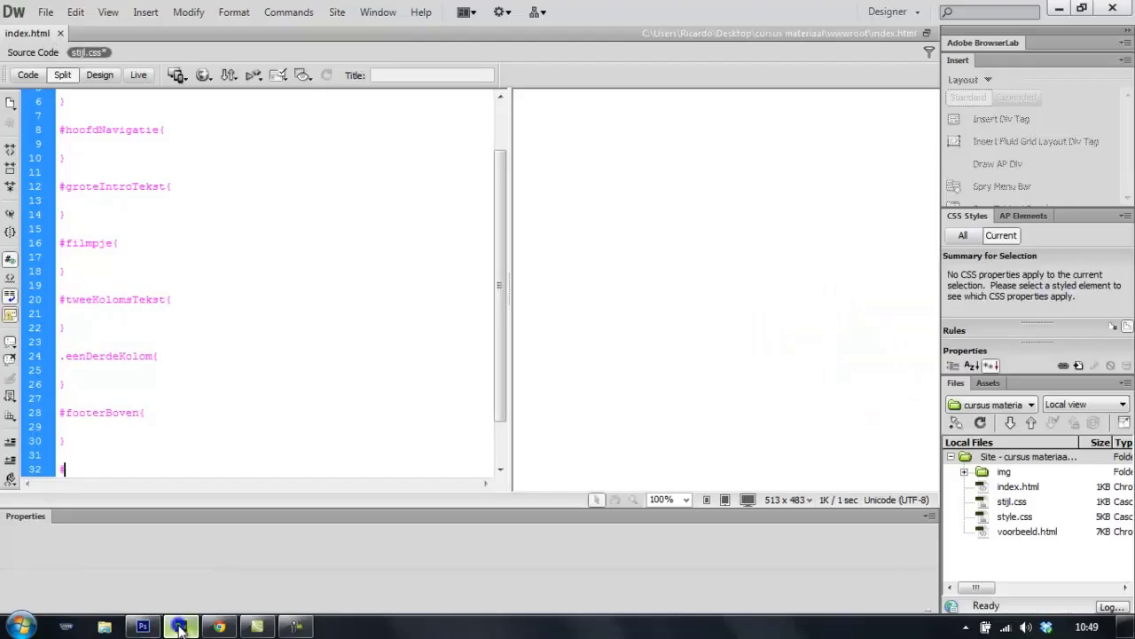
# Insert an empty #footer rule between the .eenDerdeKolom and #footerBoven rules.
pyautogui.click(70, 398)
pyautogui.press('Return')
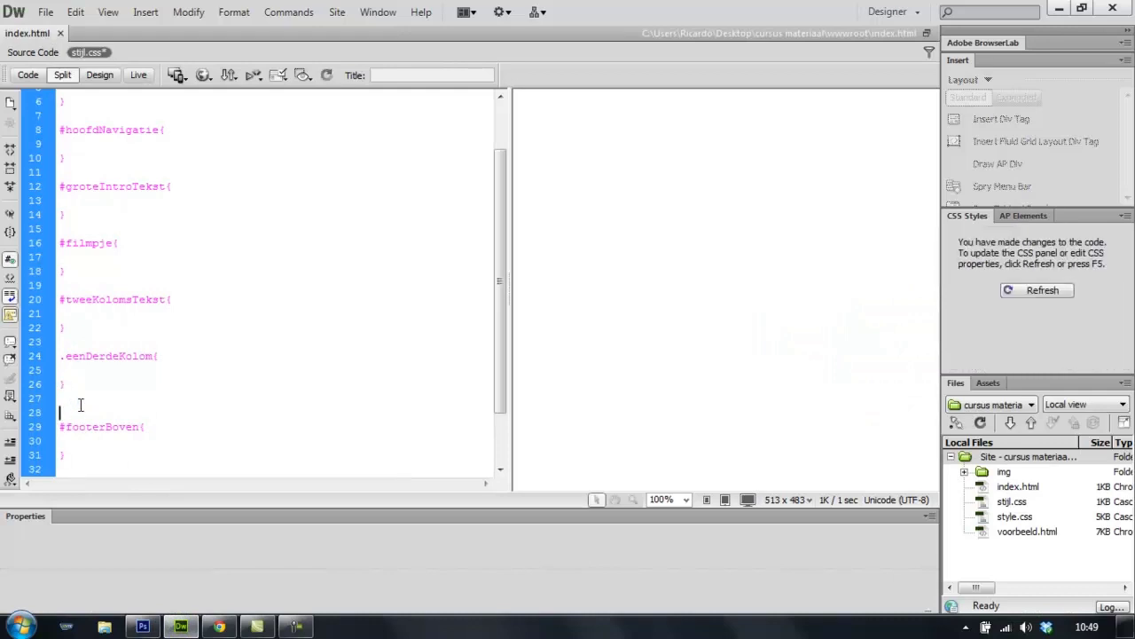
pyautogui.press('Return')
pyautogui.write('#')
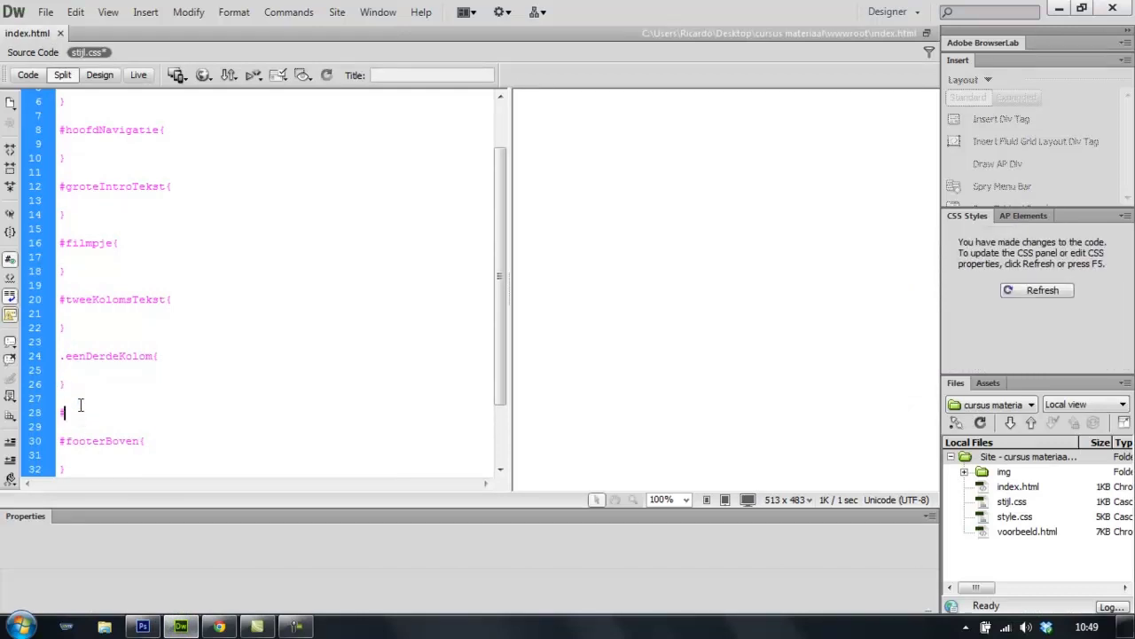
pyautogui.write('footer{')
pyautogui.press('Return')
pyautogui.press('Return')
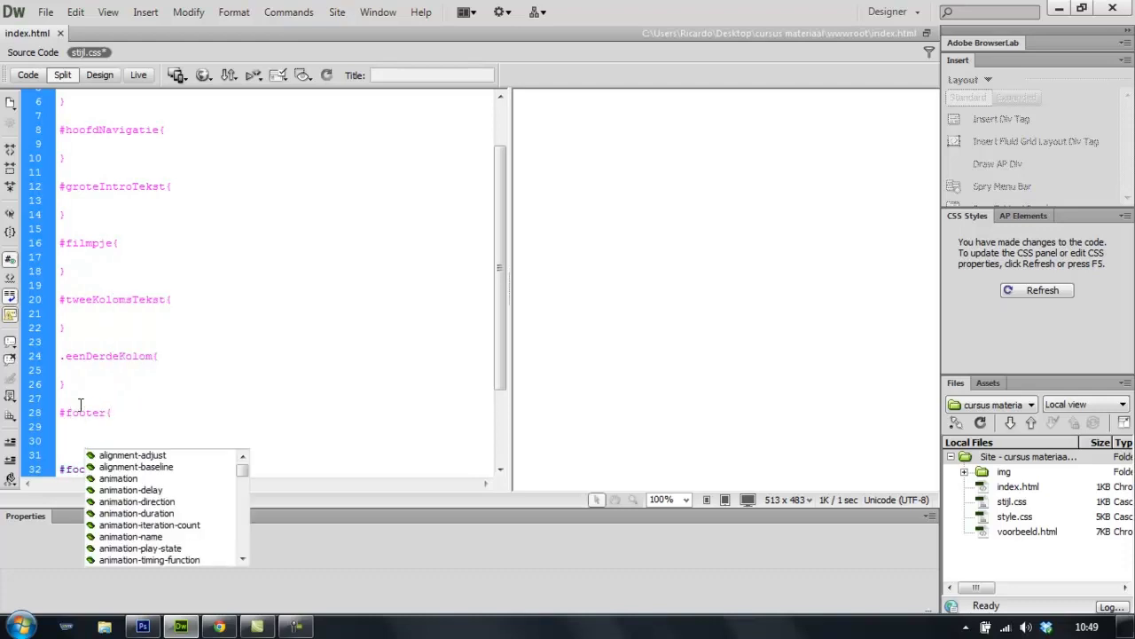
pyautogui.write('}')
# Complete the unfinished ID selector below #footerBoven as an empty #footerNavigatie rule.
pyautogui.press('Down')
pyautogui.press('Down')
pyautogui.press('Down')
pyautogui.press('Down')
pyautogui.press('Down')
pyautogui.press('Down')
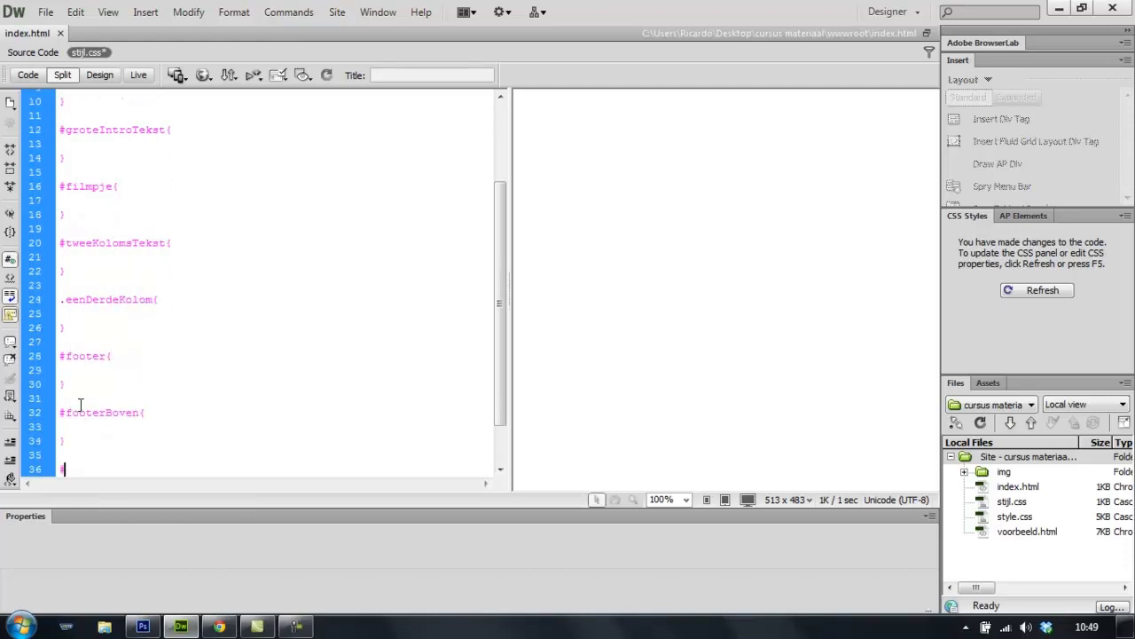
pyautogui.write('#footerNavigatie{')
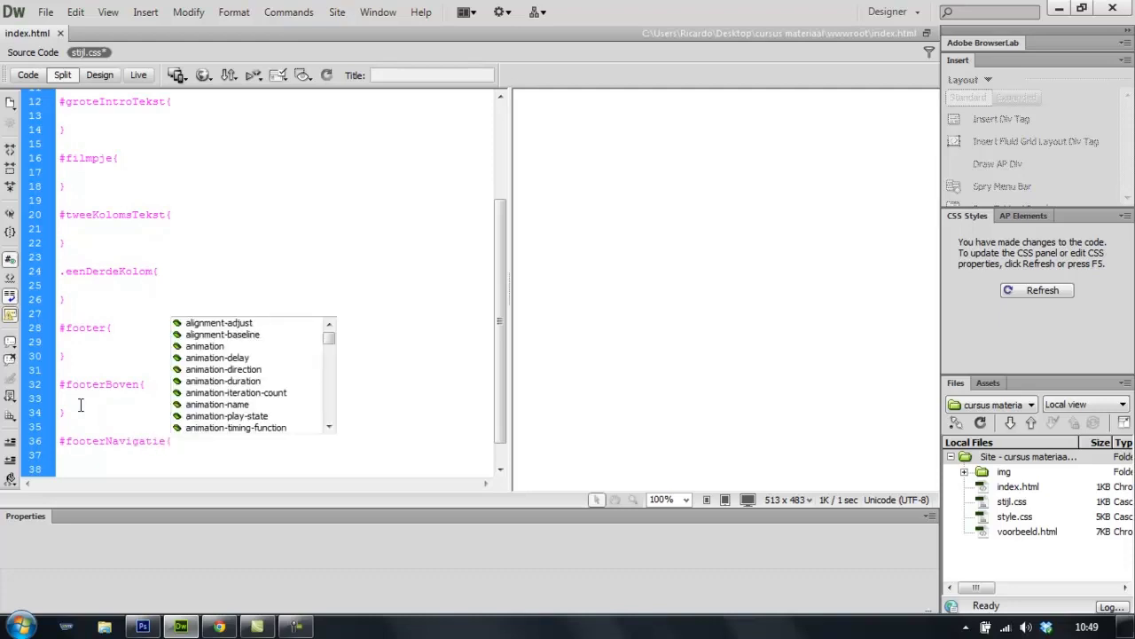
pyautogui.press('Return')
pyautogui.press('Return')
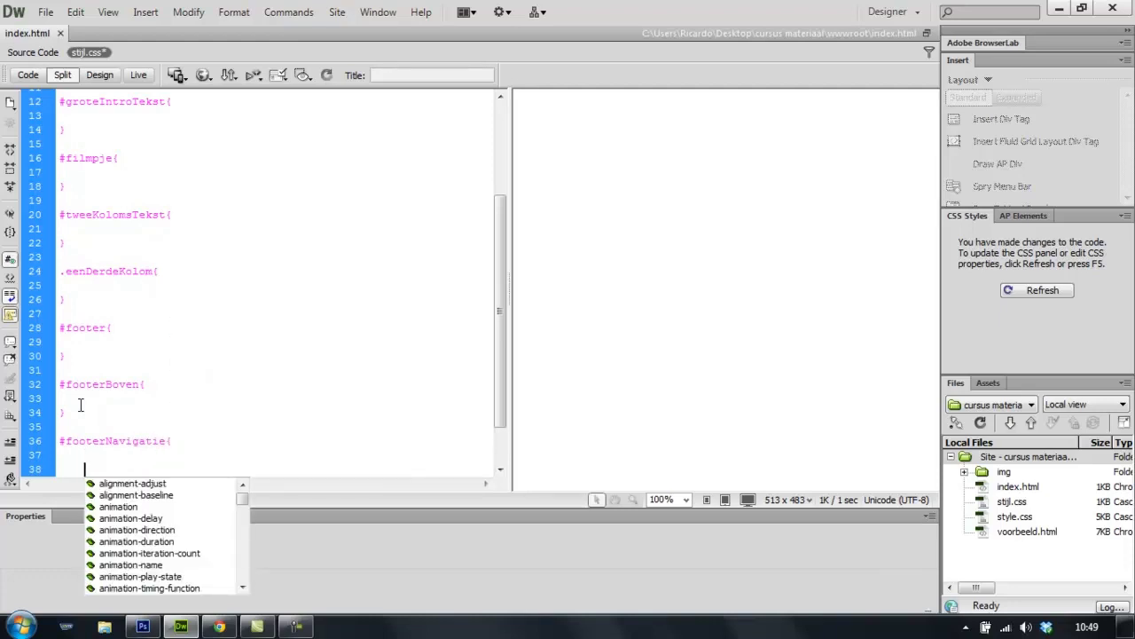
pyautogui.write('}')
pyautogui.press('Return')
pyautogui.press('Return')
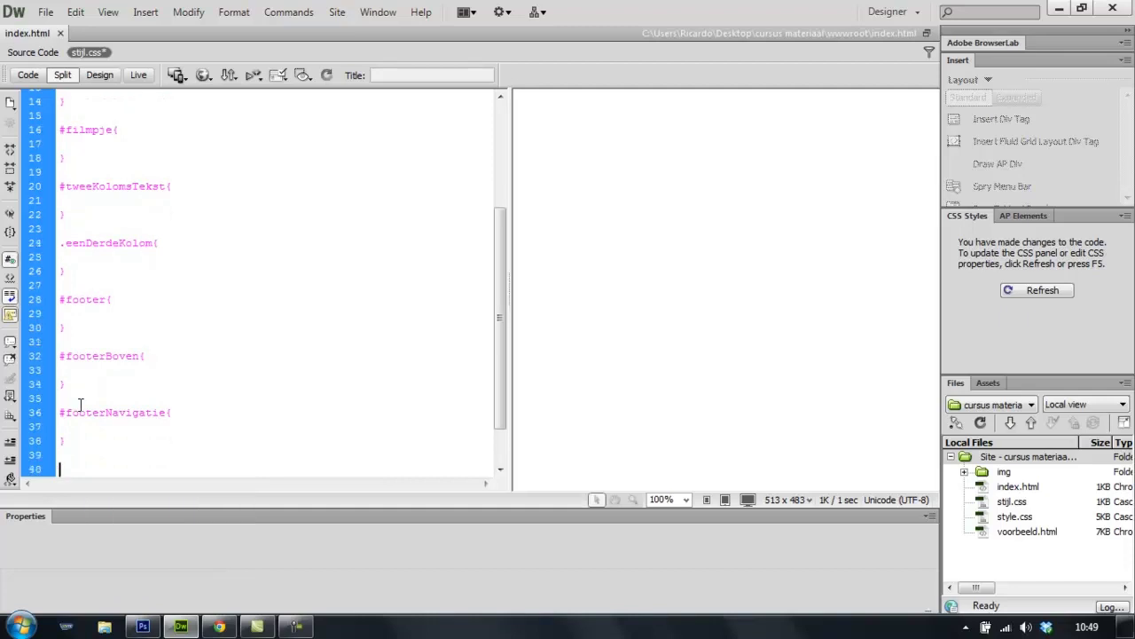
# Add an empty #nawGegevens rule below the #footerNavigatie rule.
pyautogui.write('#')
pyautogui.write('na')
pyautogui.write('vGe')
pyautogui.write('gevens')
pyautogui.write('{')
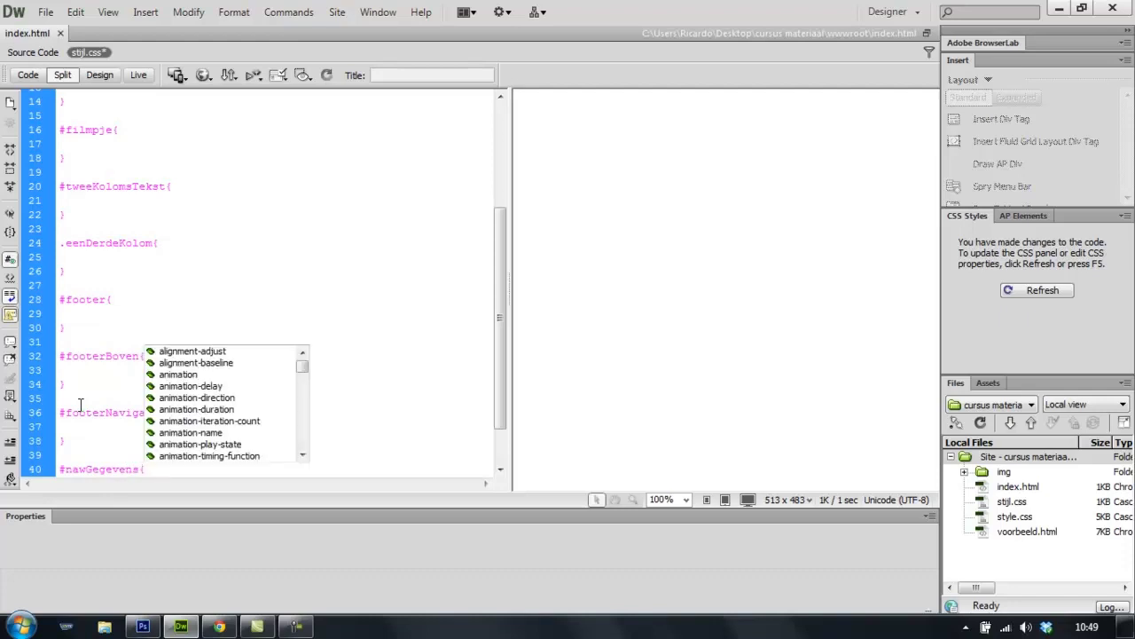
pyautogui.press('Return')
pyautogui.press('Return')
pyautogui.press('Tab')
pyautogui.write('}')
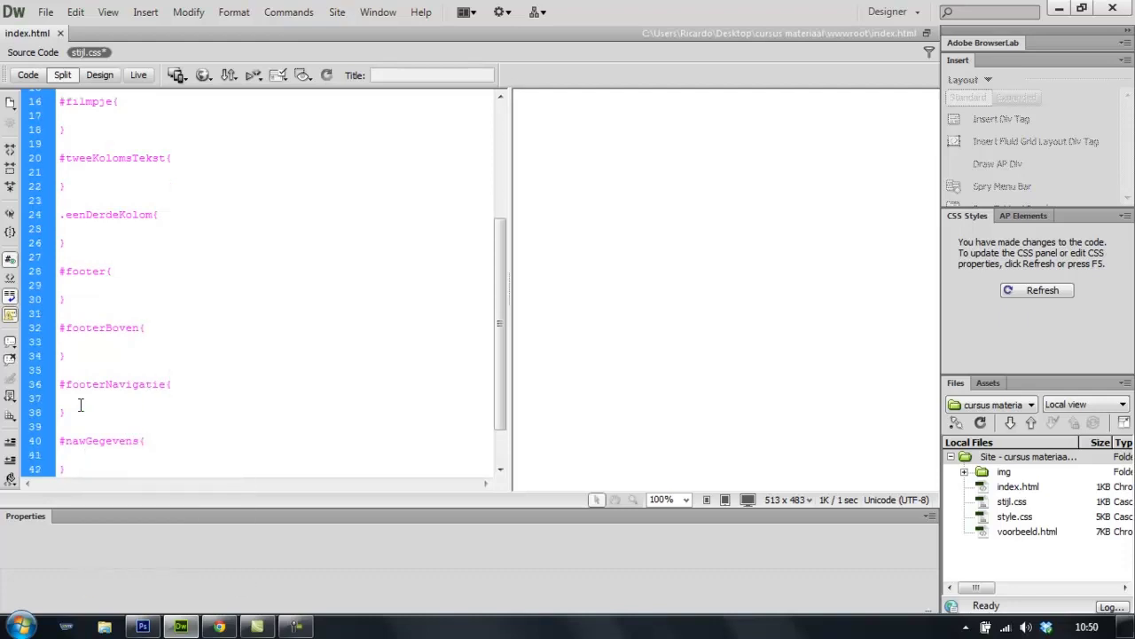
# Add an empty #googleMaps rule below #nawGegevens, separated by a blank line.
pyautogui.press('Return')
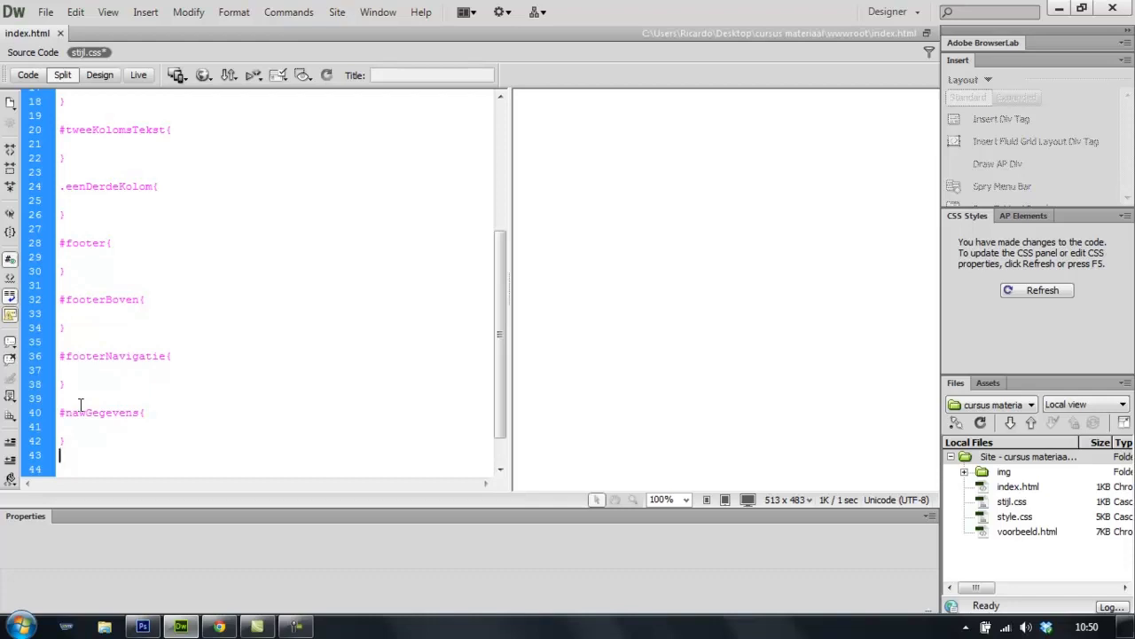
pyautogui.press('Return')
pyautogui.write('#googleMaps{')
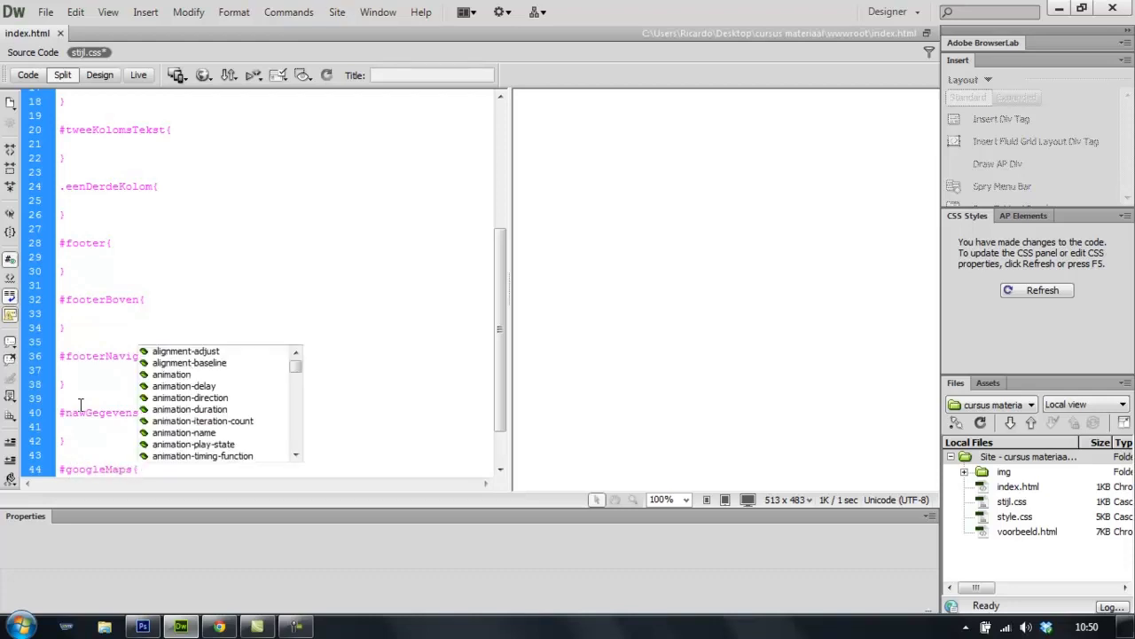
pyautogui.press('Return')
pyautogui.press('Return')
pyautogui.write('}')
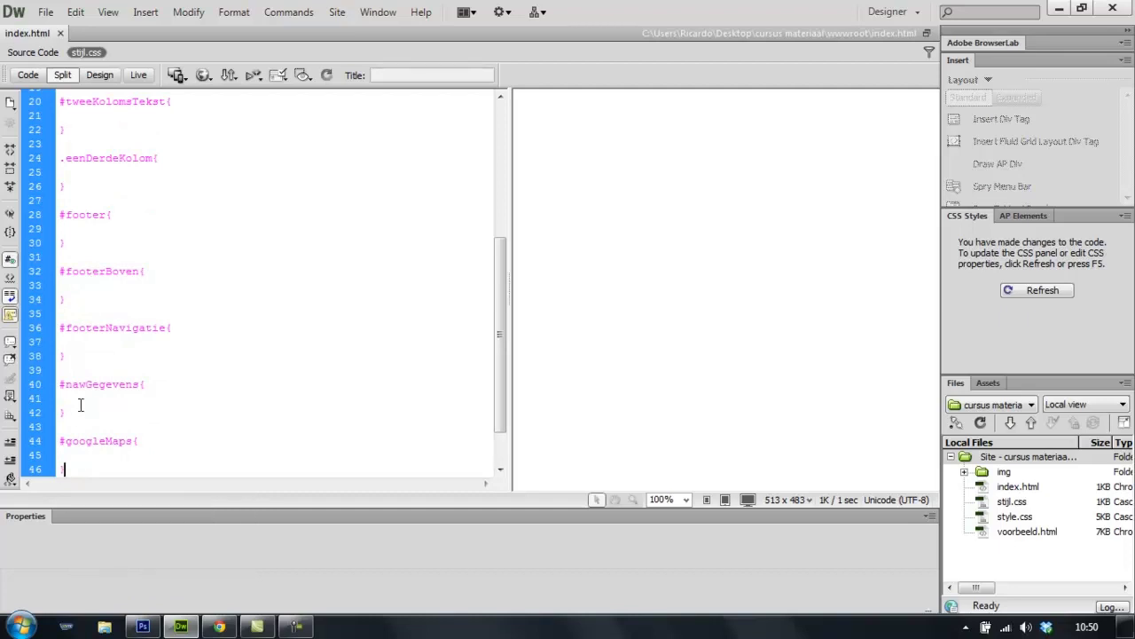
# Add an empty #container rule between the CSS Document comment and #logo, with a blank line above and below it.
pyautogui.moveTo(501, 379); pyautogui.dragTo(499, 225)
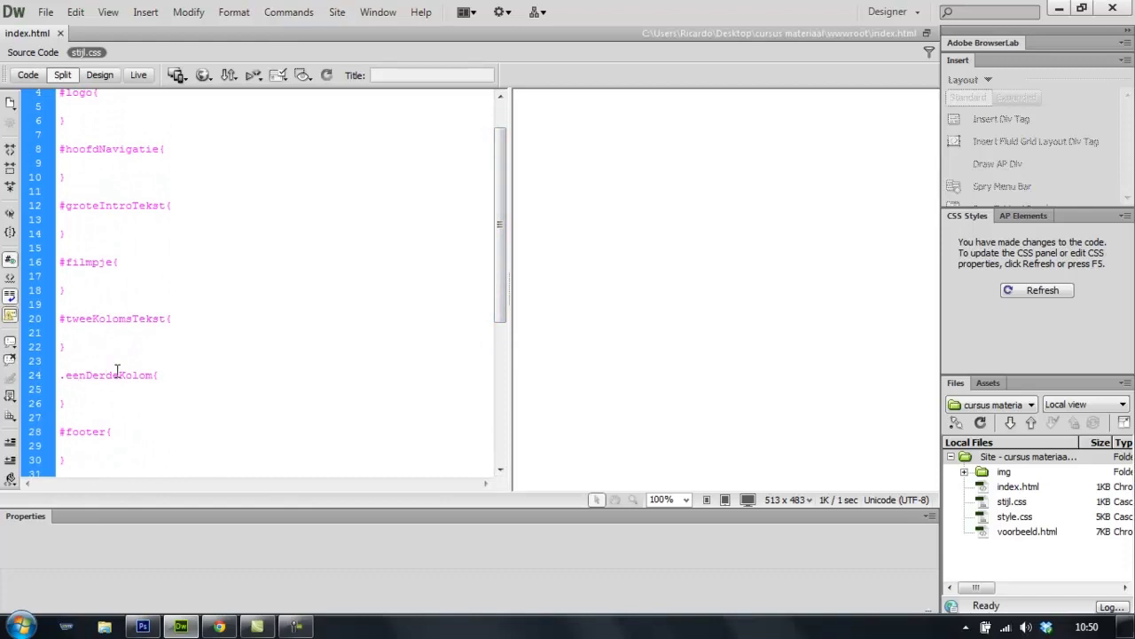
pyautogui.scroll(1, 504, 235)
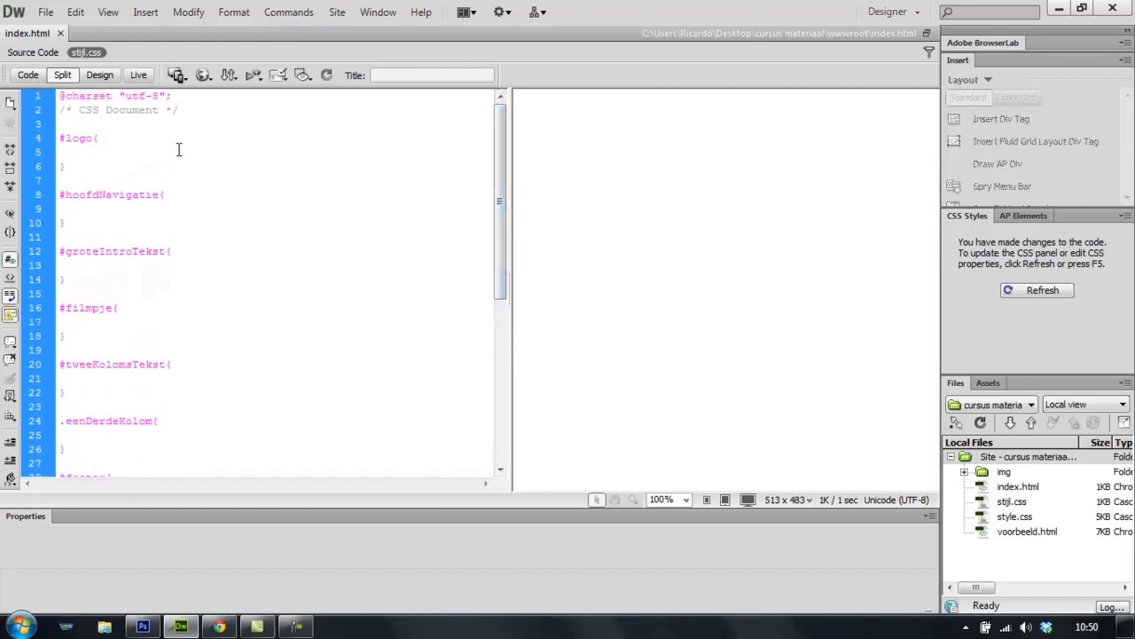
pyautogui.click(62, 124)
pyautogui.write('#container')
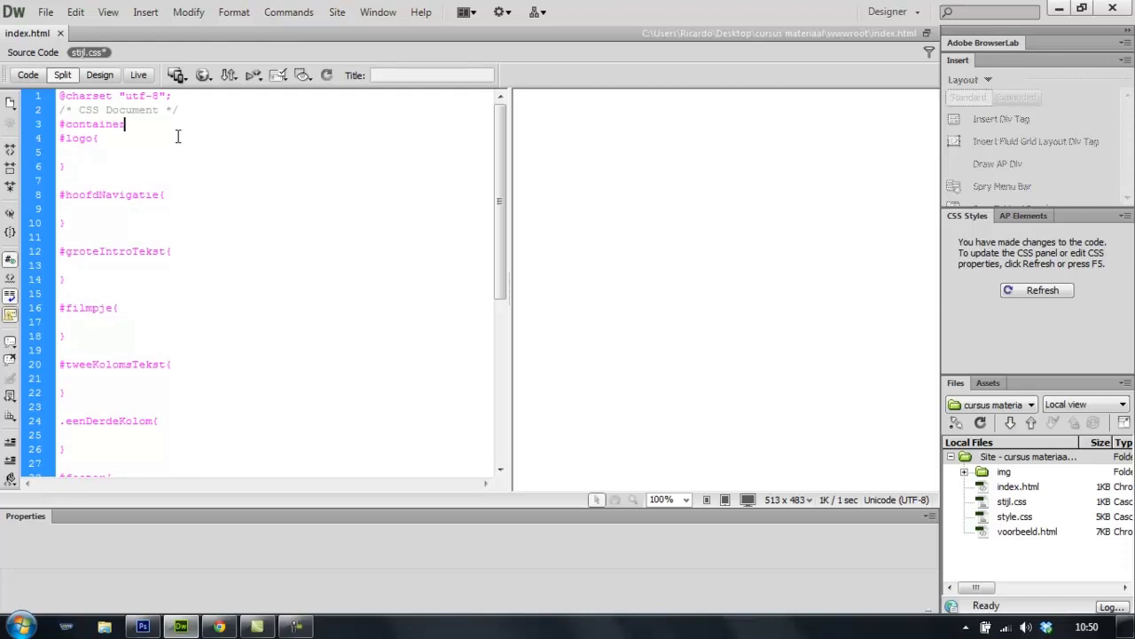
pyautogui.write('{')
pyautogui.press('Return')
pyautogui.press('Return')
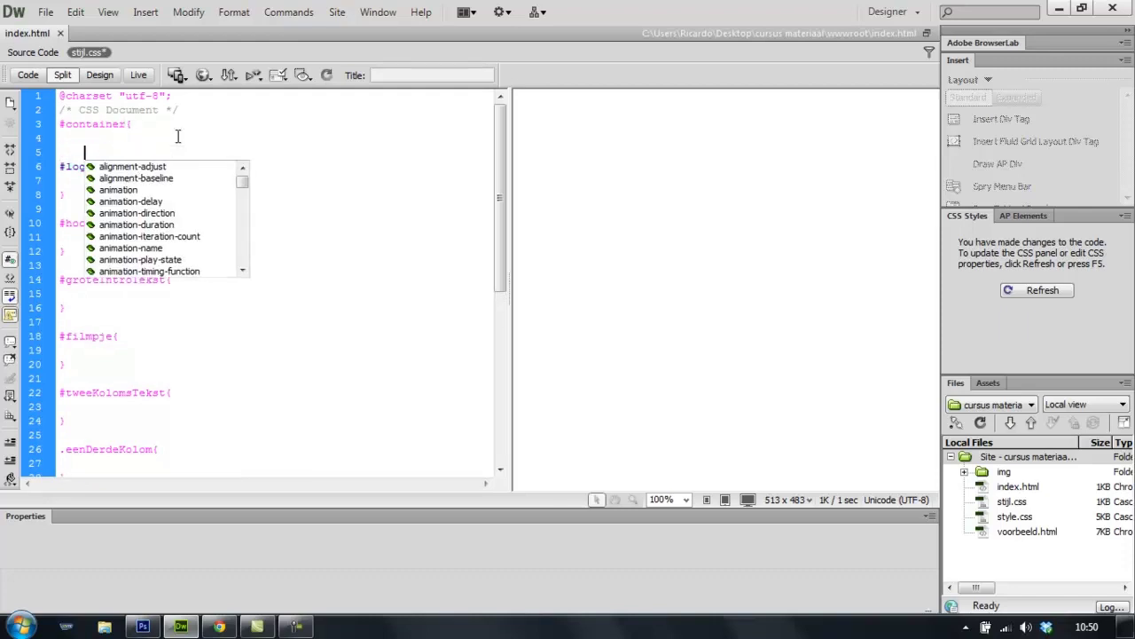
pyautogui.write('}')
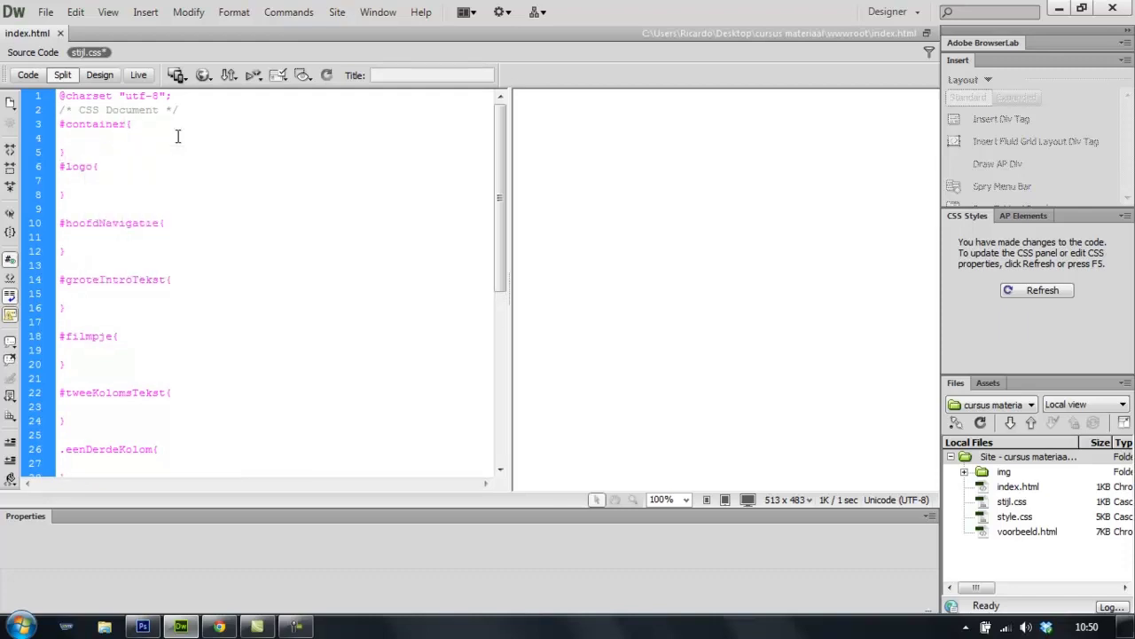
pyautogui.press('Return')
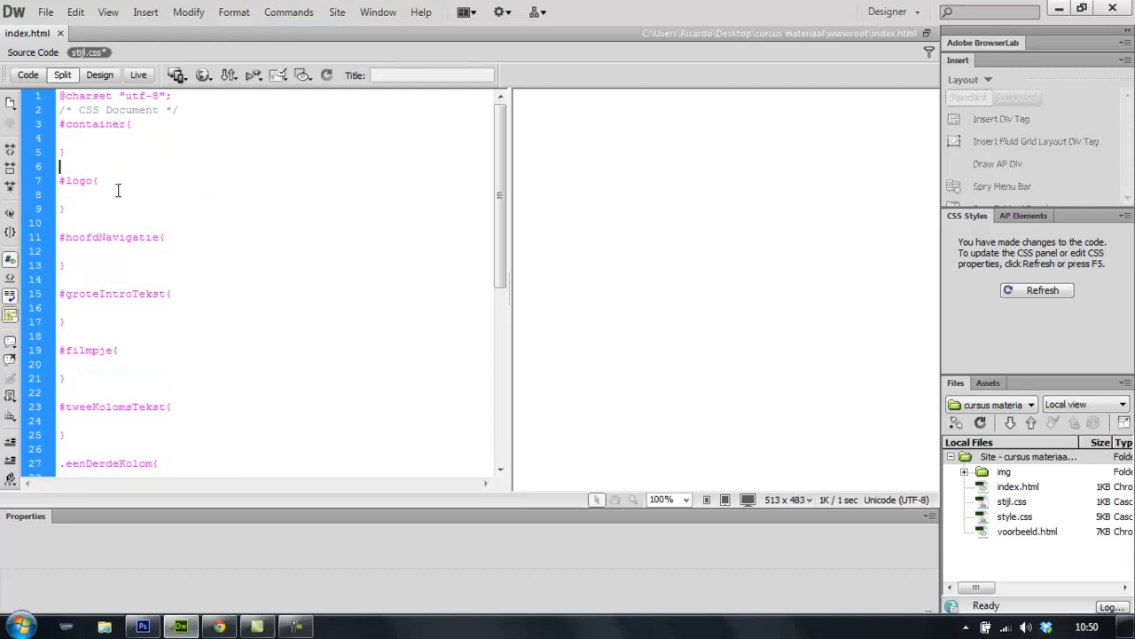
pyautogui.click(182, 109)
pyautogui.press('Return')
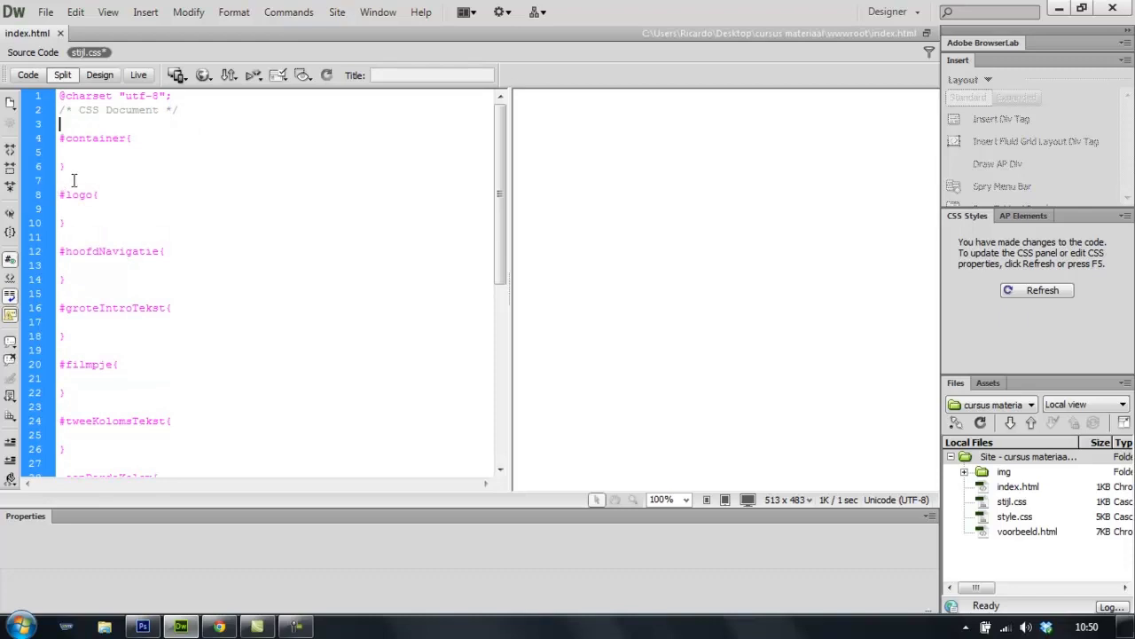
pyautogui.tripleClick(177, 110)
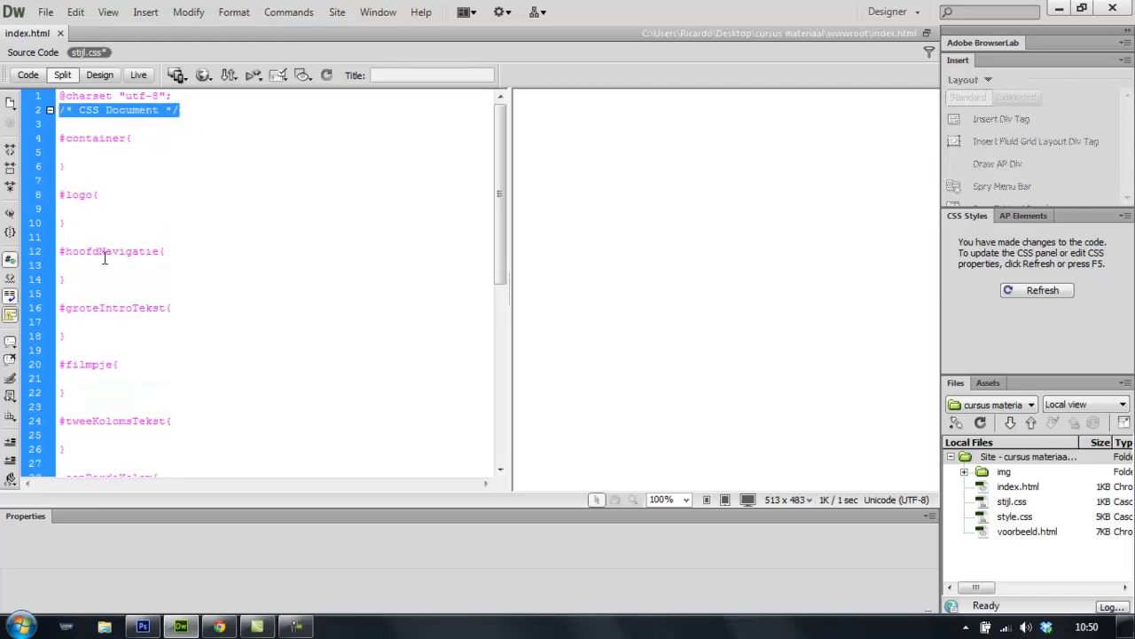
pyautogui.click(146, 305)
pyautogui.doubleClick(145, 305)
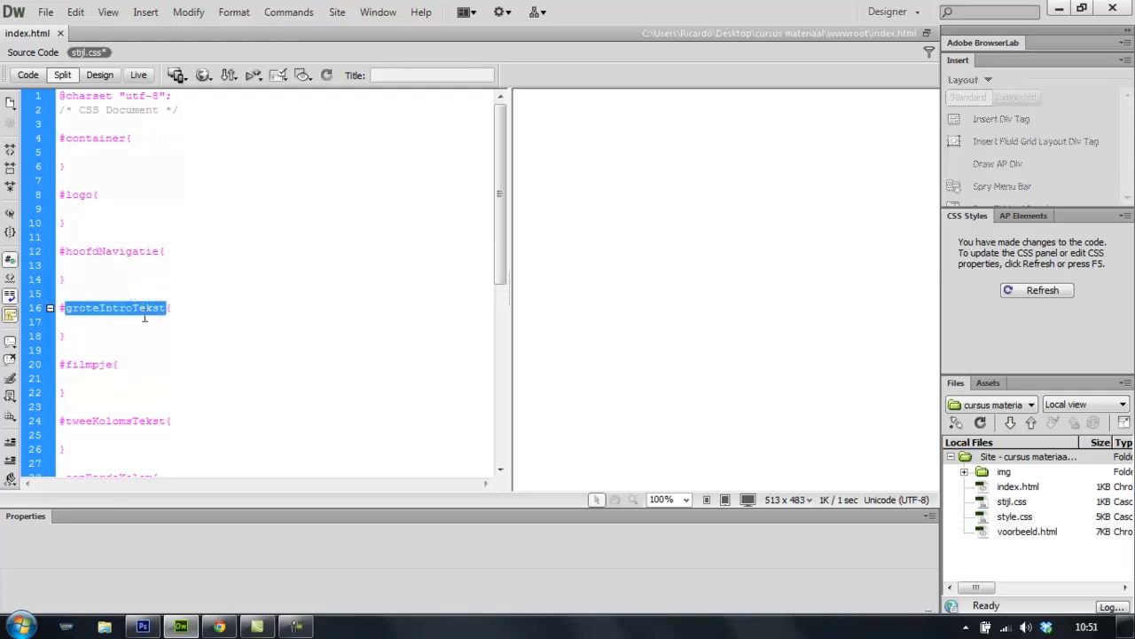
pyautogui.click(64, 322)
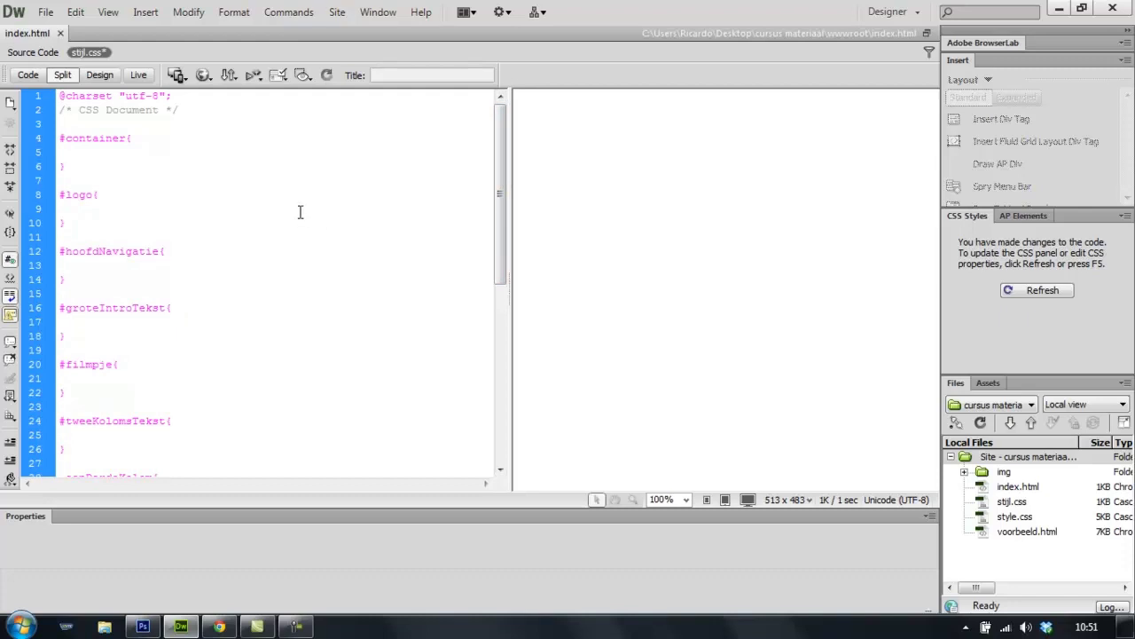
# Save stijl.css and add a new line under the opening body tag in the source code of index.html.
pyautogui.hotkey('ctrl', 's')
pyautogui.click(50, 52)
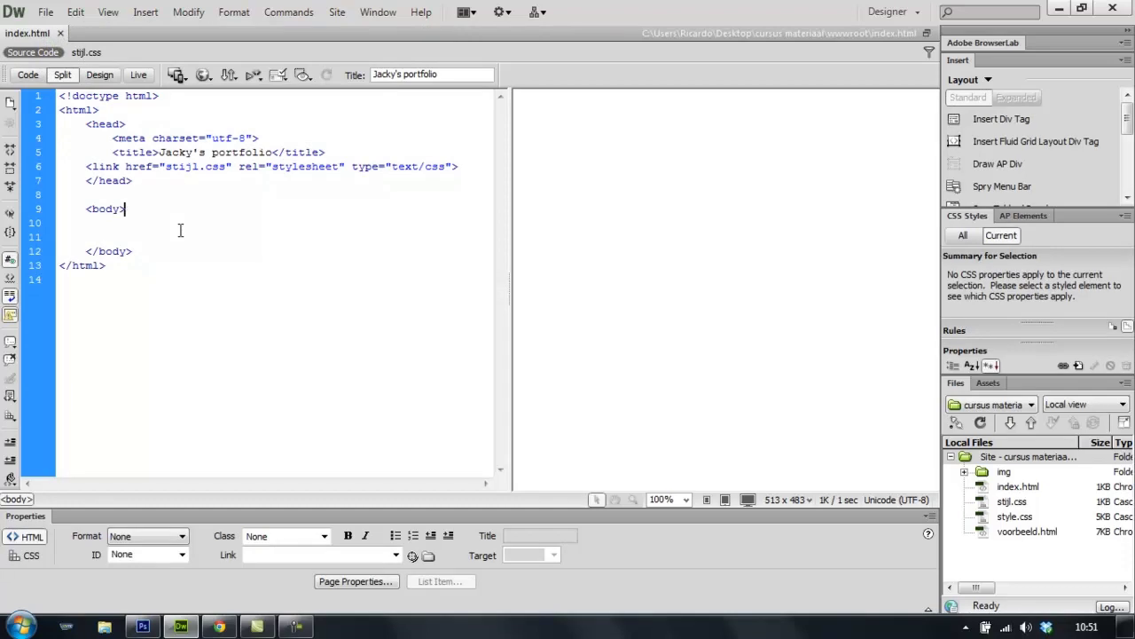
pyautogui.press('Return')
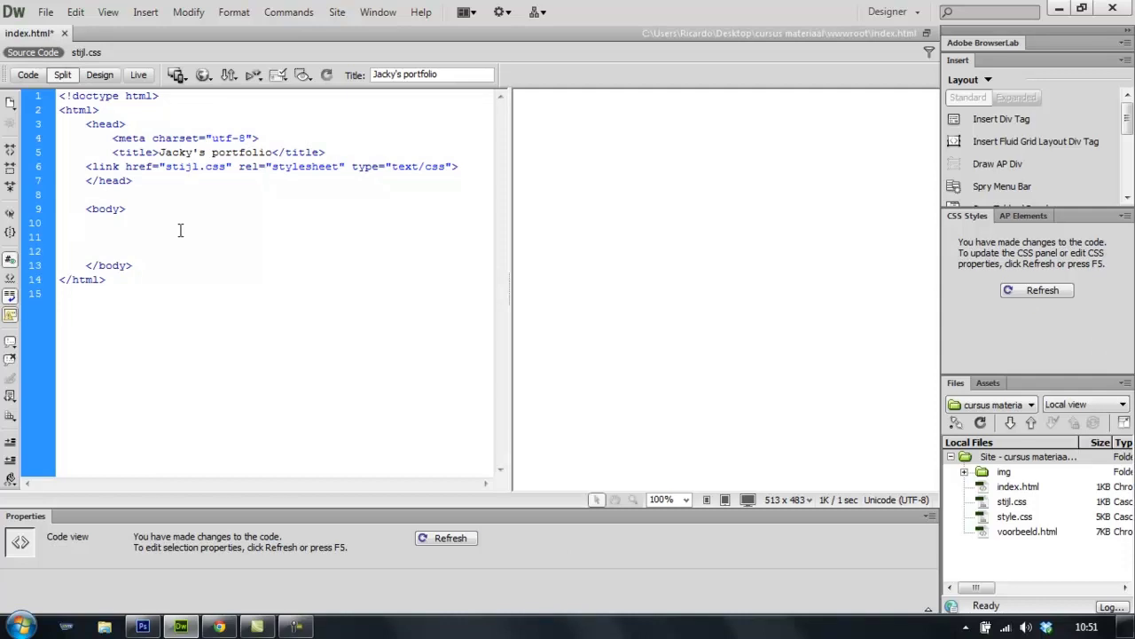
pyautogui.write('<')
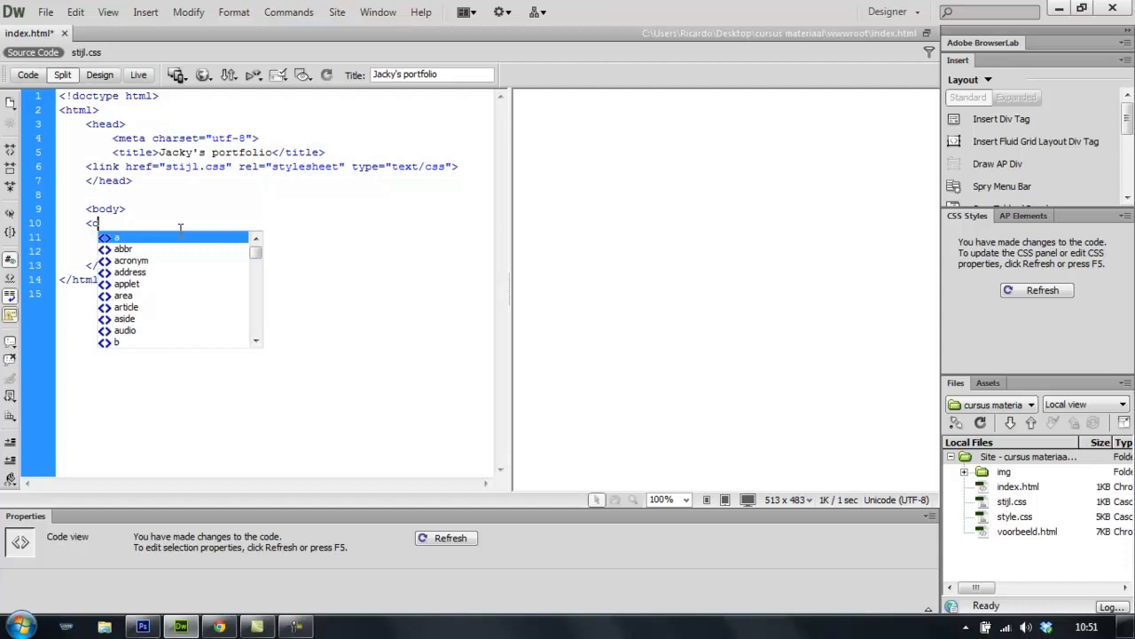
pyautogui.write('div')
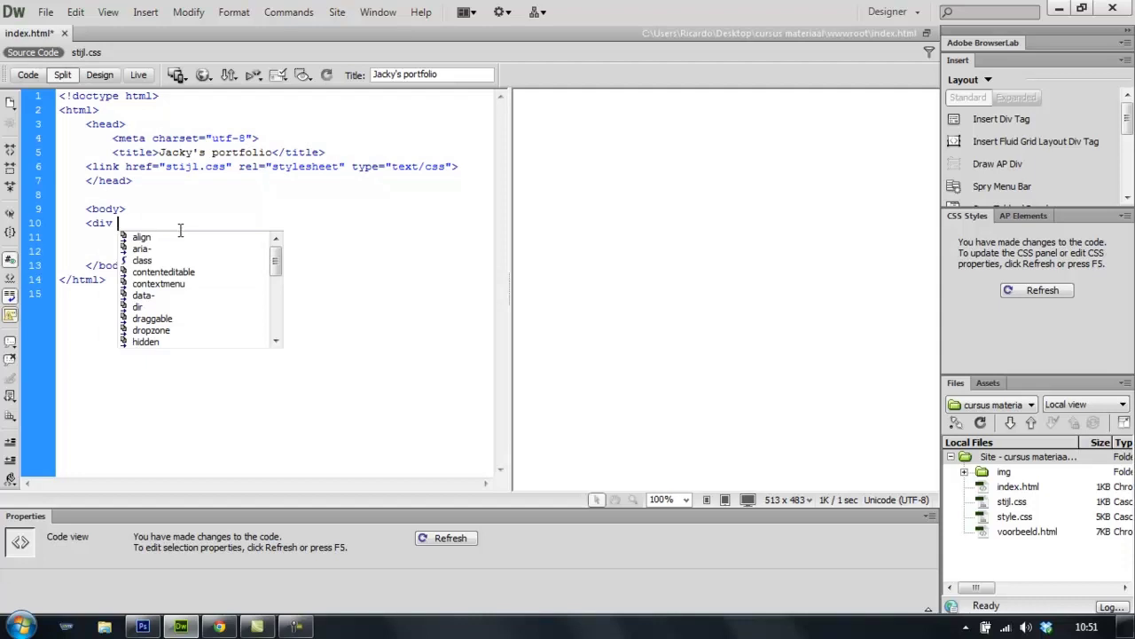
pyautogui.press('Escape')
pyautogui.press('BackSpace')
pyautogui.press('BackSpace')
pyautogui.press('BackSpace')
pyautogui.press('BackSpace')
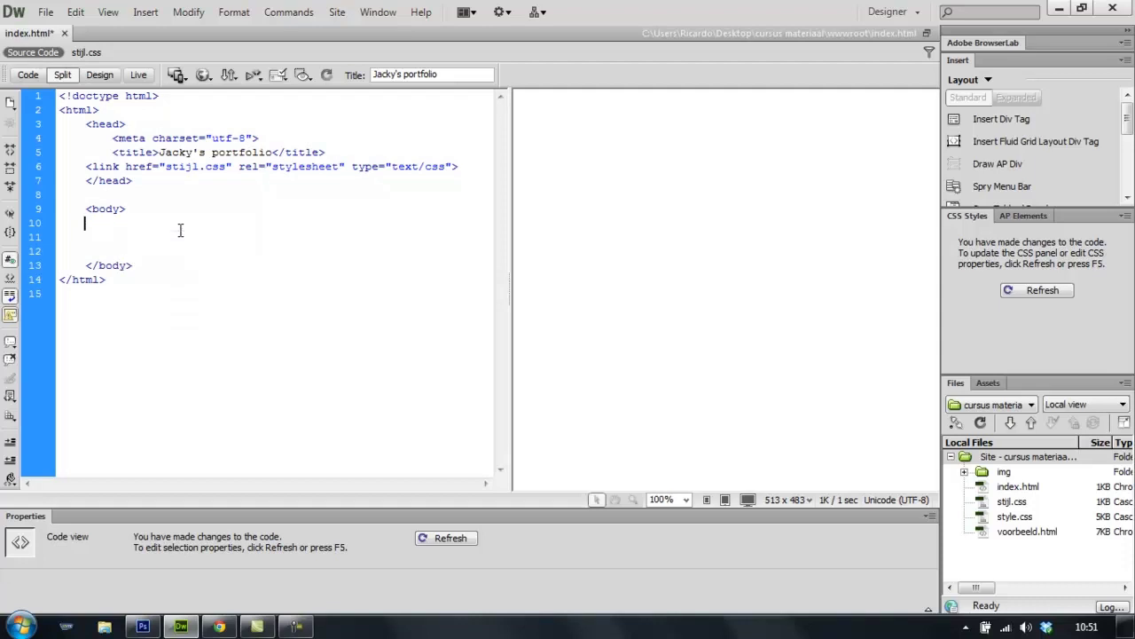
# Change the #container selector in stijl.css to the class .container, viewing the whole page design in Photoshop before replacing the prefix.
pyautogui.click(86, 52)
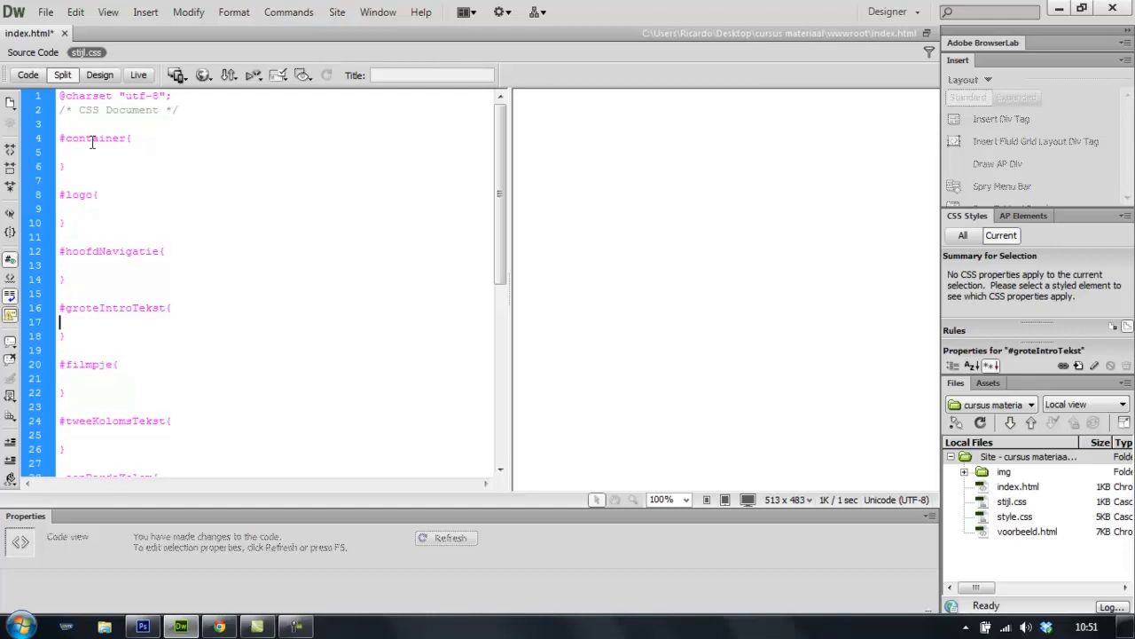
pyautogui.moveTo(68, 139); pyautogui.dragTo(49, 142)
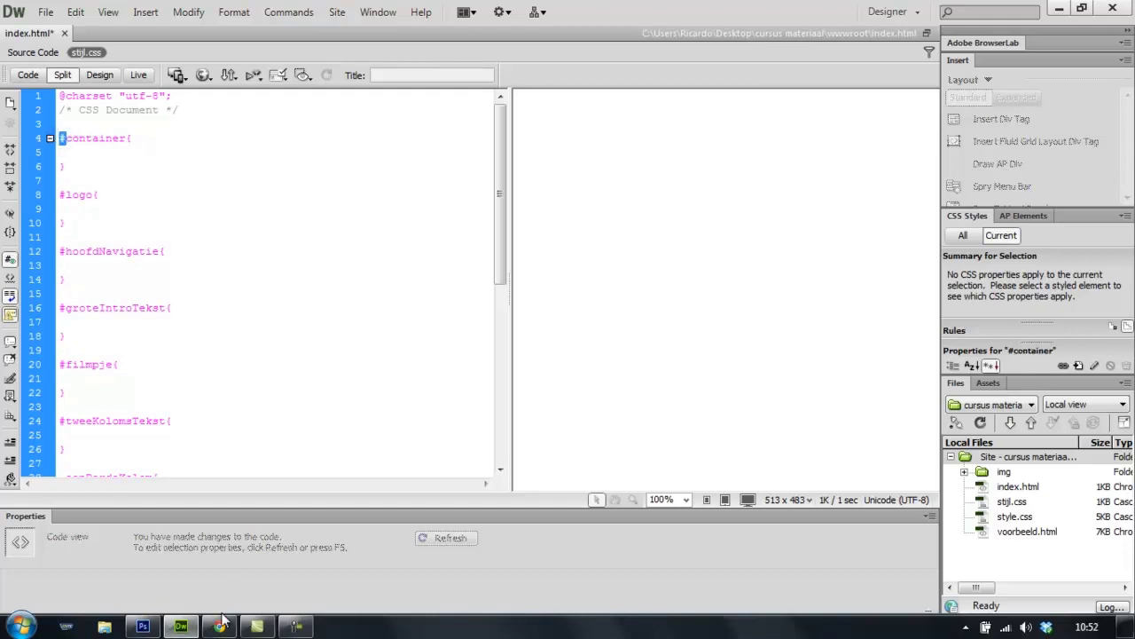
pyautogui.click(143, 627)
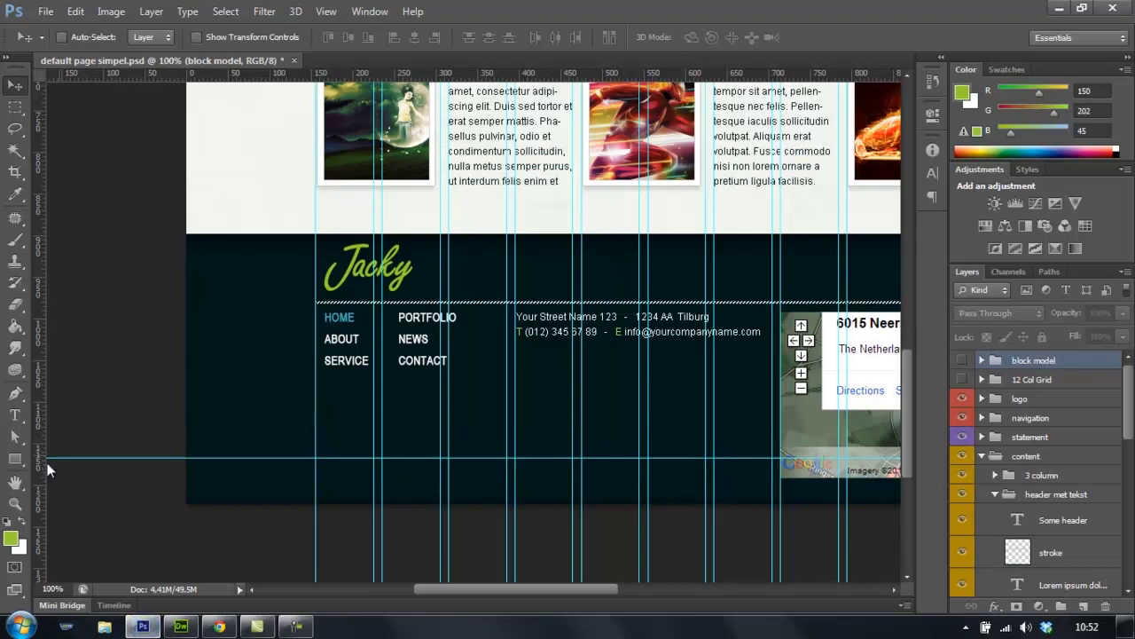
pyautogui.click(15, 505)
pyautogui.doubleClick(15, 481)
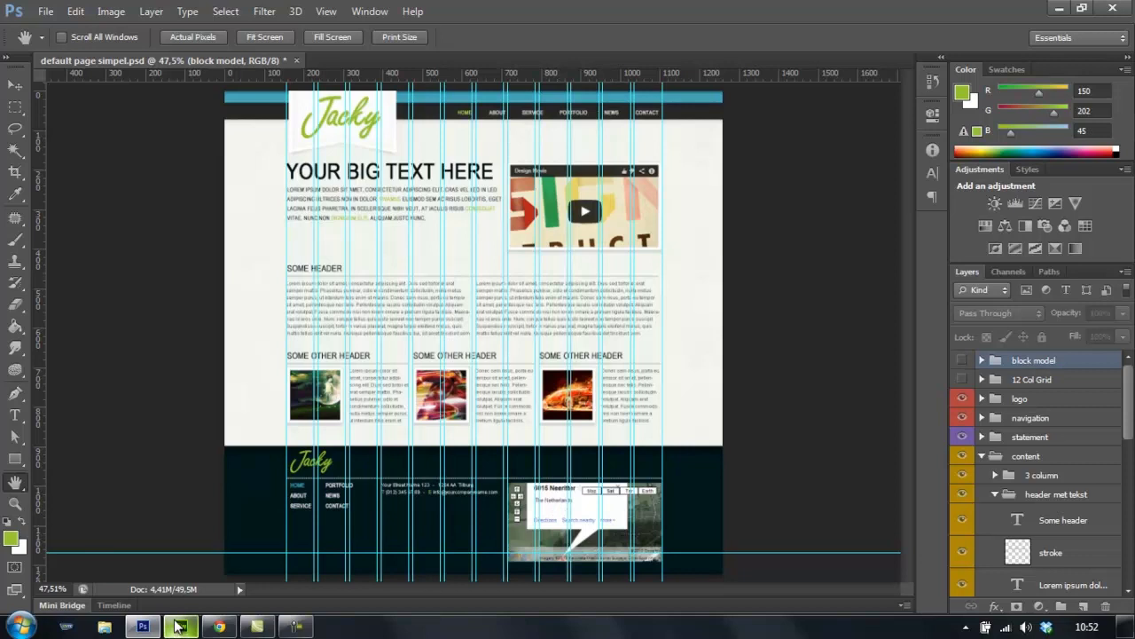
pyautogui.moveTo(178, 626)
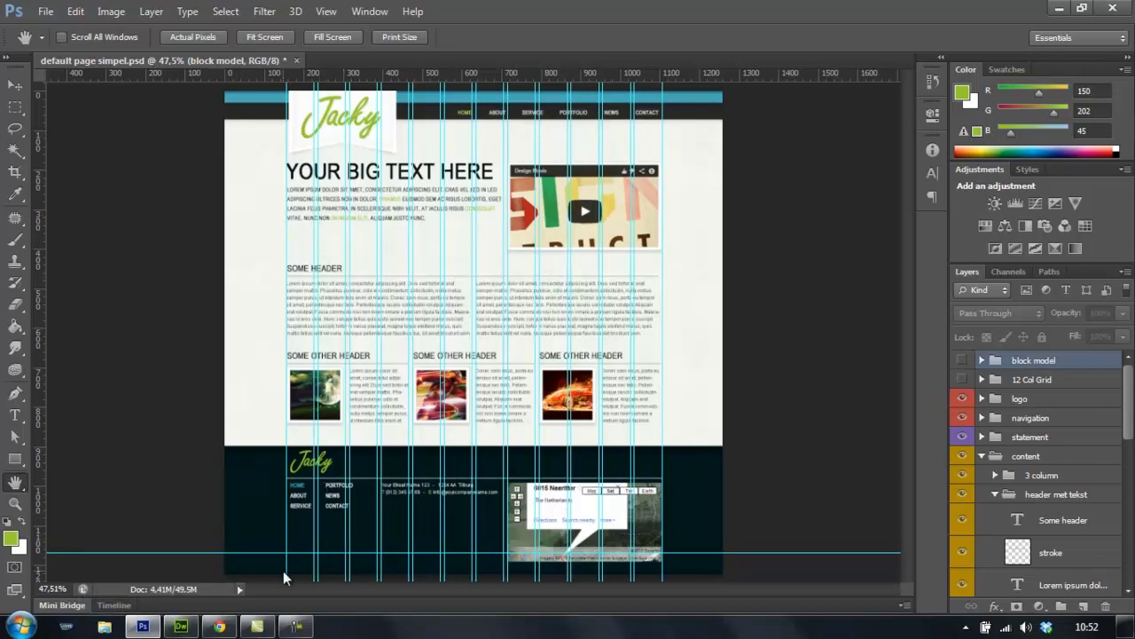
pyautogui.click(180, 627)
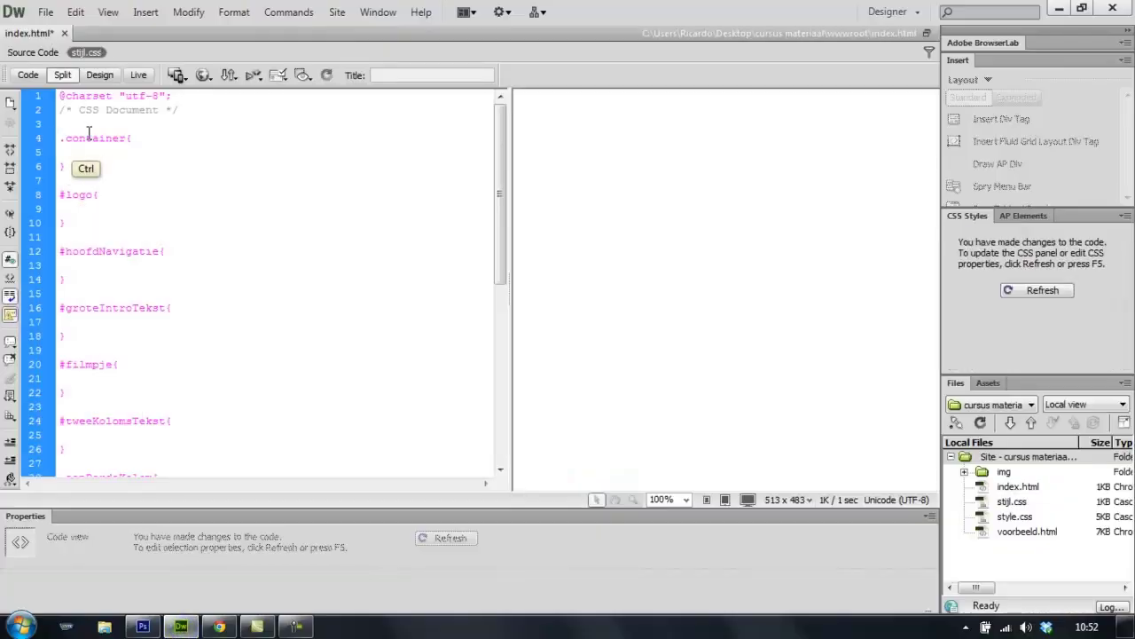
# Add a div with class "container" and its closing tag inside the body of the index.html source code.
pyautogui.click(41, 53)
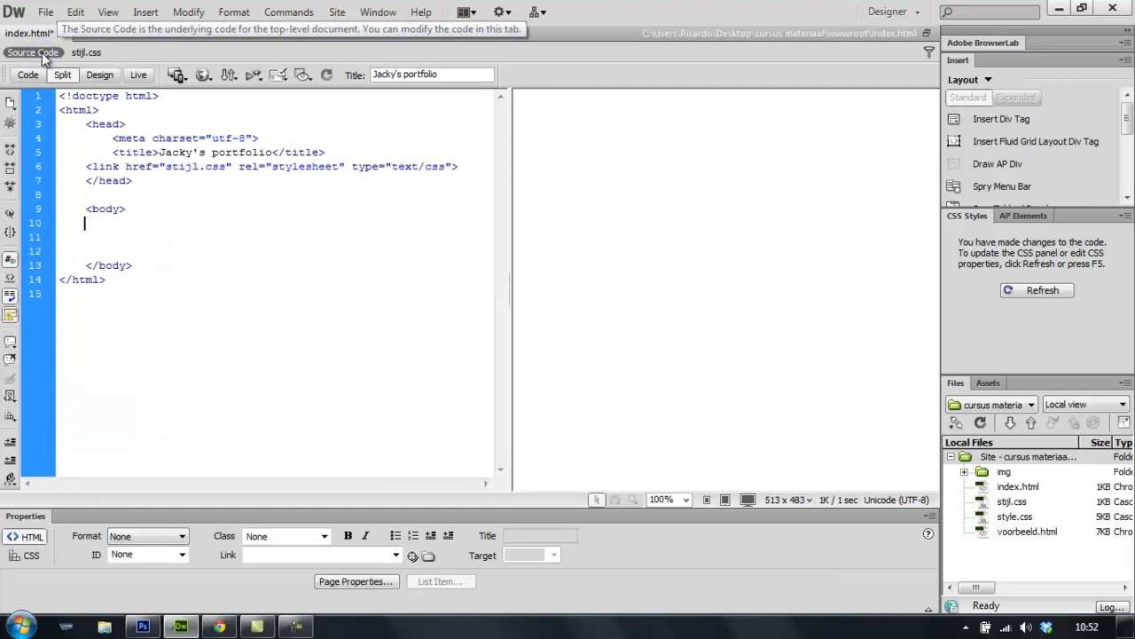
pyautogui.write('<')
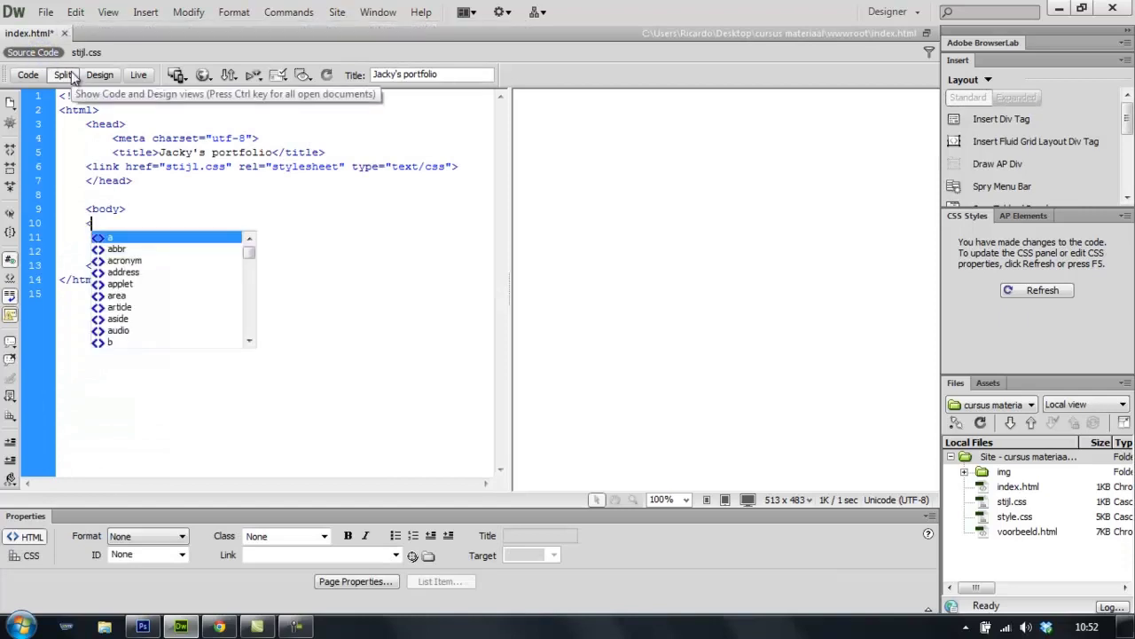
pyautogui.write('div ')
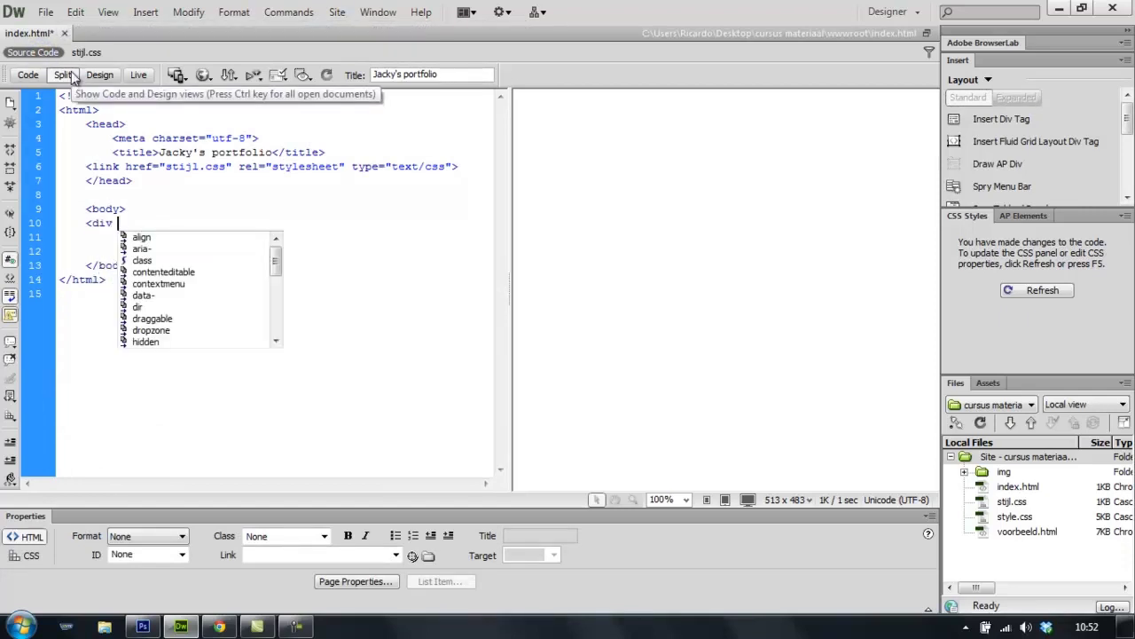
pyautogui.write('cl')
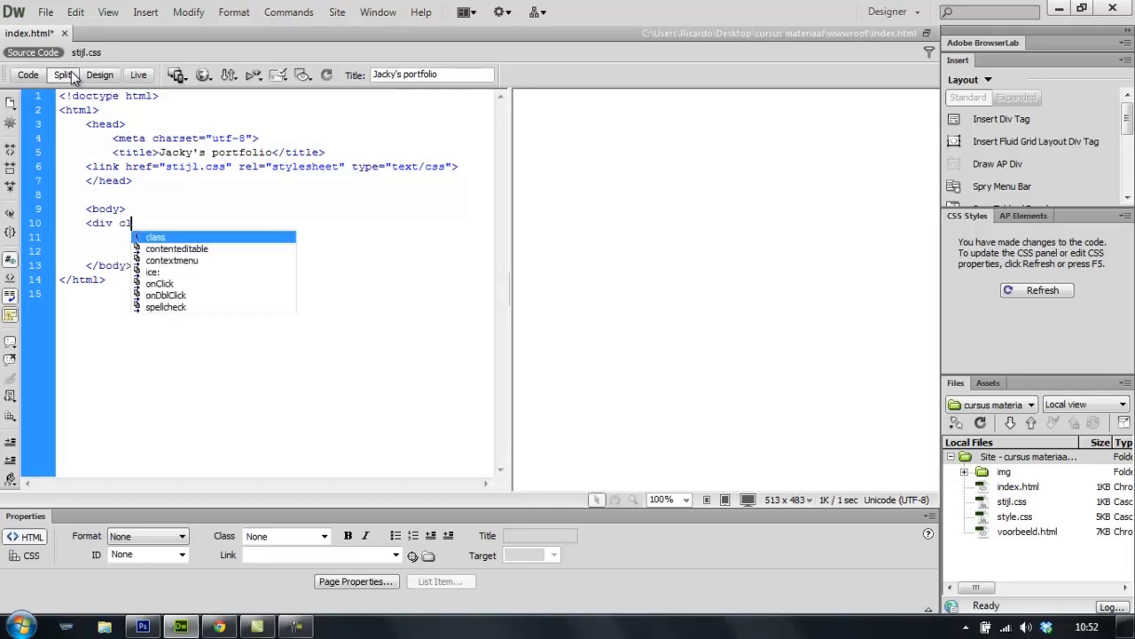
pyautogui.press('Return')
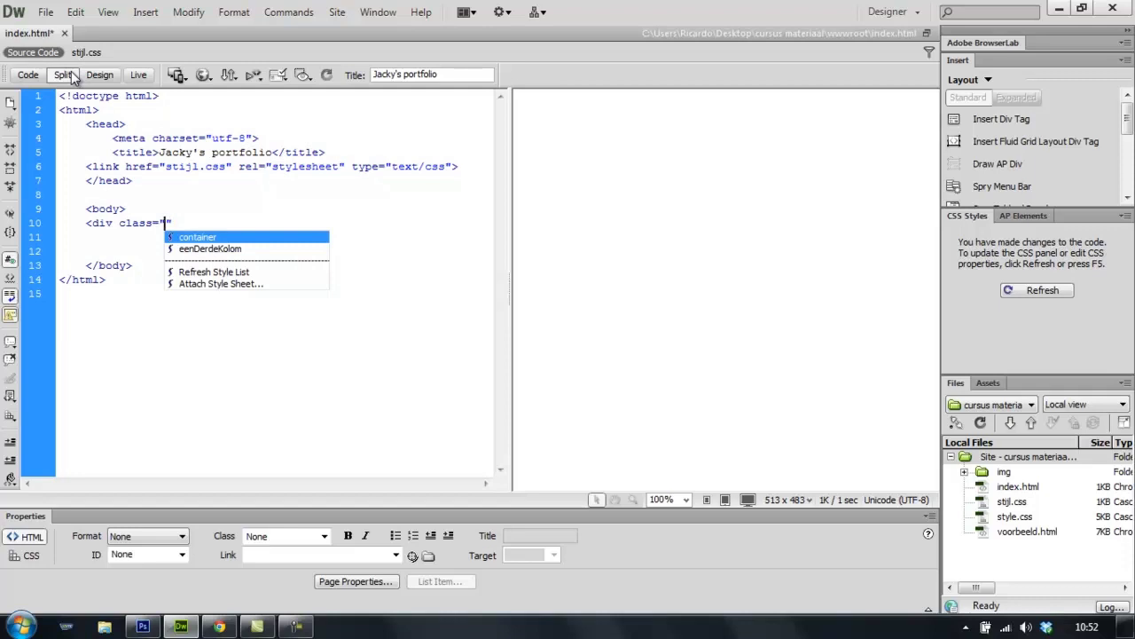
pyautogui.press('Return')
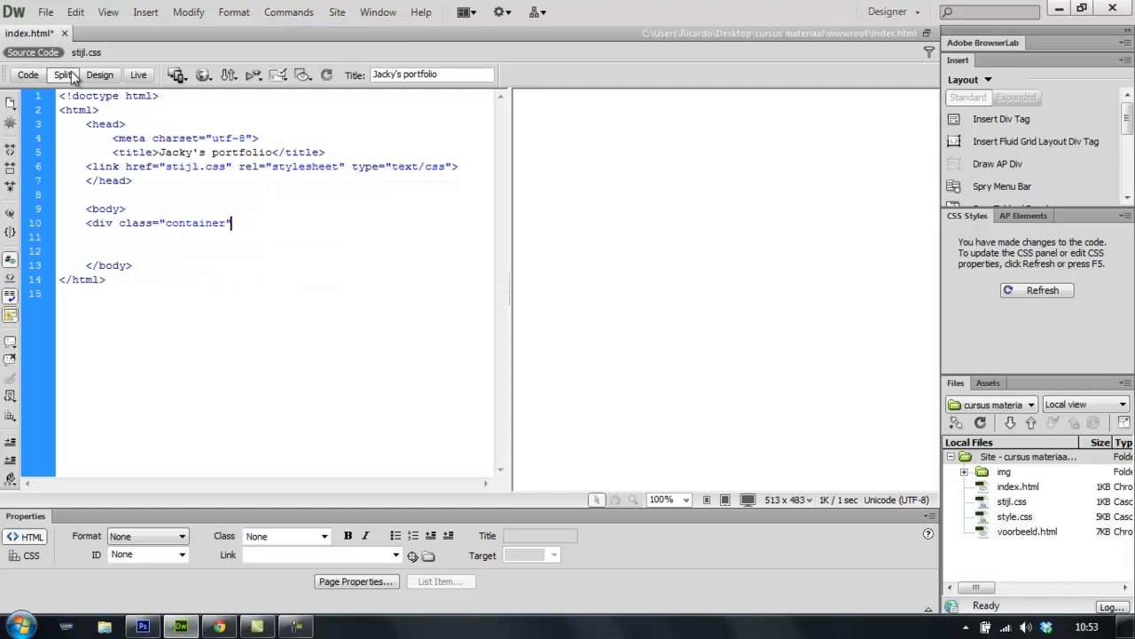
pyautogui.write('>')
pyautogui.press('Return')
pyautogui.press('Return')
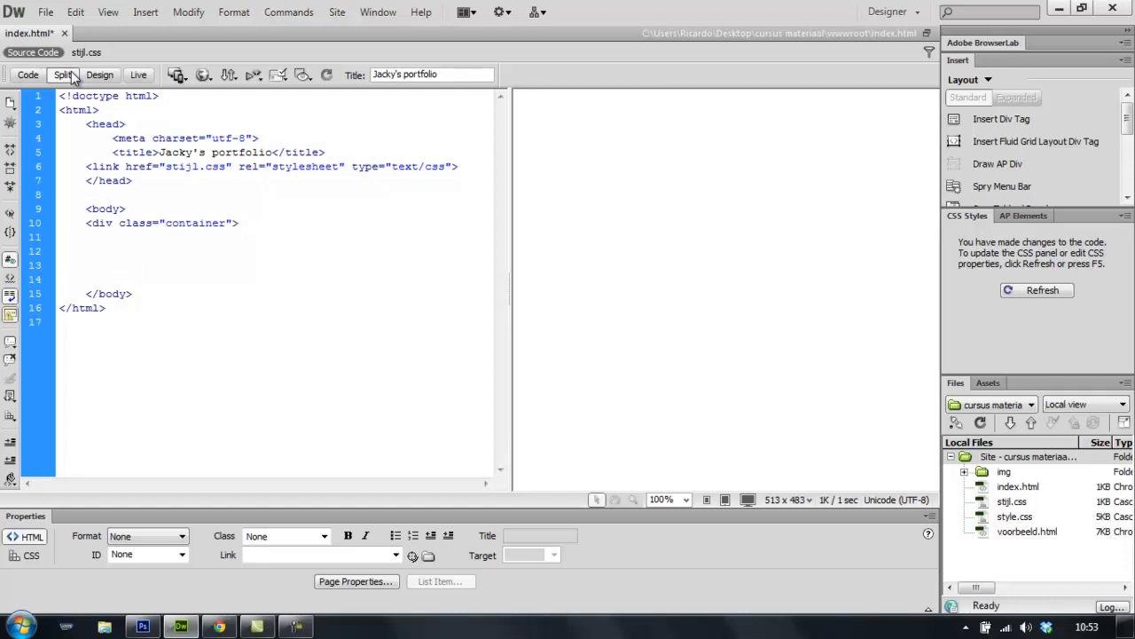
pyautogui.write('</div>')
# Remove the surplus empty lines below the container div's closing tag and indent the whole div one level inside the body.
pyautogui.moveTo(40, 265); pyautogui.dragTo(40, 280)
pyautogui.press('Delete')
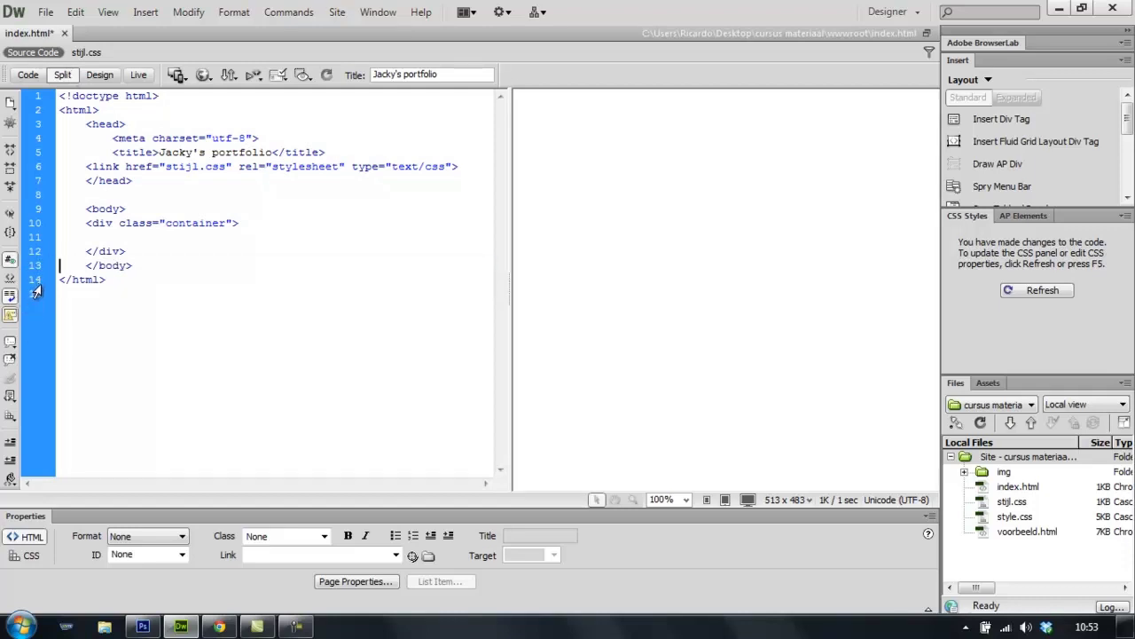
pyautogui.moveTo(26, 222); pyautogui.dragTo(36, 256)
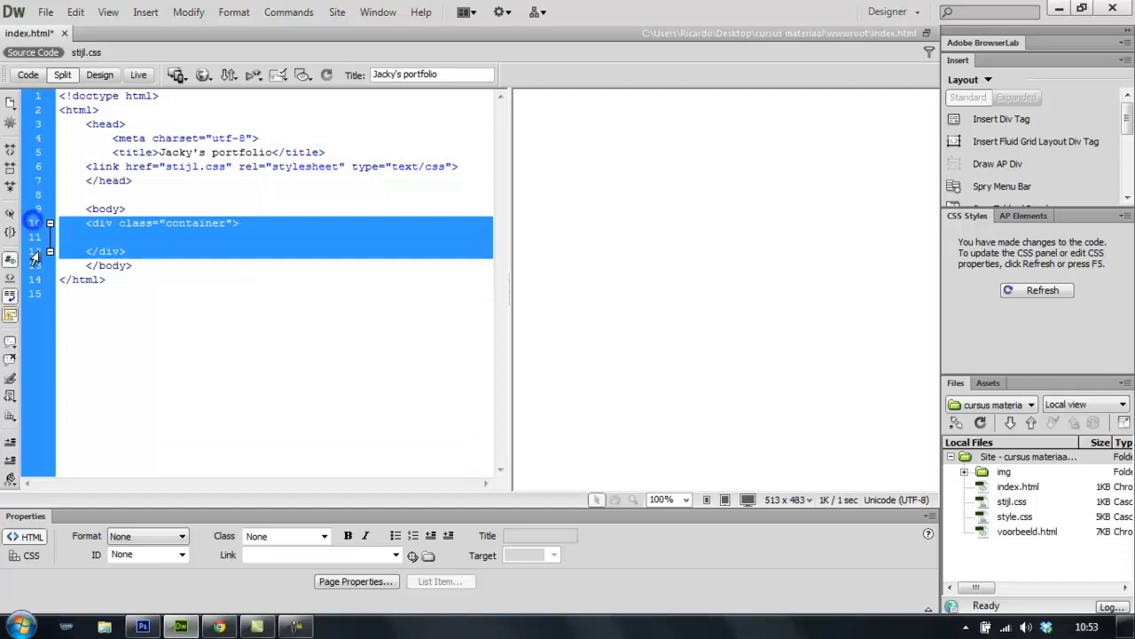
pyautogui.press('Tab')
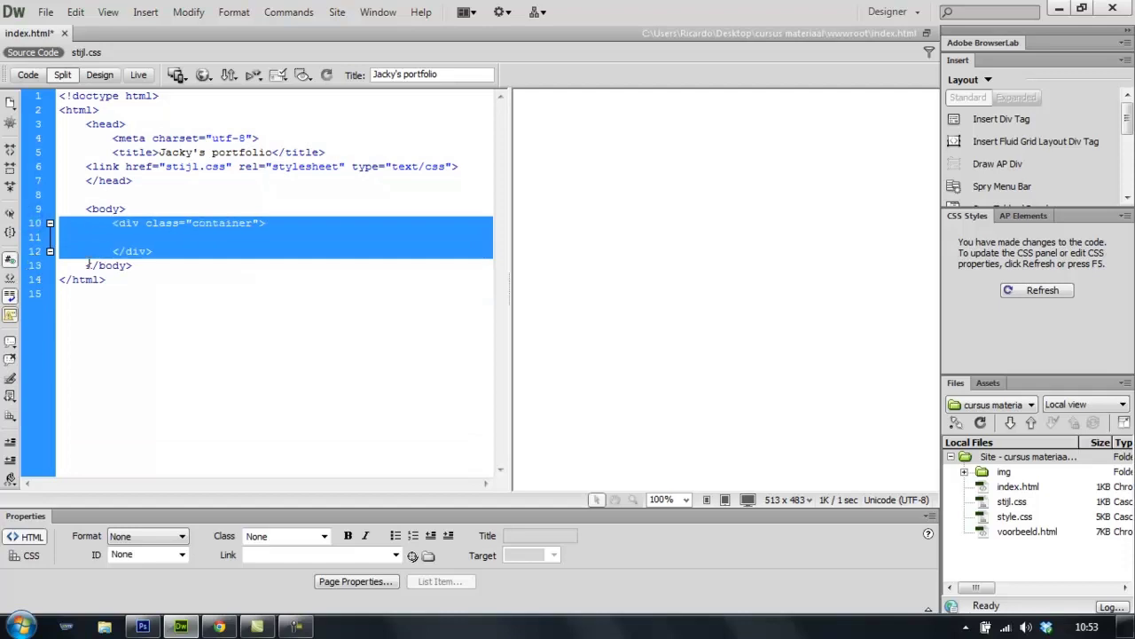
# Add a nested div with id "logo" and its closing tag inside the container div.
pyautogui.click(291, 221)
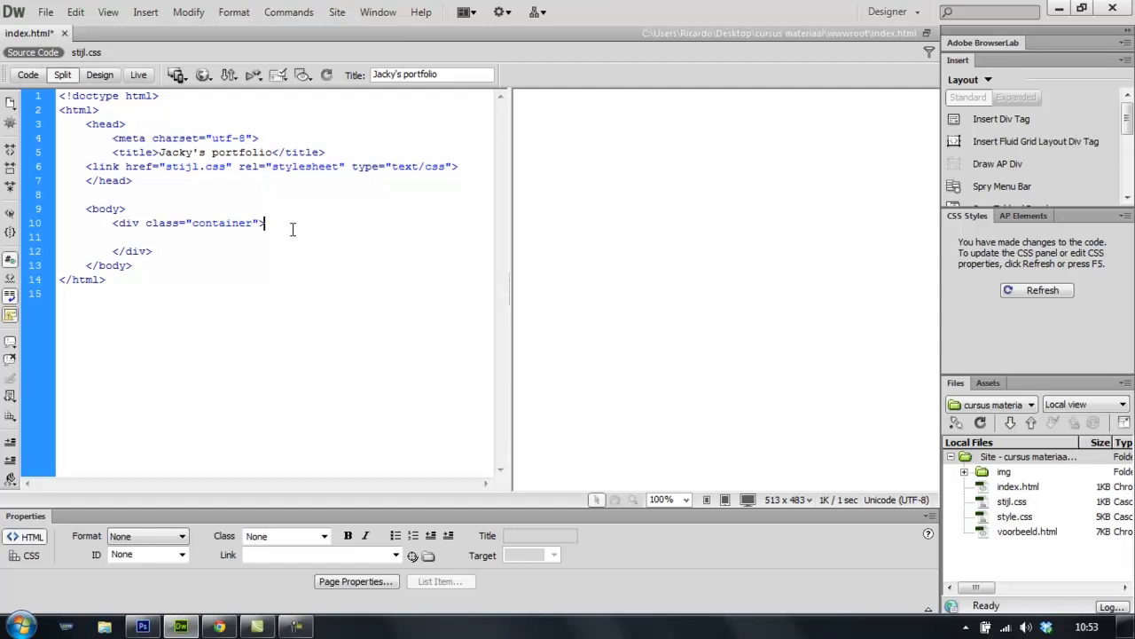
pyautogui.press('Return')
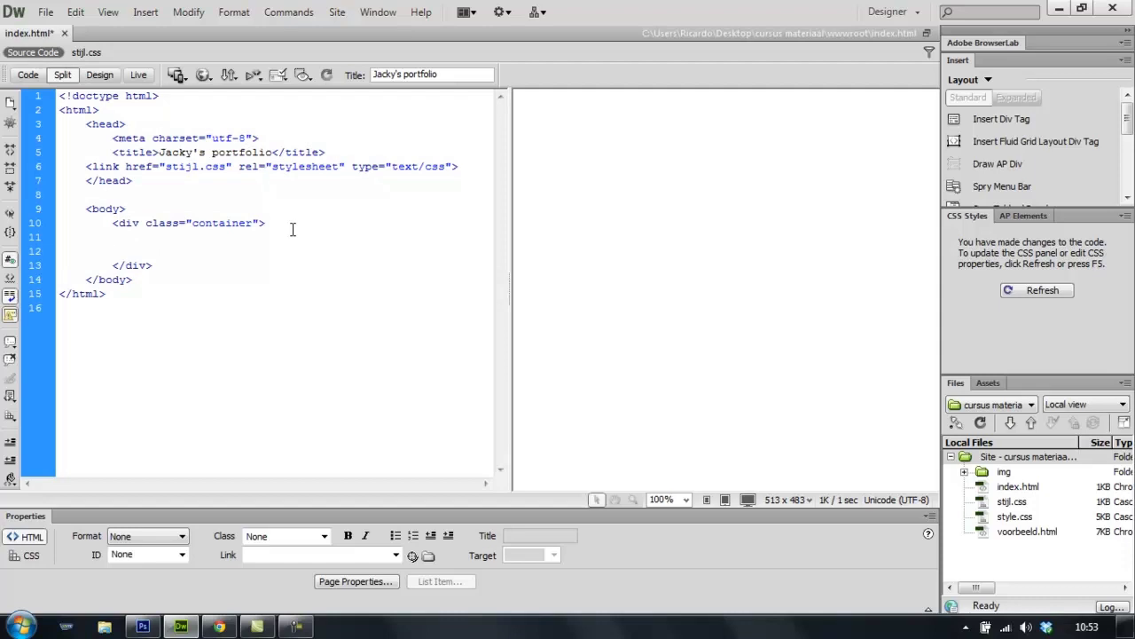
pyautogui.write('<')
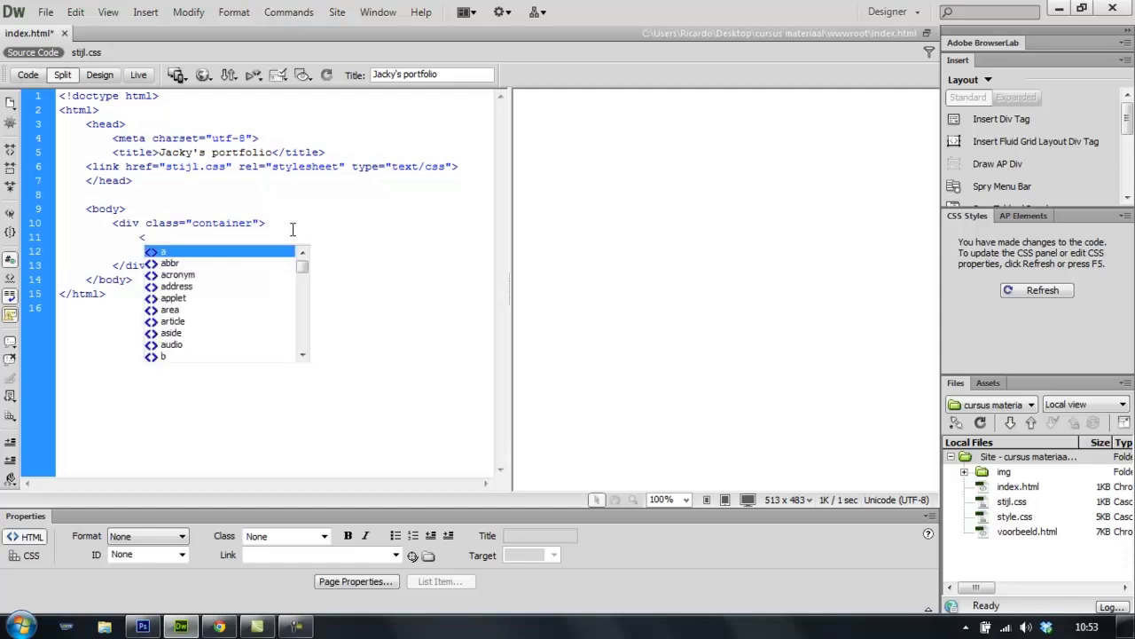
pyautogui.write('div ')
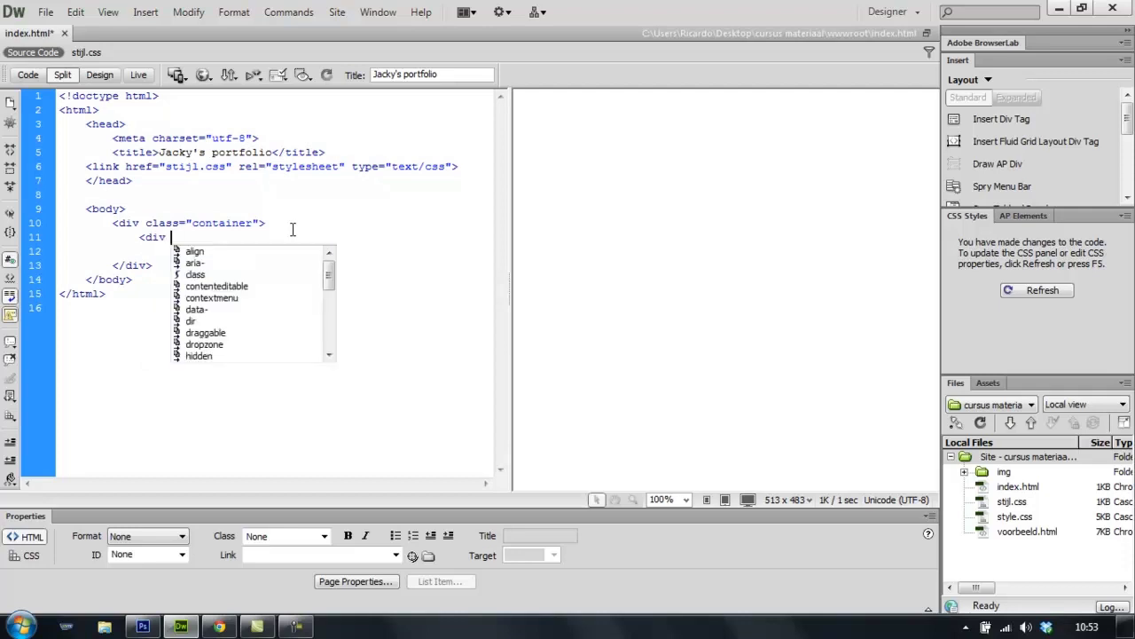
pyautogui.write('id')
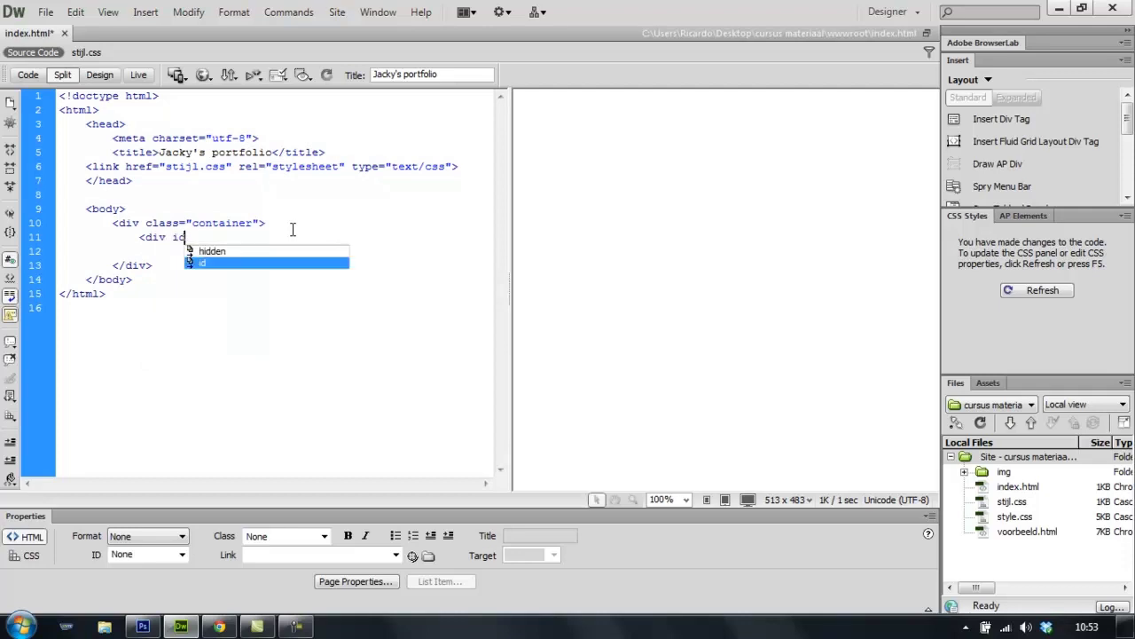
pyautogui.press('Return')
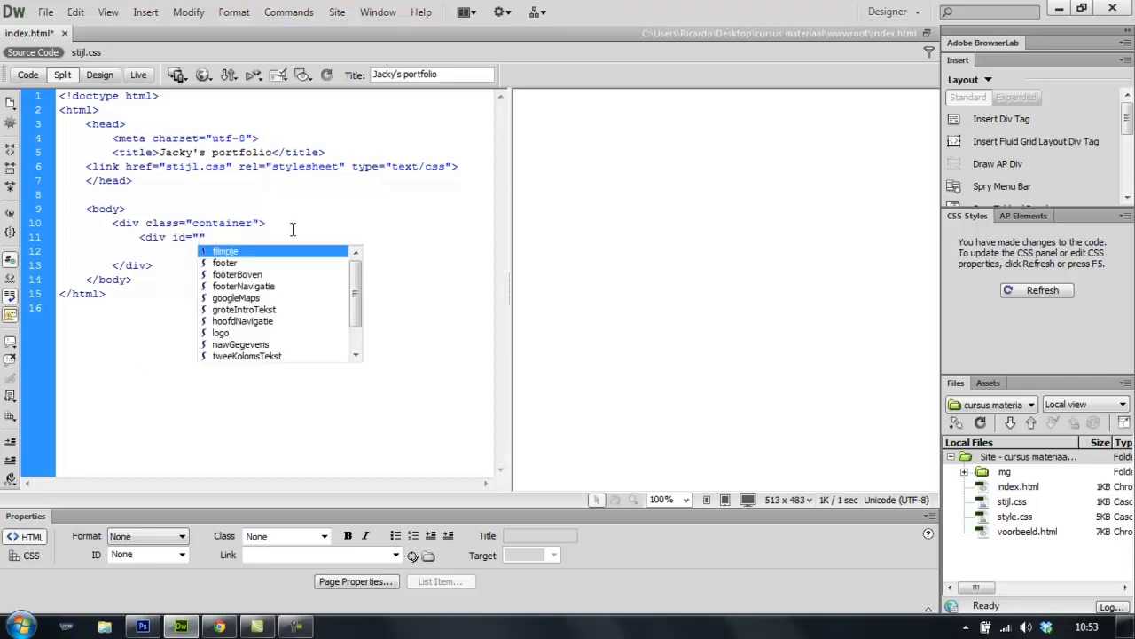
pyautogui.press('Down')
pyautogui.press('Down')
pyautogui.press('Down')
pyautogui.press('Down')
pyautogui.press('Down')
pyautogui.press('Down')
pyautogui.press('Down')
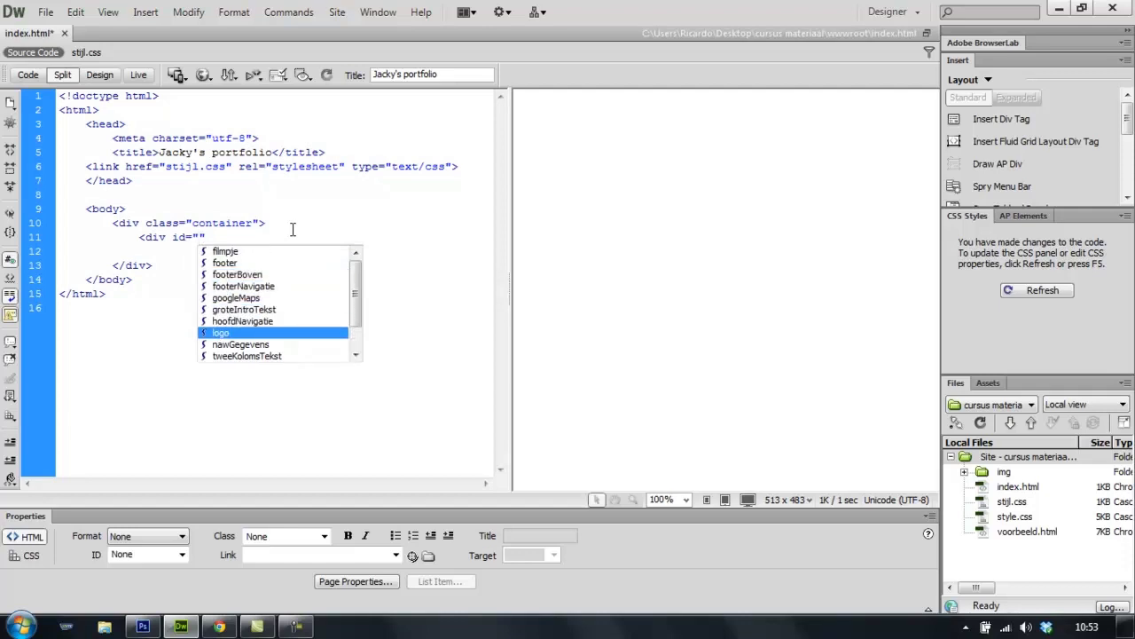
pyautogui.press('Return')
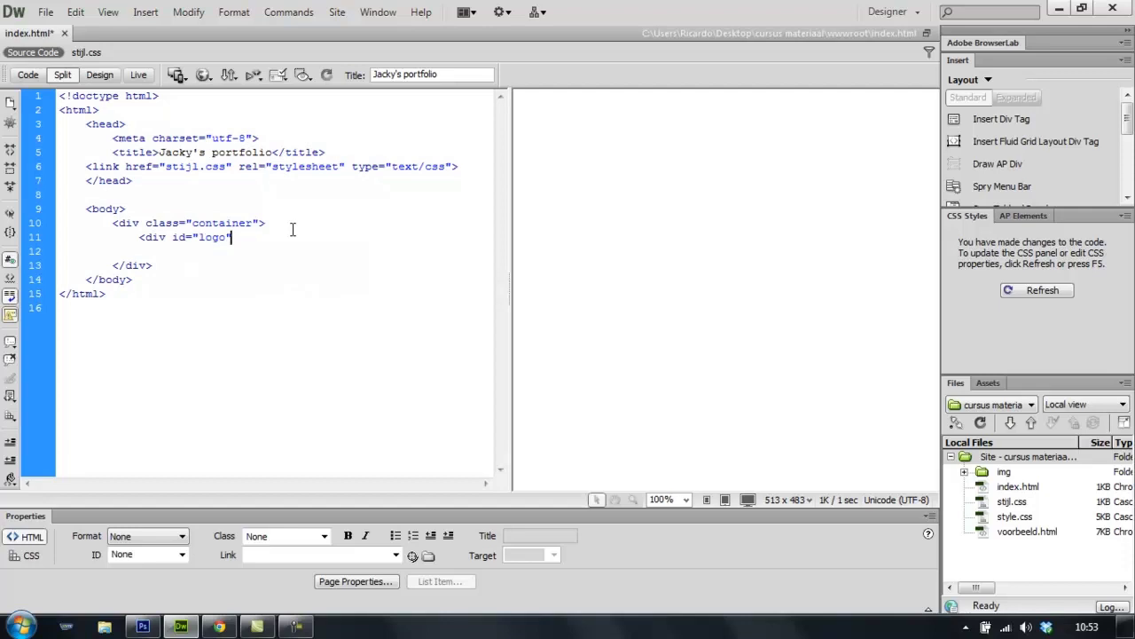
pyautogui.write('>')
pyautogui.press('Return')
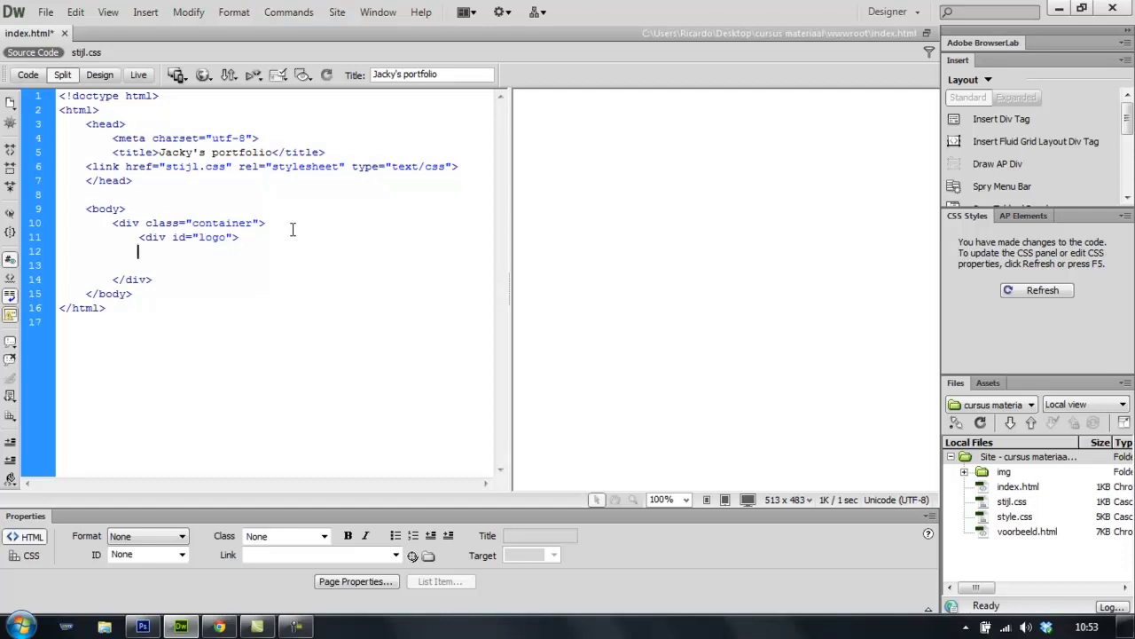
pyautogui.write('</div>')
# Add a div with id "hoofdNavigatie" and its closing tag directly below the logo div.
pyautogui.press('Return')
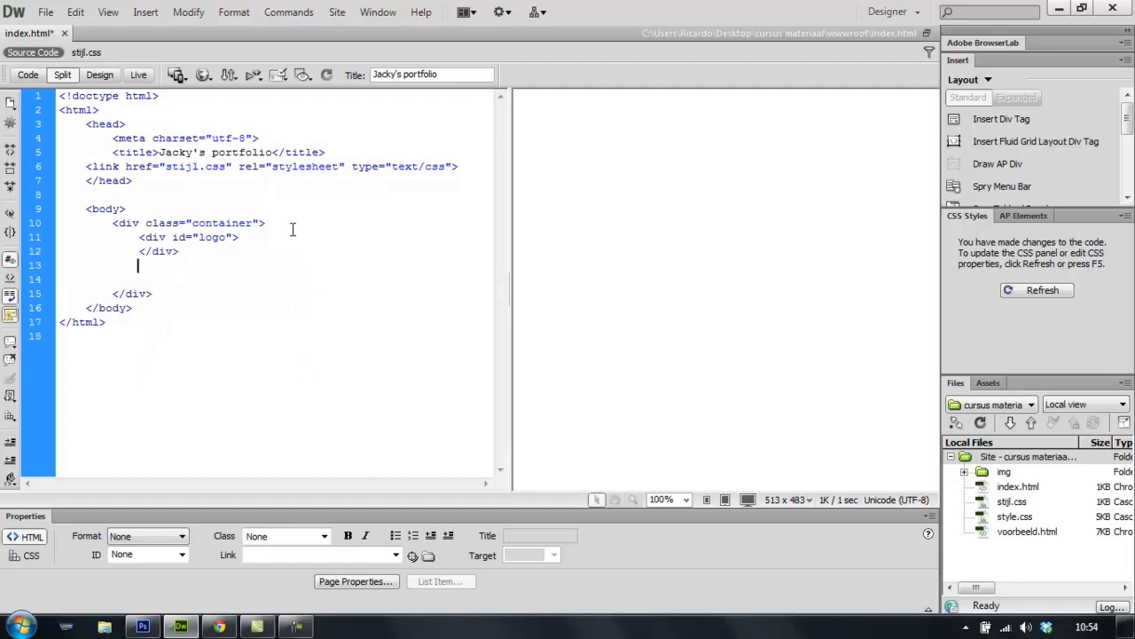
pyautogui.write('<div id')
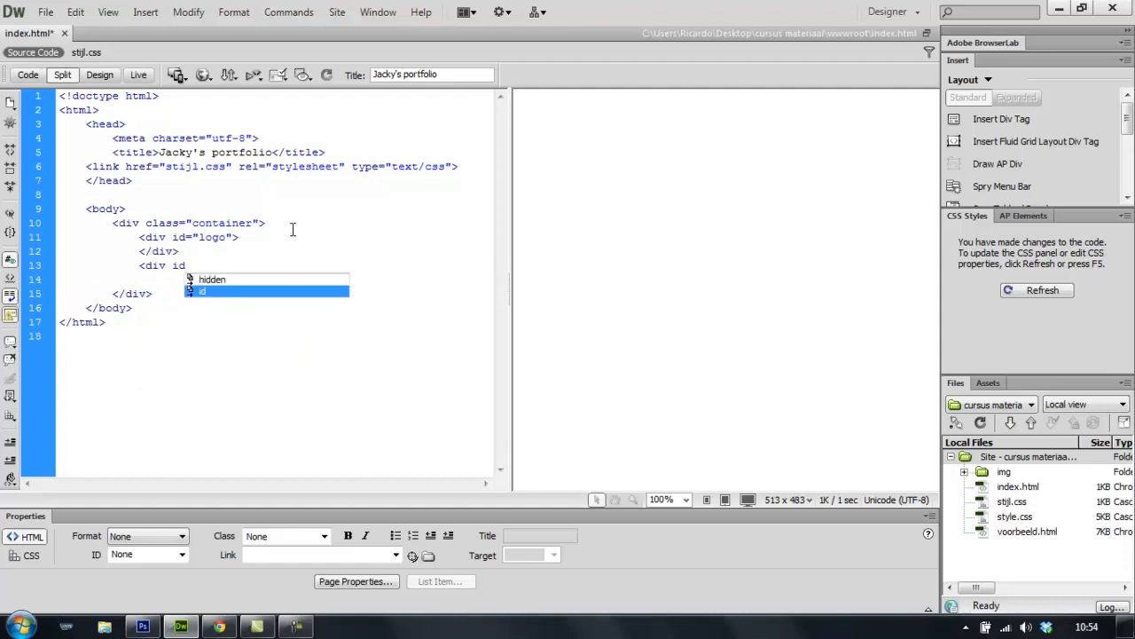
pyautogui.press('Return')
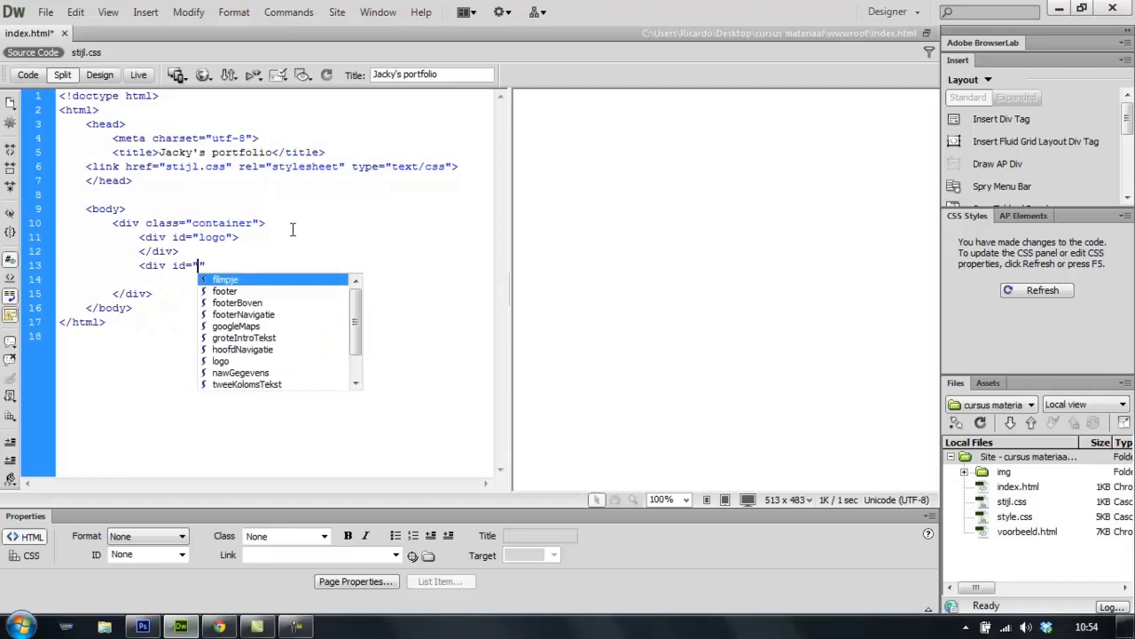
pyautogui.press('Down')
pyautogui.press('Down')
pyautogui.press('Down')
pyautogui.press('Down')
pyautogui.press('Down')
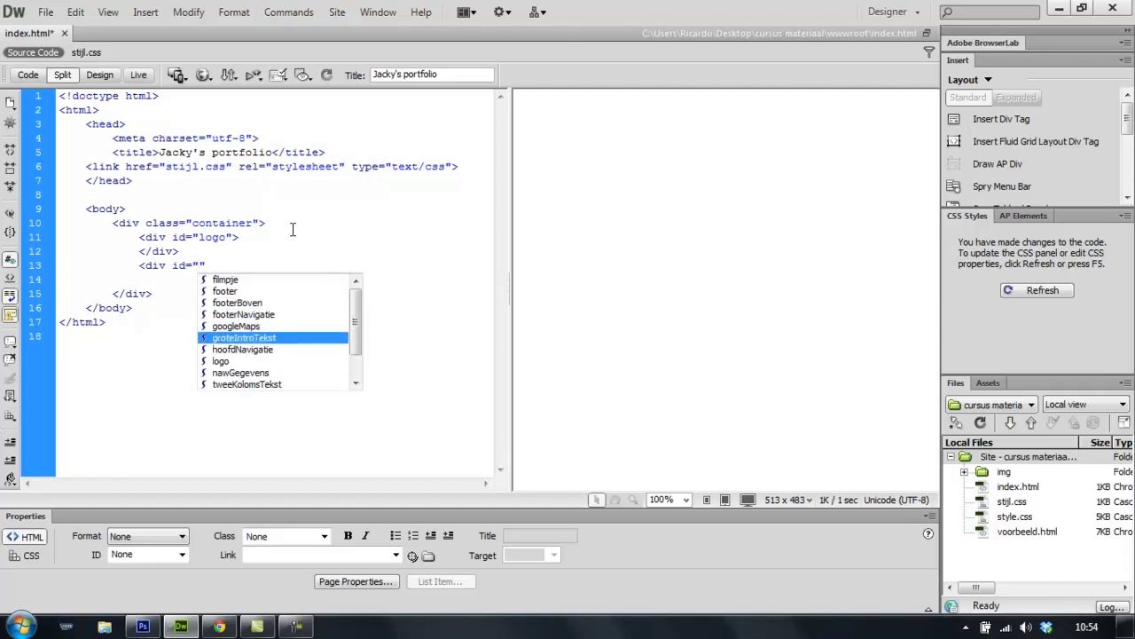
pyautogui.press('Down')
pyautogui.press('Return')
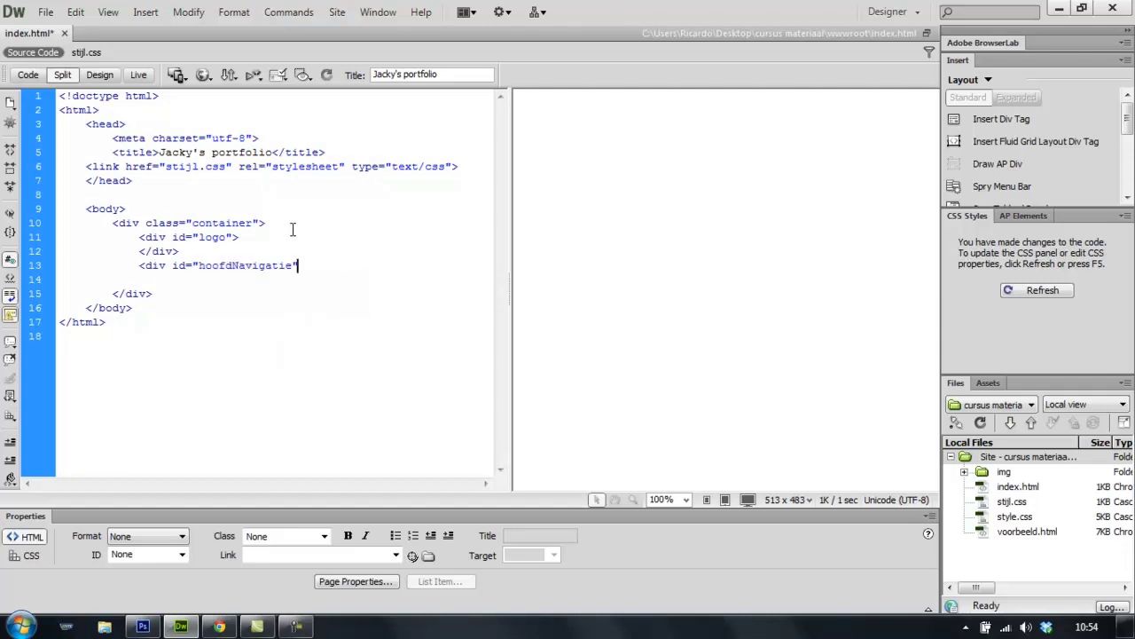
pyautogui.write('>')
pyautogui.press('Return')
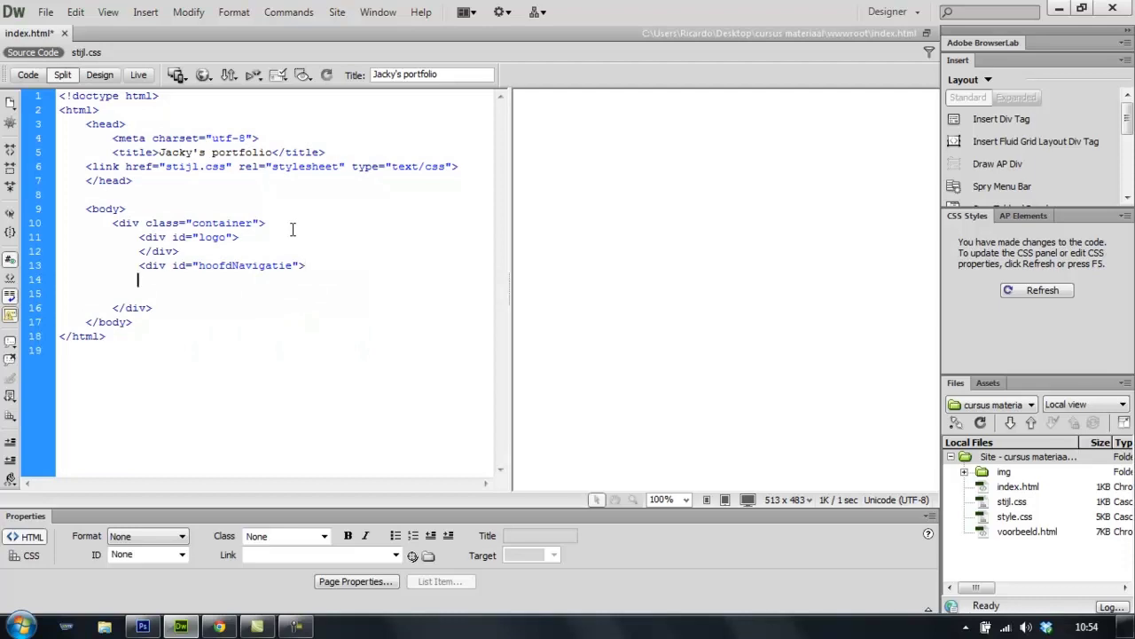
pyautogui.write('</')
# Insert an empty line inside the logo div, one between the logo and hoofdNavigatie divs, and one inside the hoofdNavigatie div.
pyautogui.press('Up')
pyautogui.press('Up')
pyautogui.press('Up')
pyautogui.press('Left')
pyautogui.press('Left')
pyautogui.press('Left')
pyautogui.press('Left')
pyautogui.press('Left')
pyautogui.press('Down')
pyautogui.press('Down')
pyautogui.press('Up')
pyautogui.press('Left')
pyautogui.press('Return')
pyautogui.press('Down')
pyautogui.press('Return')
pyautogui.press('Down')
pyautogui.press('Return')
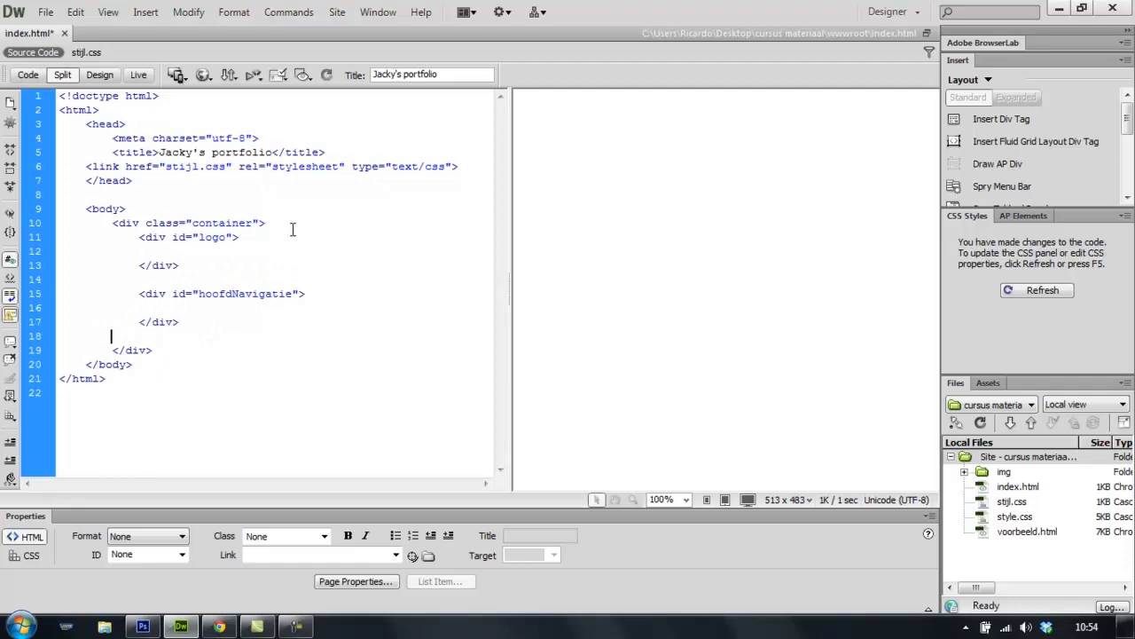
# Add a div with id "groteIntroTekst" and its closing tag below the hoofdNavigatie div, with an empty line above and inside it.
pyautogui.press('Left')
pyautogui.press('Left')
pyautogui.press('Left')
pyautogui.press('Left')
pyautogui.press('Left')
pyautogui.press('Left')
pyautogui.press('Left')
pyautogui.press('Left')
pyautogui.press('Return')
pyautogui.press('Return')
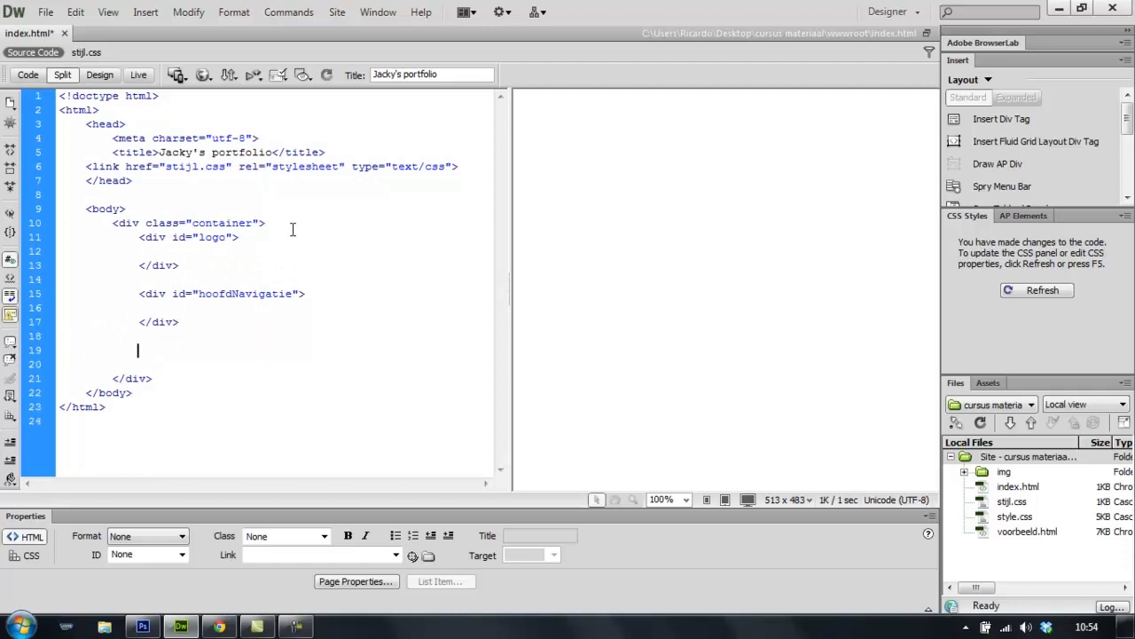
pyautogui.write('<')
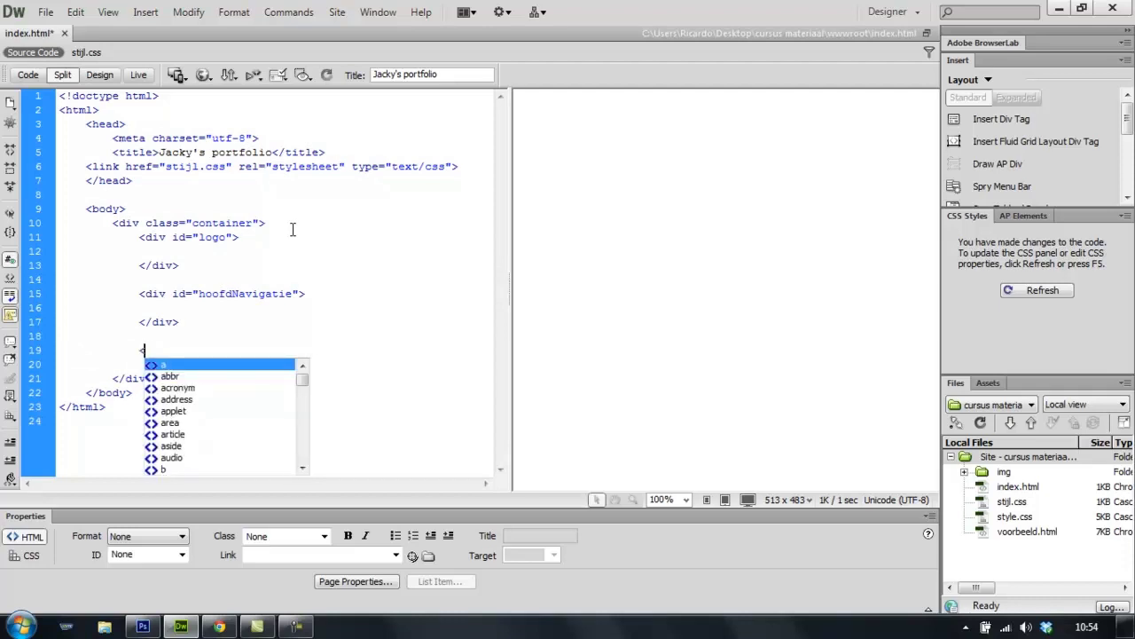
pyautogui.write('div id')
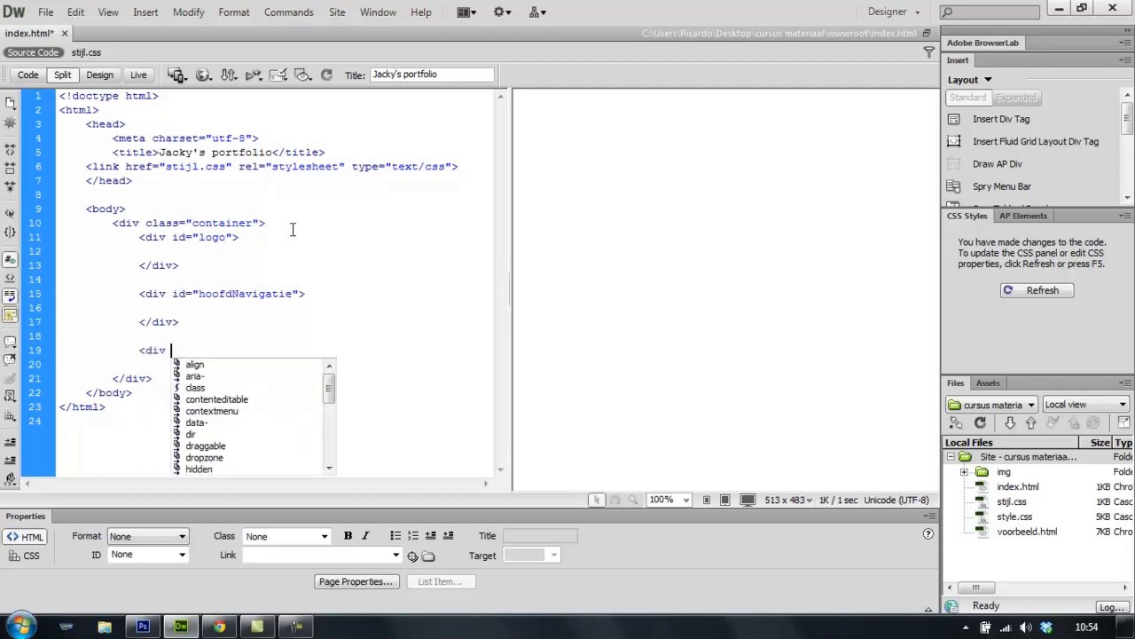
pyautogui.press('Return')
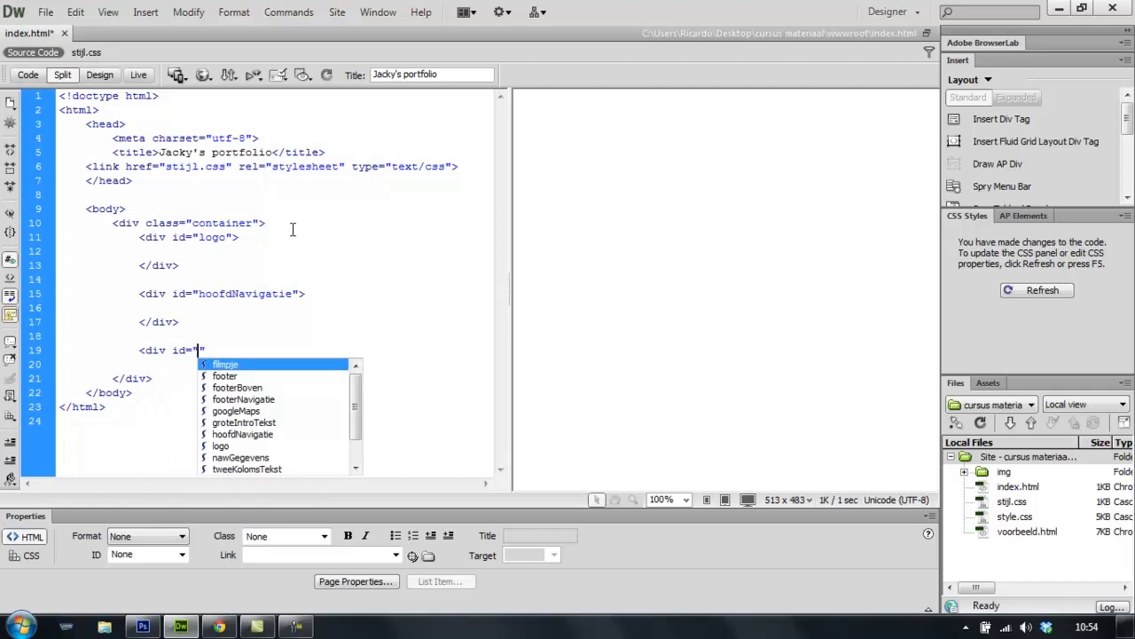
pyautogui.press('Down')
pyautogui.press('Down')
pyautogui.press('Down')
pyautogui.press('Down')
pyautogui.press('Down')
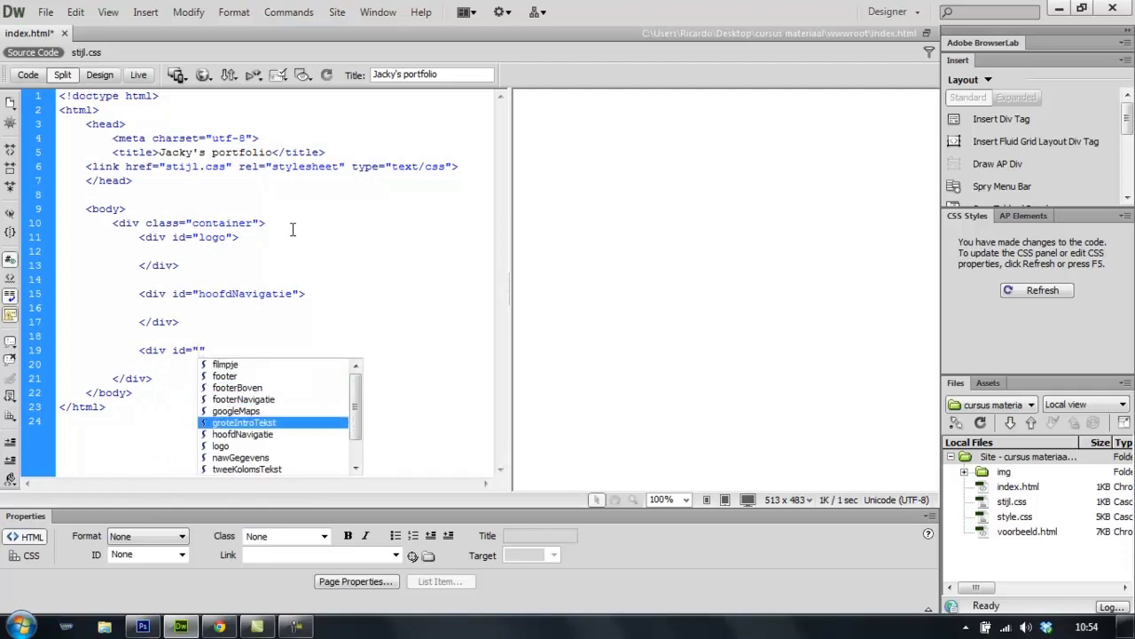
pyautogui.press('Return')
pyautogui.write('>')
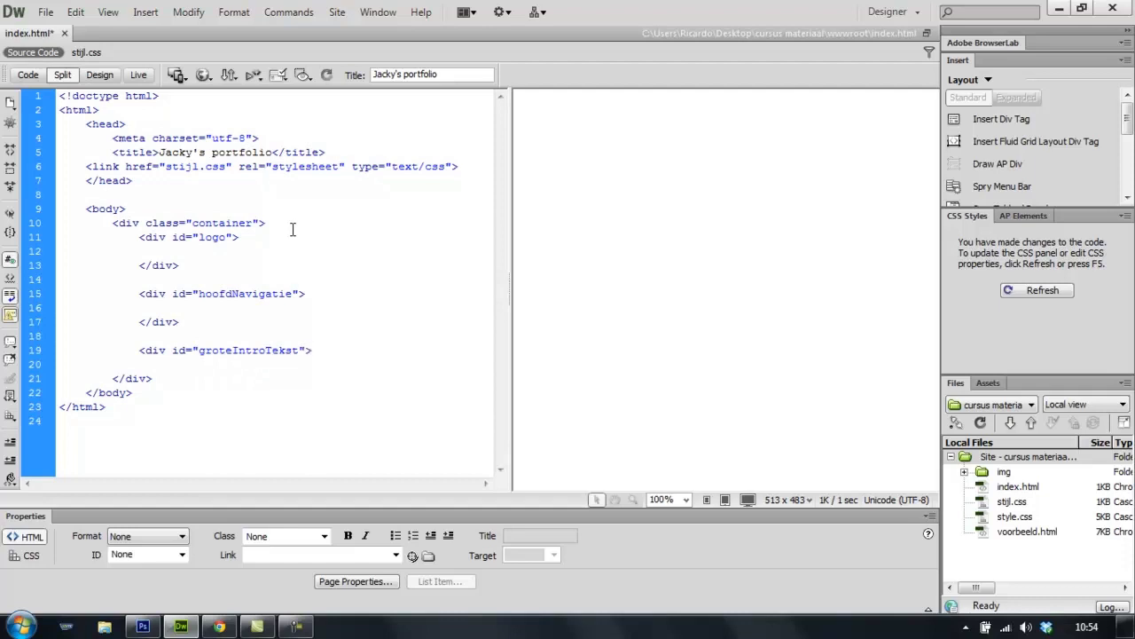
pyautogui.press('Return')
pyautogui.press('Return')
pyautogui.write('</div>')
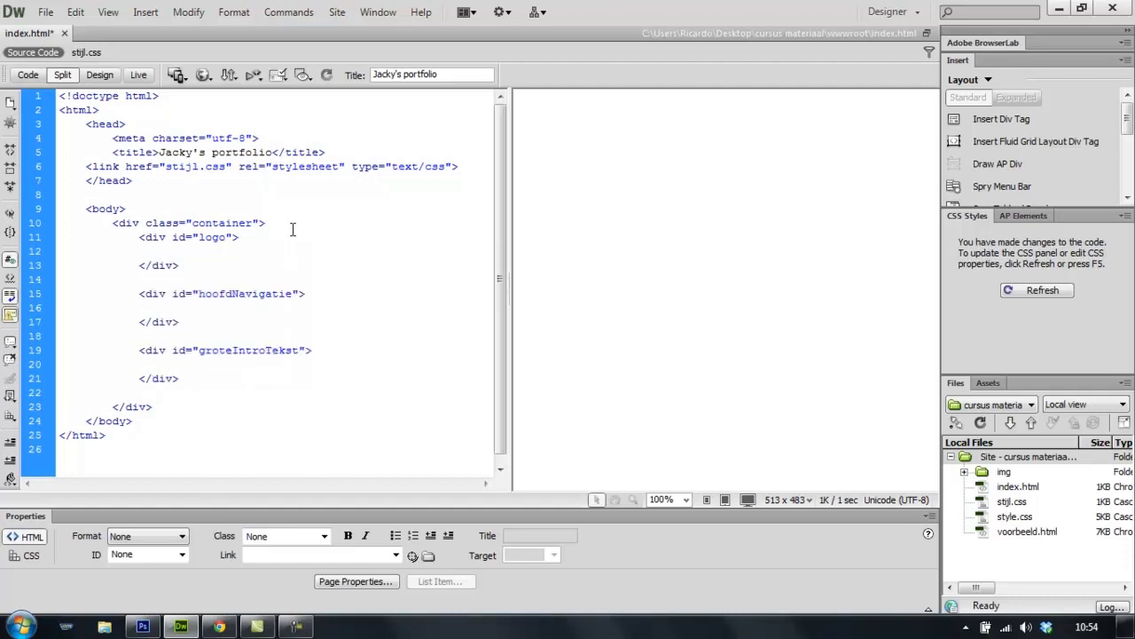
# Look at the full page design in Photoshop and return to the index.html source code in Dreamweaver.
pyautogui.hotkey('alt', 'Tab')
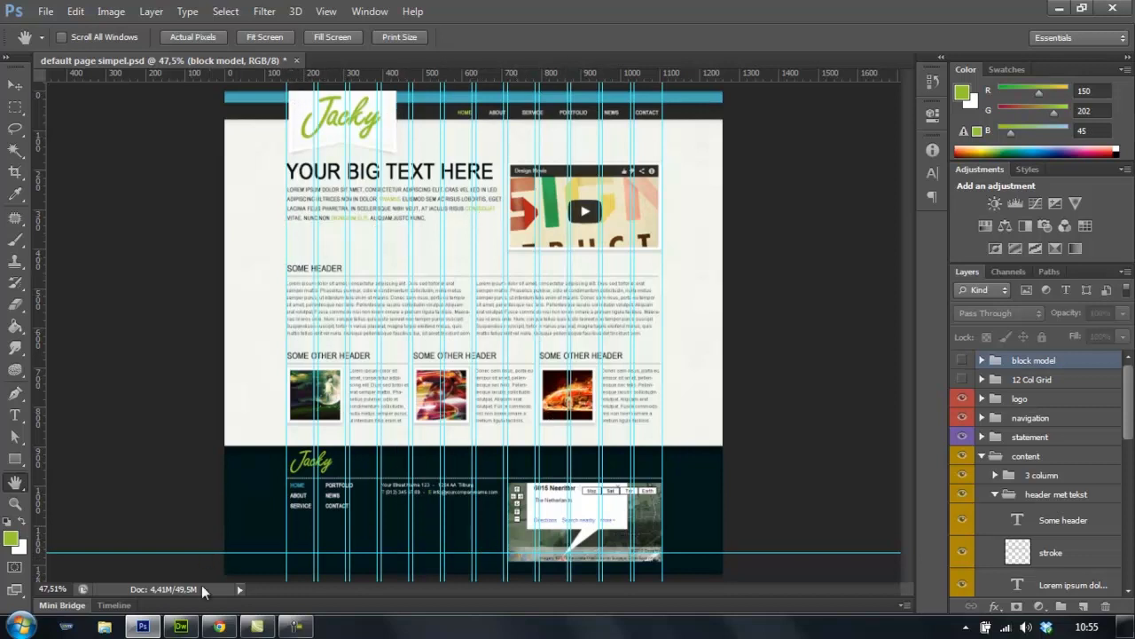
pyautogui.click(181, 626)
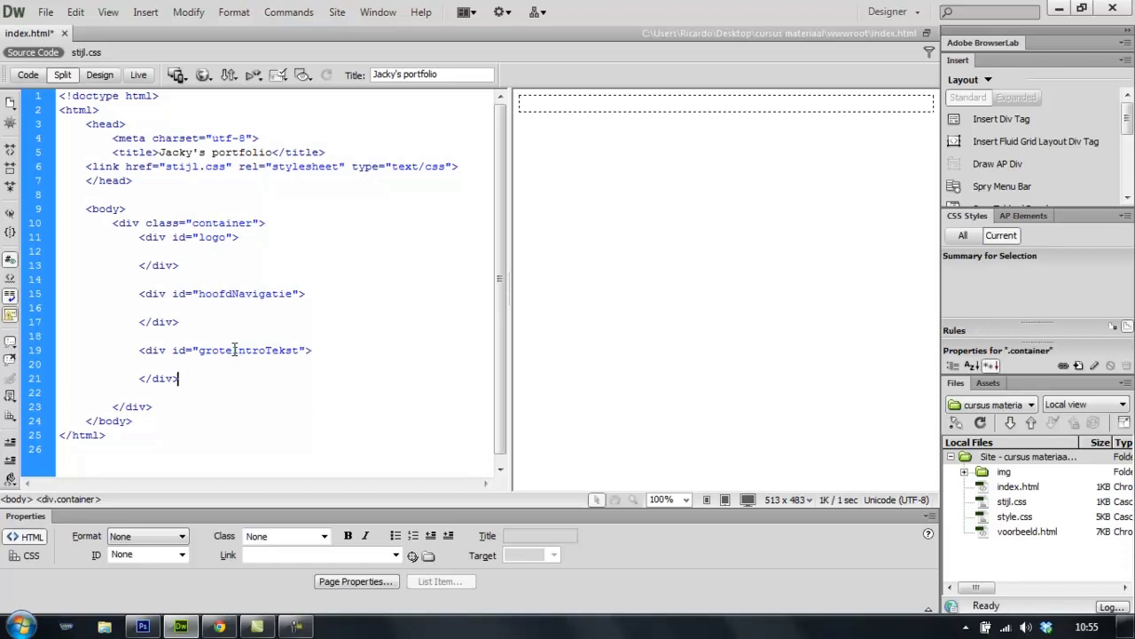
# Add a div with id "filmpje" and its closing tag below the groteIntroTekst div, with empty lines above, inside and below it.
pyautogui.press('Return')
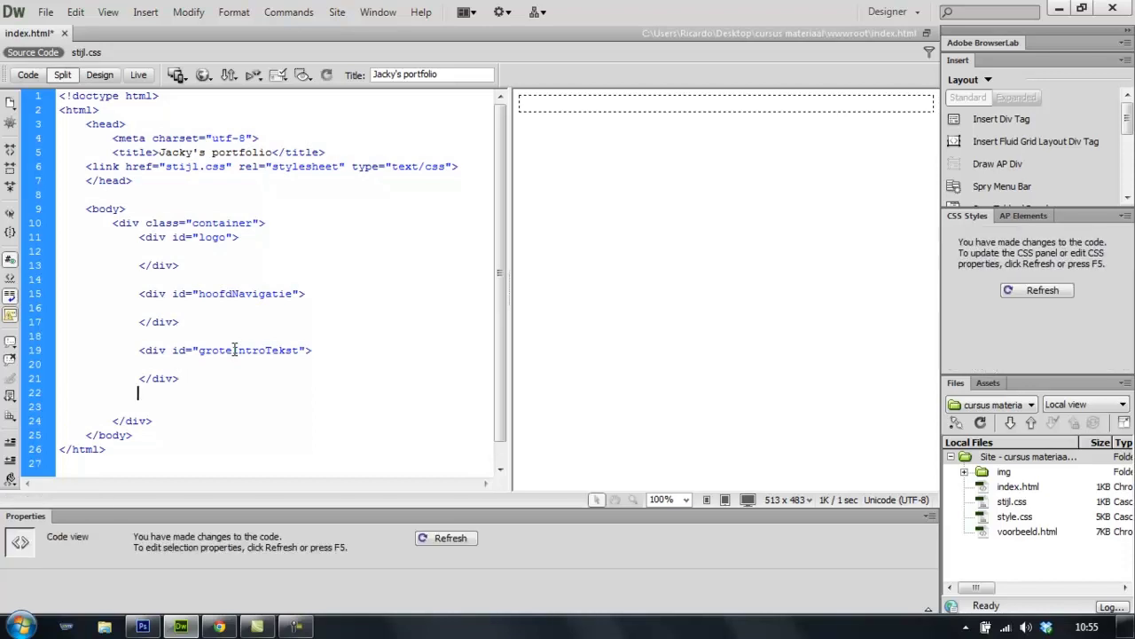
pyautogui.press('Return')
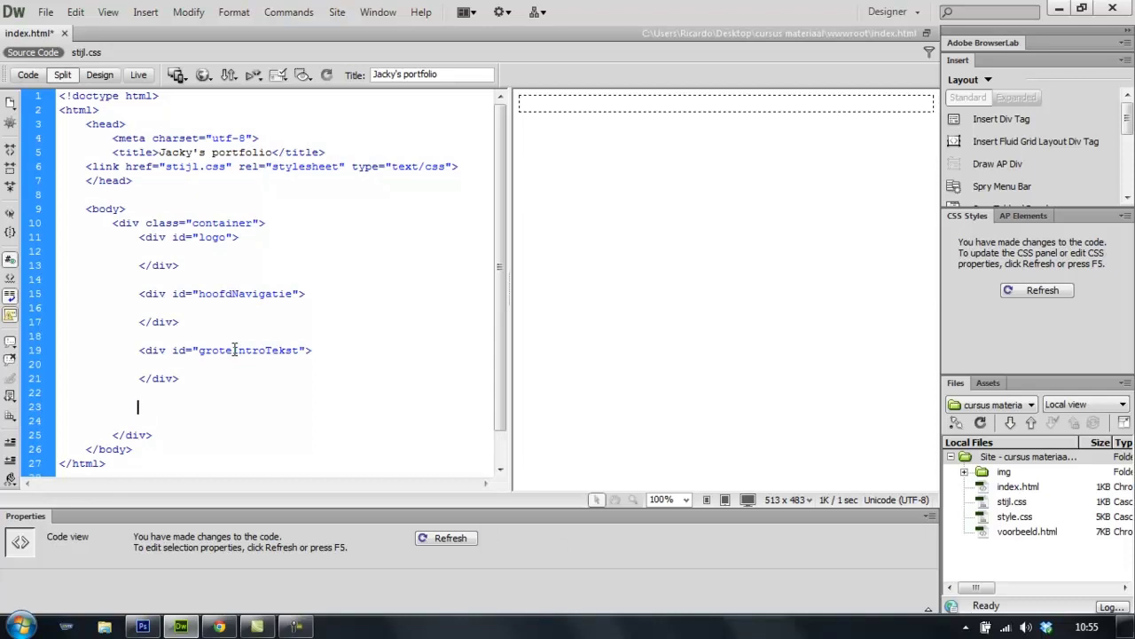
pyautogui.write('<div ')
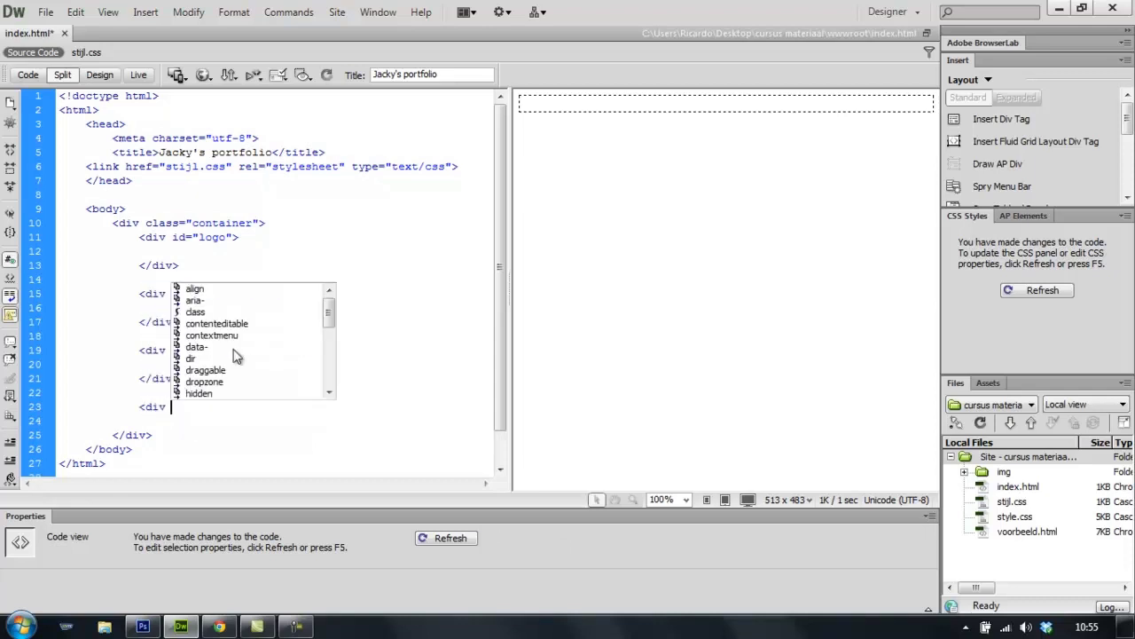
pyautogui.write('id')
pyautogui.press('Return')
pyautogui.press('Down')
pyautogui.press('Up')
pyautogui.press('Return')
pyautogui.write('>')
pyautogui.press('Return')
pyautogui.press('Return')
pyautogui.write('</')
pyautogui.press('Return')
pyautogui.press('Return')
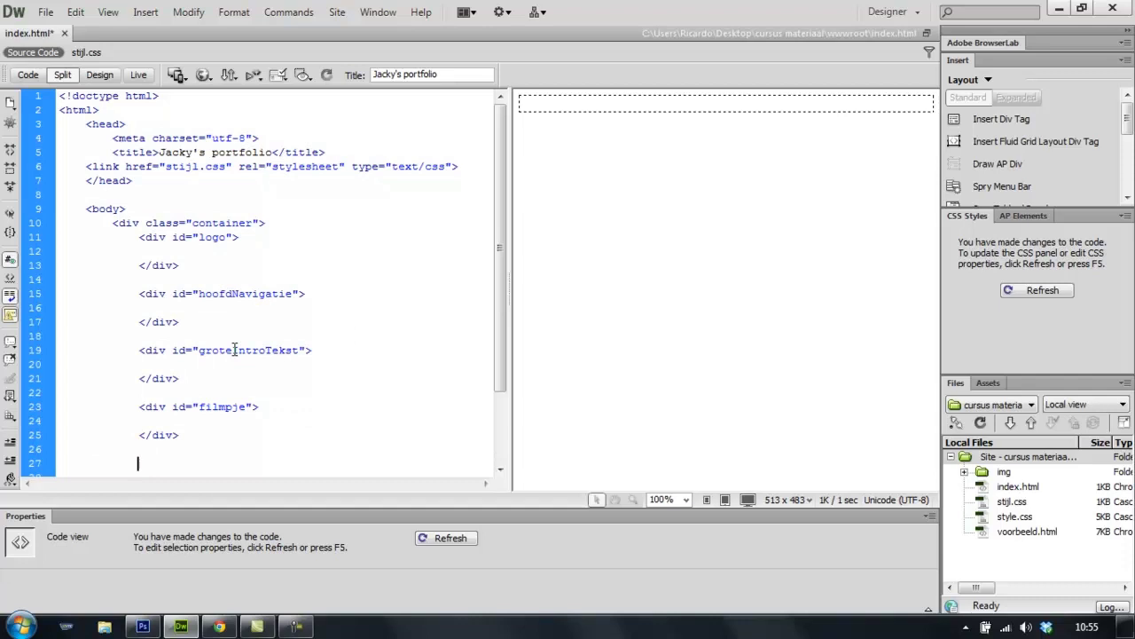
# Add an opening div tag with id "tweeKolomsTekst" below the filmpje div.
pyautogui.write('<div')
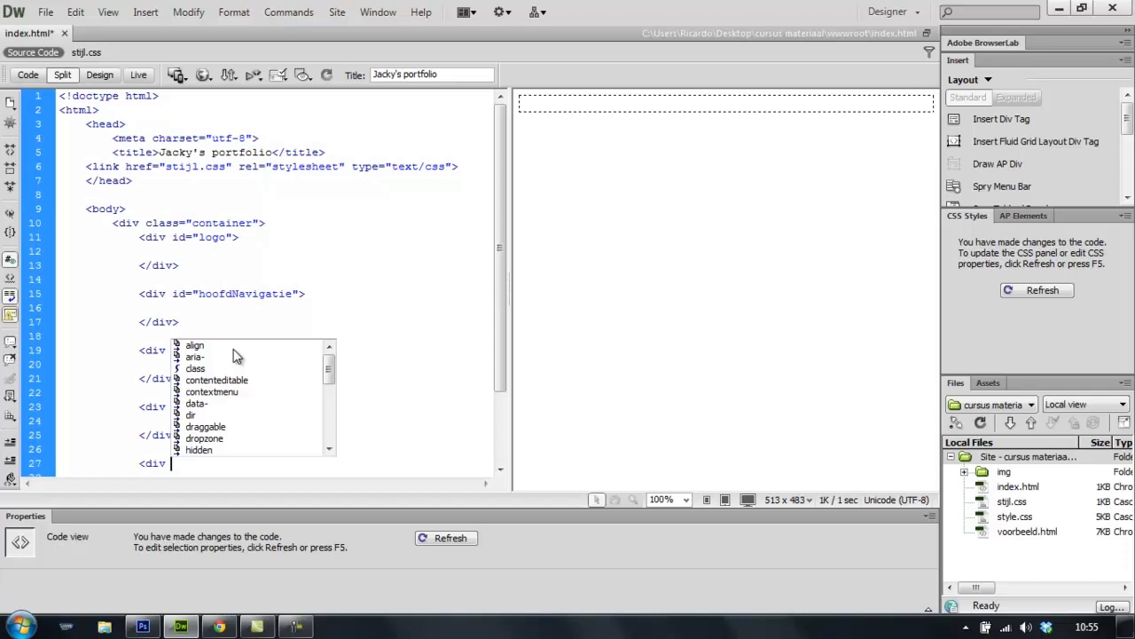
pyautogui.write(' id')
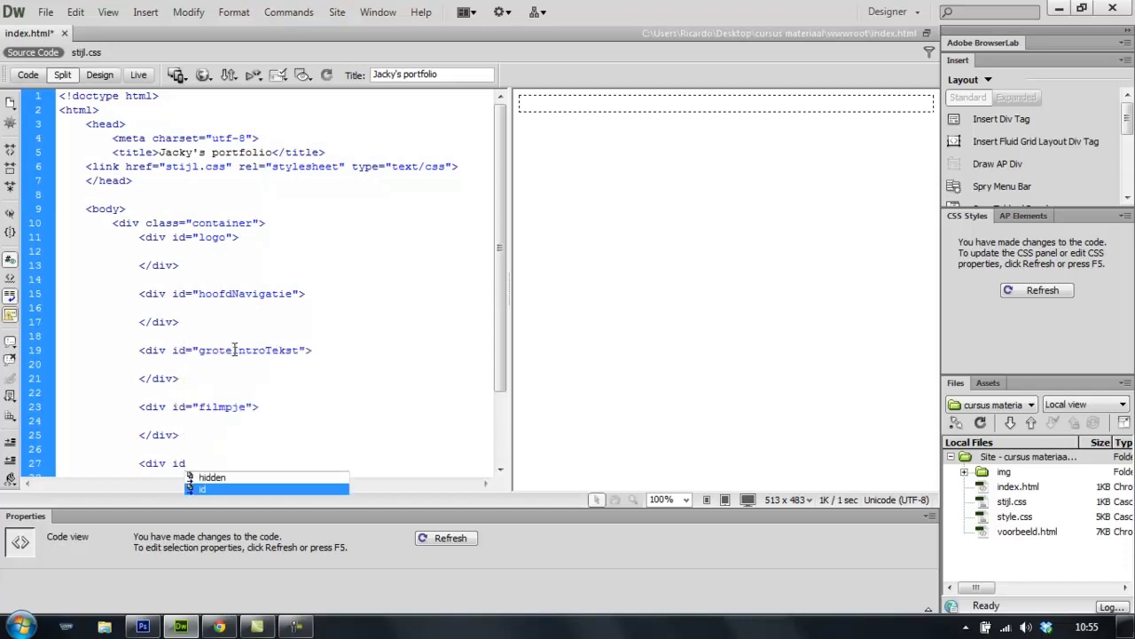
pyautogui.press('Return')
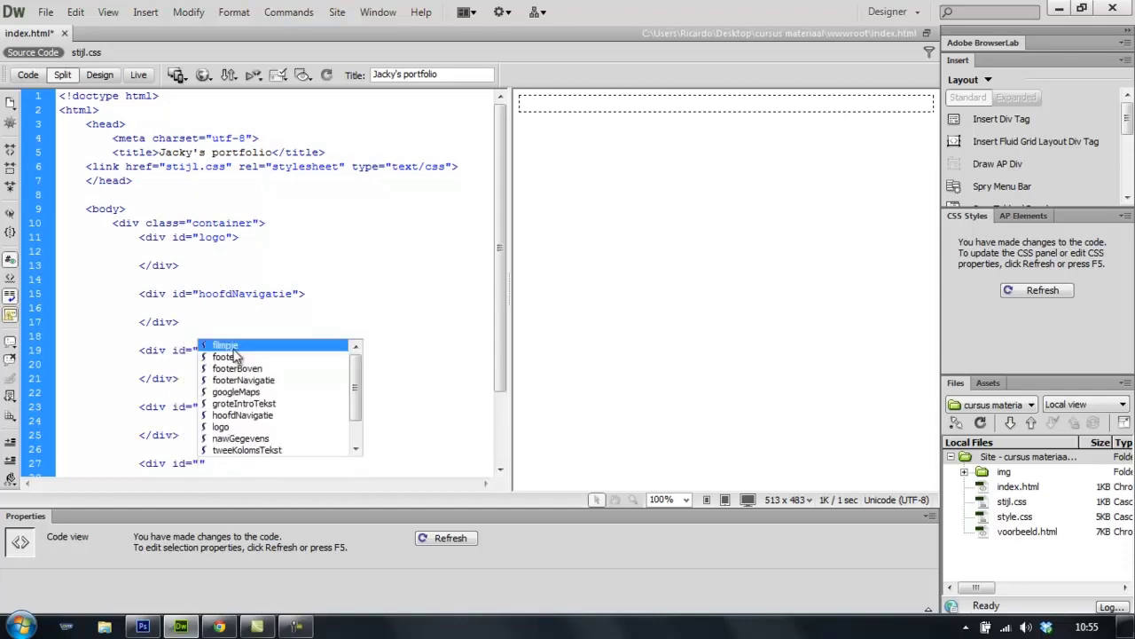
pyautogui.click(235, 356)
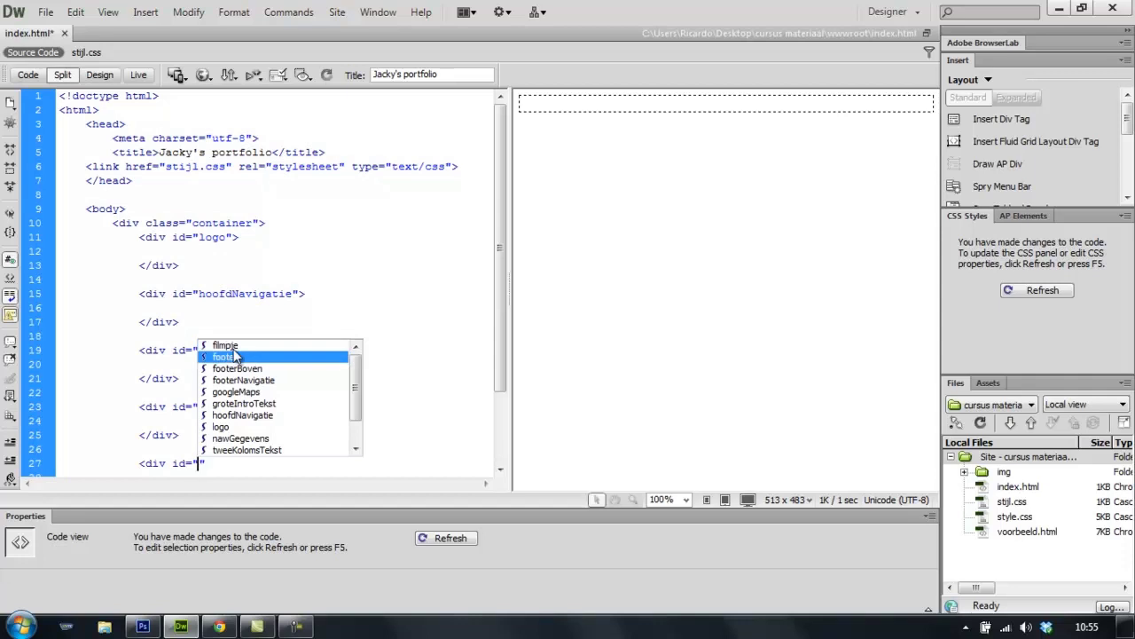
pyautogui.press('Down')
pyautogui.press('Down')
pyautogui.press('Down')
pyautogui.press('Down')
pyautogui.press('Down')
pyautogui.press('Down')
pyautogui.press('Down')
pyautogui.press('Down')
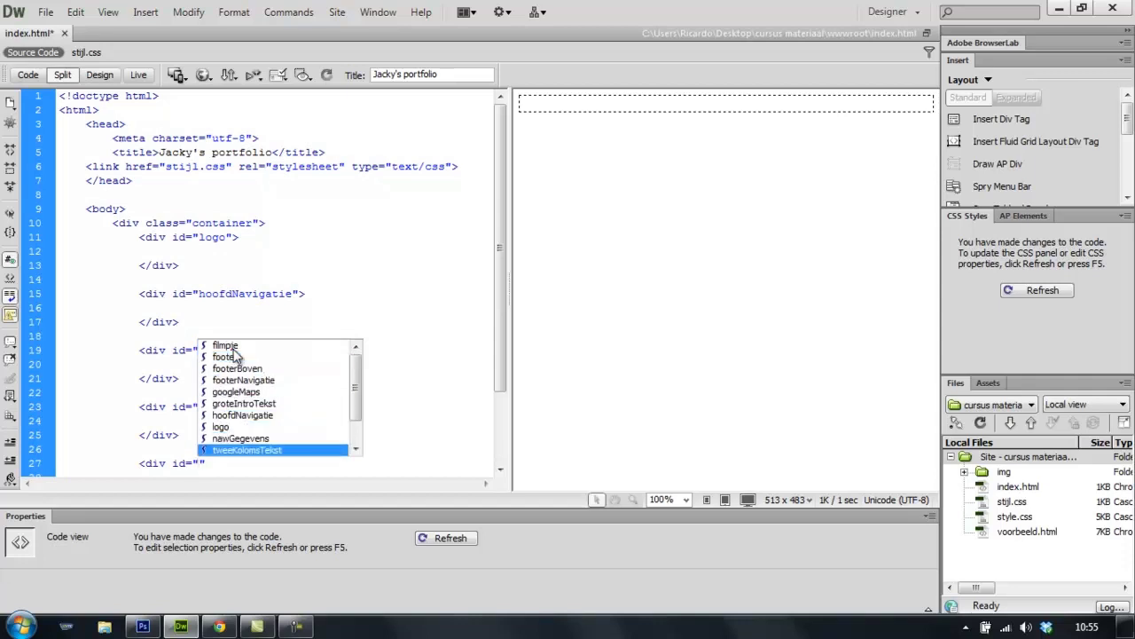
pyautogui.press('Return')
pyautogui.write('>')
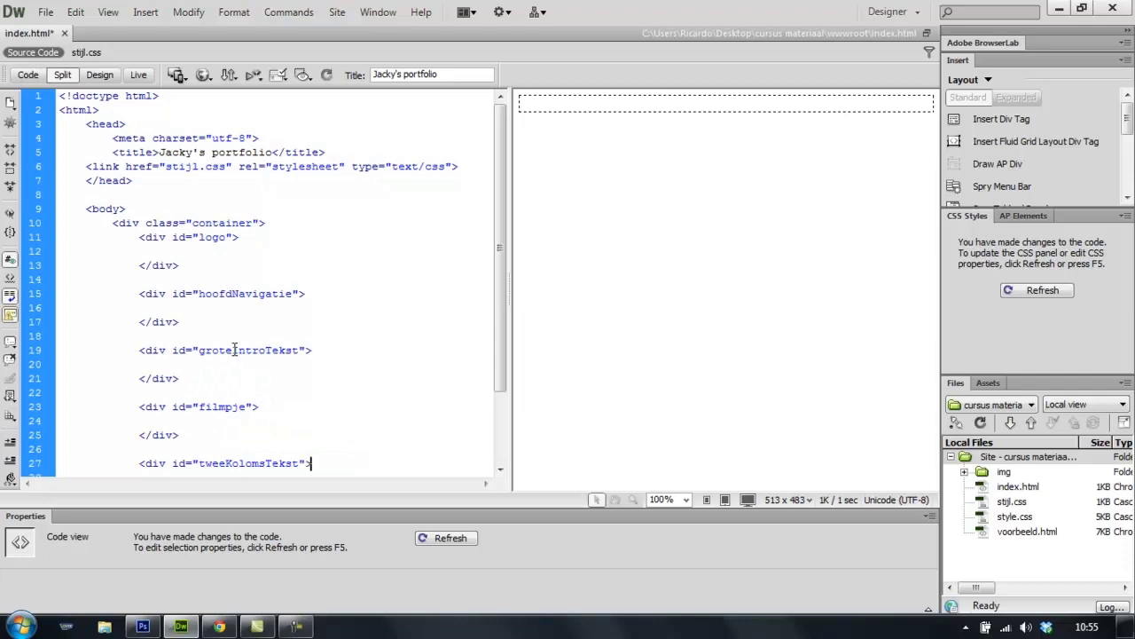
# Close the tweeKolomsTekst div with a closing tag, leaving an empty line inside it.
pyautogui.press('Return')
pyautogui.press('Return')
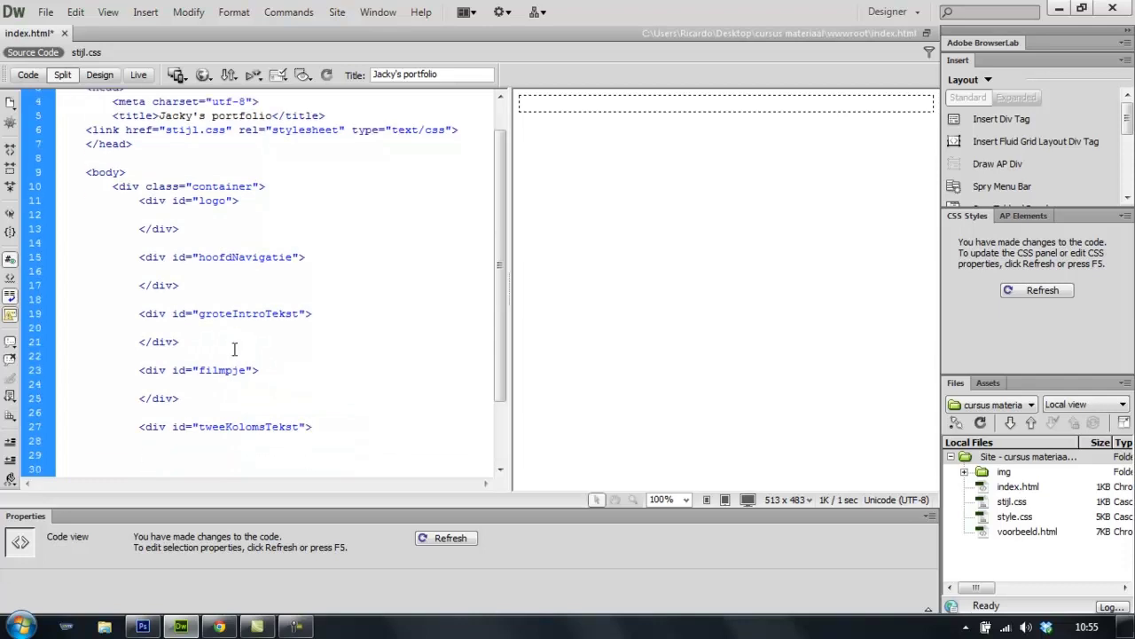
pyautogui.write('</div>')
pyautogui.press('Down')
pyautogui.press('Down')
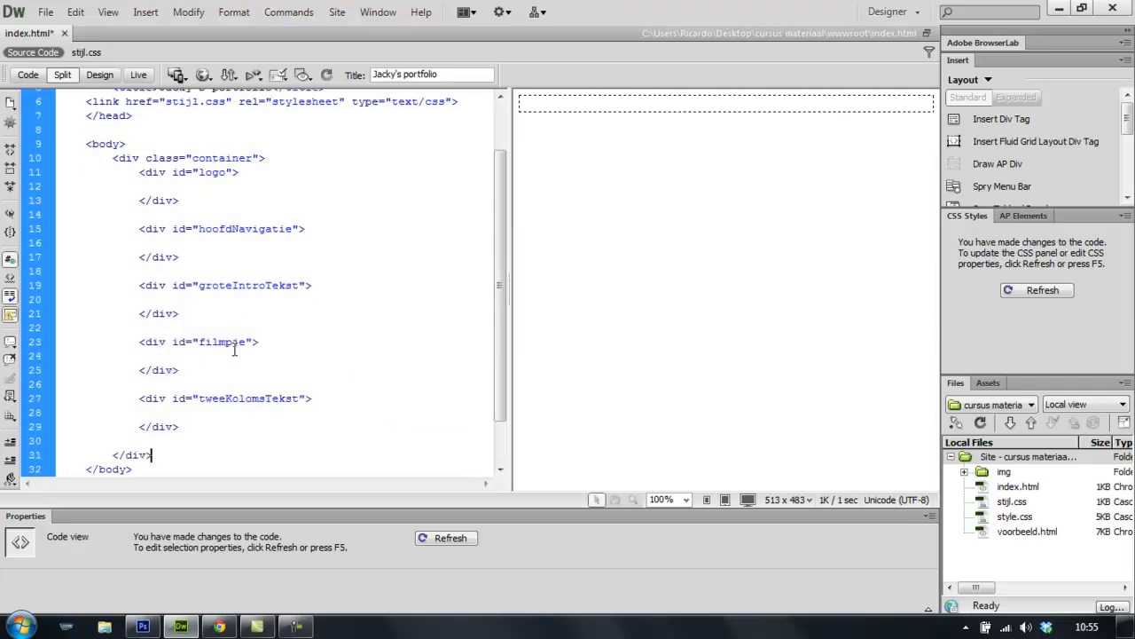
# Examine how the opening and closing tags of the container, filmpje and tweeKolomsTekst divs pair up and nest.
pyautogui.press('Up')
pyautogui.click(35, 457)
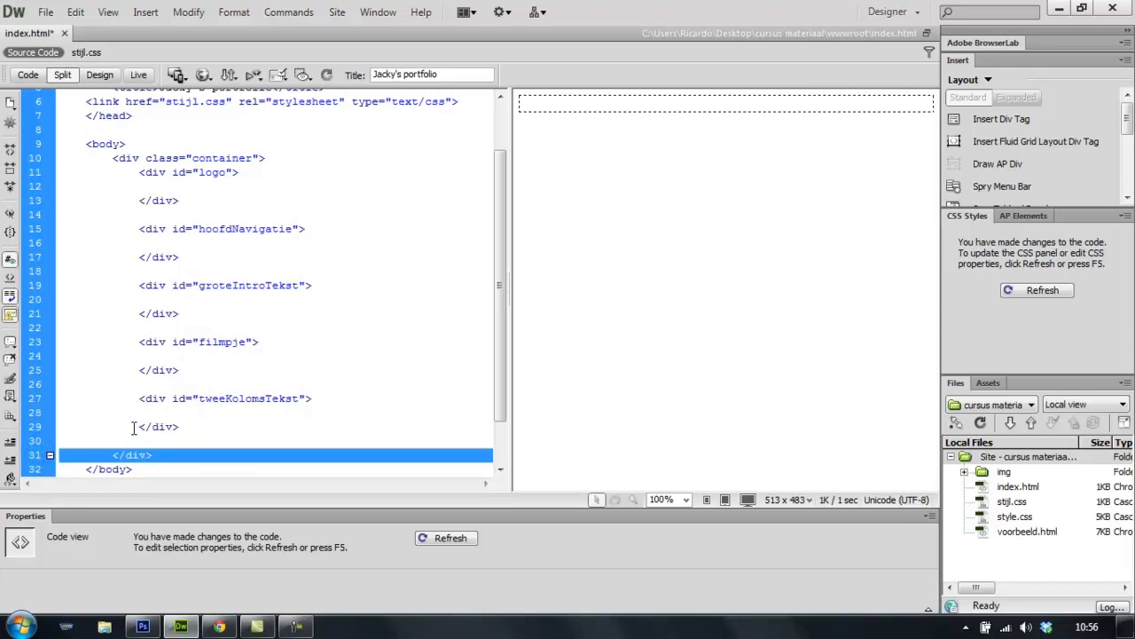
pyautogui.moveTo(134, 428); pyautogui.dragTo(183, 429)
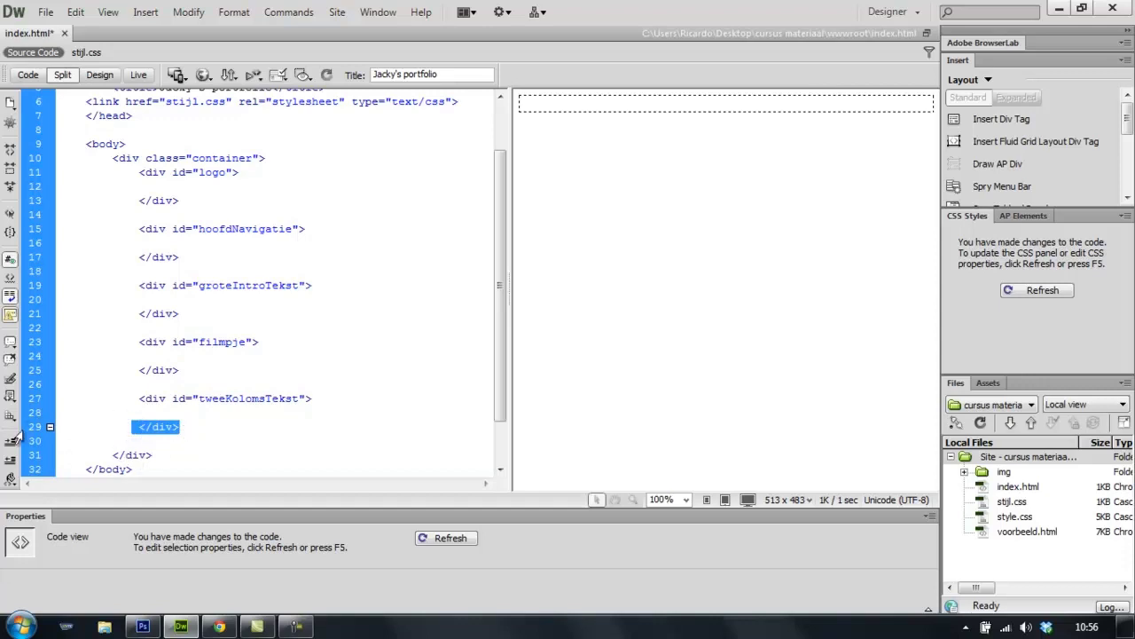
pyautogui.click(181, 427)
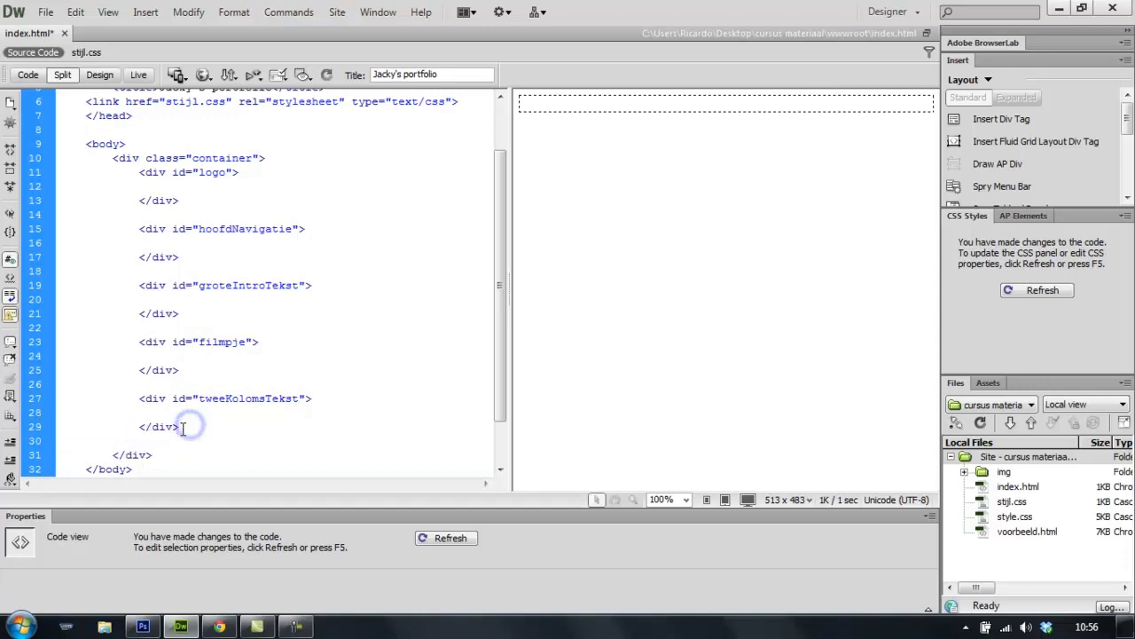
pyautogui.hotkey('ctrl', '[')
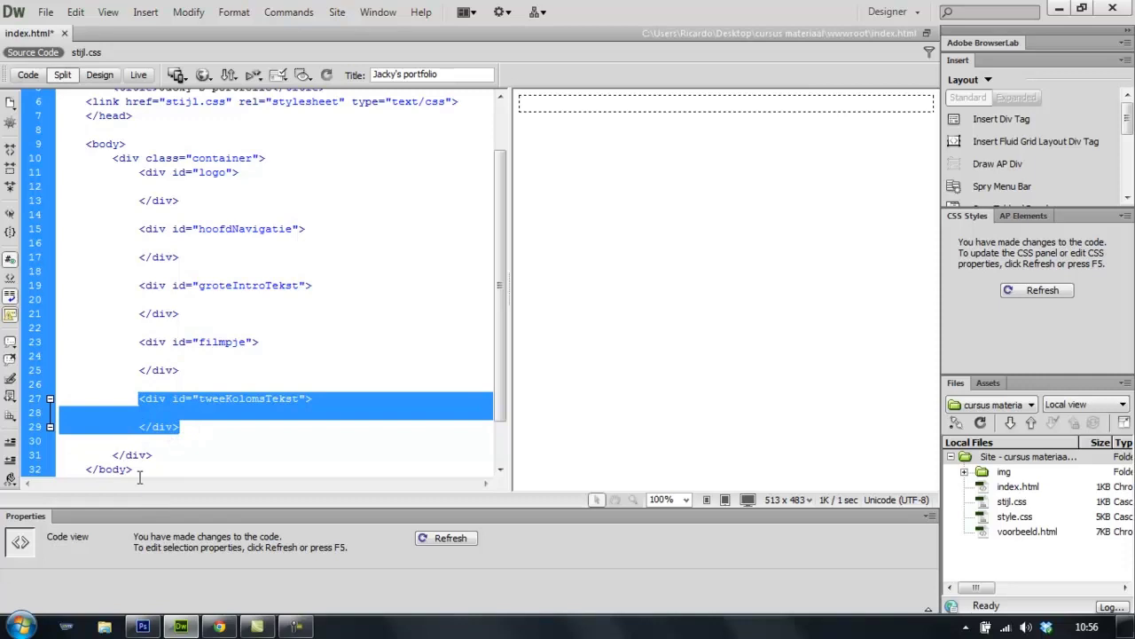
pyautogui.moveTo(154, 455); pyautogui.dragTo(113, 157)
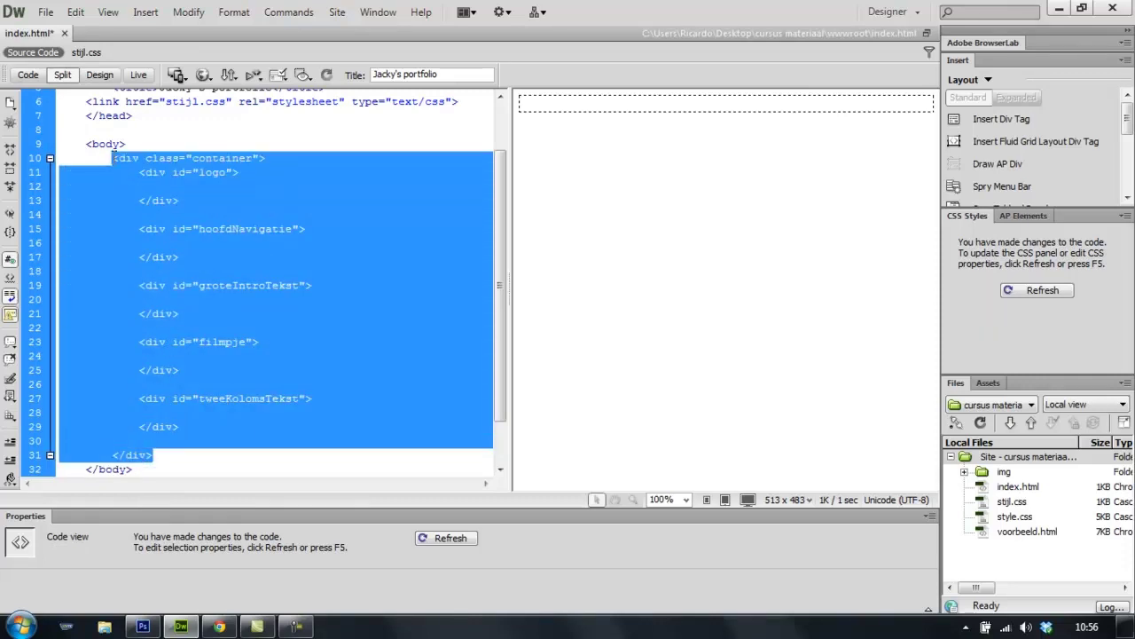
pyautogui.click(113, 158)
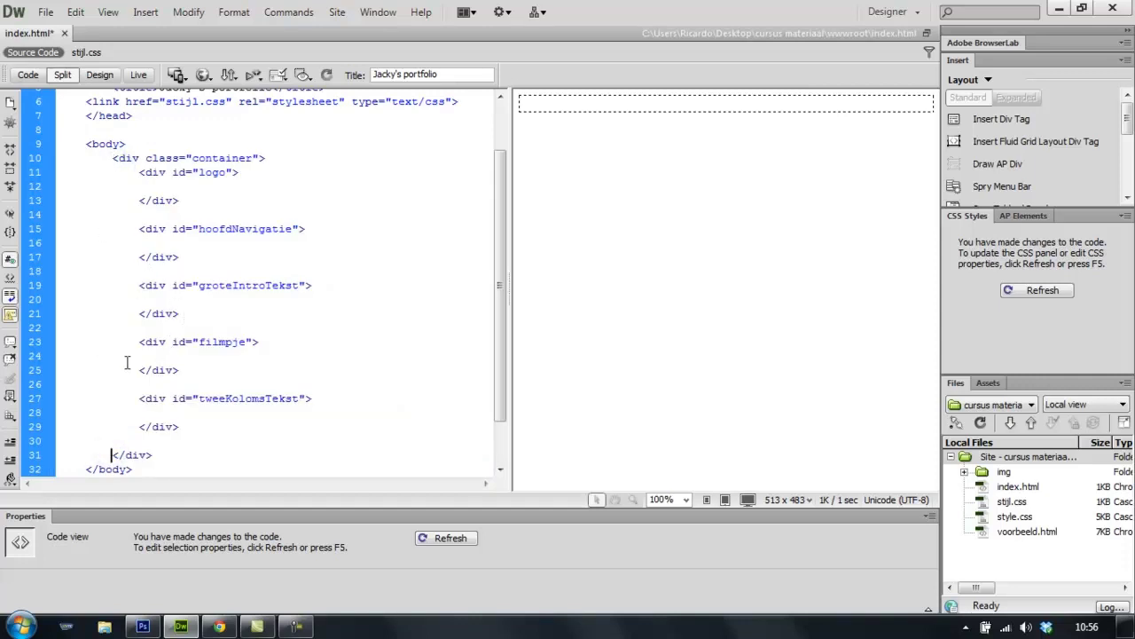
pyautogui.click(141, 455)
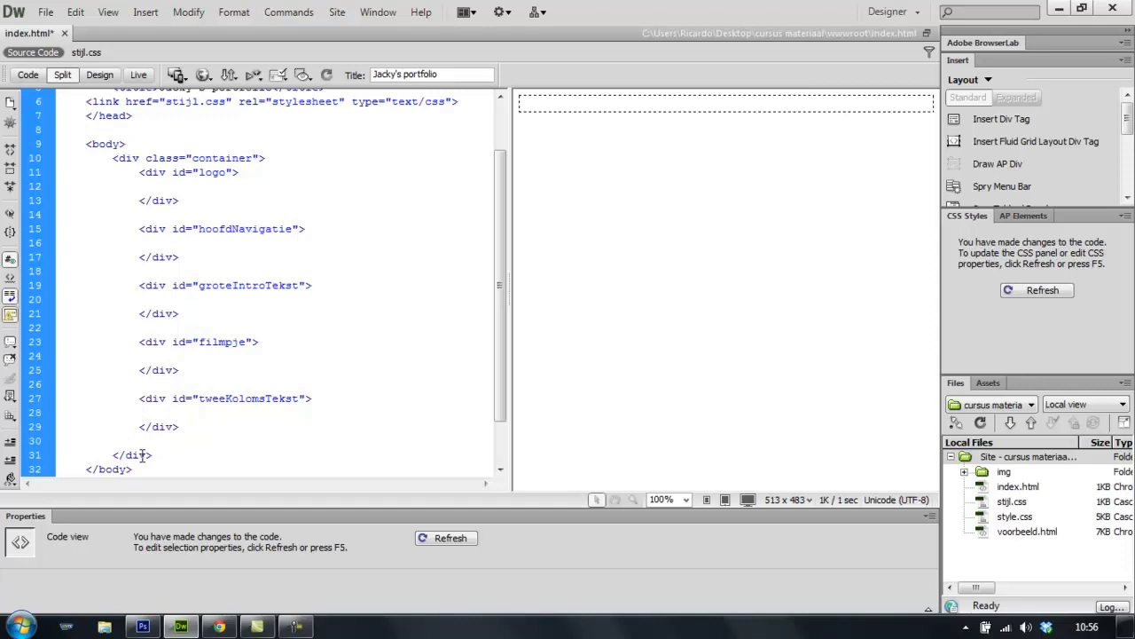
pyautogui.click(142, 399)
pyautogui.moveTo(139, 427); pyautogui.dragTo(185, 430)
pyautogui.moveTo(139, 370); pyautogui.dragTo(182, 372)
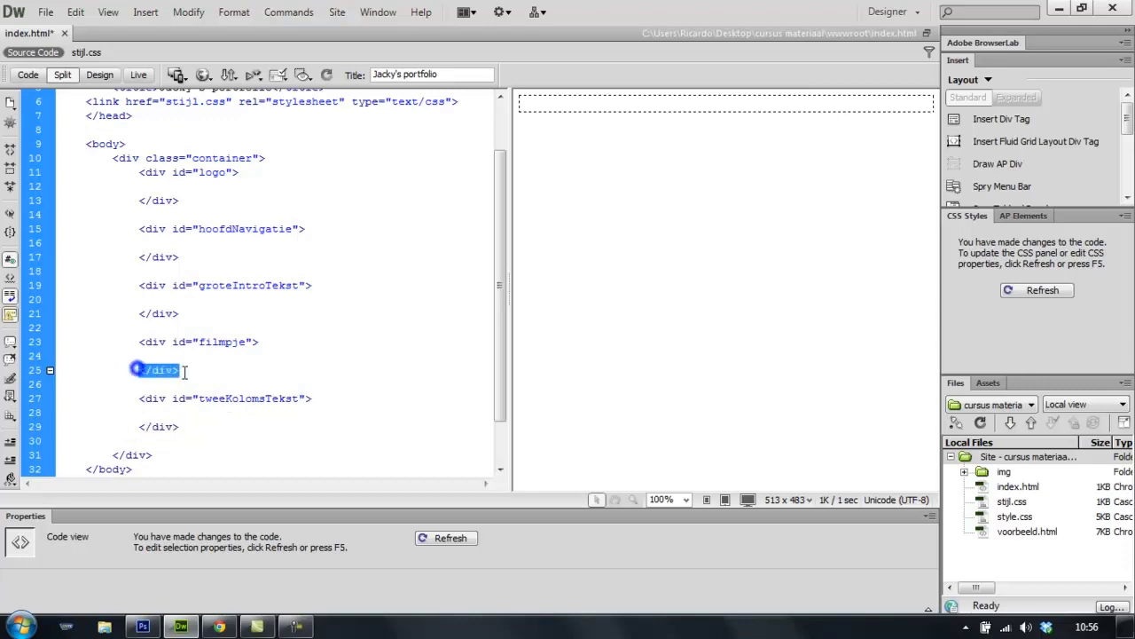
pyautogui.moveTo(181, 427); pyautogui.dragTo(140, 393)
pyautogui.click(182, 438)
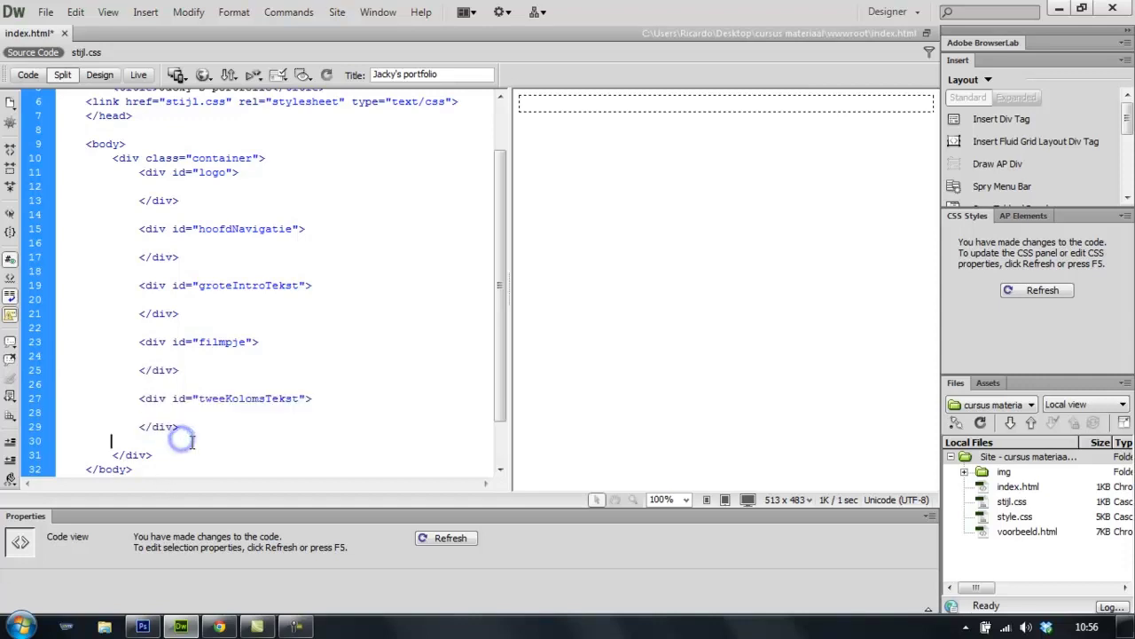
# Insert two new lines after the tweeKolomsTekst div's closing tag inside the container and save index.html.
pyautogui.press('Up')
pyautogui.press('Up')
pyautogui.press('End')
pyautogui.press('Right')
pyautogui.press('Down')
pyautogui.press('Right')
pyautogui.press('Right')
pyautogui.press('Right')
pyautogui.press('Right')
pyautogui.press('Right')
pyautogui.press('Right')
pyautogui.press('Return')
pyautogui.press('Return')
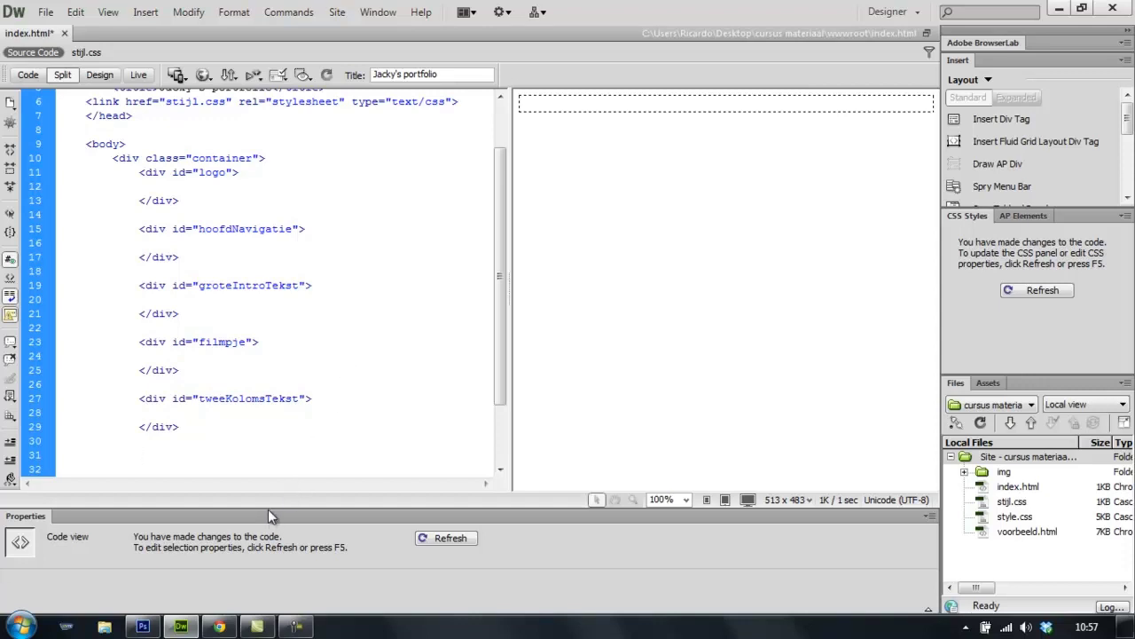
pyautogui.click(281, 459)
pyautogui.hotkey('ctrl', 's')
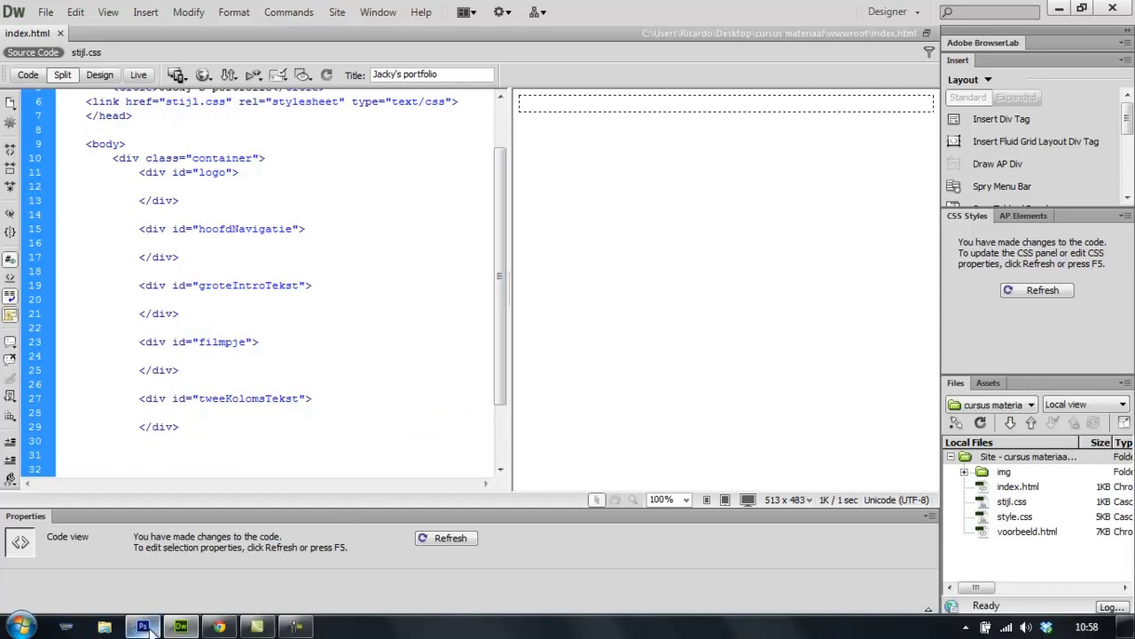
# Look at the page design's column layout in Photoshop and return to index.html in Dreamweaver.
pyautogui.moveTo(149, 630)
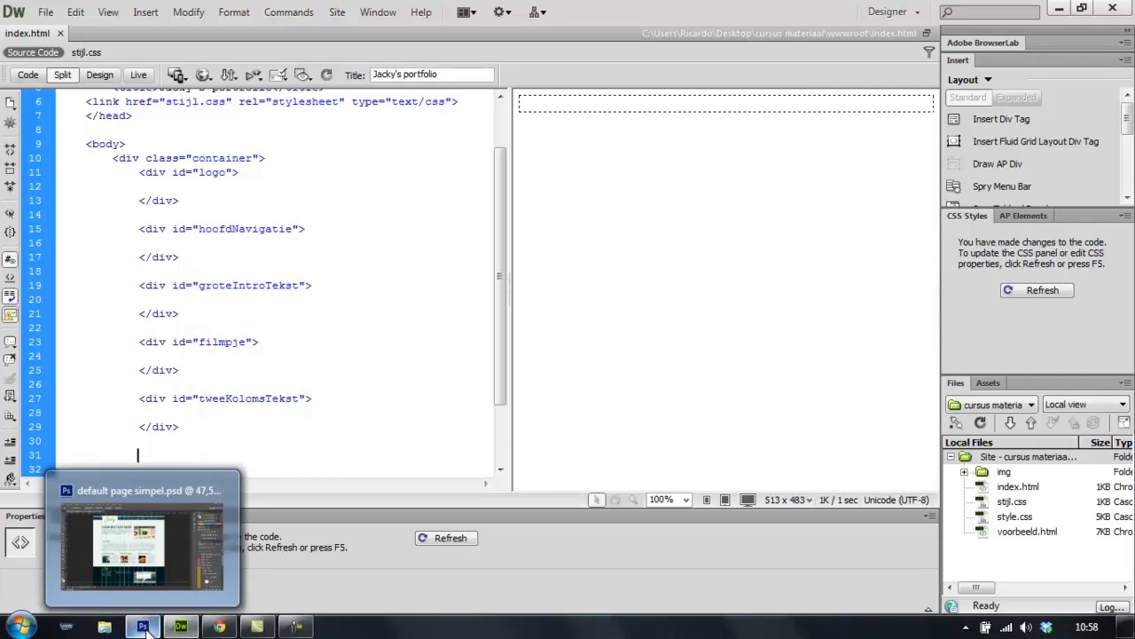
pyautogui.click(269, 416)
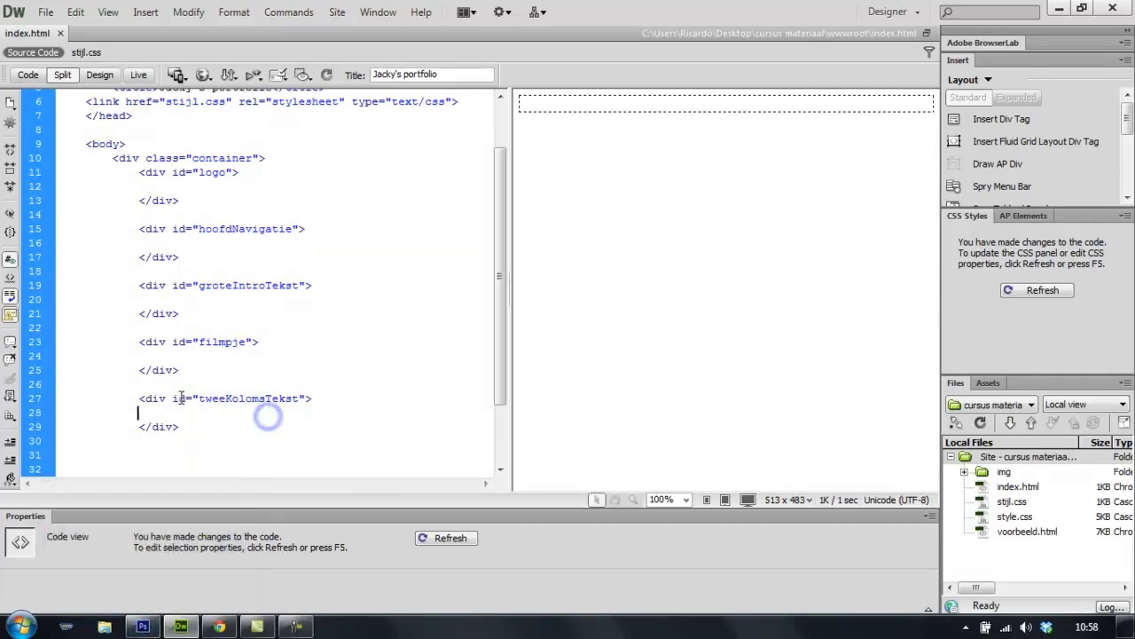
pyautogui.click(143, 626)
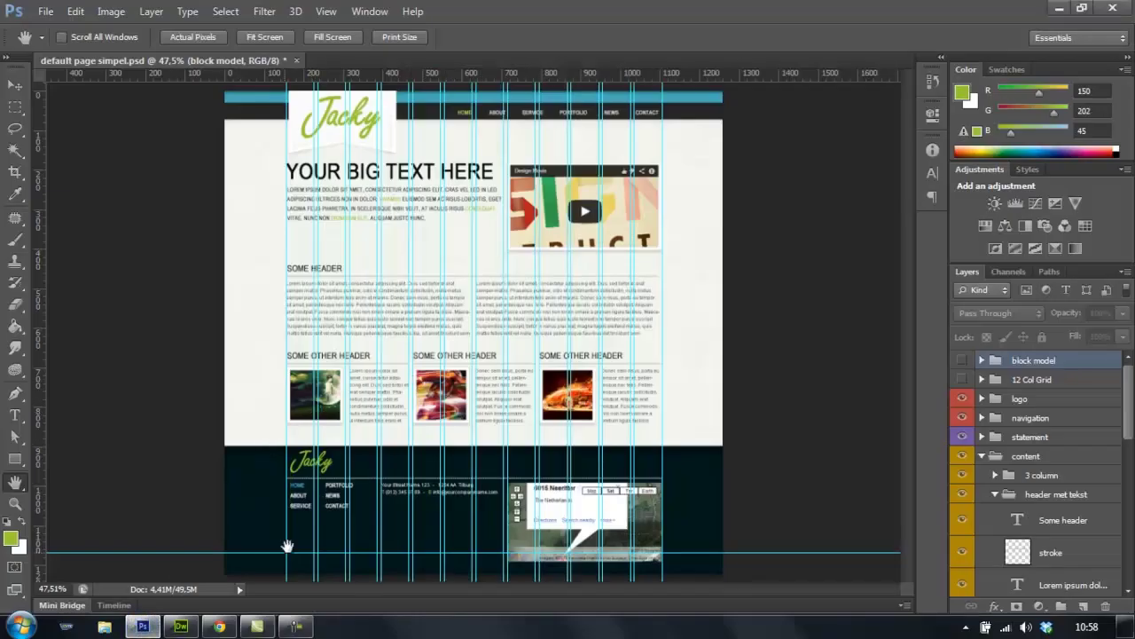
pyautogui.click(180, 626)
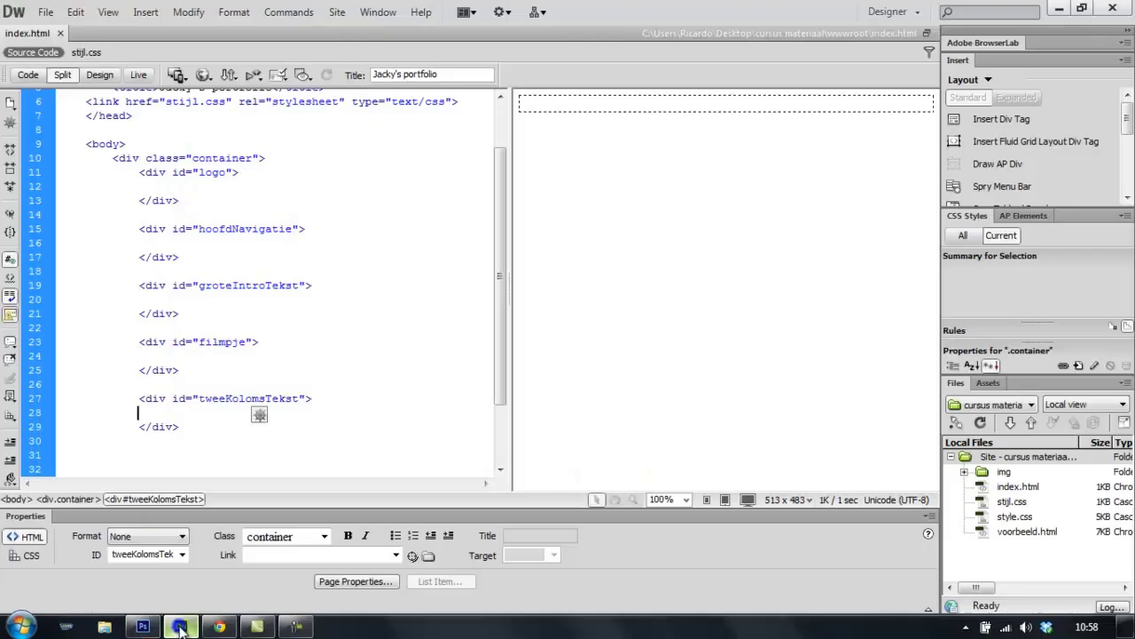
# Add a div with class "eenDerdeKolom" and its closing tag below the tweeKolomsTekst div, with an empty line above and inside it.
pyautogui.click(143, 446)
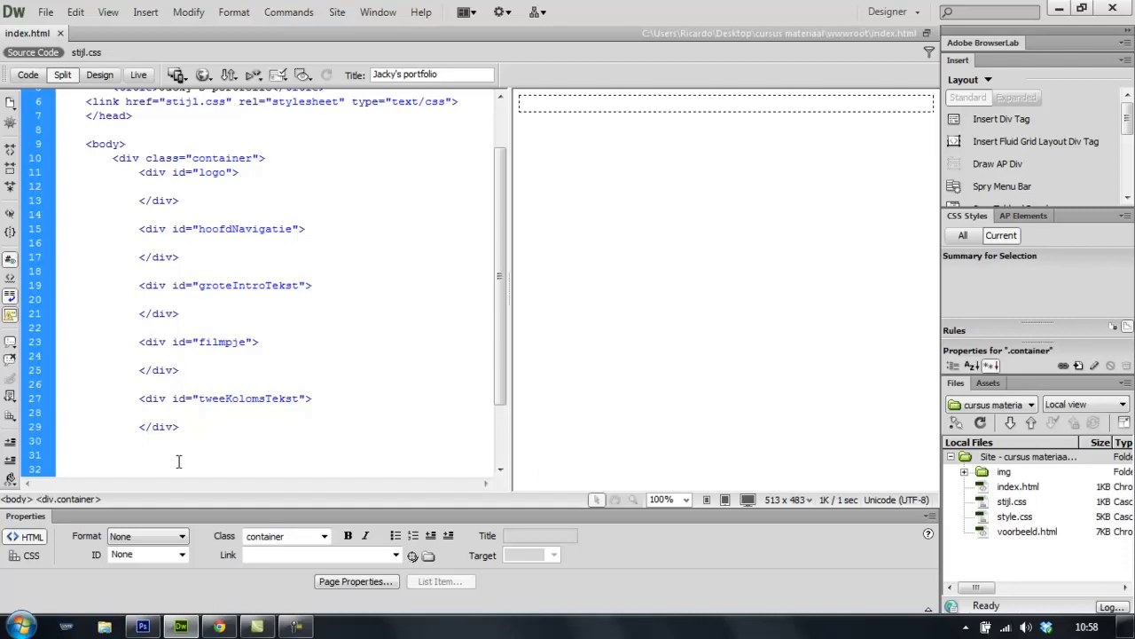
pyautogui.press('Return')
pyautogui.write('<')
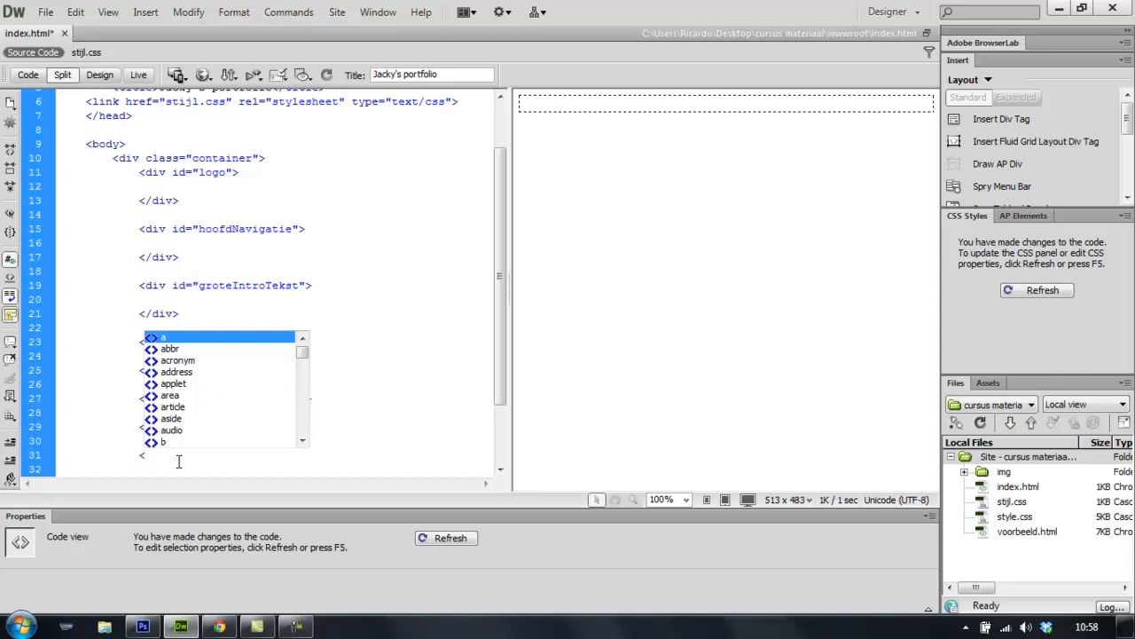
pyautogui.write('div')
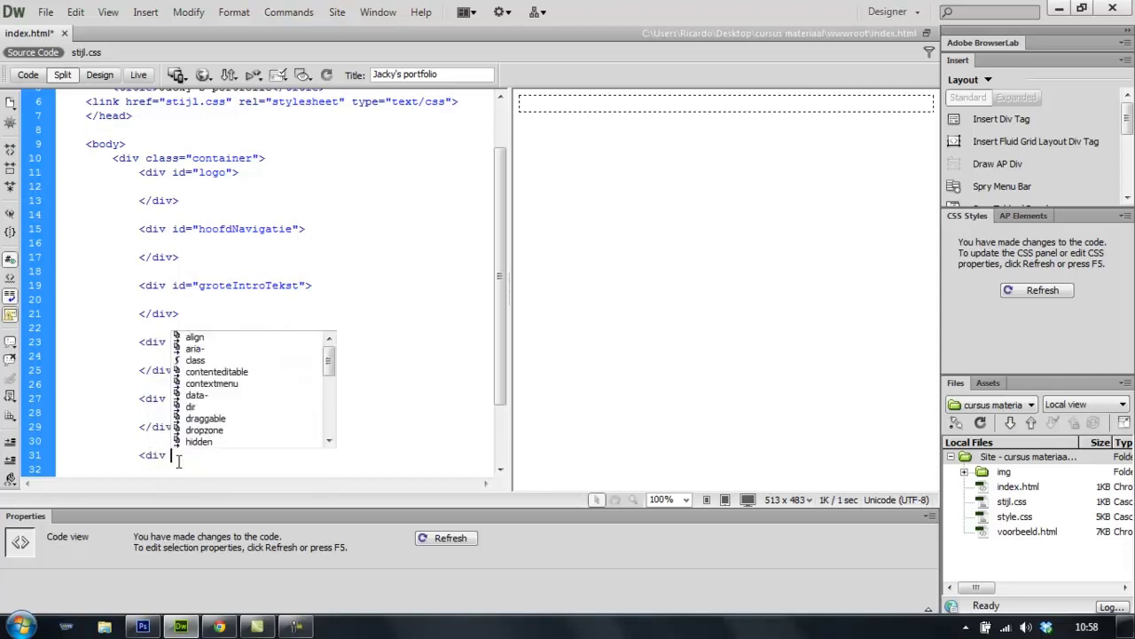
pyautogui.write(' cl')
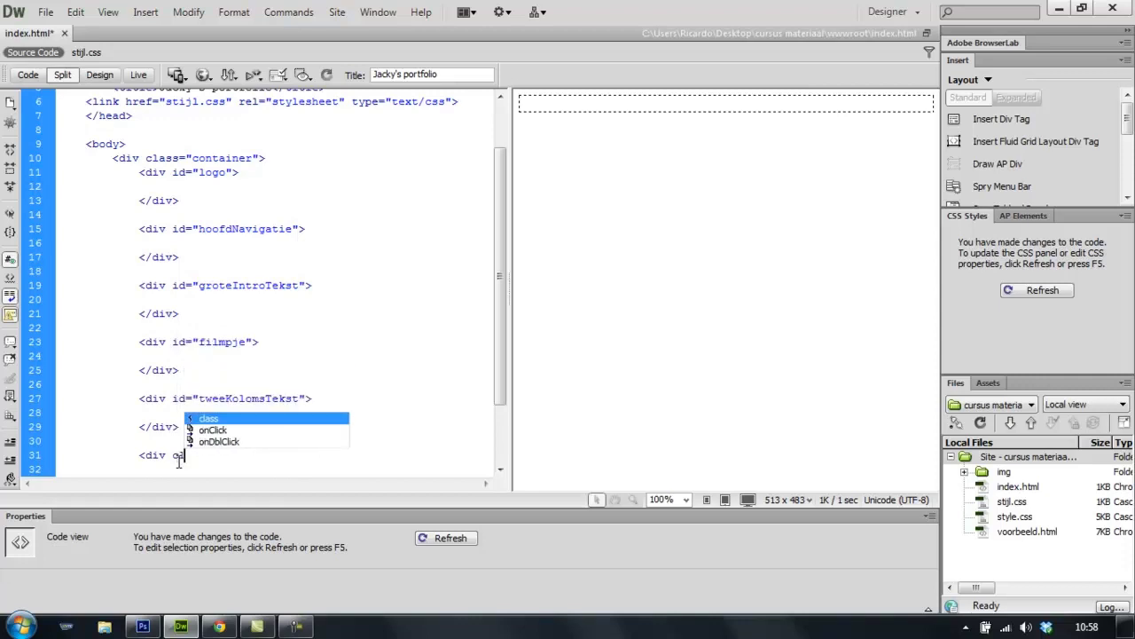
pyautogui.press('Return')
pyautogui.press('Down')
pyautogui.press('Return')
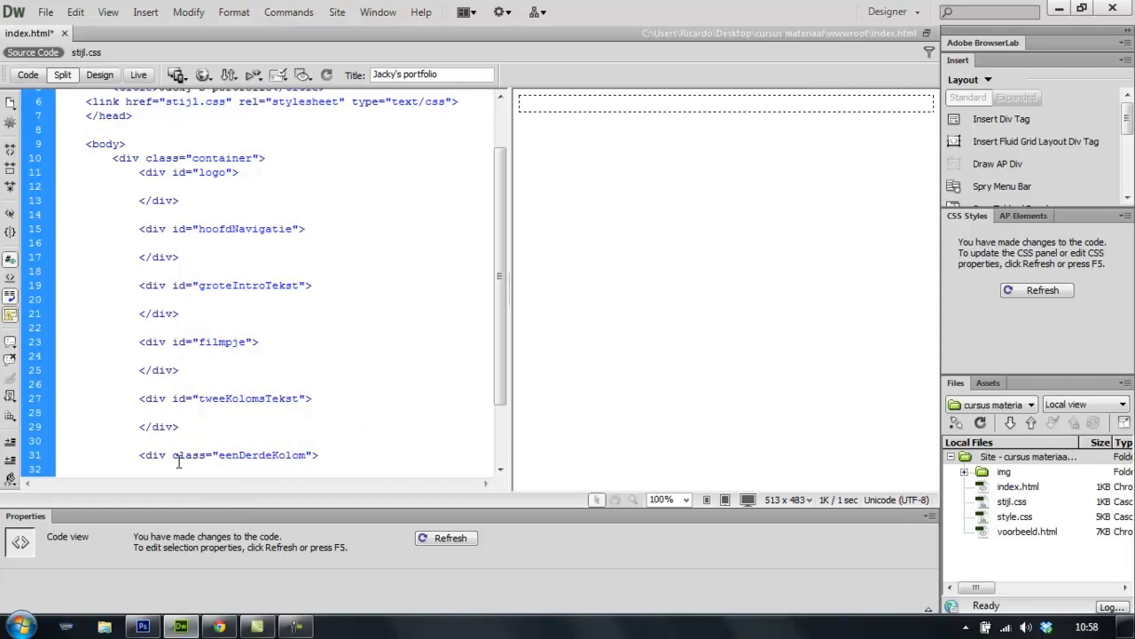
pyautogui.press('Return')
pyautogui.press('Return')
pyautogui.write('</div>')
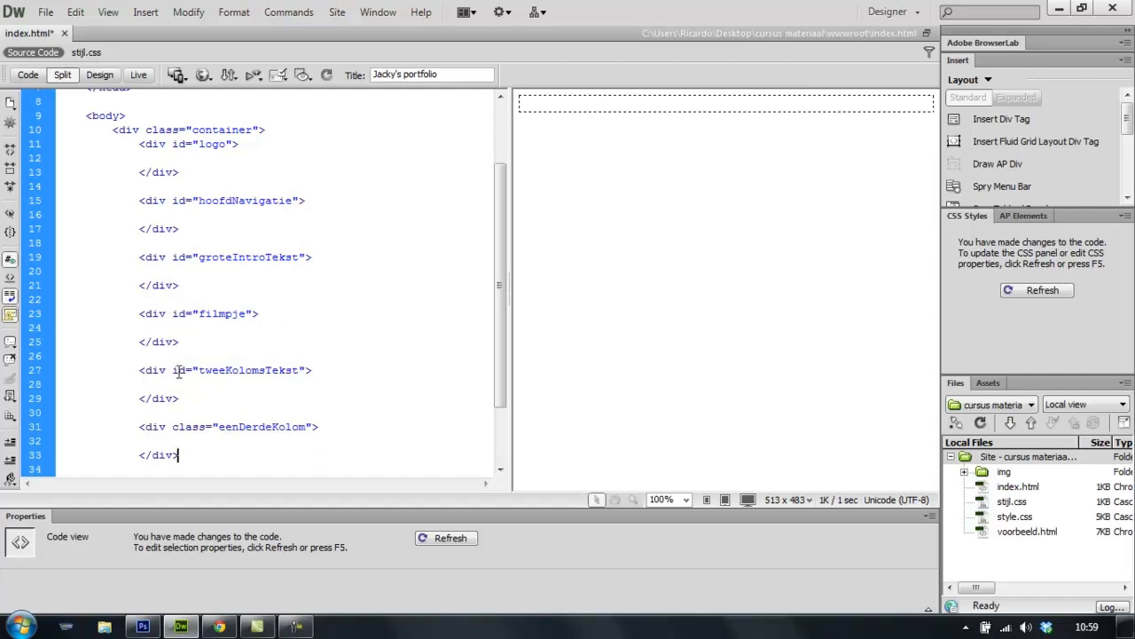
# Duplicate the eenDerdeKolom div twice below itself in index.html, leaving an empty line between the blocks.
pyautogui.tripleClick(140, 426)
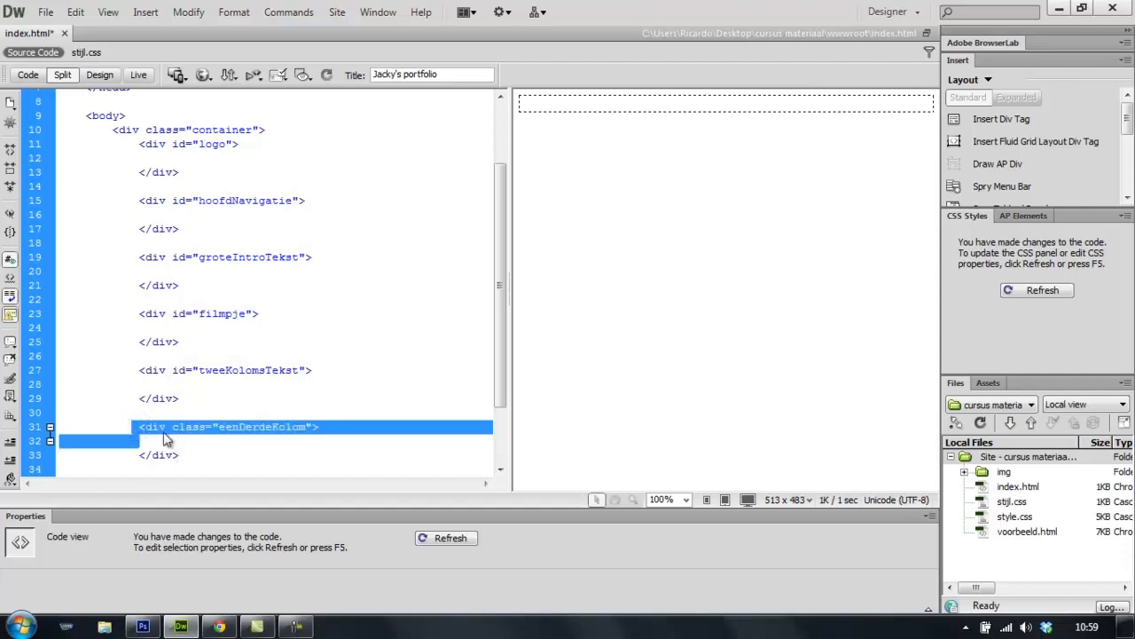
pyautogui.click(162, 430)
pyautogui.moveTo(139, 427); pyautogui.dragTo(182, 455)
pyautogui.hotkey('ctrl', 'c')
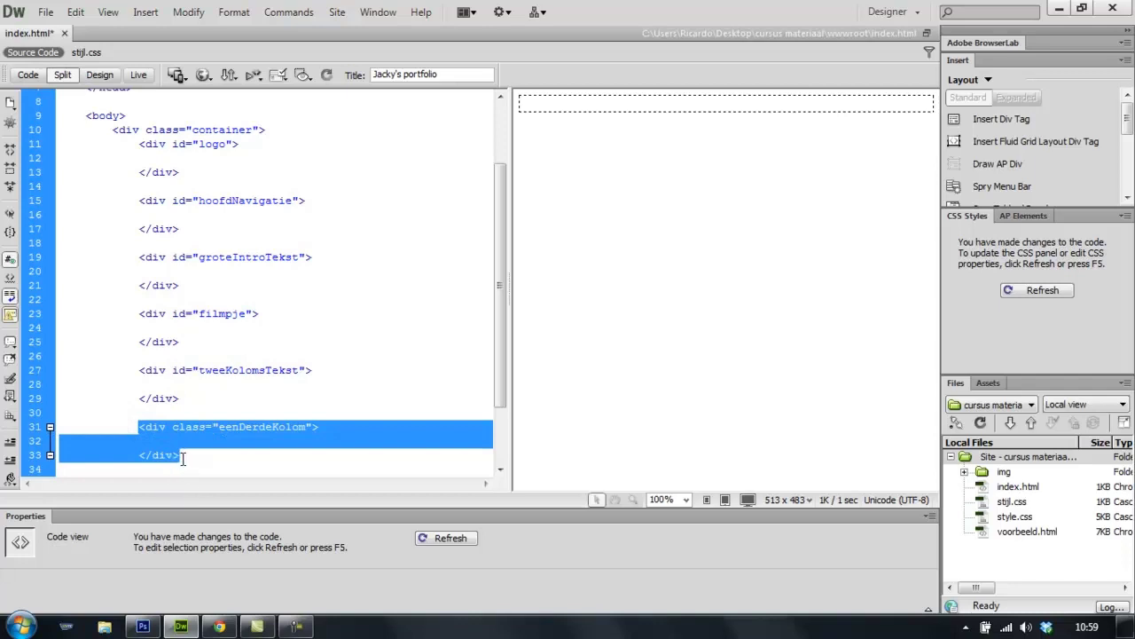
pyautogui.click(182, 457)
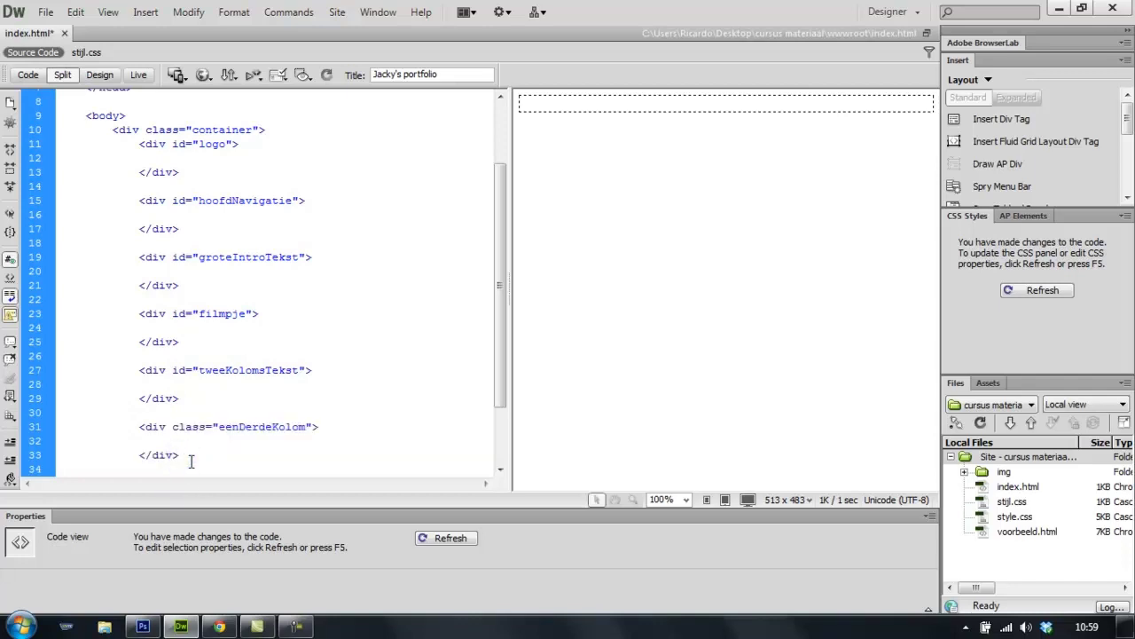
pyautogui.press('Return')
pyautogui.press('Return')
pyautogui.hotkey('ctrl', 'v')
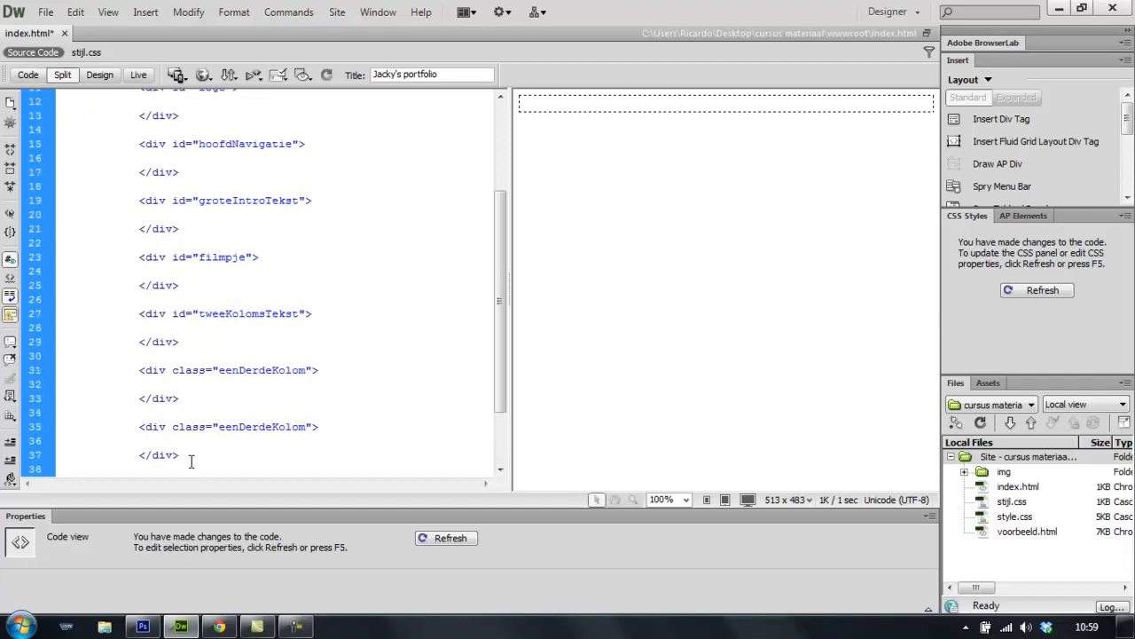
pyautogui.press('Return')
pyautogui.press('Return')
pyautogui.hotkey('ctrl', 'v')
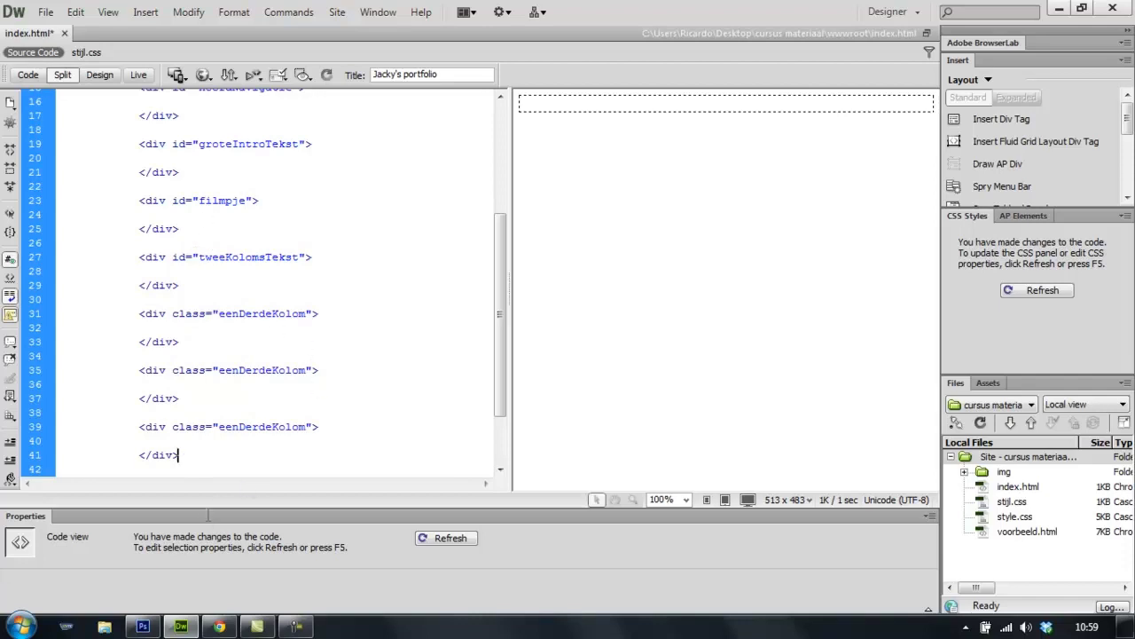
# Look at the footer area of the page design in Photoshop and return to index.html in Dreamweaver.
pyautogui.scroll(-2, 501, 346)
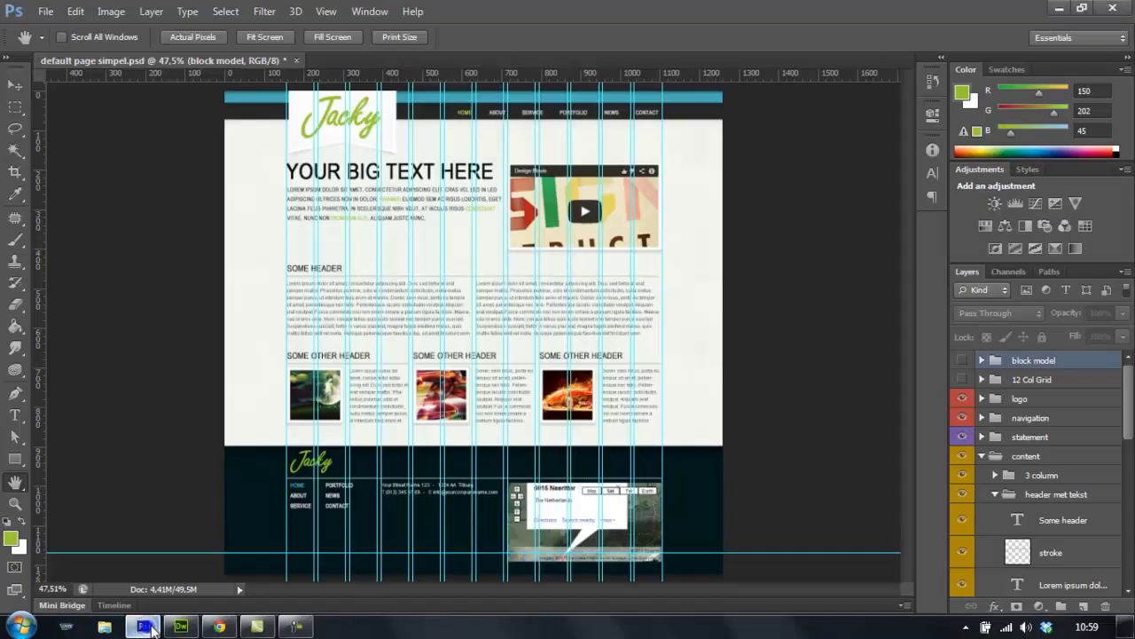
pyautogui.click(143, 626)
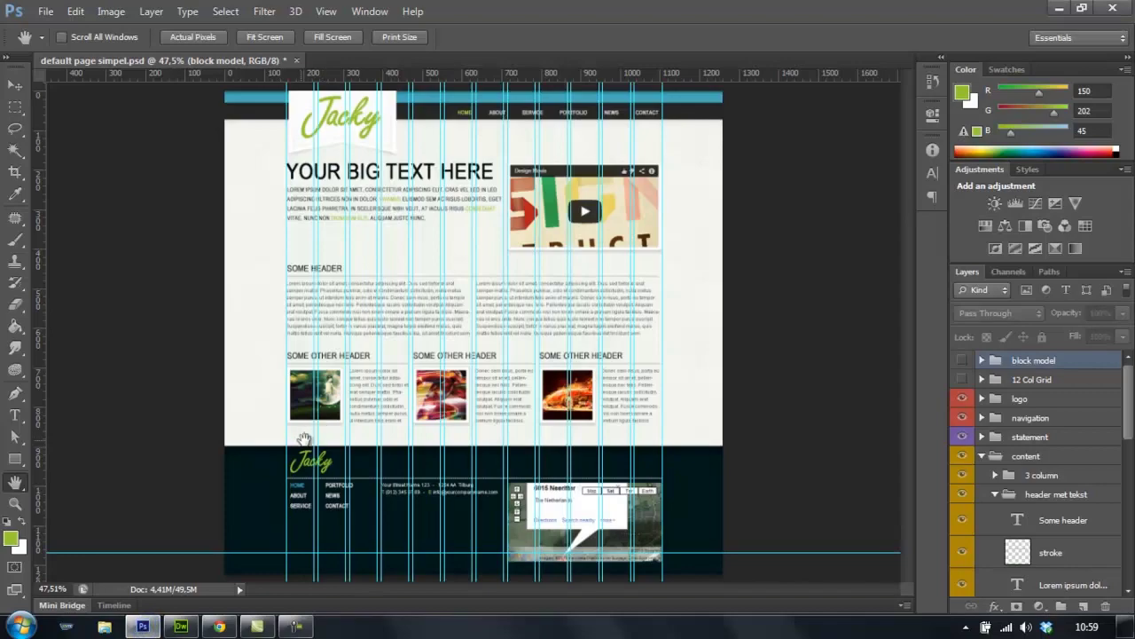
pyautogui.click(181, 626)
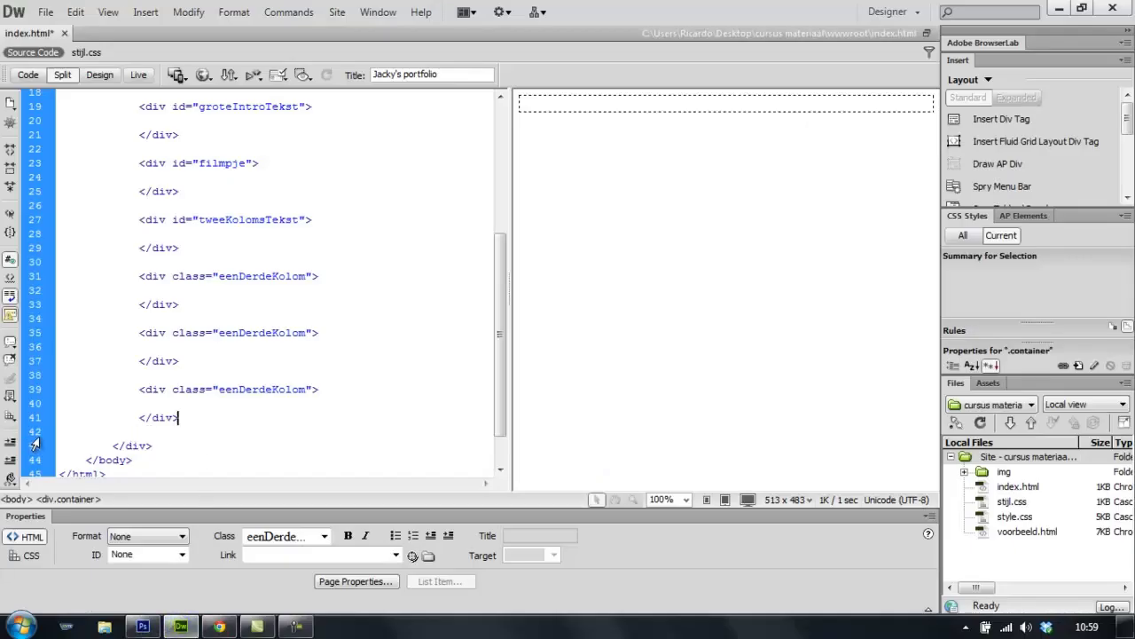
# Insert a div opening tag with id "footer" below the container's closing tag, separated by an empty line.
pyautogui.click(153, 446)
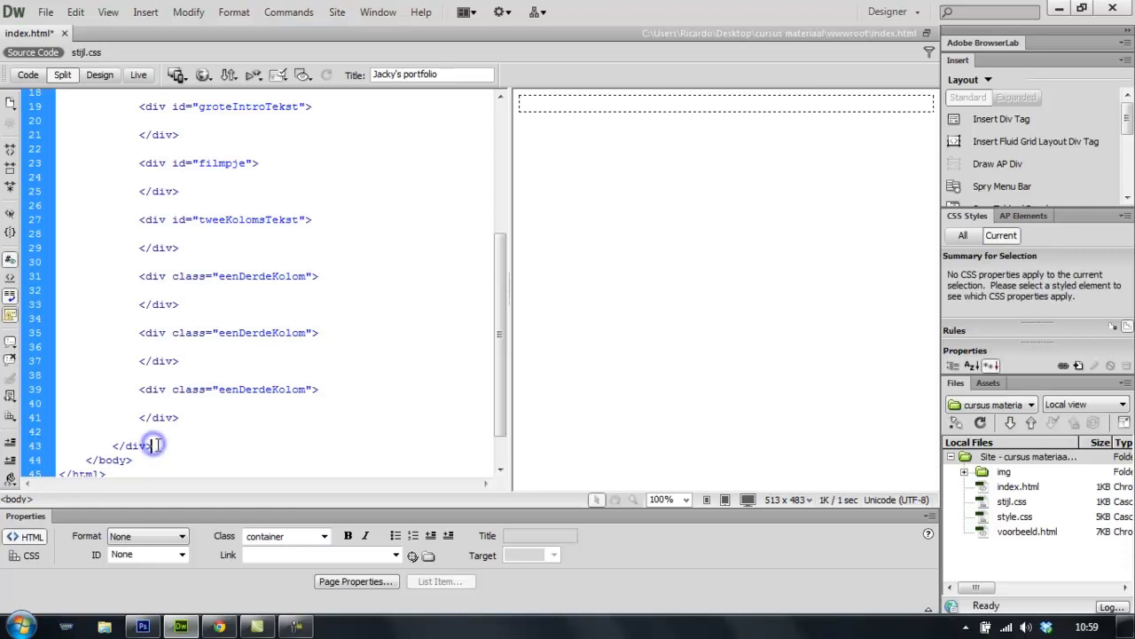
pyautogui.press('Return')
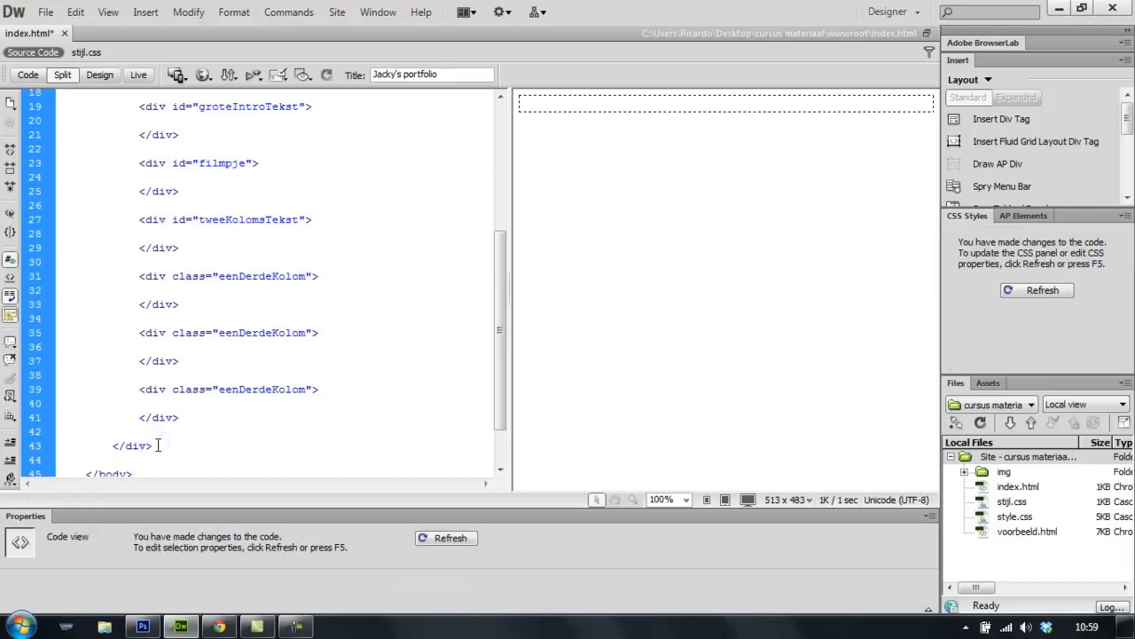
pyautogui.press('Return')
pyautogui.press('Return')
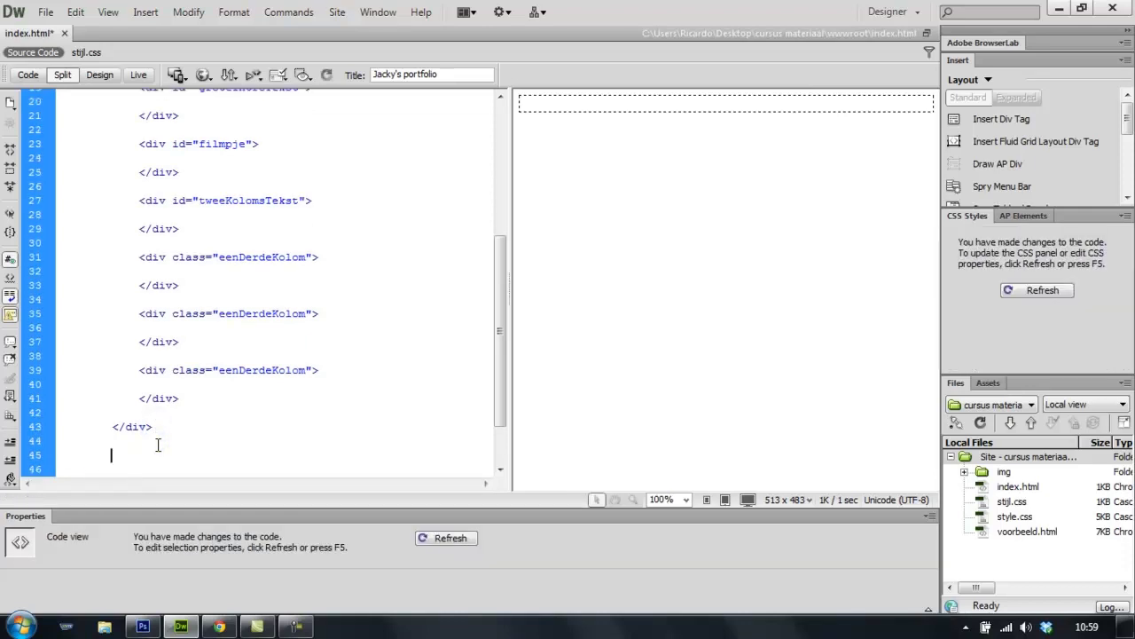
pyautogui.write('<d')
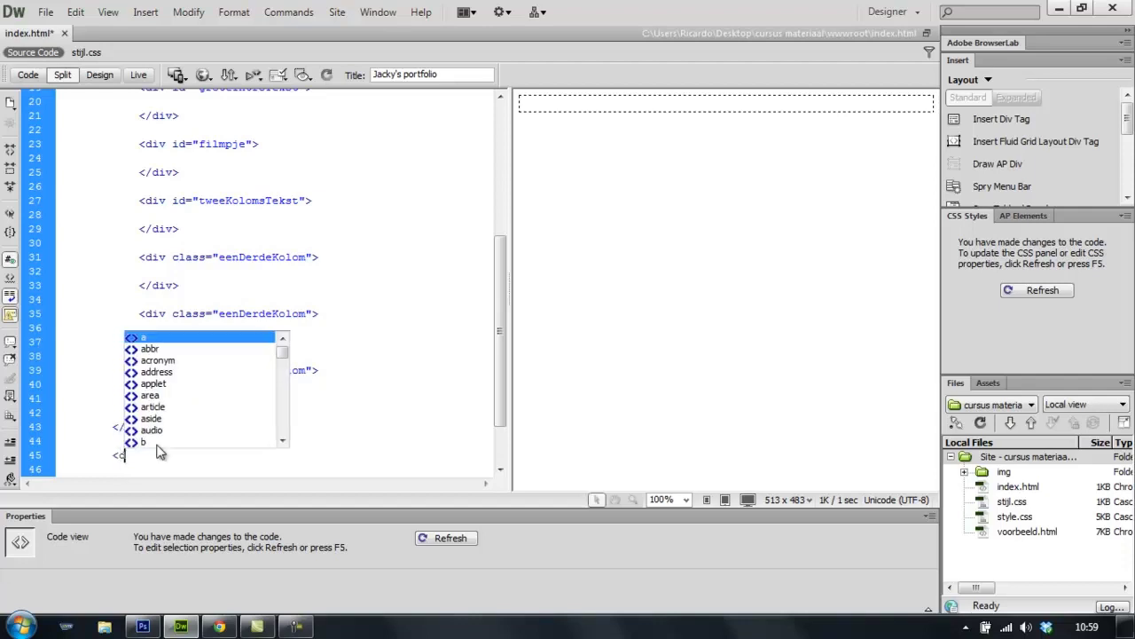
pyautogui.write('iv ')
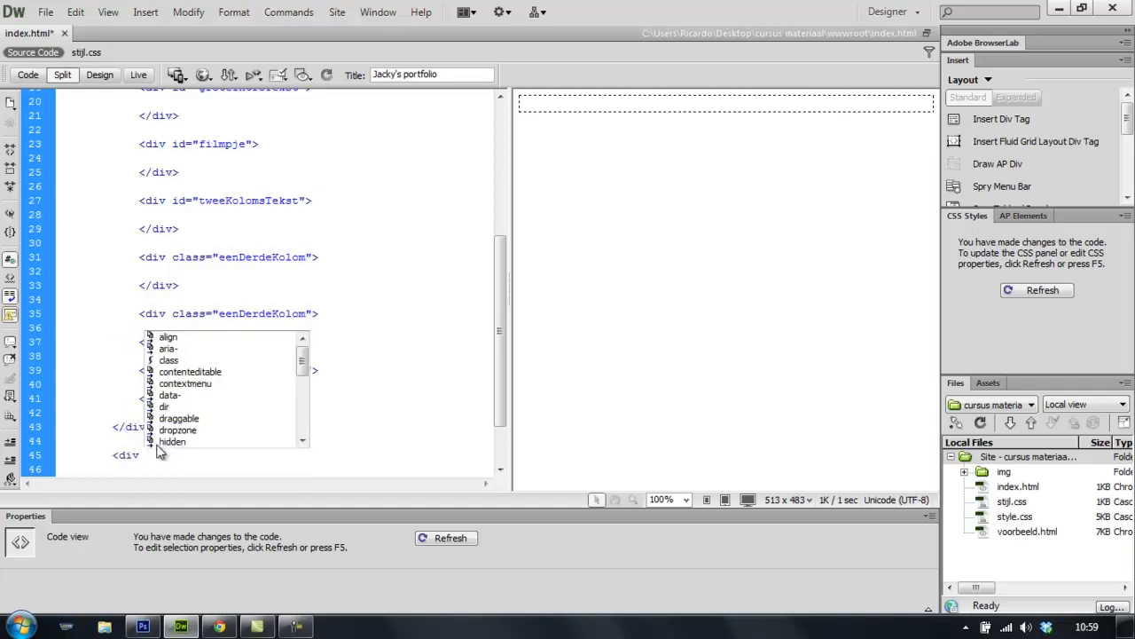
pyautogui.write('id')
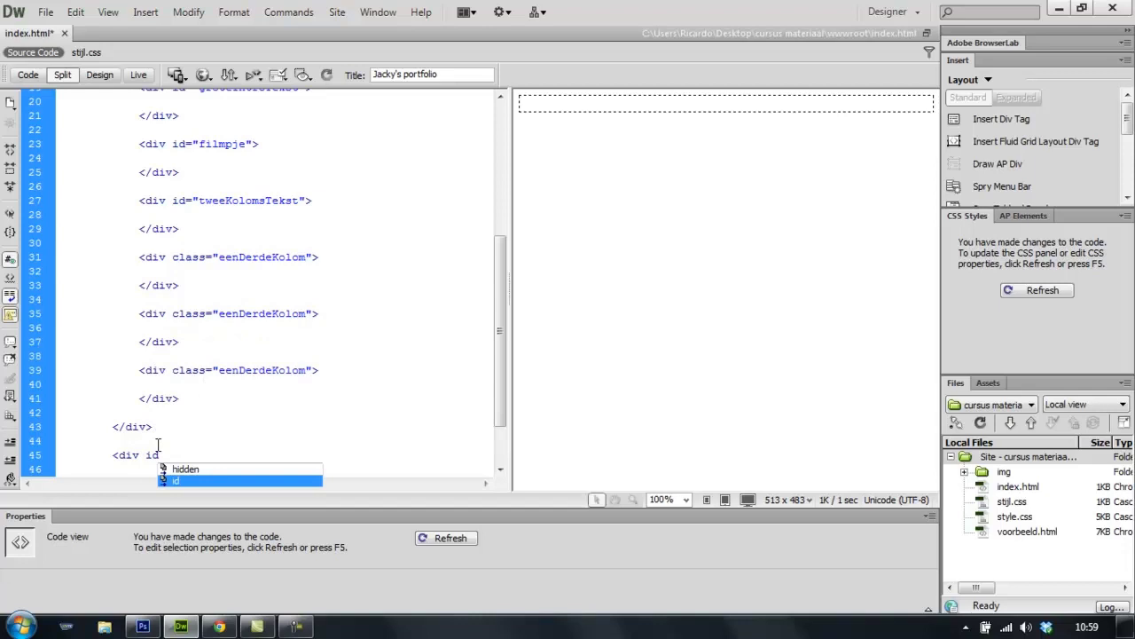
pyautogui.press('Return')
pyautogui.press('Down')
pyautogui.press('Return')
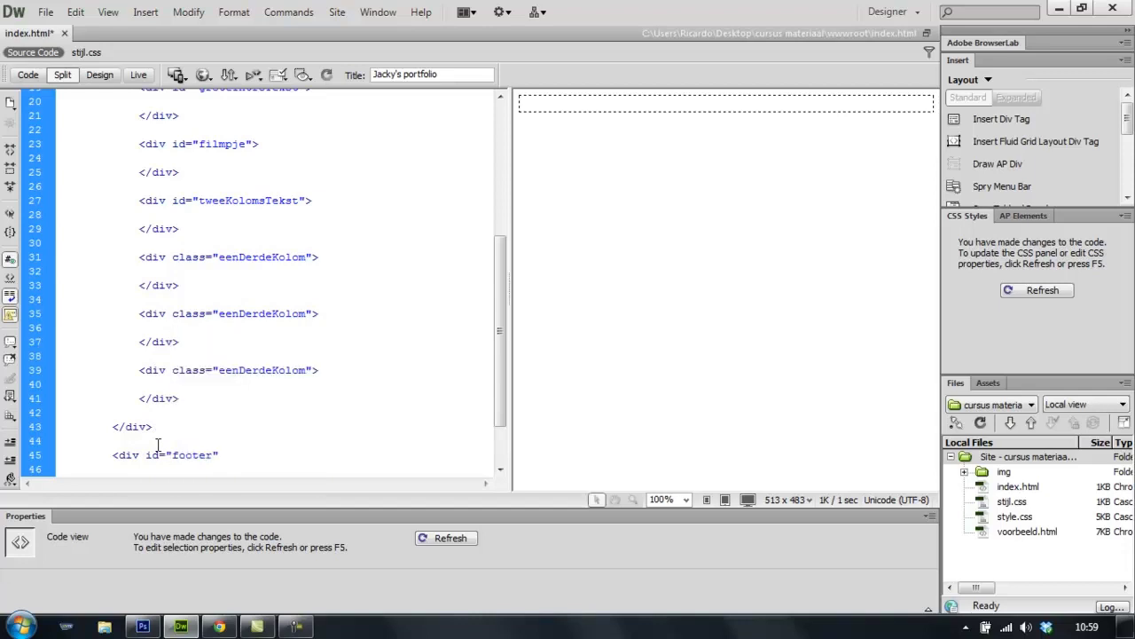
# Close the footer div with an empty line inside it and place the cursor on that line.
pyautogui.press('Return')
pyautogui.press('Return')
pyautogui.write('</div>')
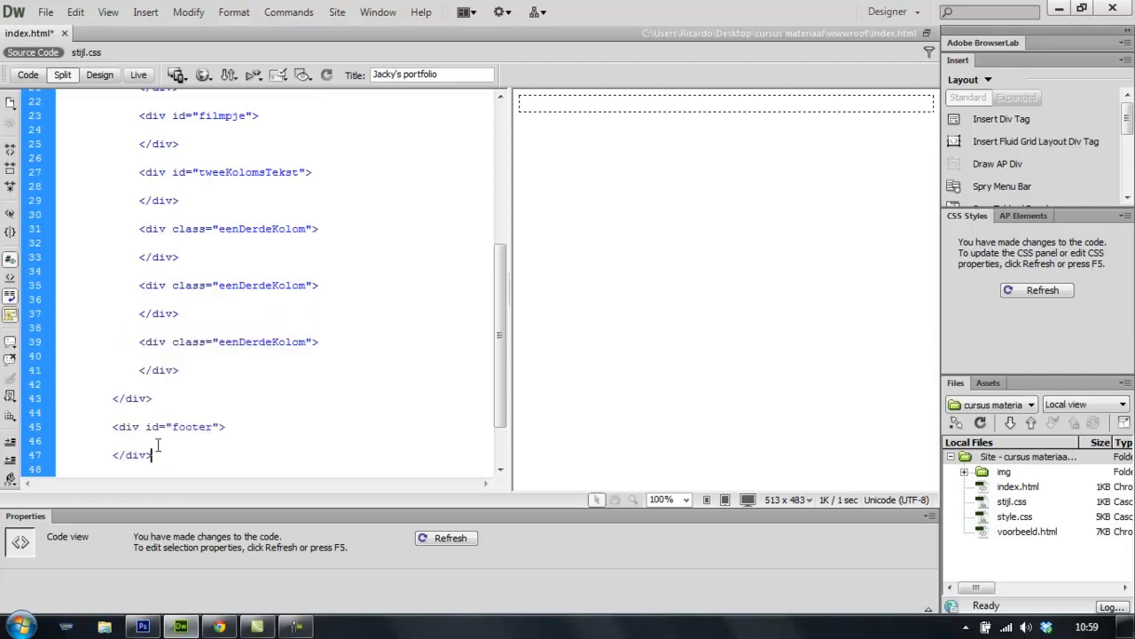
pyautogui.press('Return')
pyautogui.write('</body>')
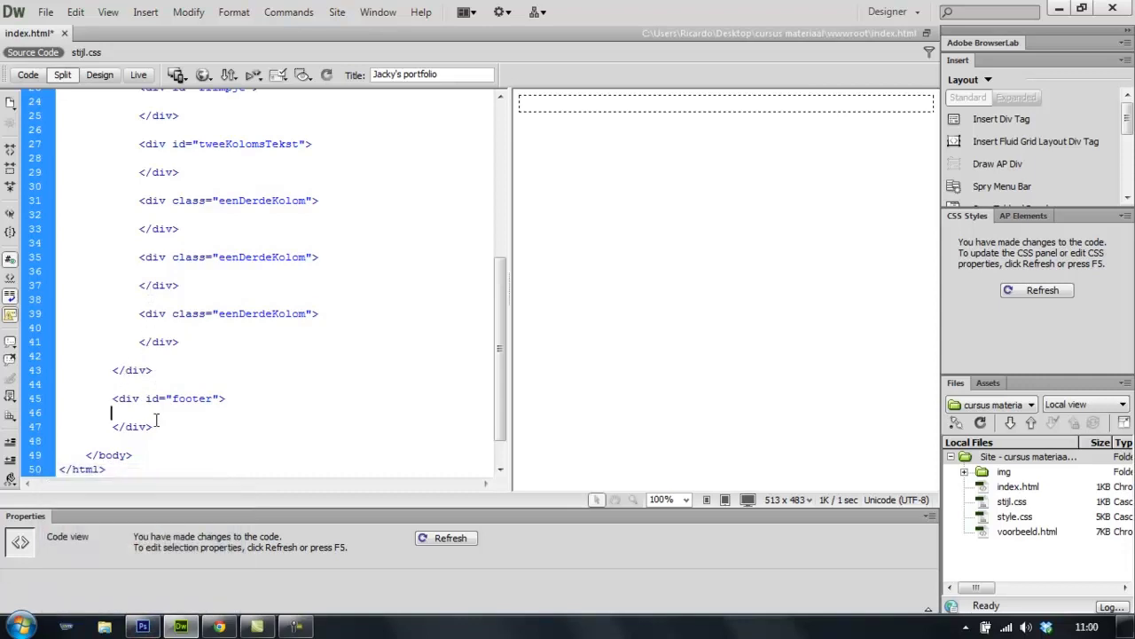
# Switch to Photoshop and compare the footer design with its wireframe by showing and hiding the block model group.
pyautogui.moveTo(156, 628)
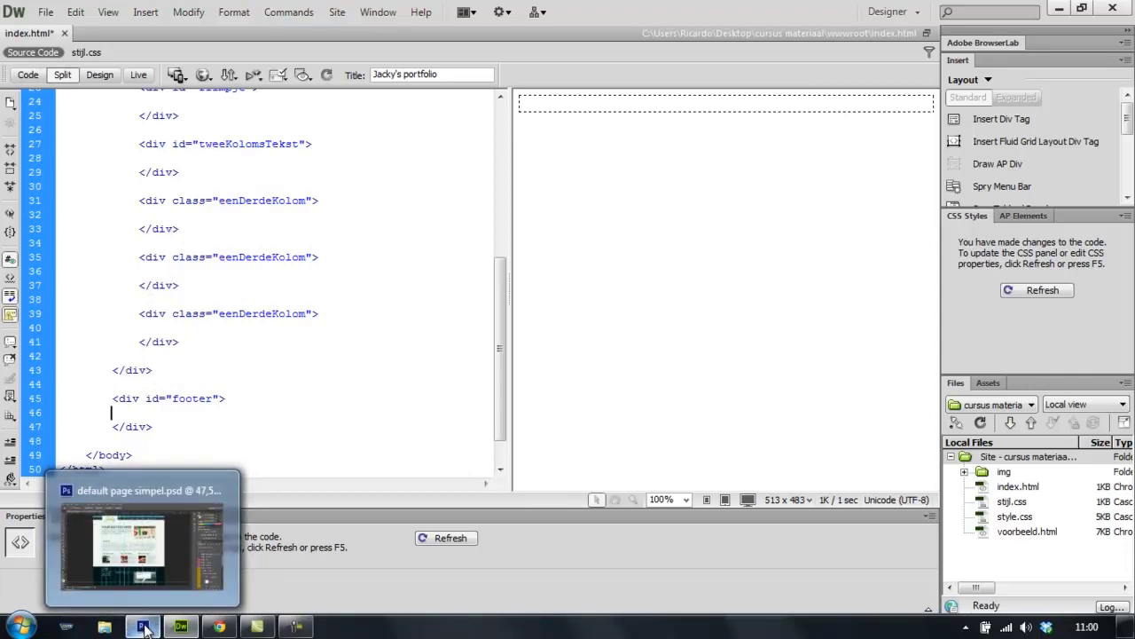
pyautogui.click(145, 628)
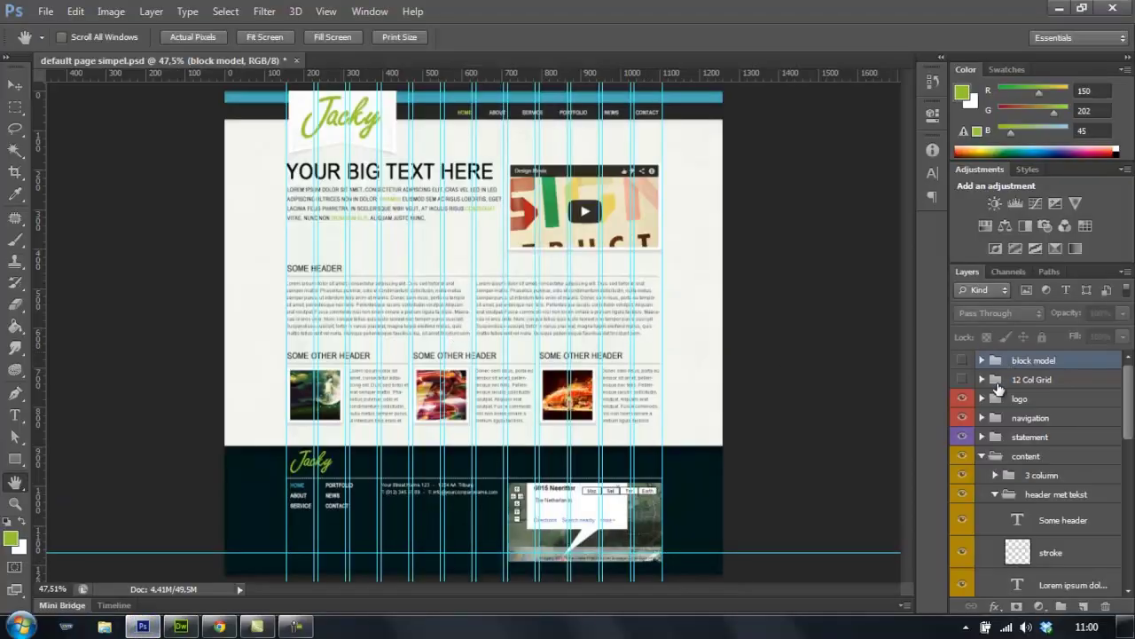
pyautogui.click(963, 360)
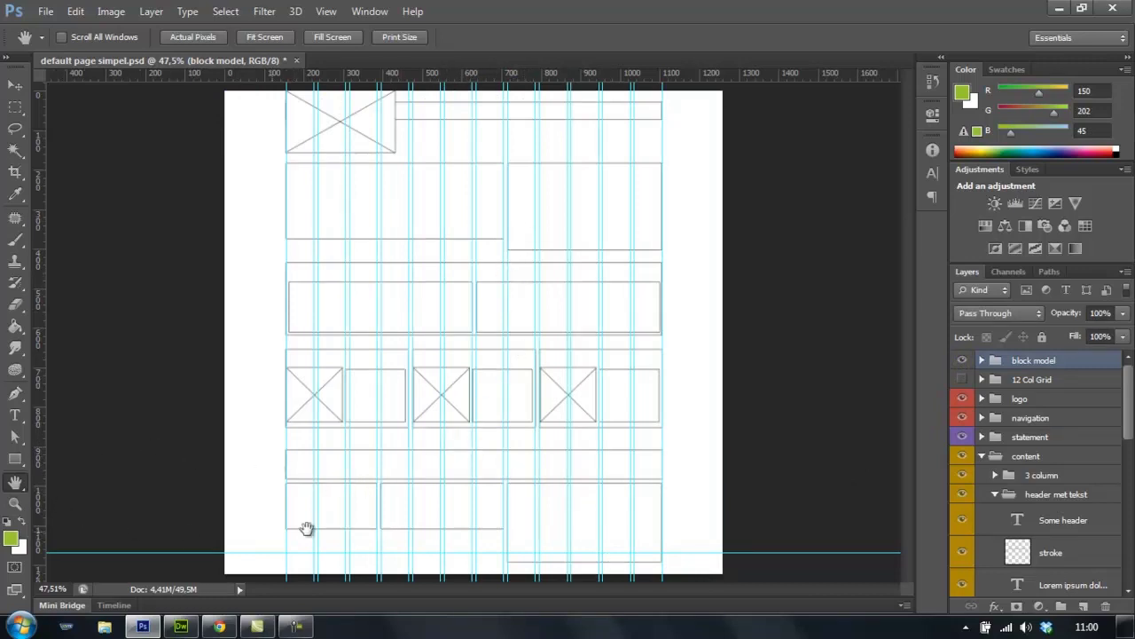
pyautogui.click(963, 360)
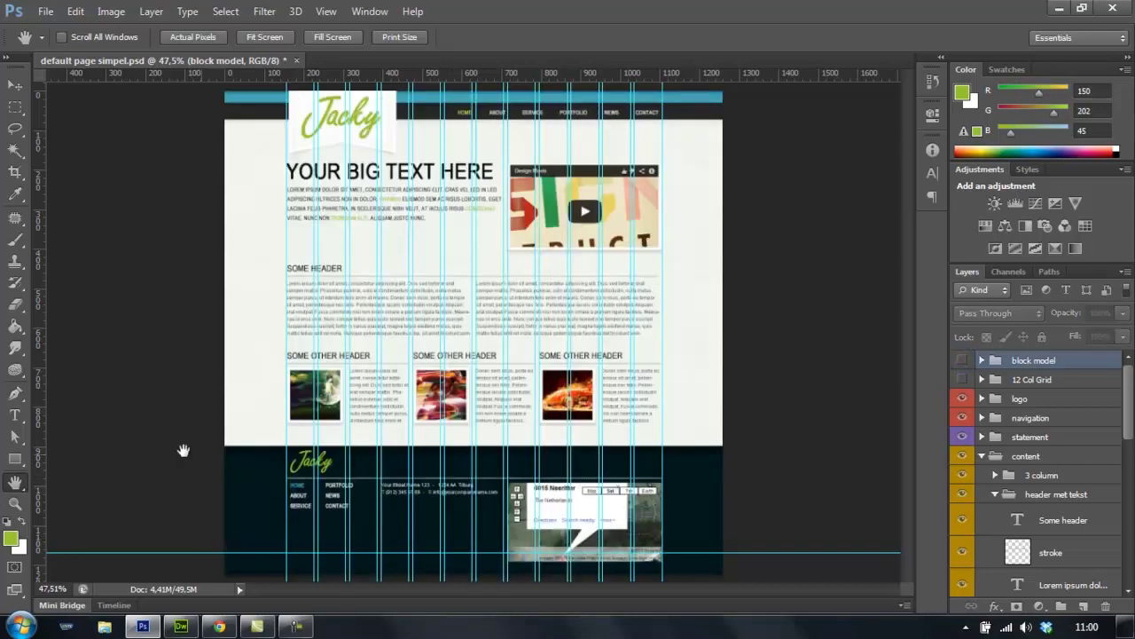
# Expand the block model group and collapse its Top header and Small intro subgroups, with the Rectangle tool active.
pyautogui.click(15, 459)
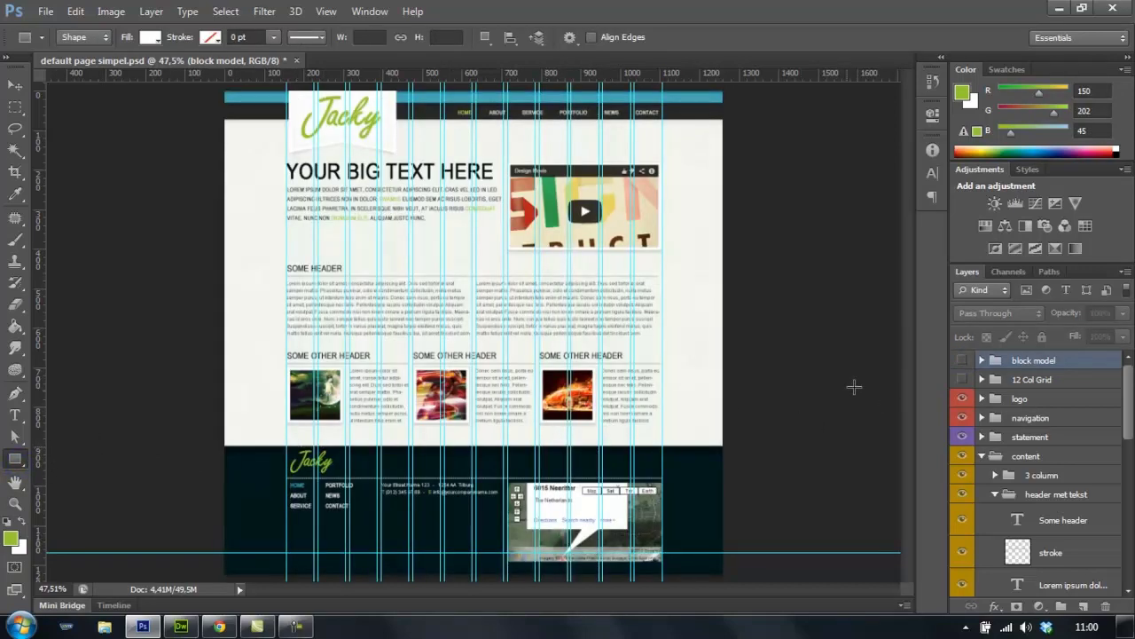
pyautogui.click(982, 360)
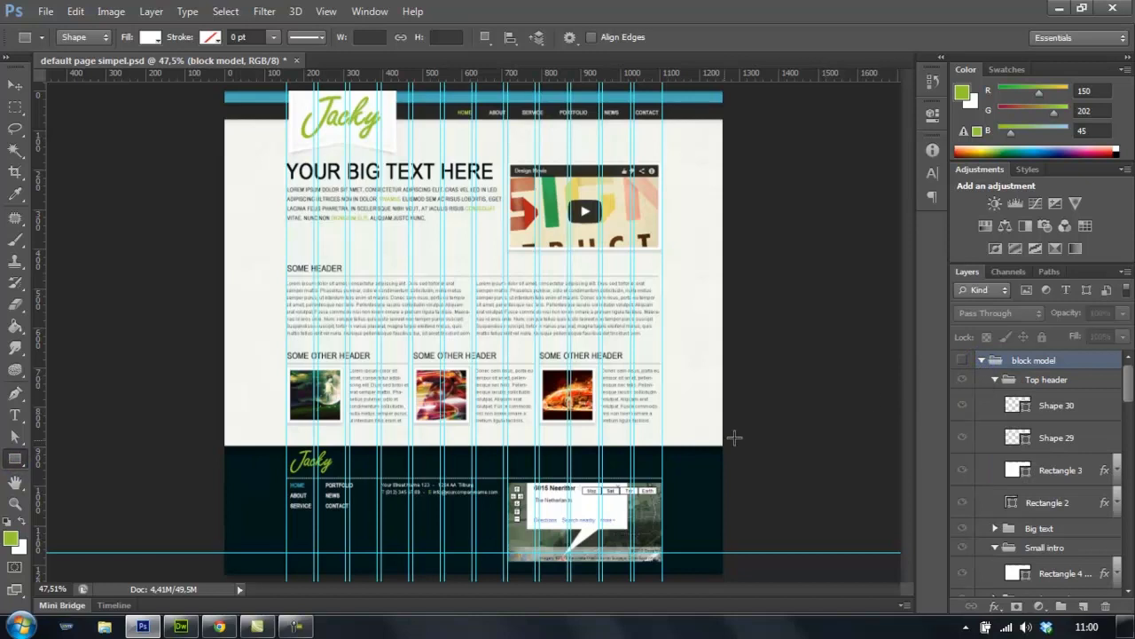
pyautogui.click(995, 380)
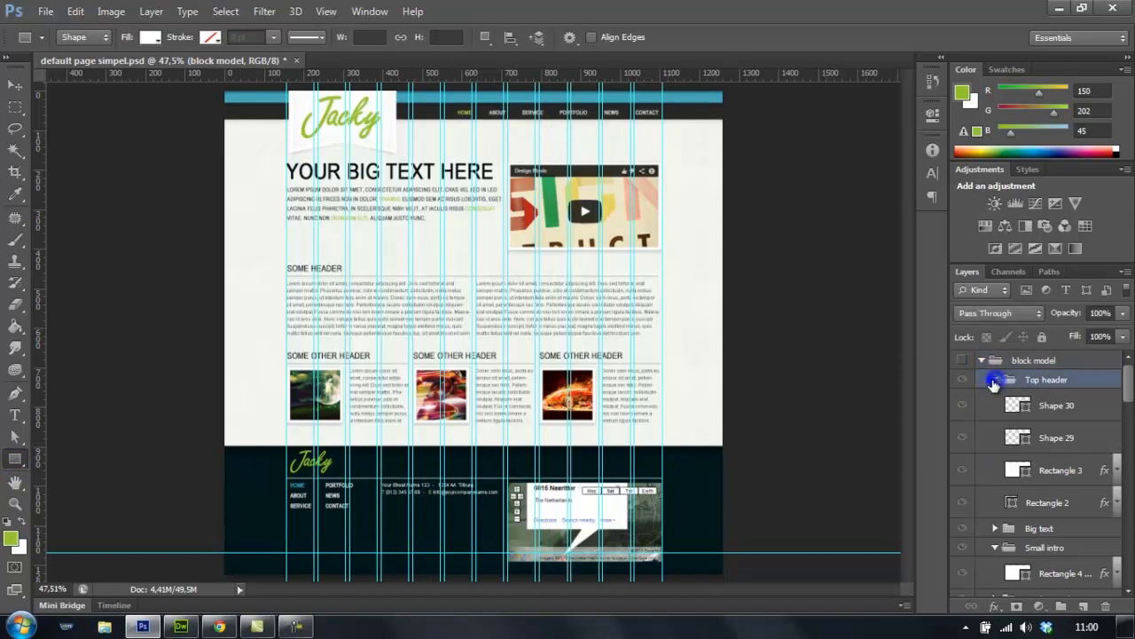
pyautogui.click(994, 380)
pyautogui.click(994, 418)
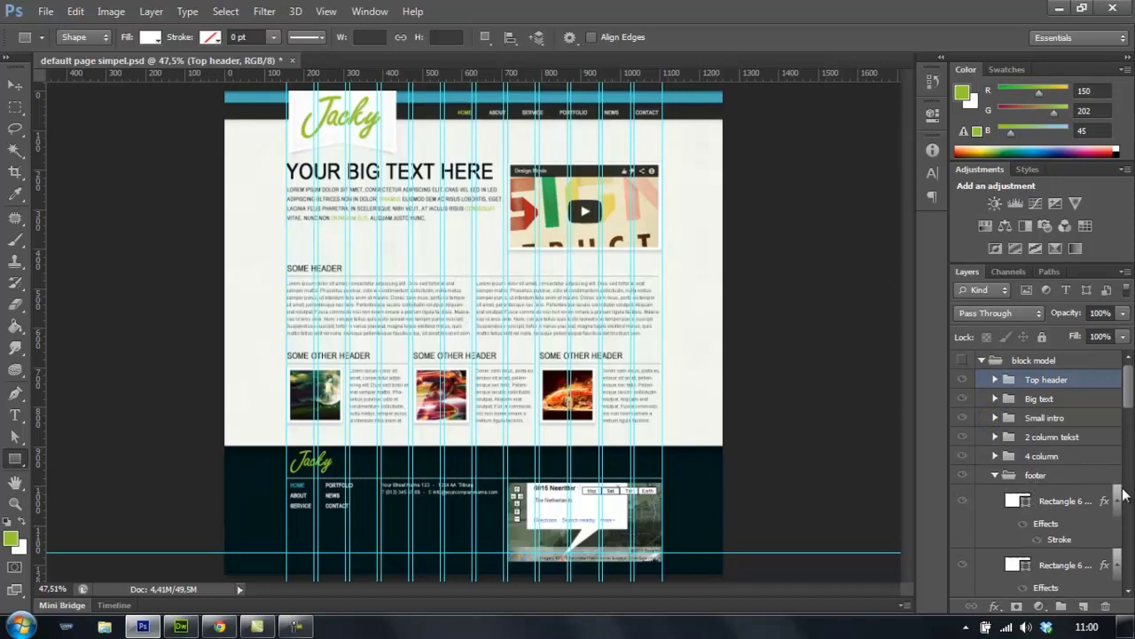
# Select the Rectangle 9 layer in the footer group and make it visible together with the block model.
pyautogui.moveTo(1128, 408); pyautogui.dragTo(1120, 439)
pyautogui.click(1046, 451)
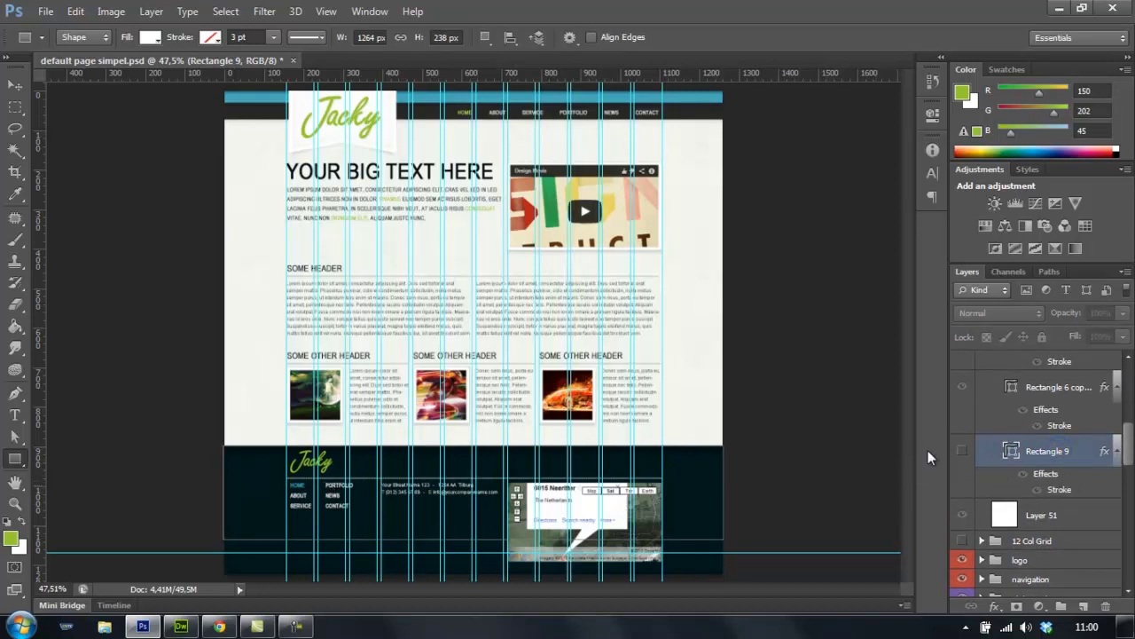
pyautogui.click(963, 450)
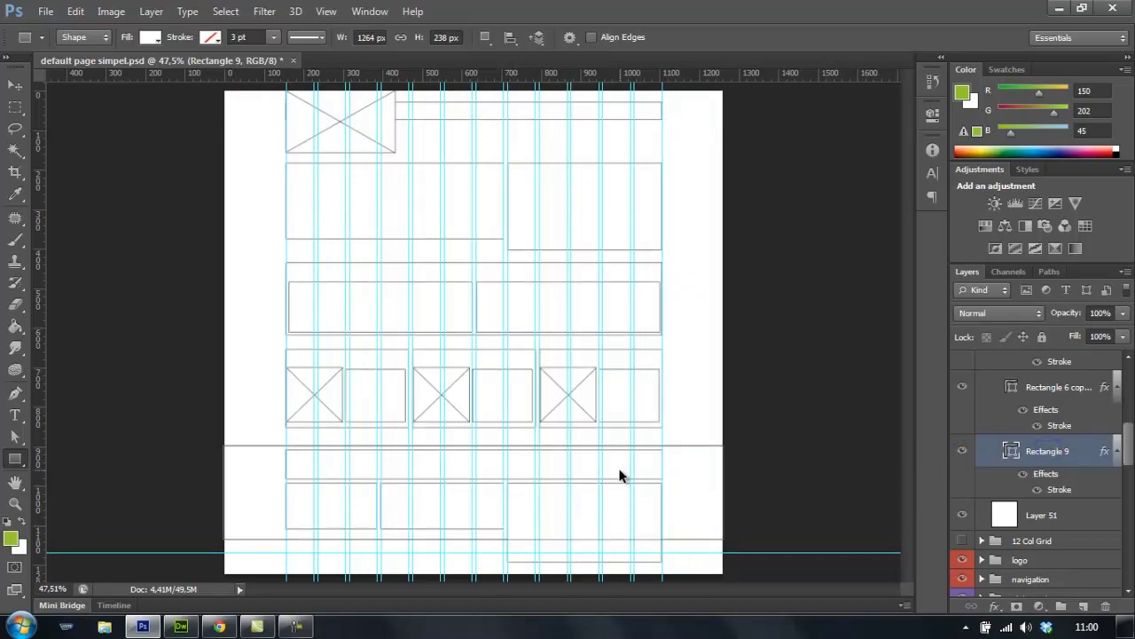
# Stretch Rectangle 9 downward with Free Transform to the page's lower edge, giving it a height of 326 px.
pyautogui.hotkey('ctrl', 't')
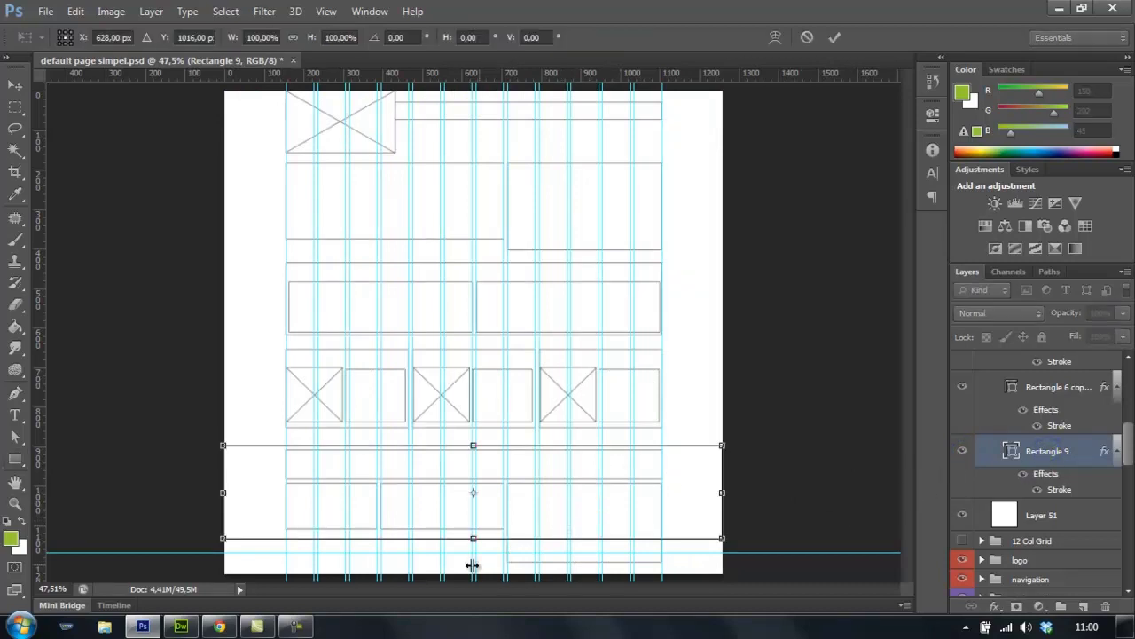
pyautogui.moveTo(473, 539); pyautogui.dragTo(480, 577)
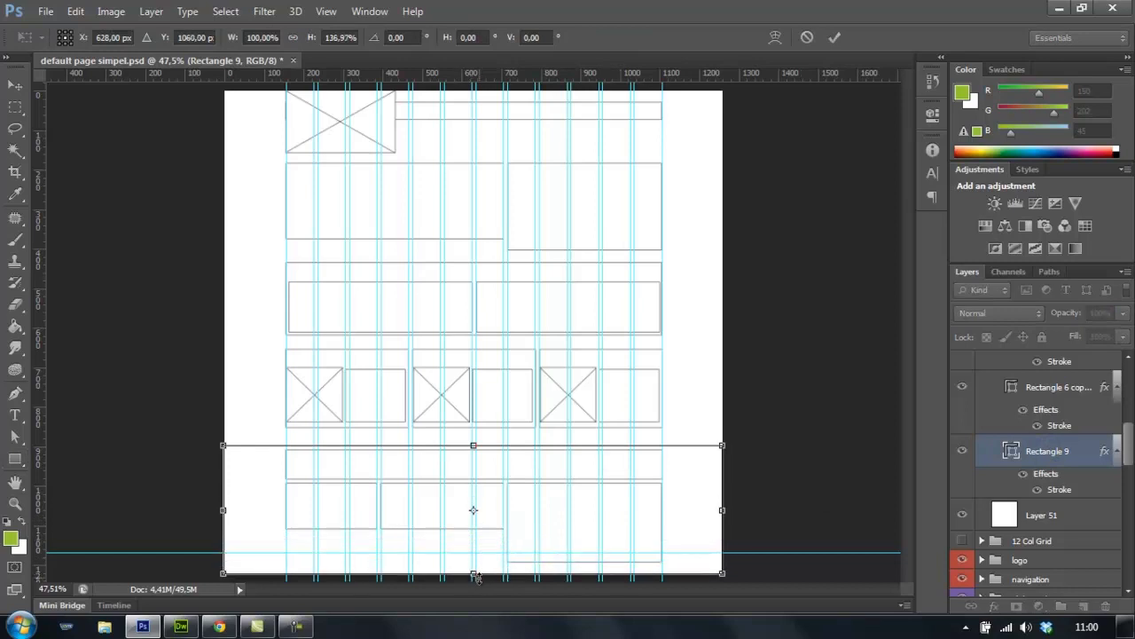
pyautogui.press('Return')
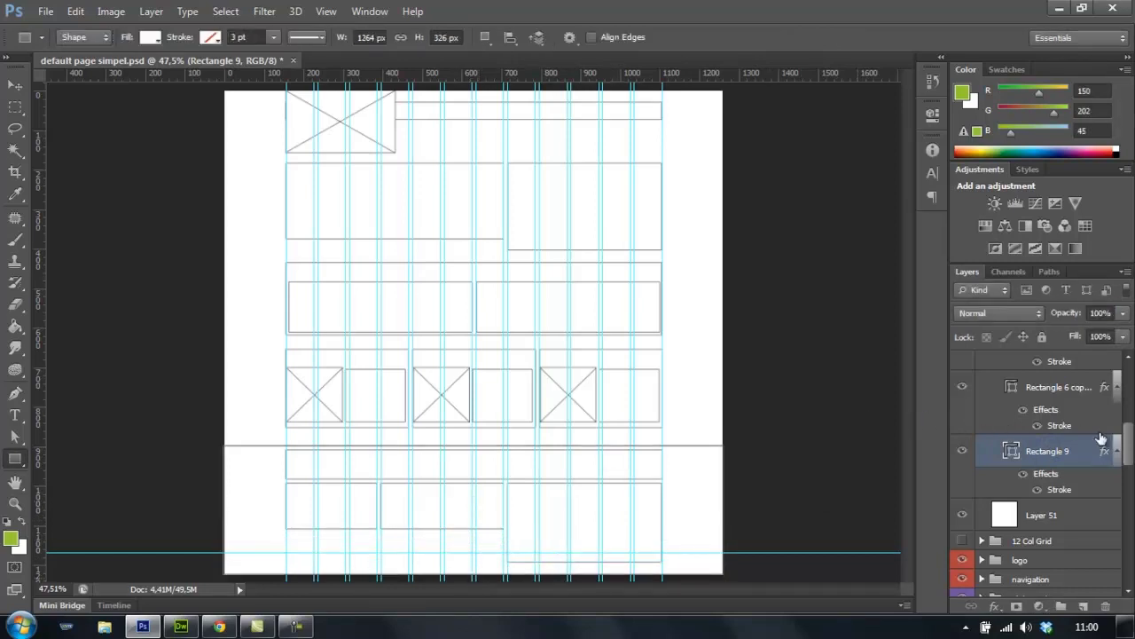
# Select the block model group and hide the guides so only the wireframe blocks remain on the page.
pyautogui.moveTo(1126, 446); pyautogui.dragTo(1127, 394)
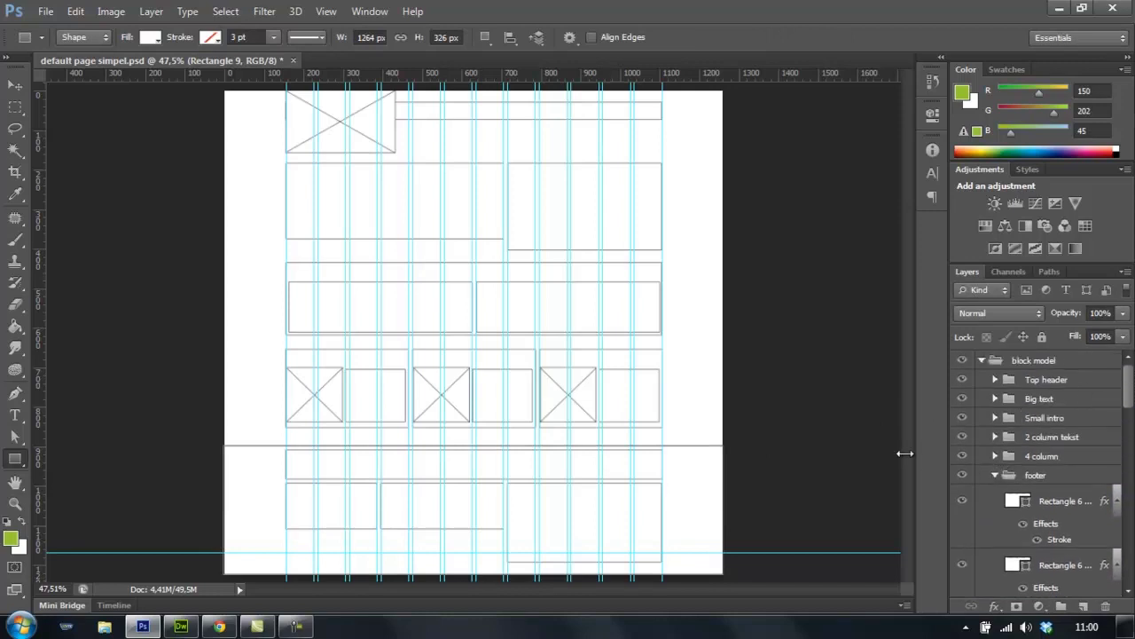
pyautogui.click(1049, 360)
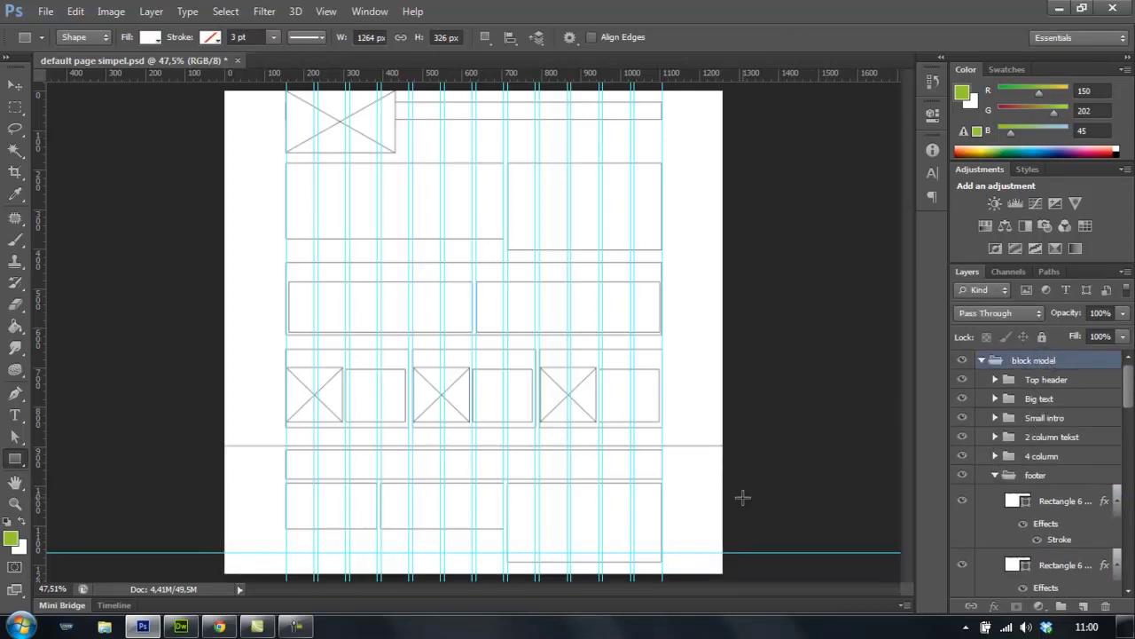
pyautogui.hotkey('ctrl', ';')
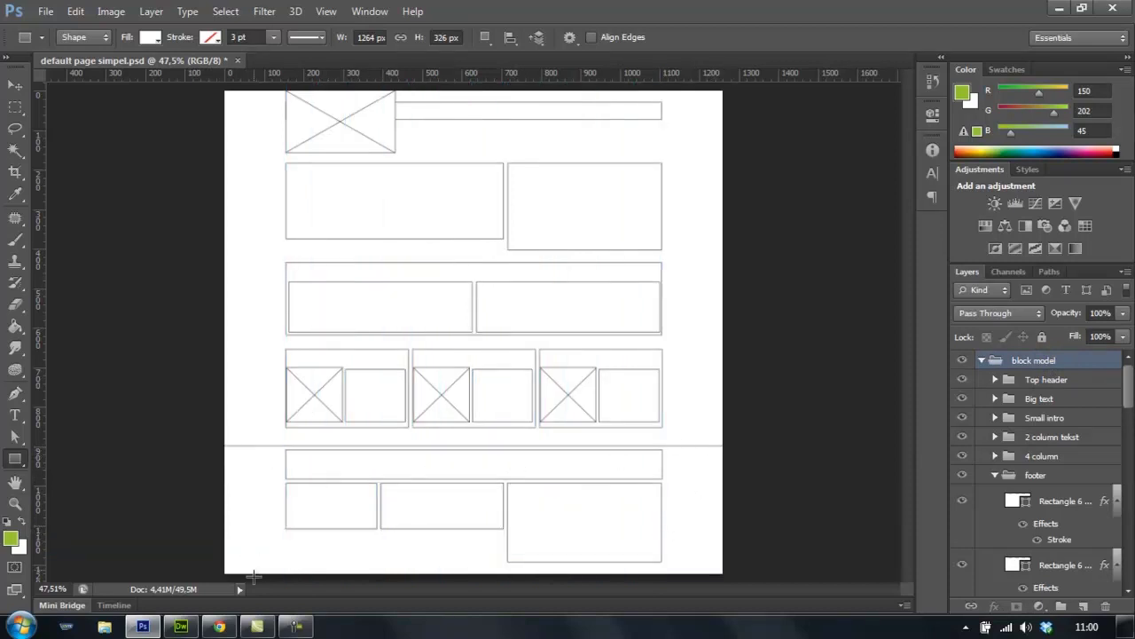
# Switch to Dreamweaver and check where the container div opens and closes relative to the footer div in index.html.
pyautogui.click(173, 628)
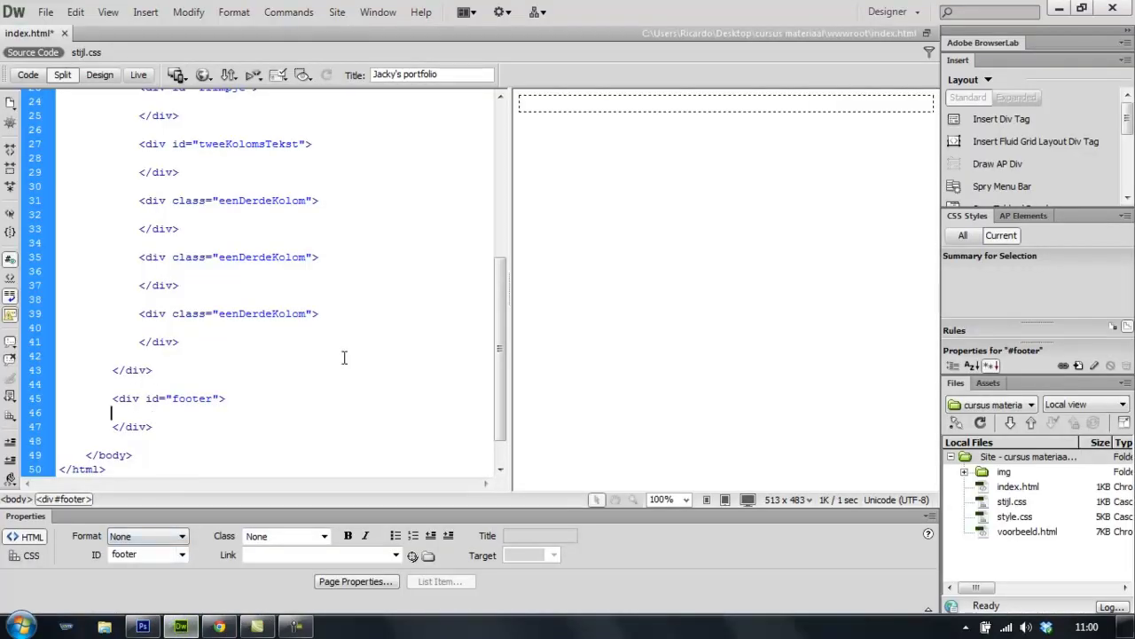
pyautogui.moveTo(505, 329); pyautogui.dragTo(466, 210)
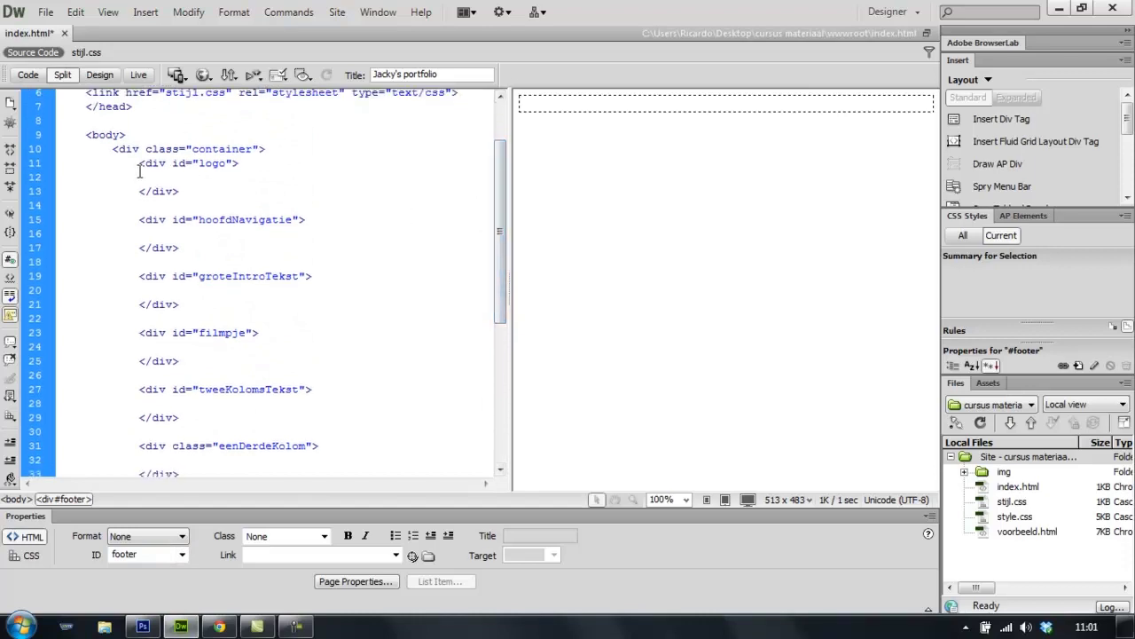
pyautogui.click(114, 148)
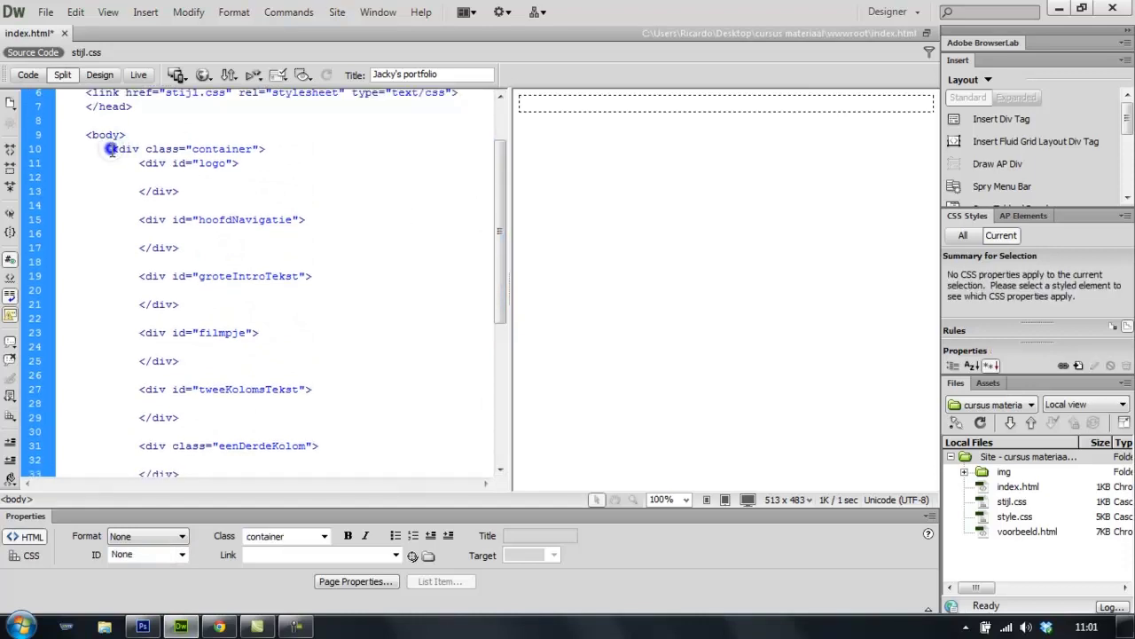
pyautogui.moveTo(500, 211); pyautogui.dragTo(504, 338)
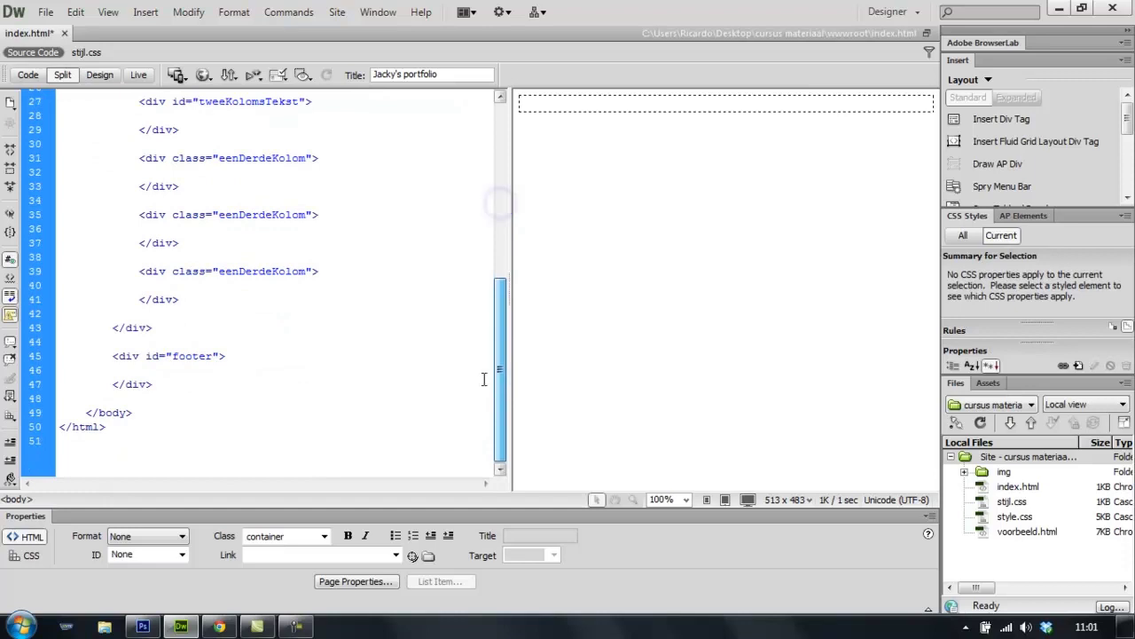
pyautogui.click(114, 328)
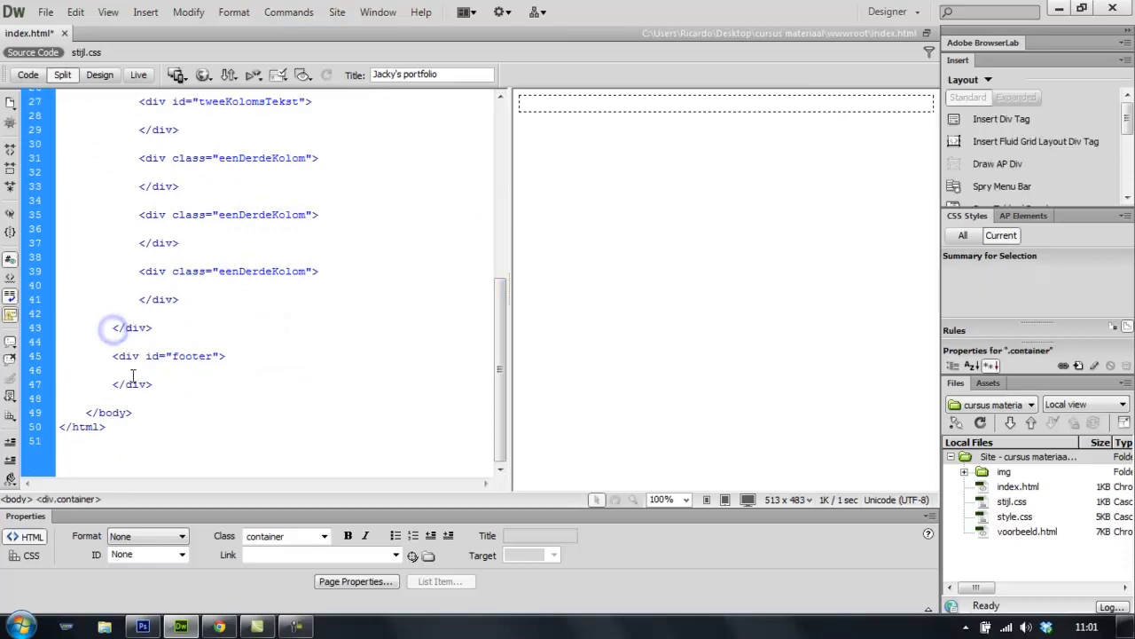
pyautogui.click(112, 357)
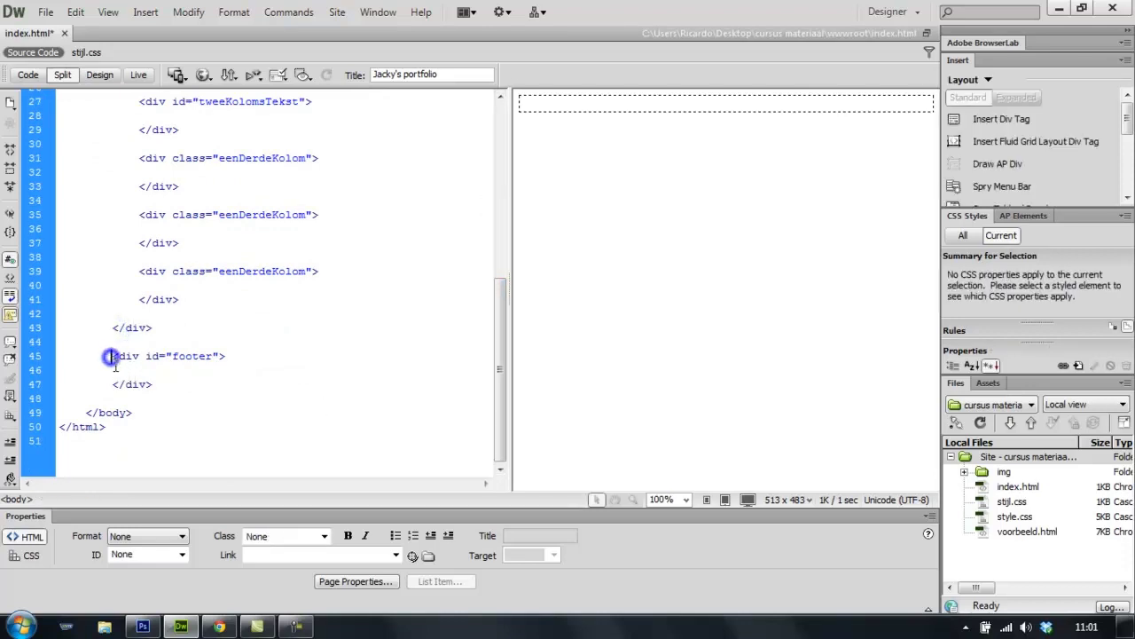
# Nest a div with class "container" and its closing tag inside the footer div.
pyautogui.click(228, 355)
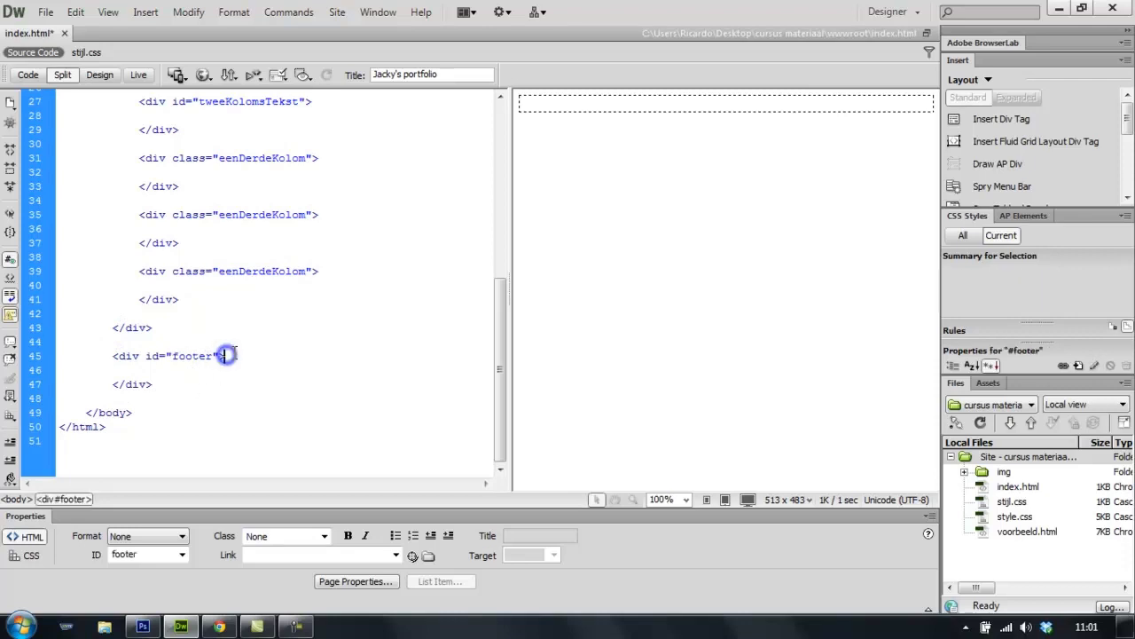
pyautogui.press('Return')
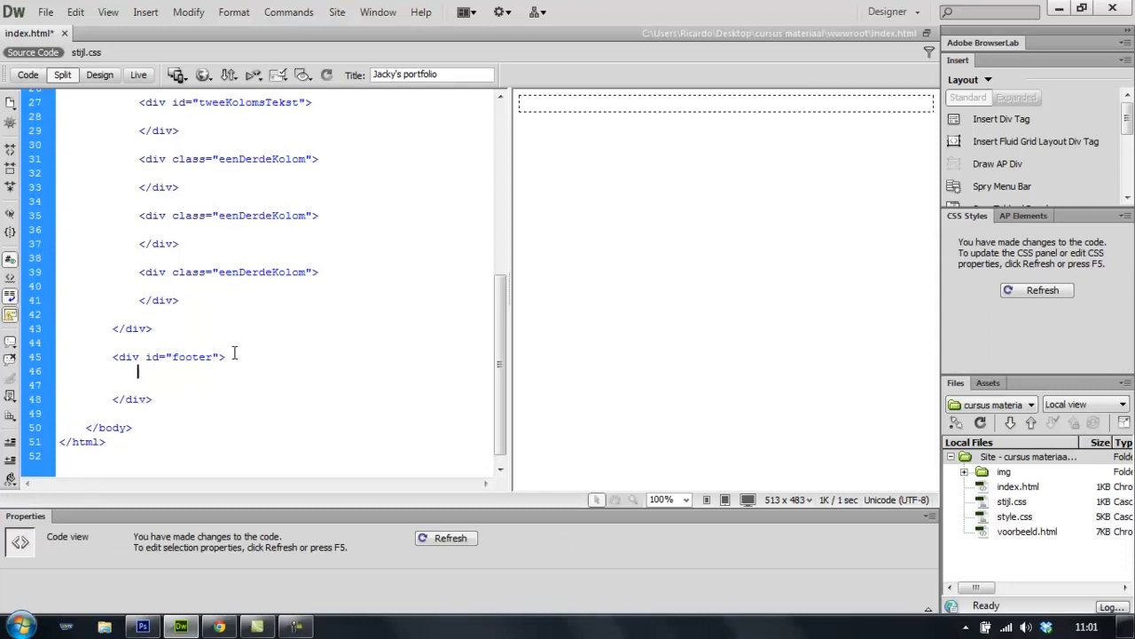
pyautogui.write('<div')
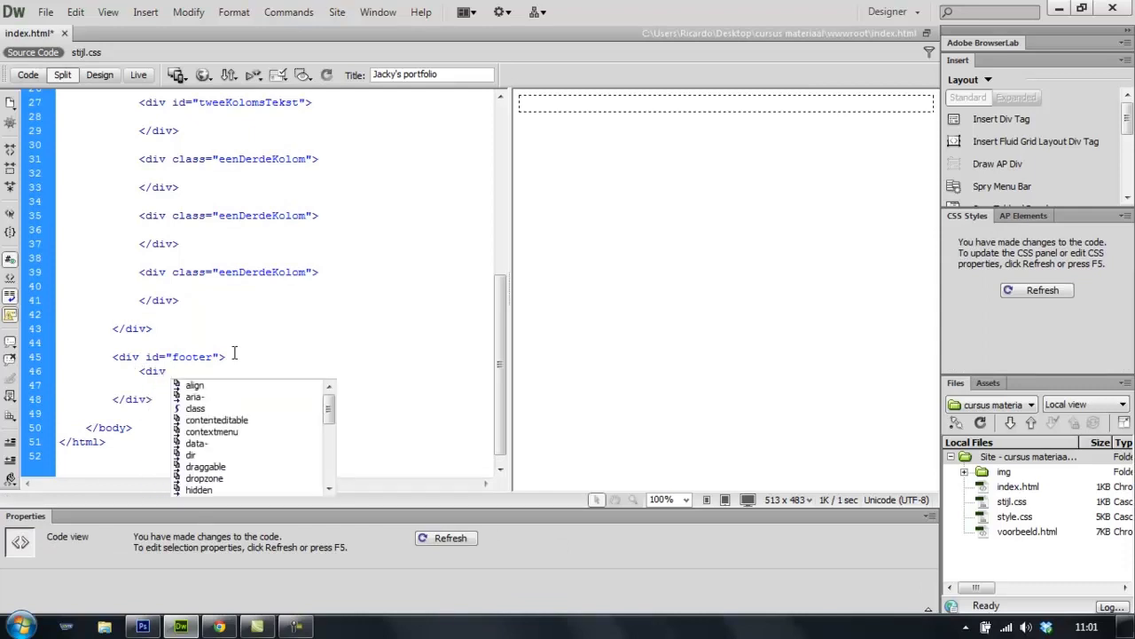
pyautogui.write(' cl')
pyautogui.press('Return')
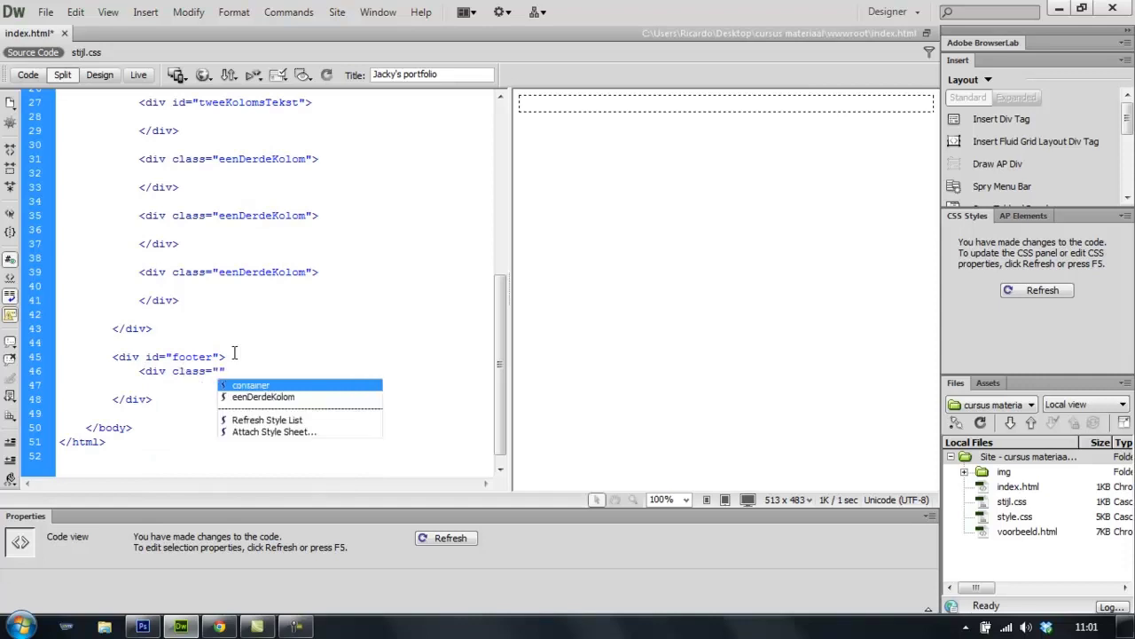
pyautogui.press('Return')
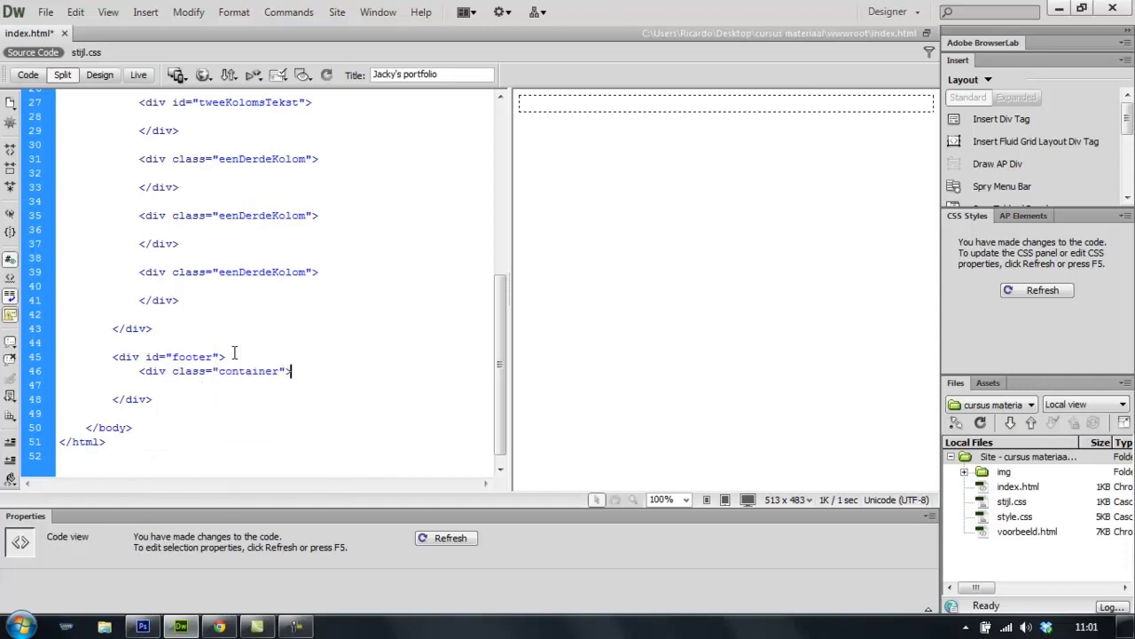
pyautogui.press('Return')
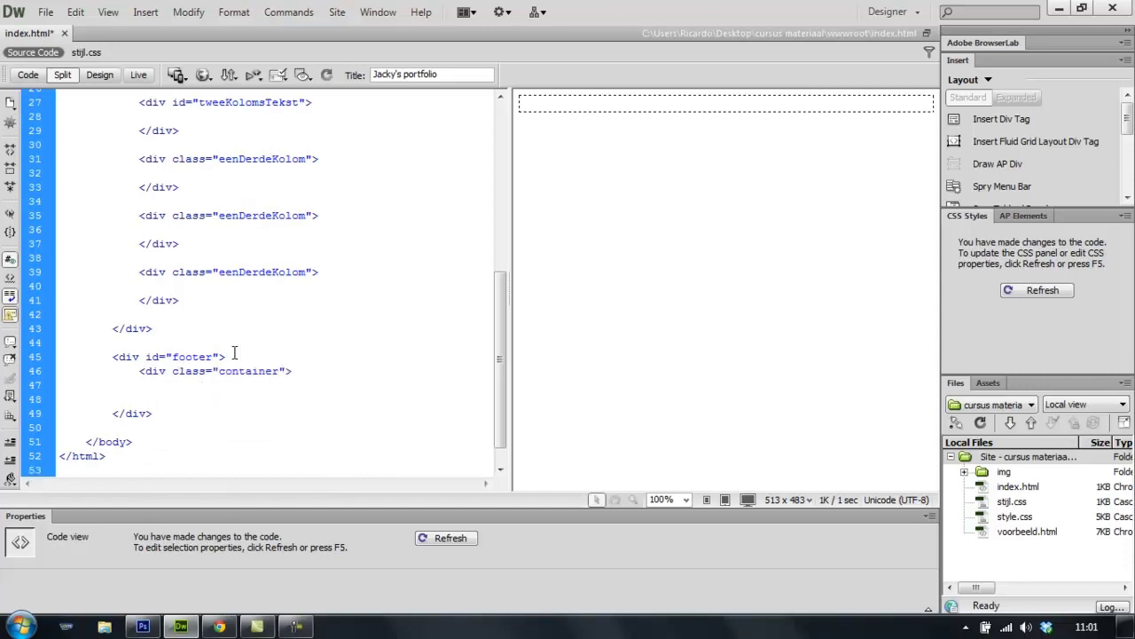
pyautogui.press('Return')
pyautogui.write('</div>')
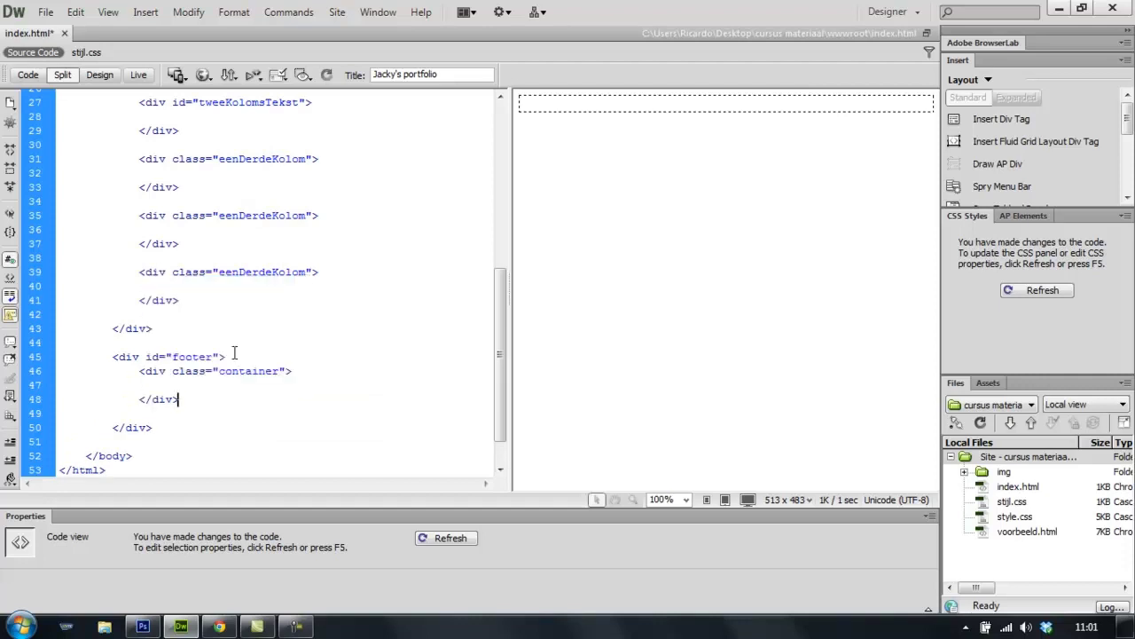
# Remove the blank line after the footer container's closing tag and add an indented line inside that container.
pyautogui.click(40, 427)
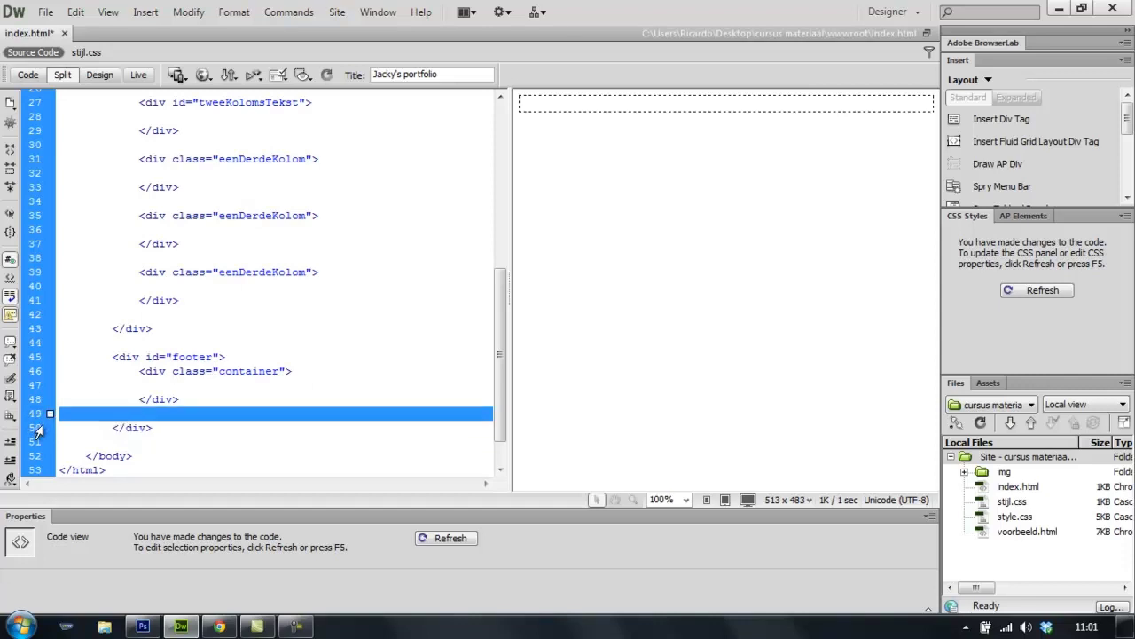
pyautogui.press('Left')
pyautogui.press('BackSpace')
pyautogui.click(309, 369)
pyautogui.press('Return')
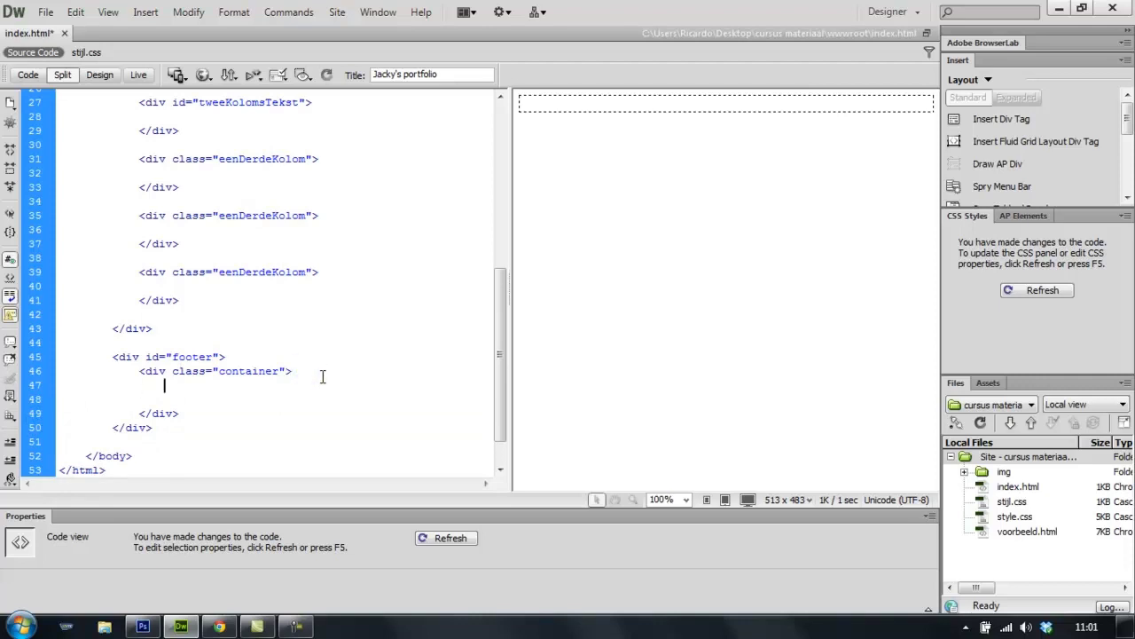
# Check the footer blocks in the Photoshop wireframe and return to index.html in Dreamweaver.
pyautogui.hotkey('alt', 'Tab')
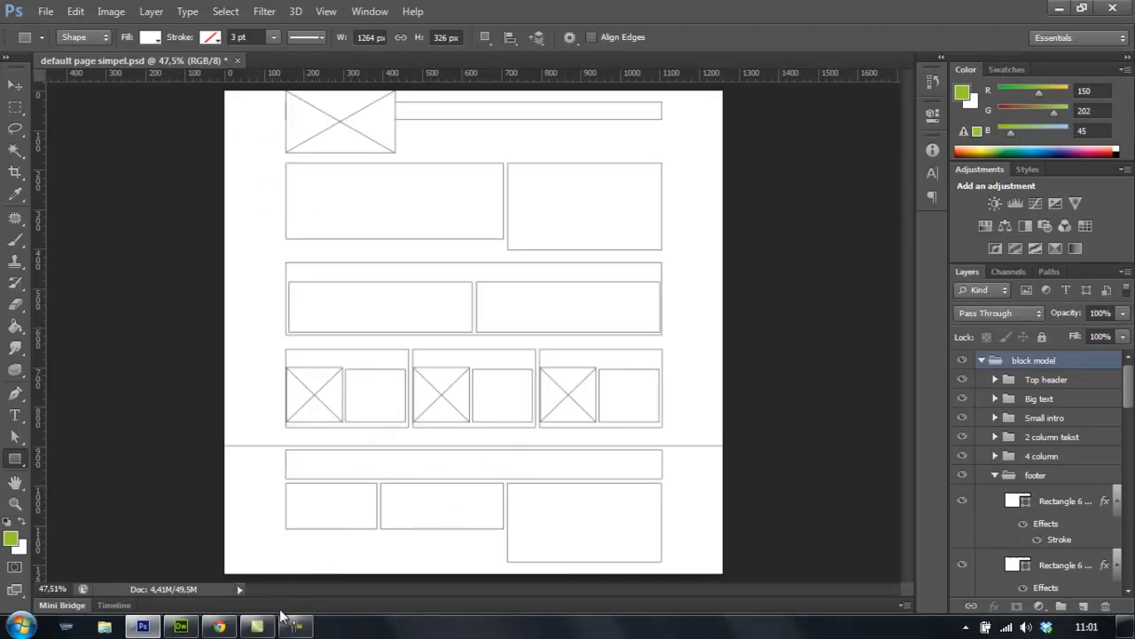
pyautogui.click(181, 627)
pyautogui.moveTo(219, 626)
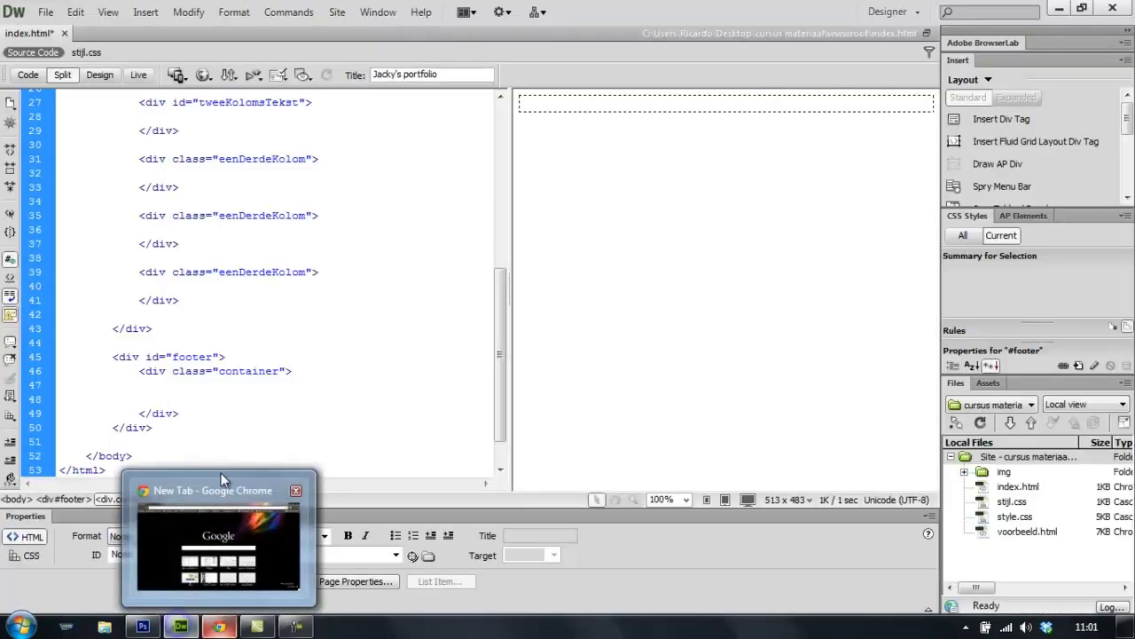
pyautogui.moveTo(223, 469)
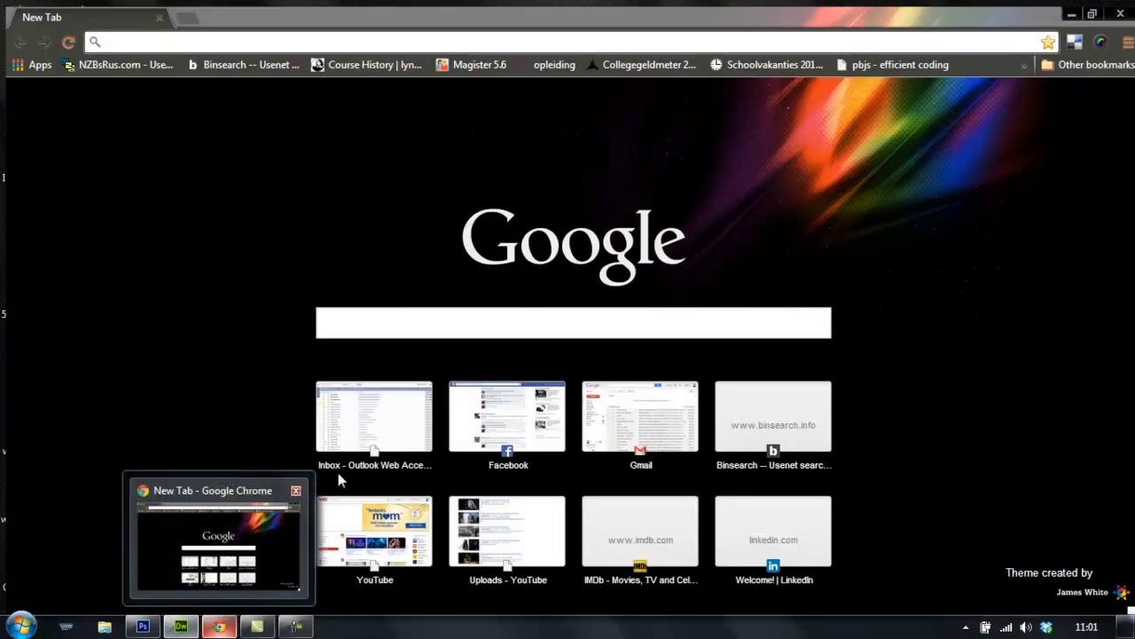
pyautogui.click(181, 627)
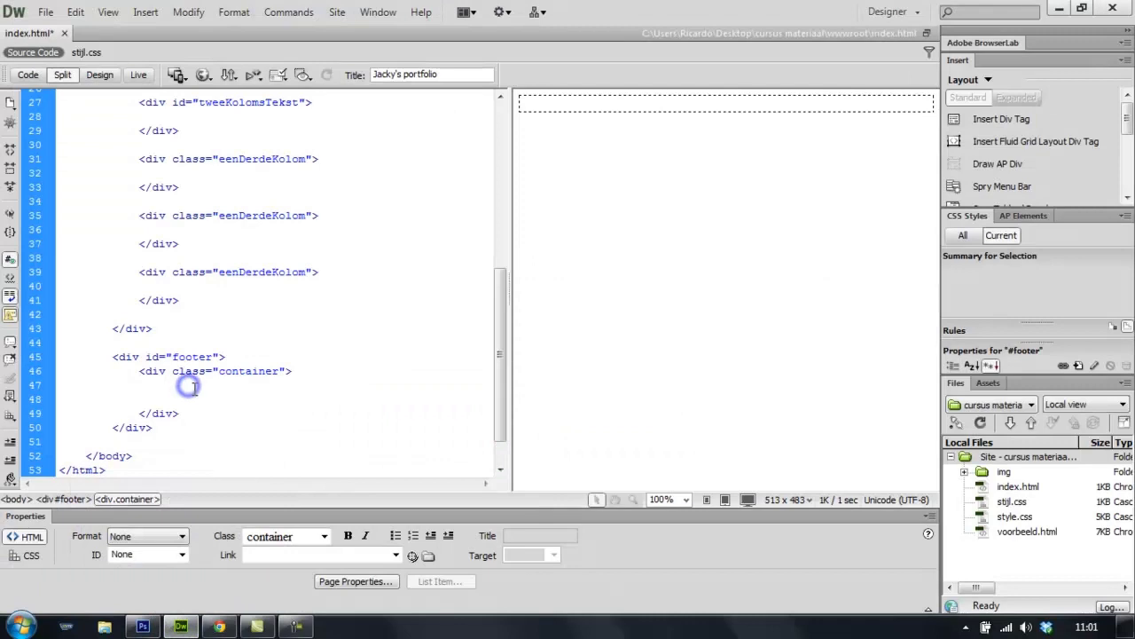
# Add a div with id "footerBoven" and its closing tag inside the footer's container div.
pyautogui.write('<div ')
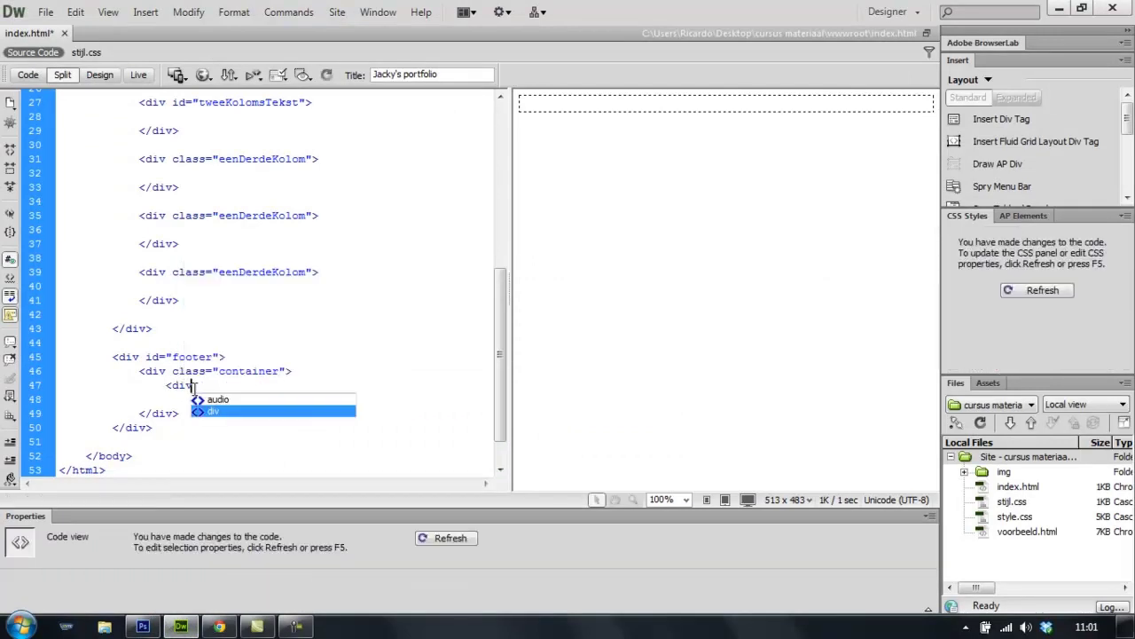
pyautogui.write('i')
pyautogui.press('Return')
pyautogui.press('Down')
pyautogui.press('Down')
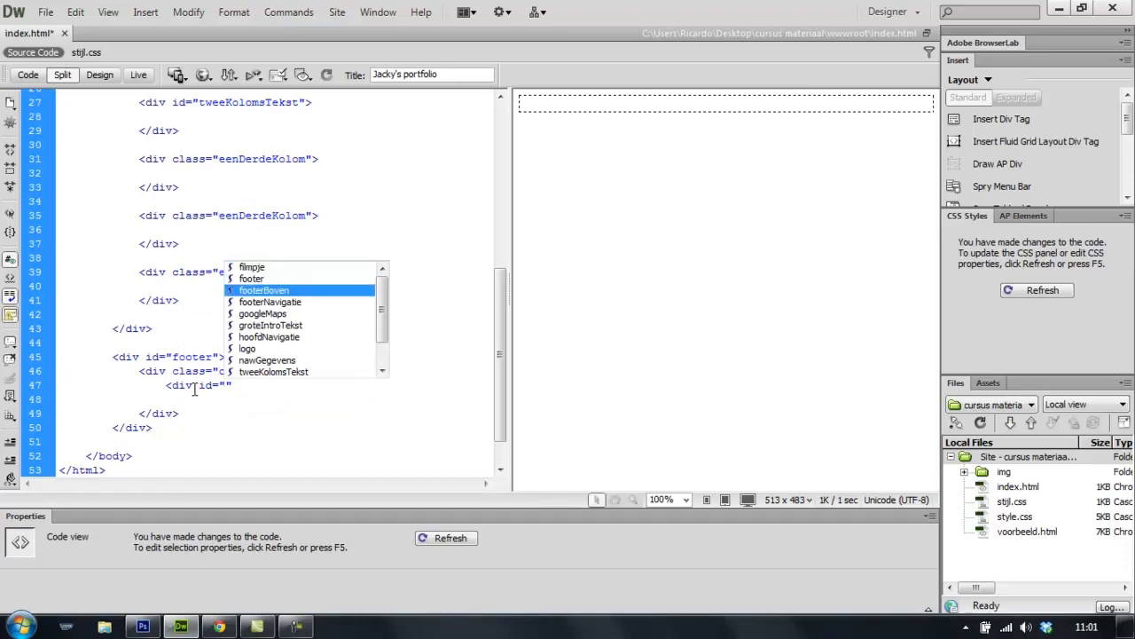
pyautogui.press('Up')
pyautogui.press('Return')
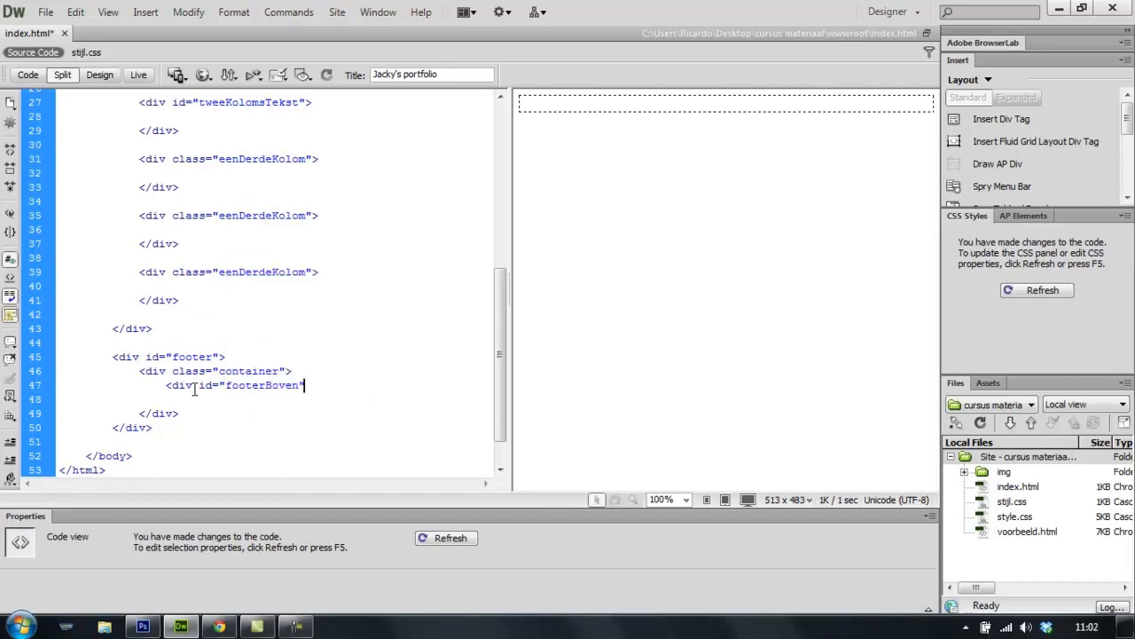
pyautogui.write('>')
pyautogui.press('Return')
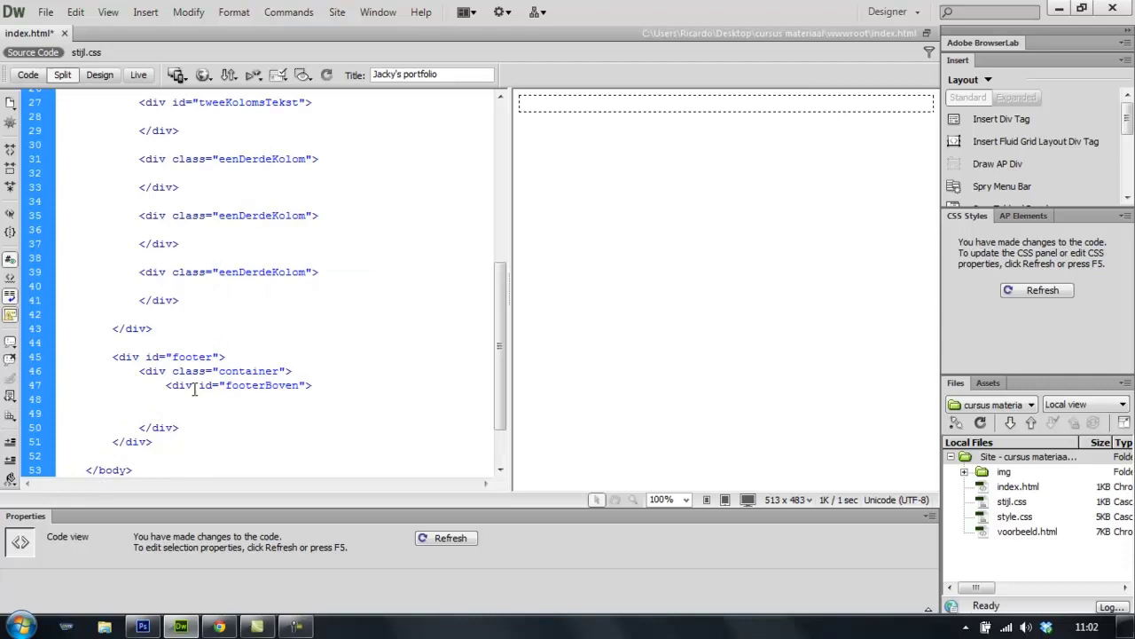
pyautogui.press('Return')
pyautogui.write('</div>')
# Add a div with id "footerNavigatie" and its closing tag below the footerBoven div.
pyautogui.press('Return')
pyautogui.press('Return')
pyautogui.write('<')
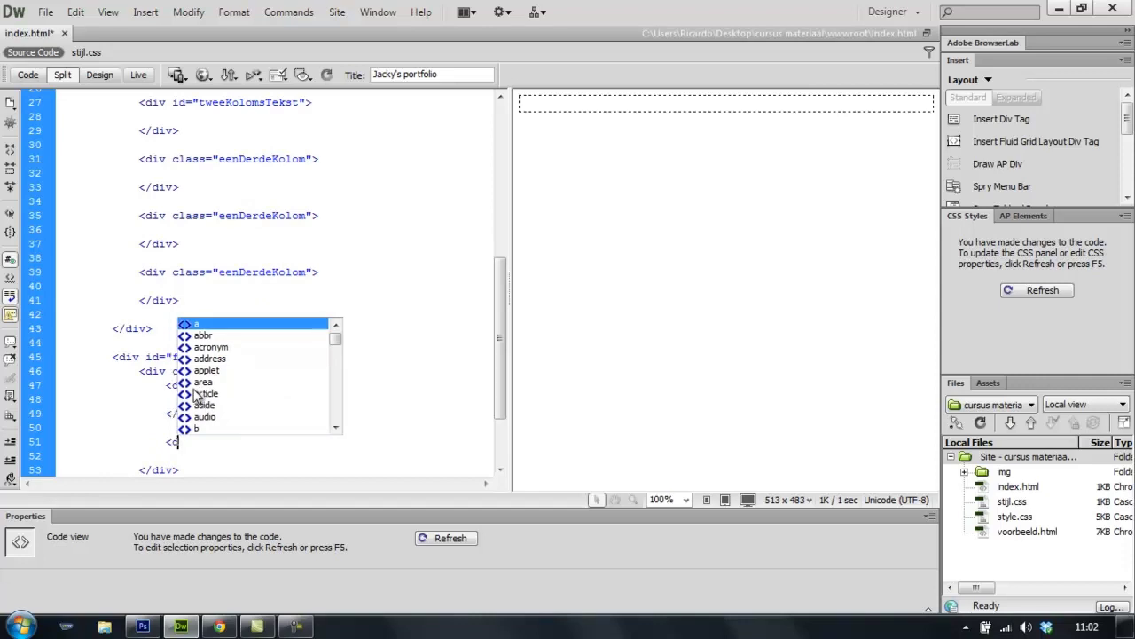
pyautogui.write('div')
pyautogui.press('Escape')
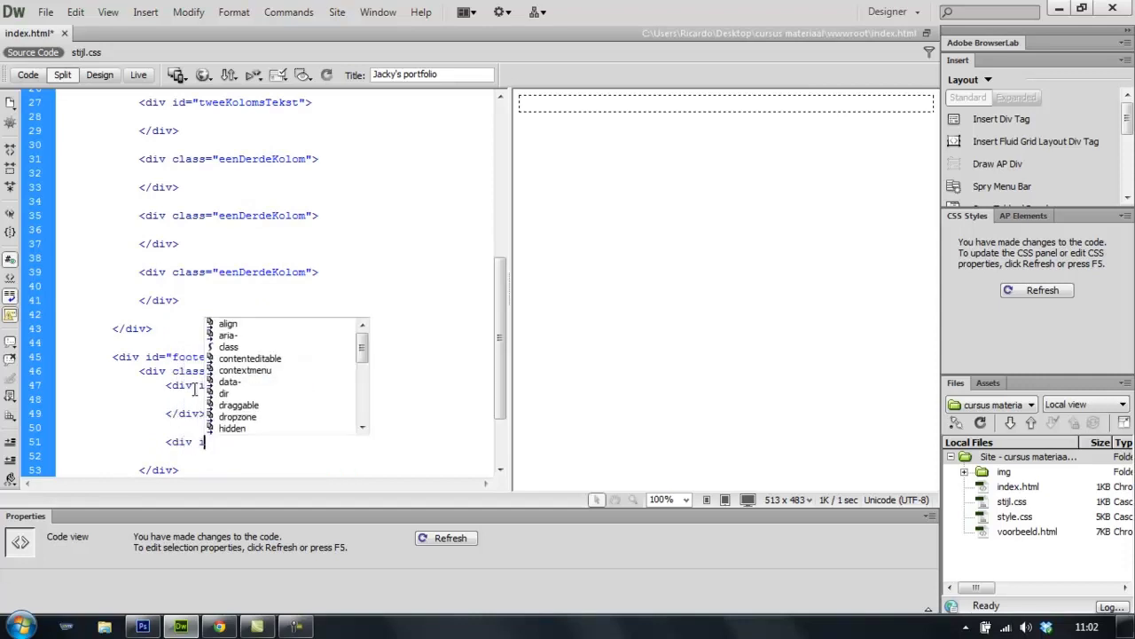
pyautogui.write('id')
pyautogui.press('Return')
pyautogui.press('Down')
pyautogui.press('Down')
pyautogui.press('Down')
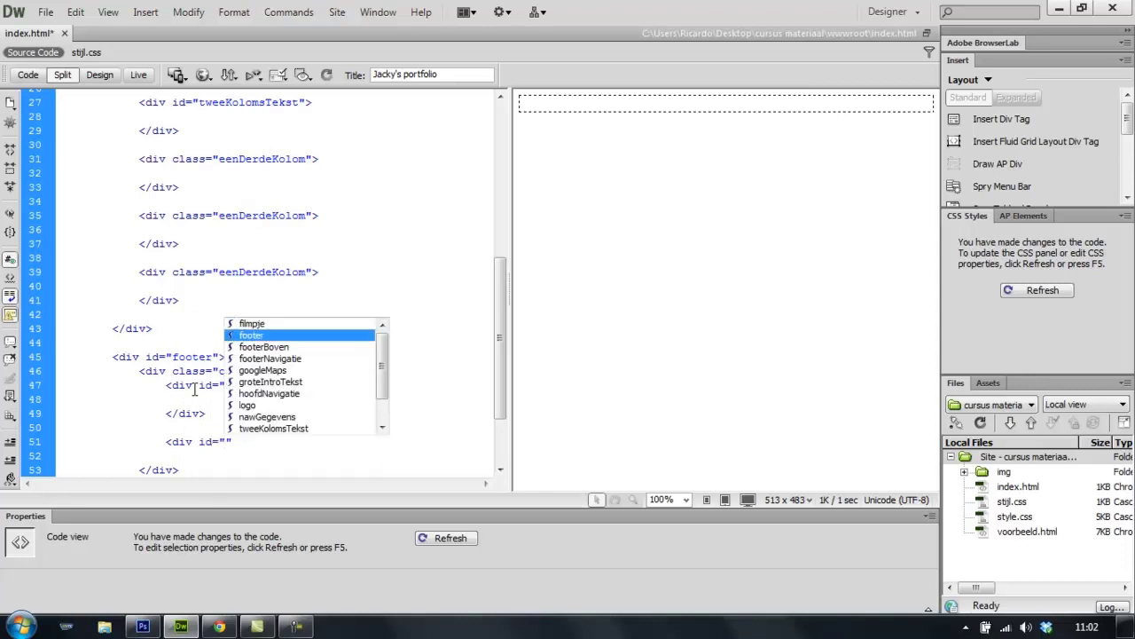
pyautogui.press('Return')
pyautogui.write('>')
pyautogui.press('Return')
pyautogui.press('Return')
pyautogui.write('</')
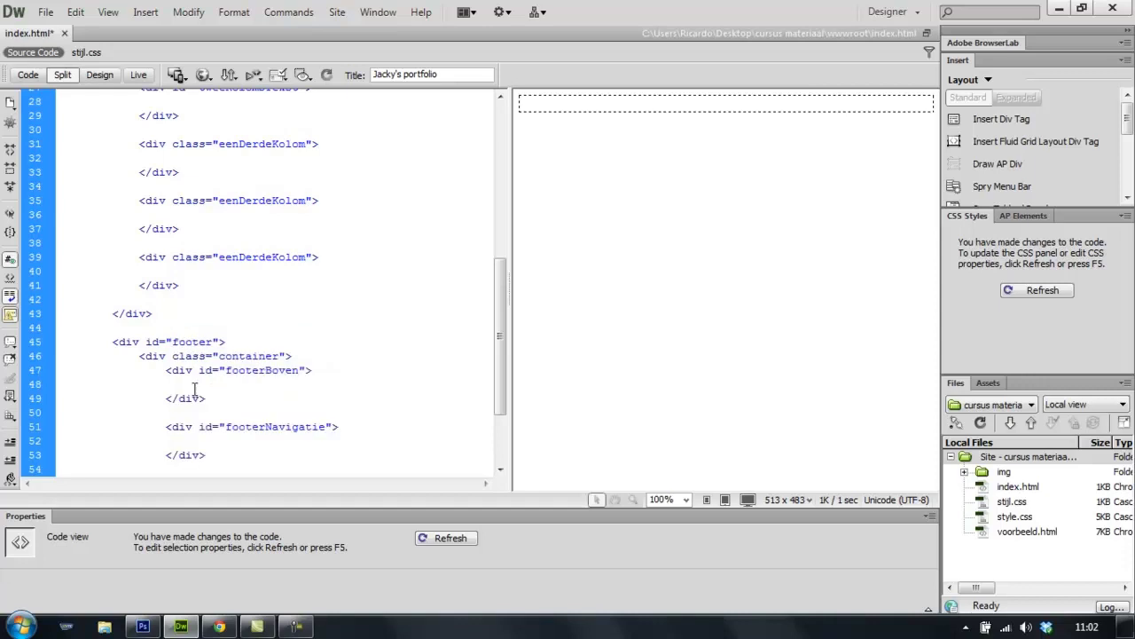
# Begin another tag on a new line below the footerNavigatie div, inside the footer's container.
pyautogui.press('Return')
pyautogui.press('Return')
pyautogui.write('<')
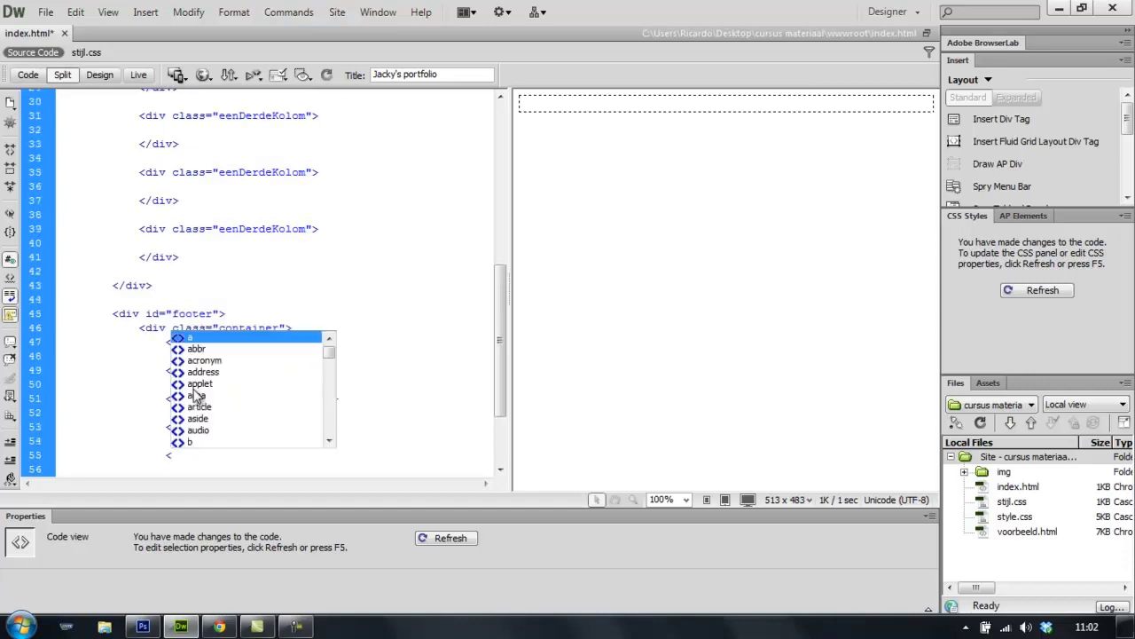